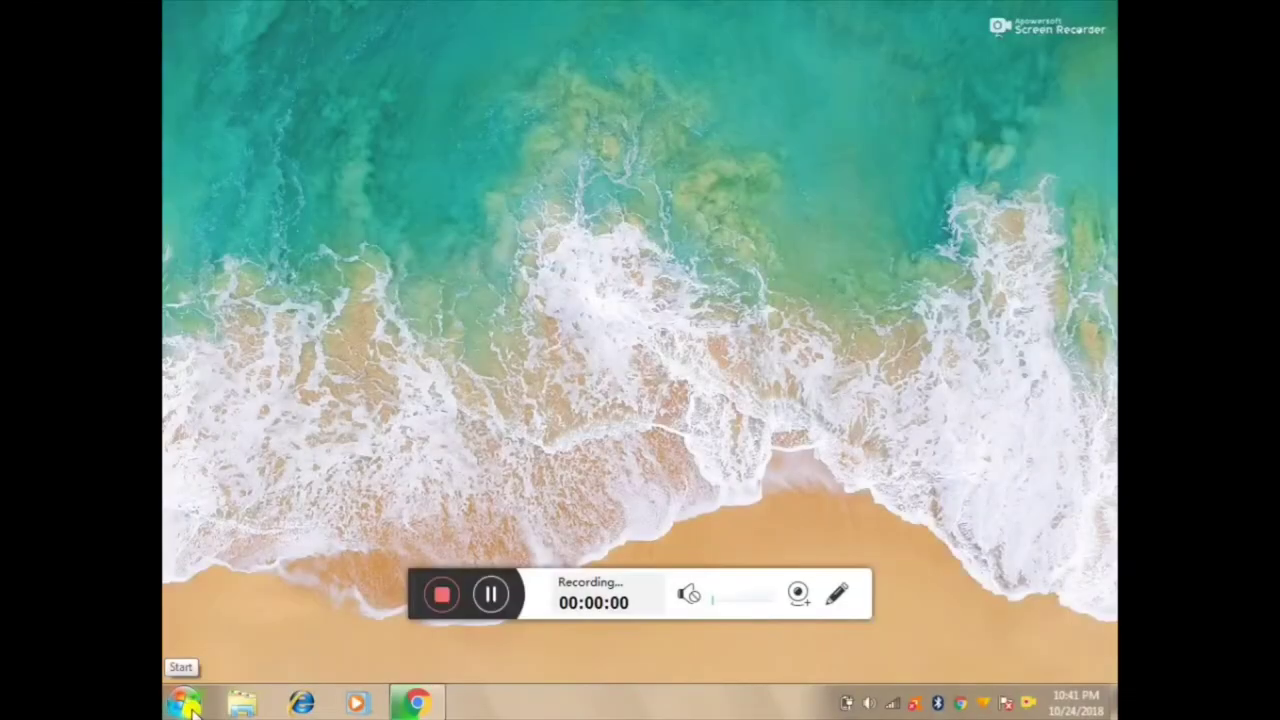
# Open the Windows 7 Start menu from the taskbar.
pyautogui.click(186, 706)
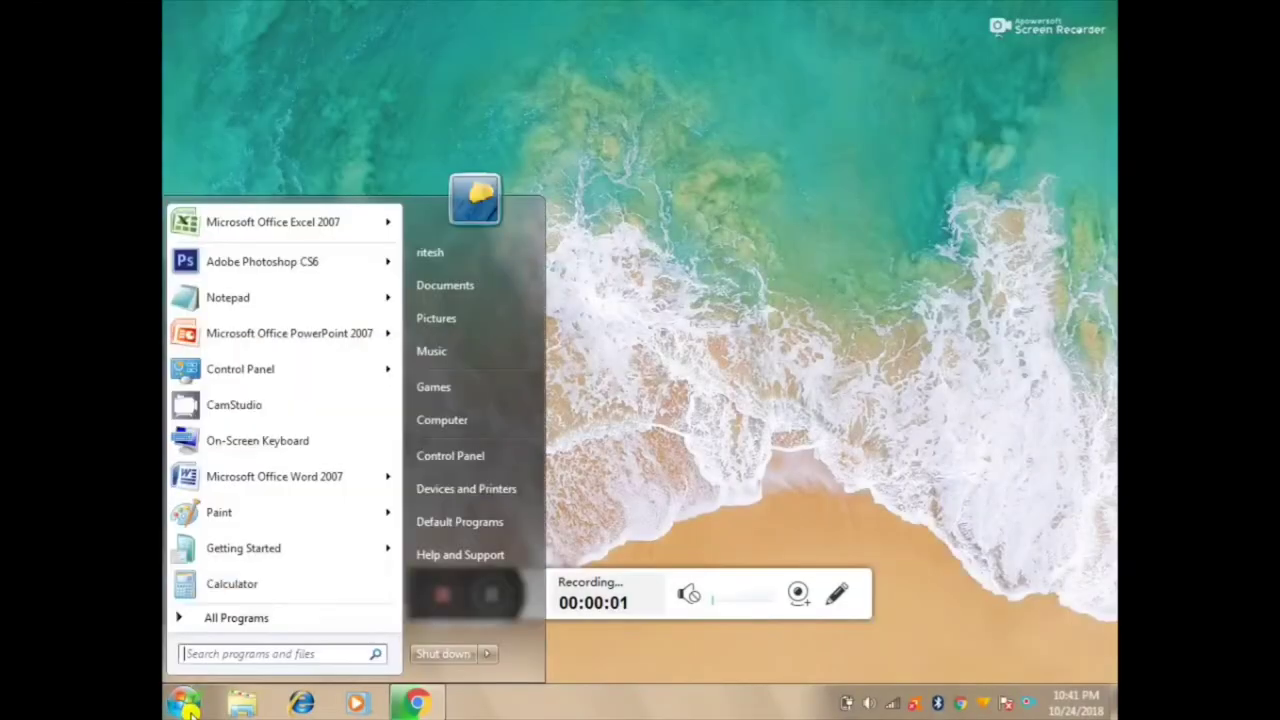
# Launch Adobe Photoshop CS6 from the Start menu.
pyautogui.click(270, 265)
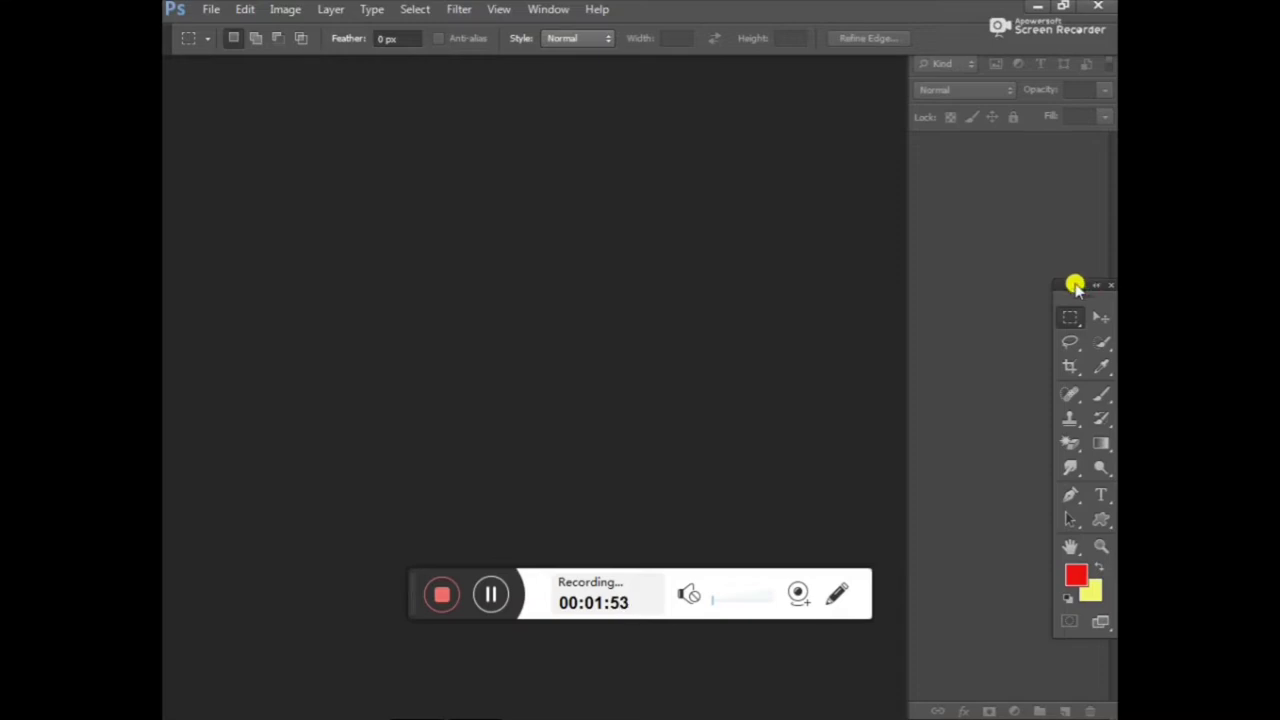
# Create a white 25 × 15 inch, 300 ppi CMYK document named 'new'.
pyautogui.moveTo(1075, 287)
pyautogui.mouseDown()
pyautogui.moveTo(473, 243)
pyautogui.moveTo(200, 172)
pyautogui.mouseUp()
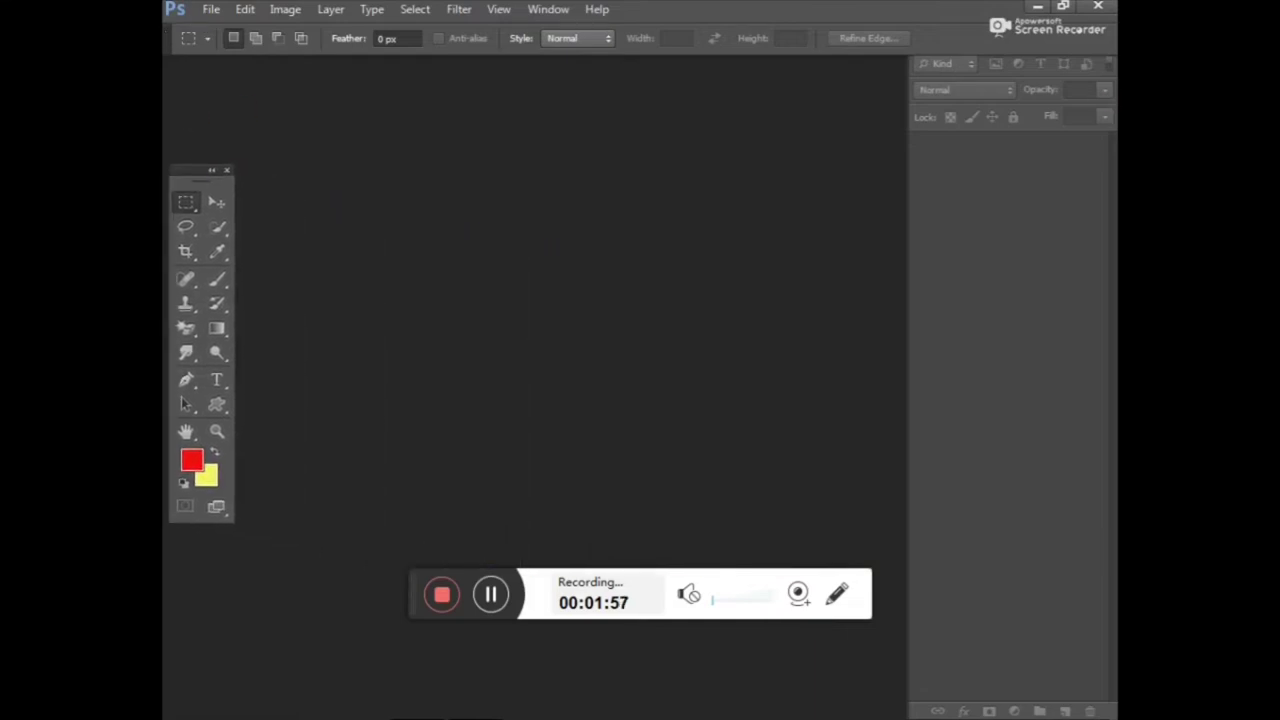
pyautogui.click(214, 10)
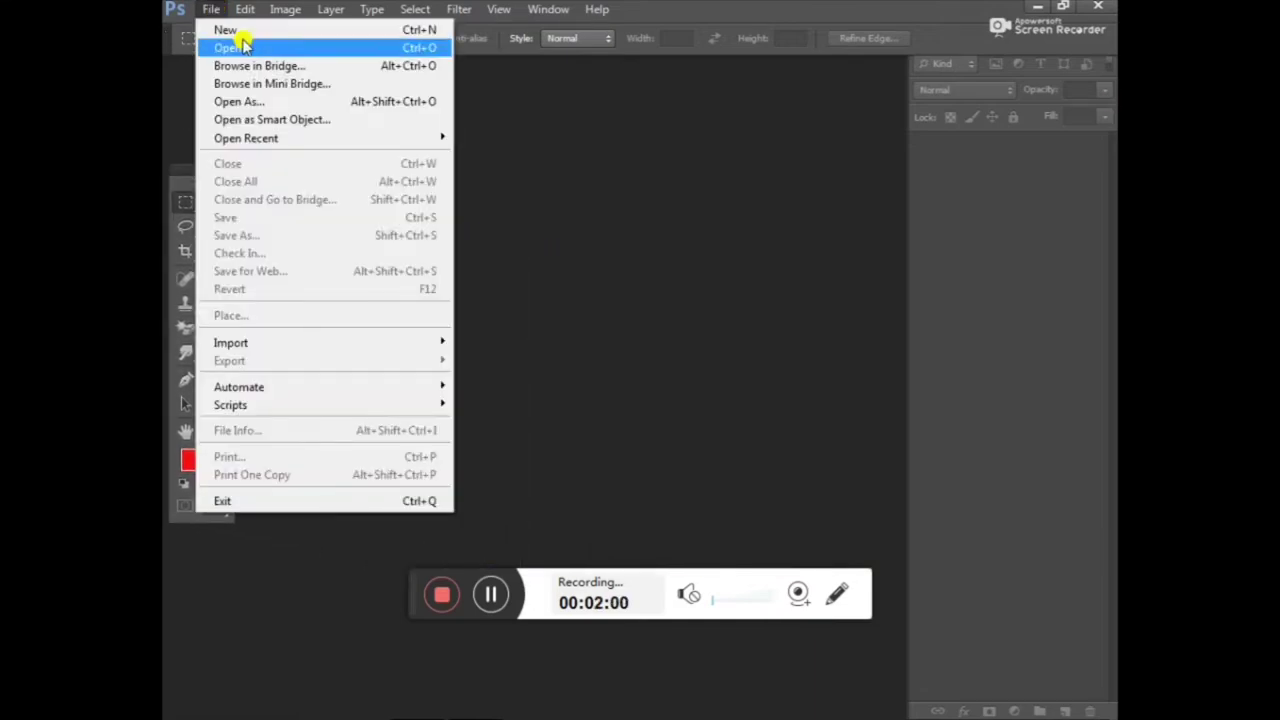
pyautogui.click(212, 30)
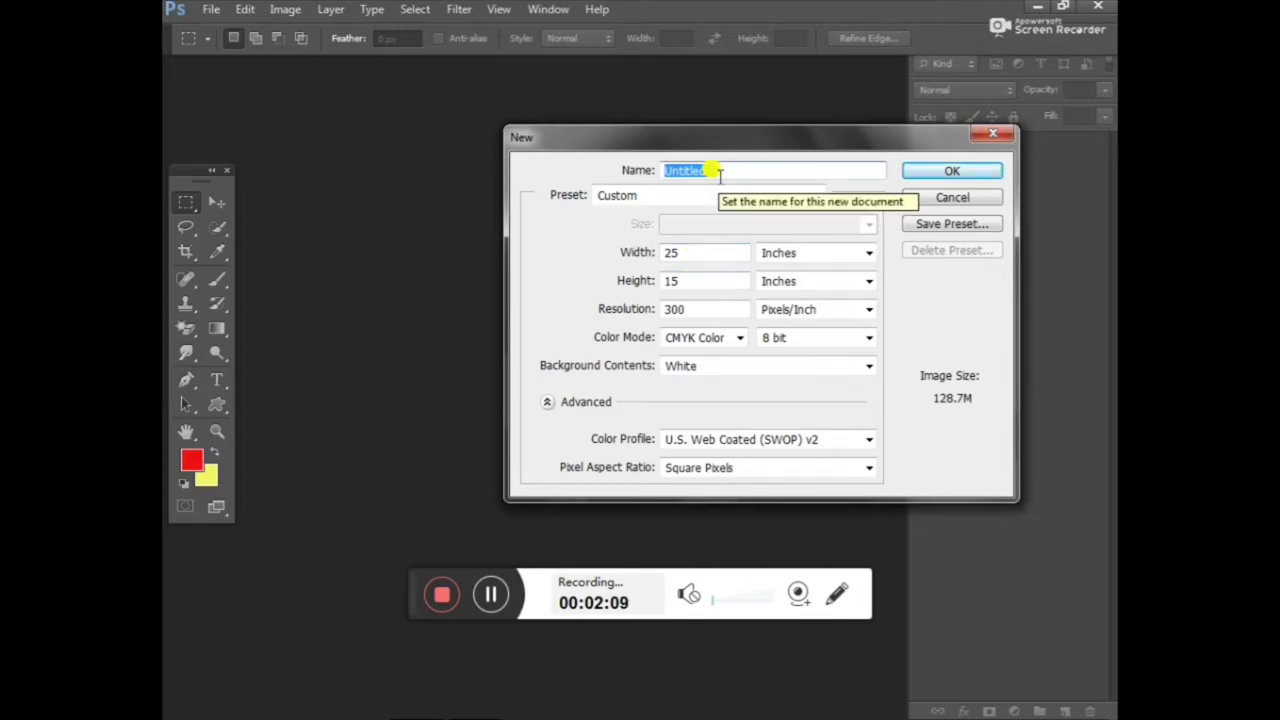
pyautogui.write('new')
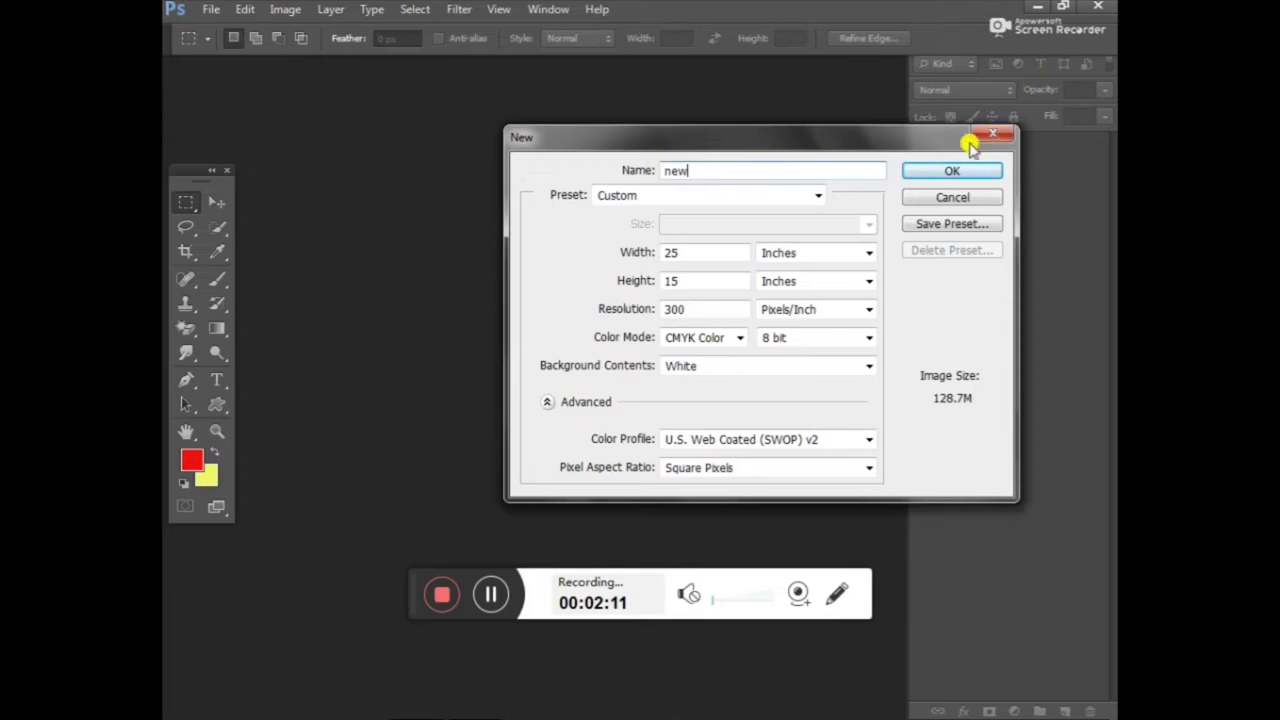
pyautogui.click(959, 171)
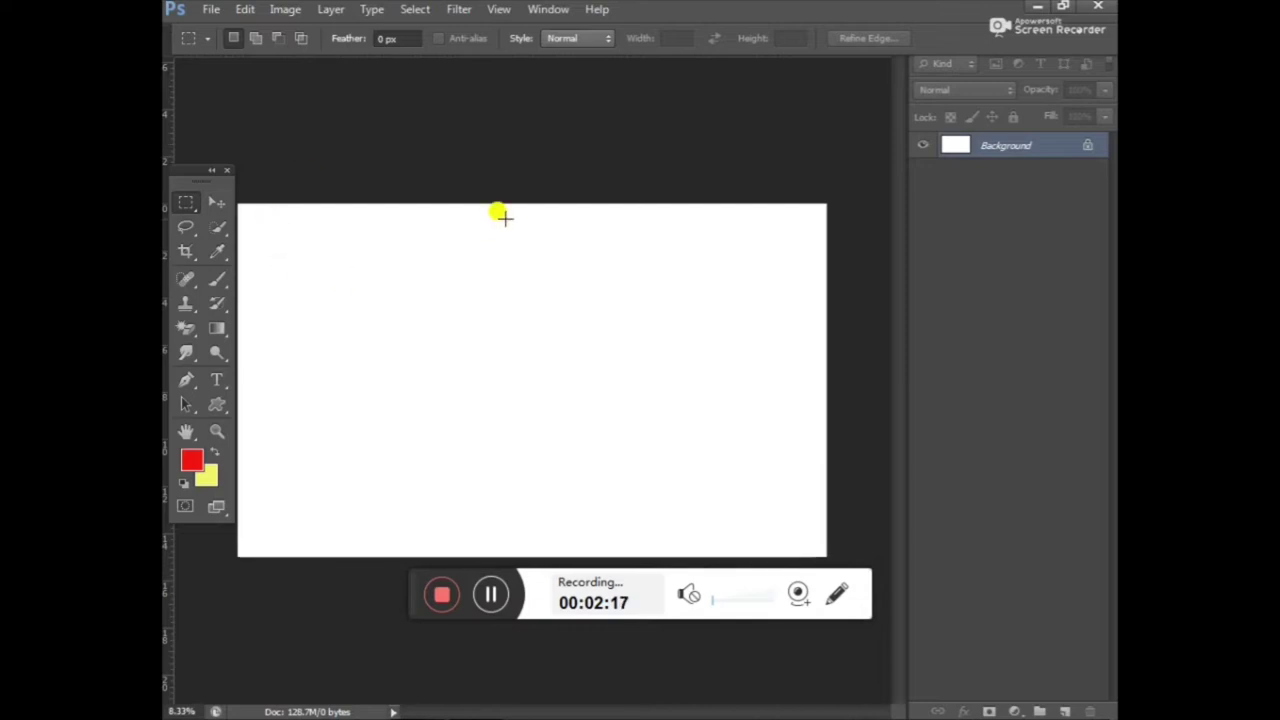
# Open the photo IMG-0863 from the Downloads folder via Recent Places.
pyautogui.click(236, 10)
pyautogui.moveTo(211, 9)
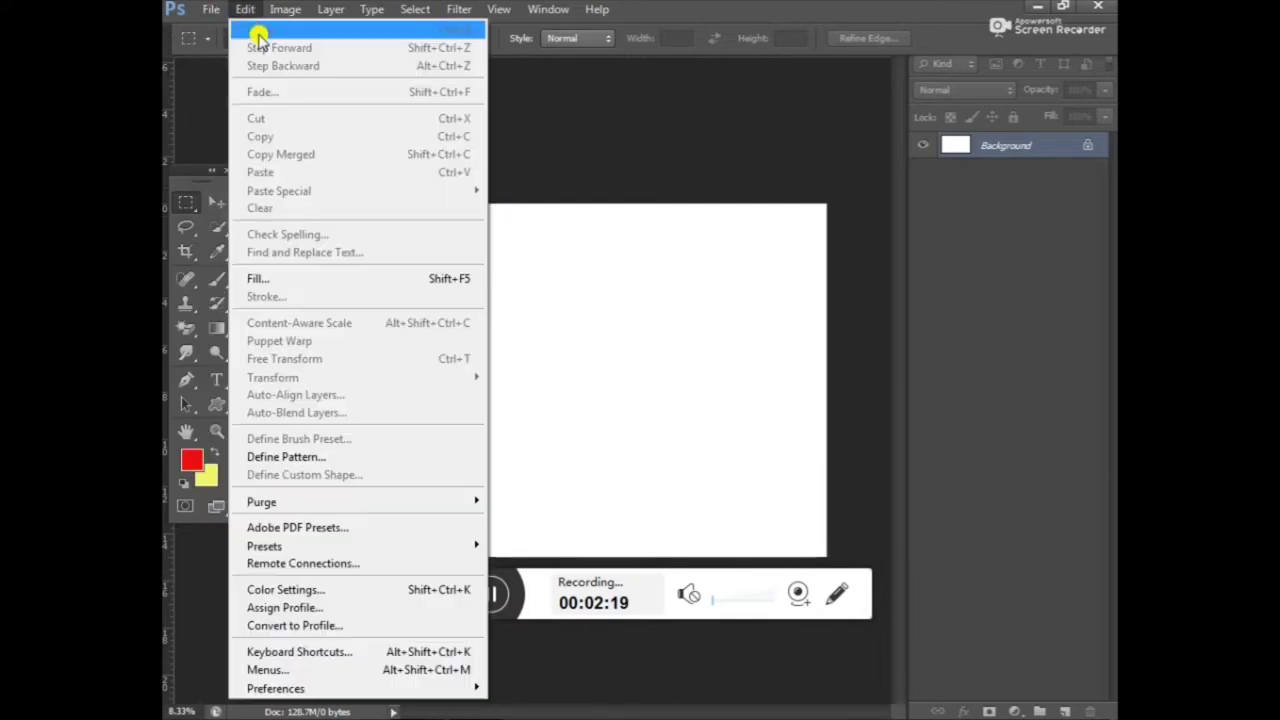
pyautogui.click(214, 47)
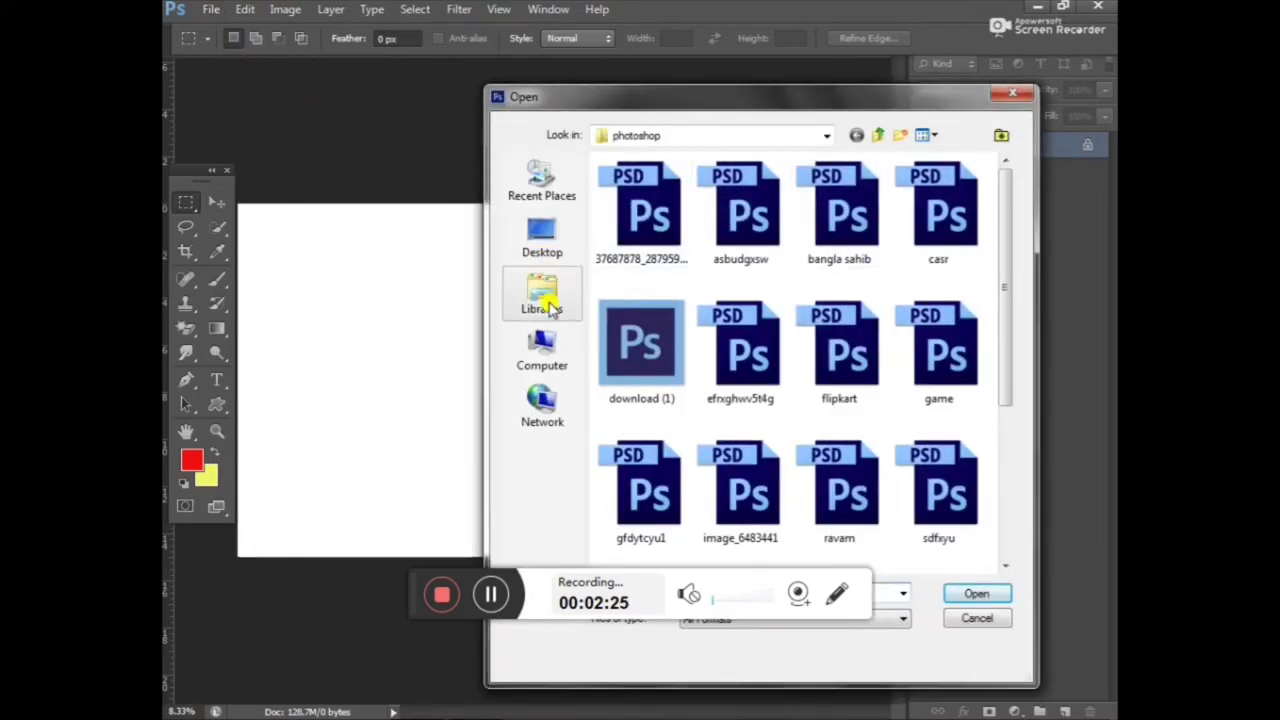
pyautogui.click(537, 203)
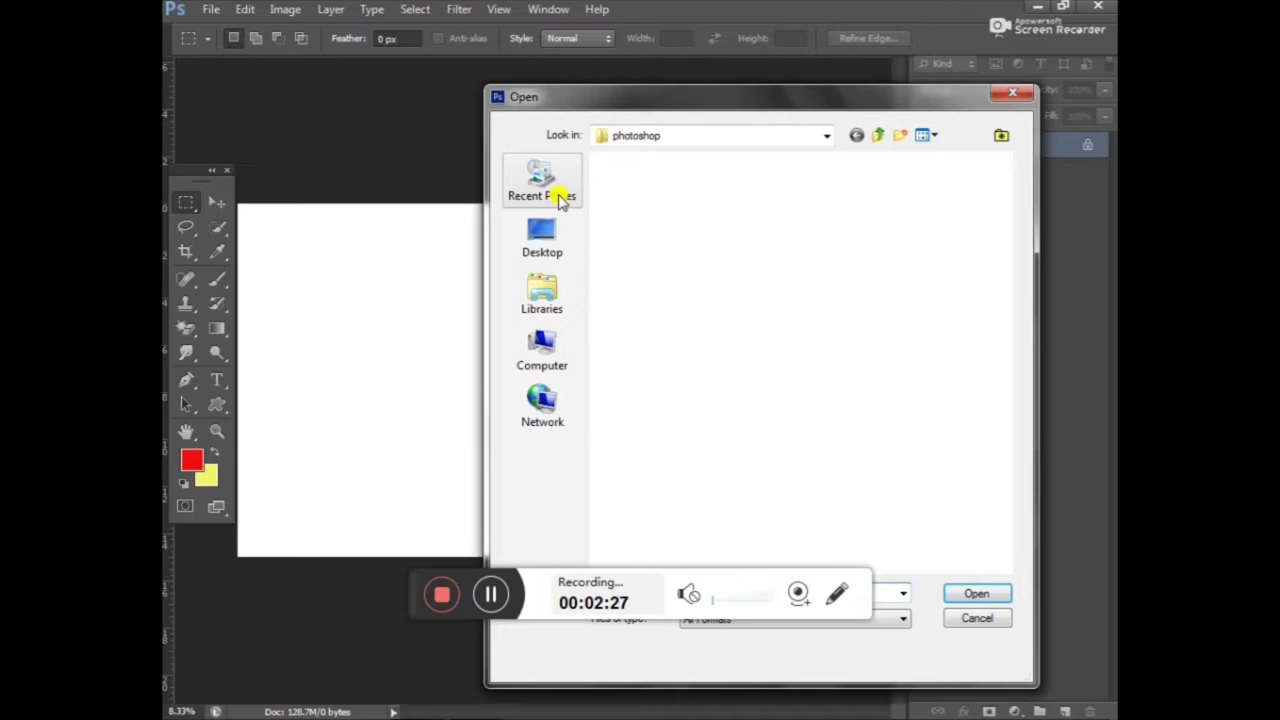
pyautogui.doubleClick(640, 219)
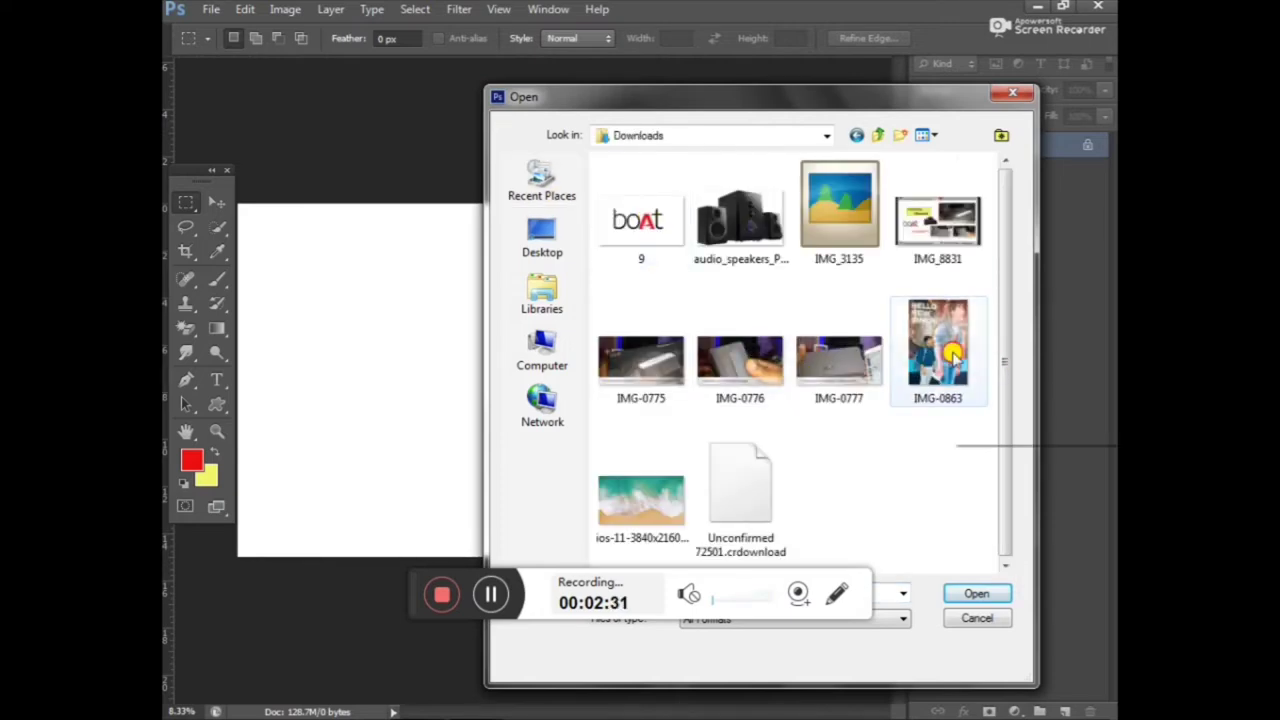
pyautogui.click(937, 345)
pyautogui.click(1000, 597)
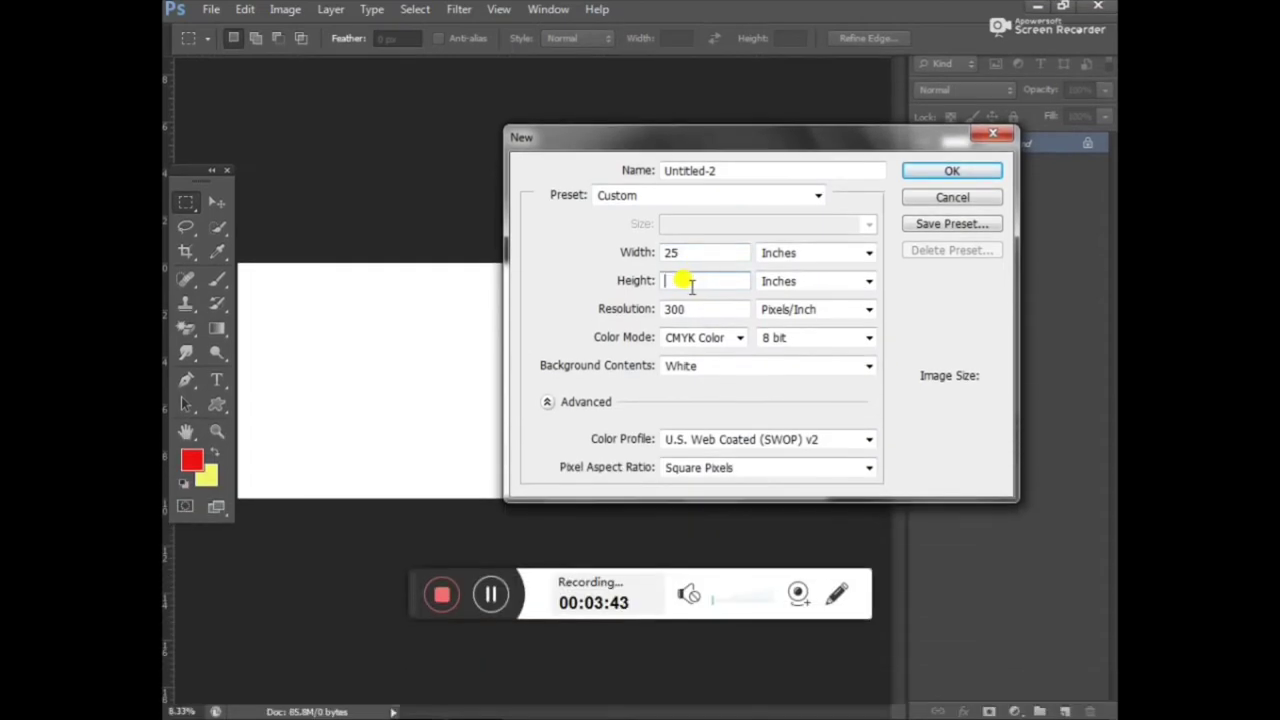
# Set the height to 35 inches, creating the 25 × 35 inch, 300 ppi document.
pyautogui.write('35')
pyautogui.press('Return')
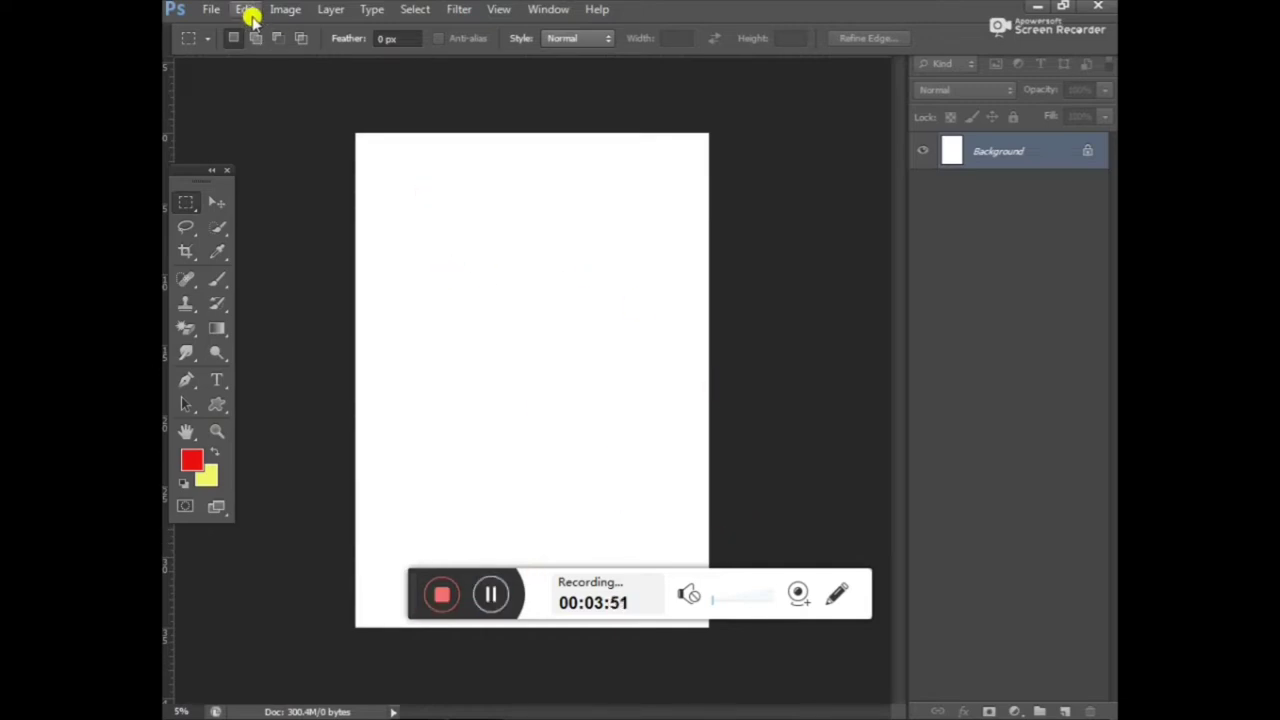
pyautogui.click(550, 9)
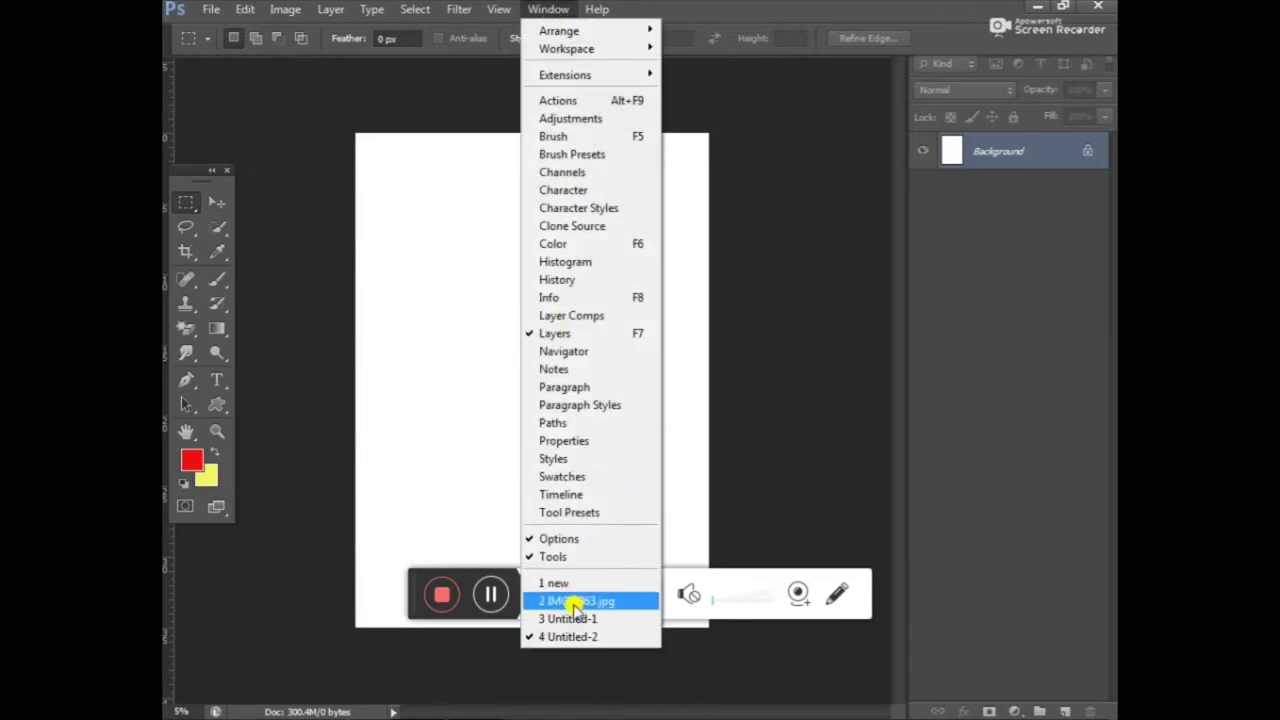
# Copy all of IMG-0863.jpg and paste it into Untitled-2 as Layer 1.
pyautogui.click(575, 602)
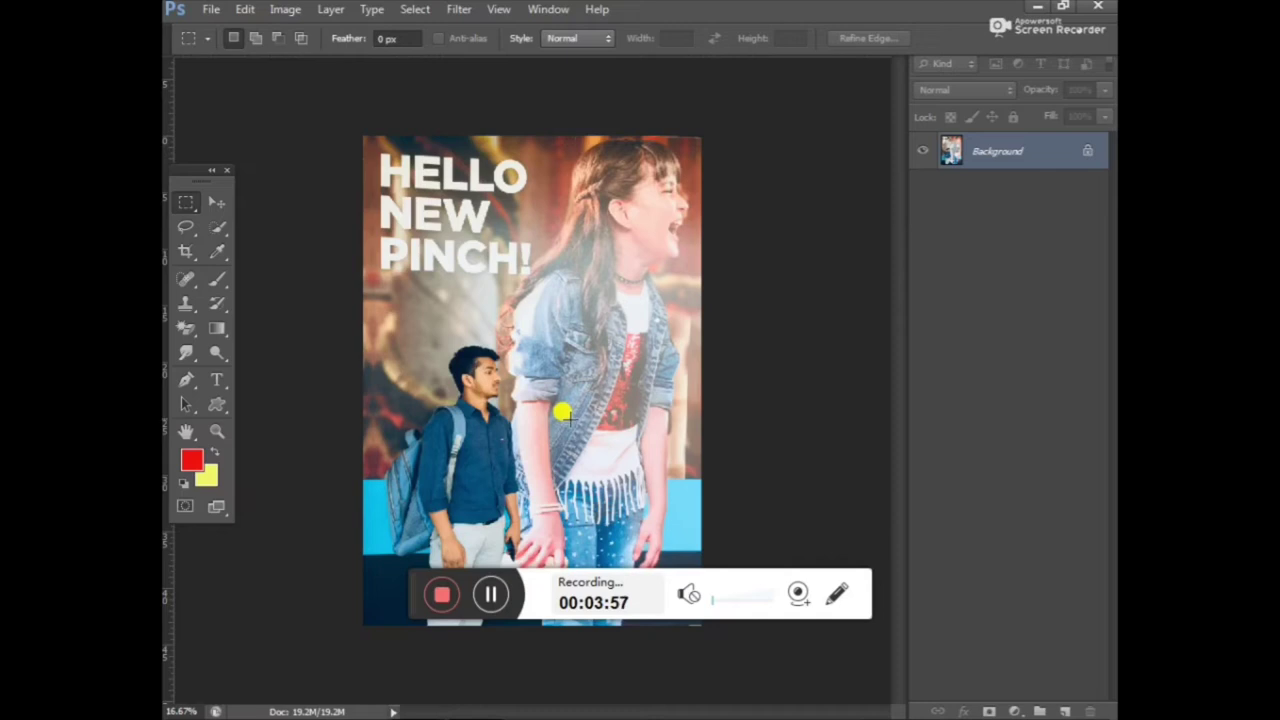
pyautogui.hotkey('ctrl', 'a')
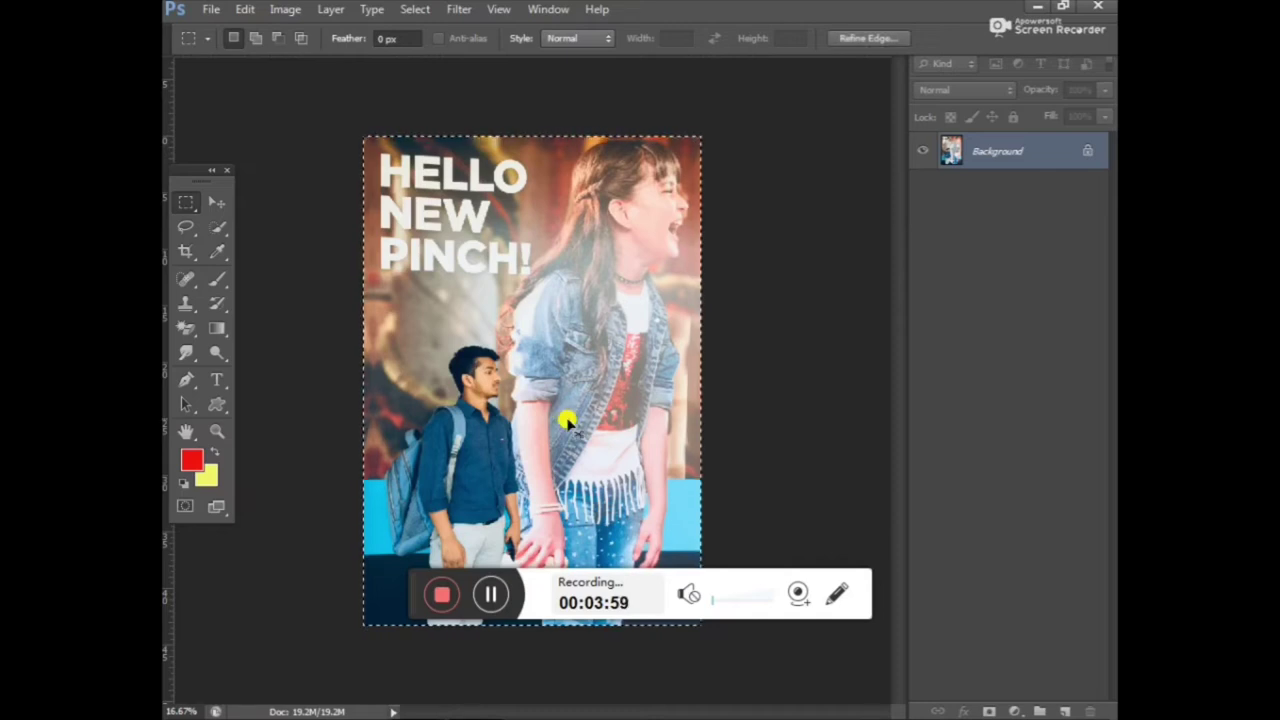
pyautogui.click(548, 10)
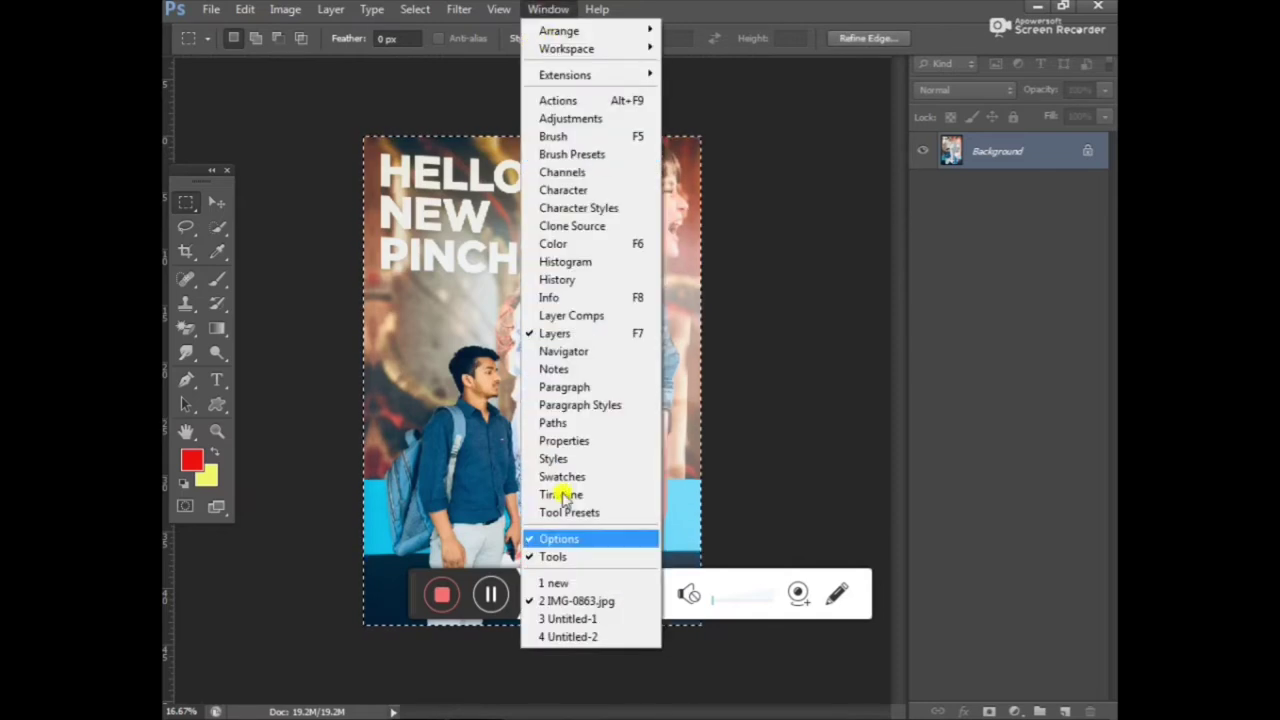
pyautogui.click(548, 636)
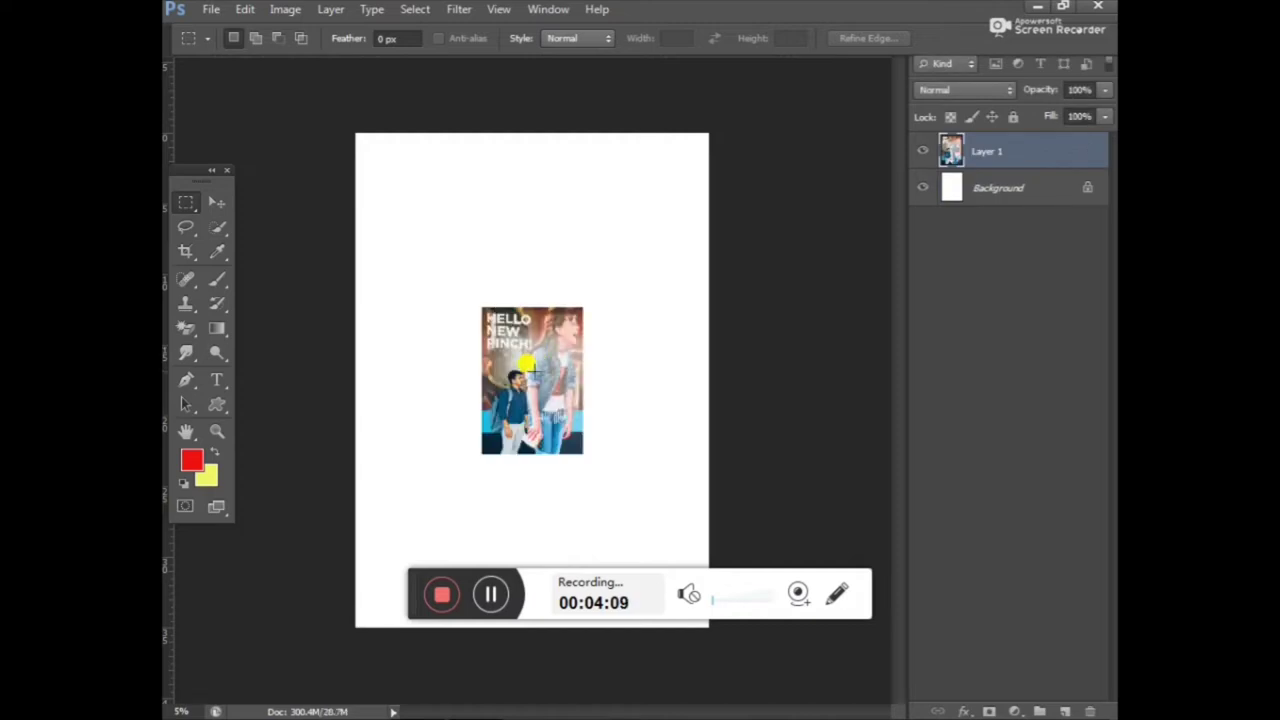
# Scale the pasted photo up with Free Transform and apply the new size.
pyautogui.hotkey('ctrl', 't')
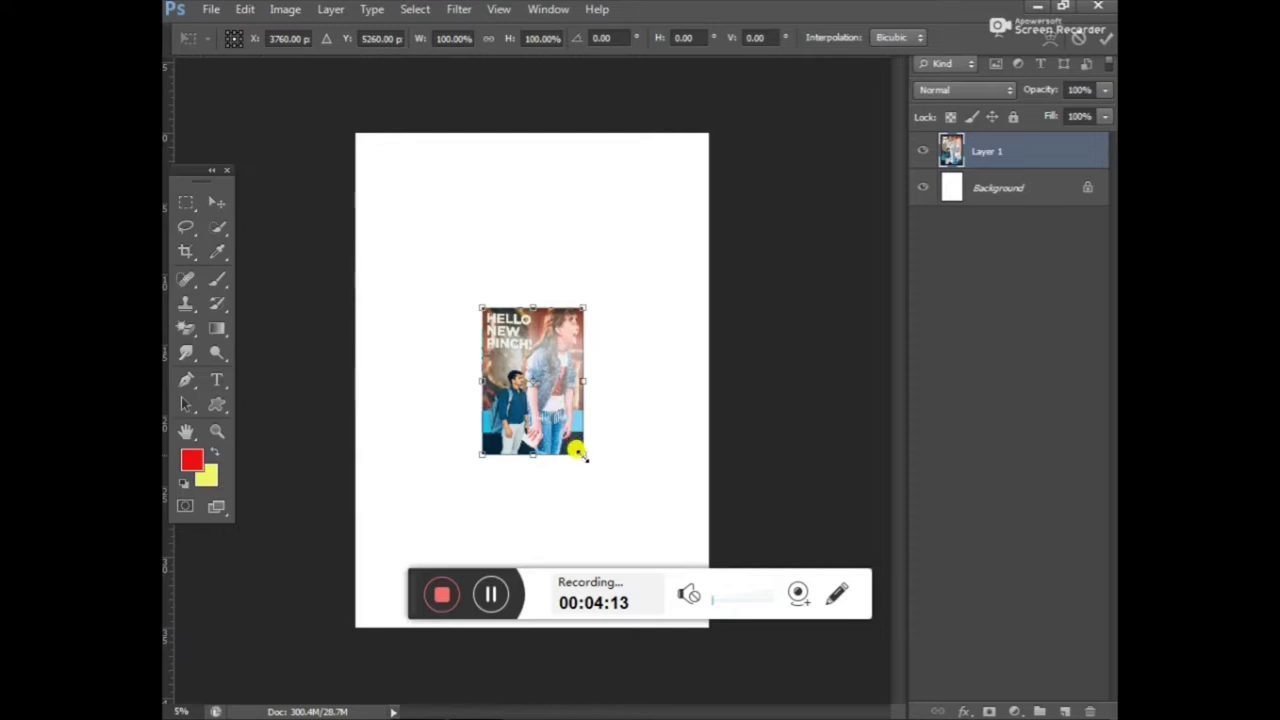
pyautogui.moveTo(582, 455); pyautogui.dragTo(663, 567)
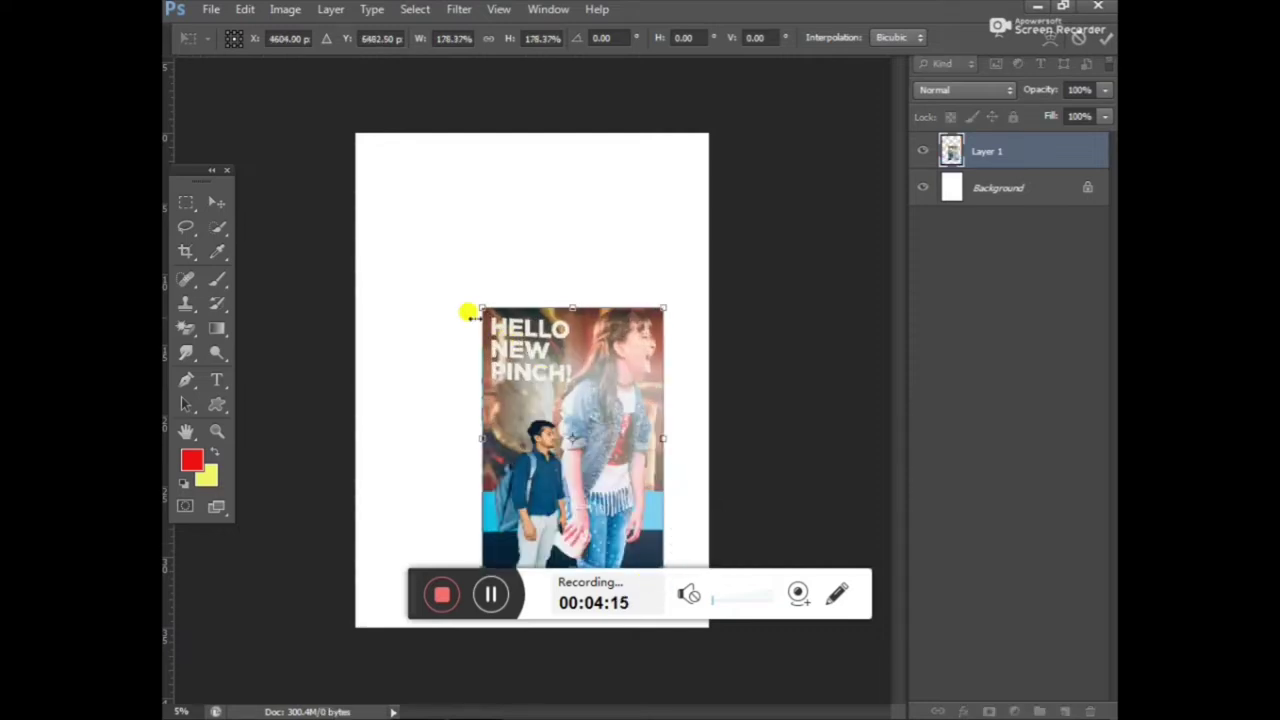
pyautogui.moveTo(478, 309); pyautogui.dragTo(385, 180)
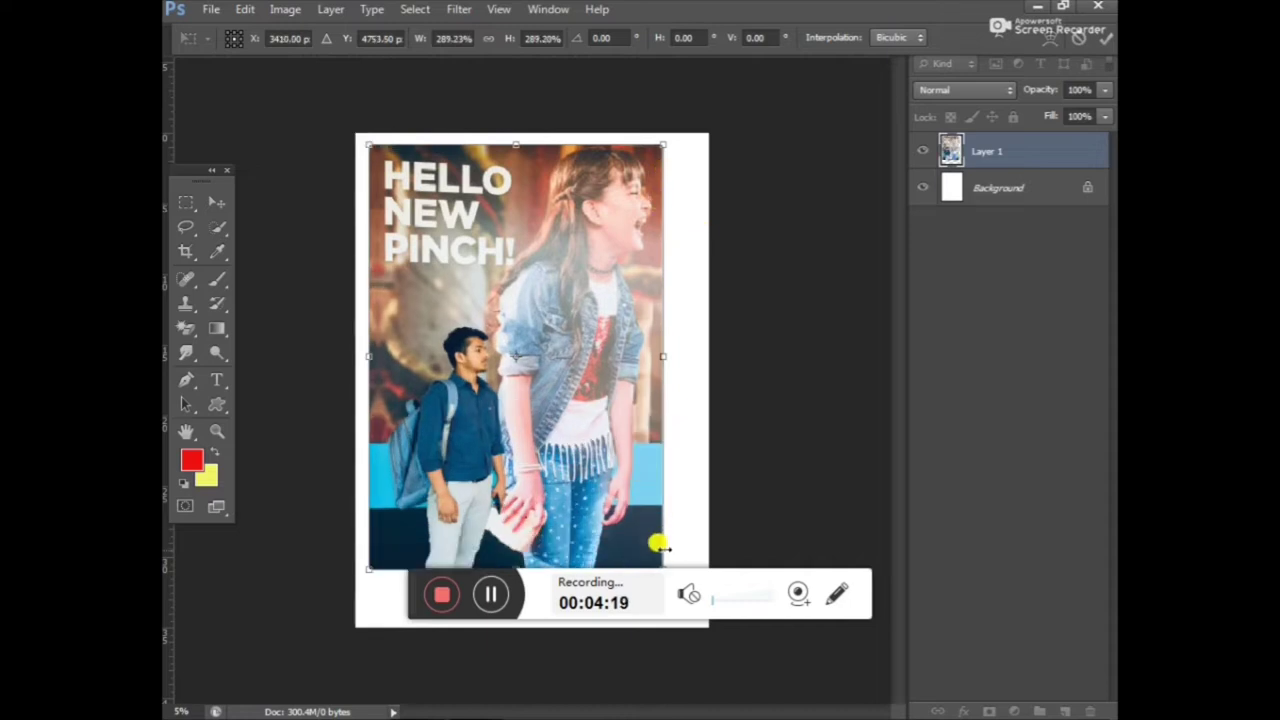
pyautogui.moveTo(660, 140); pyautogui.dragTo(658, 155)
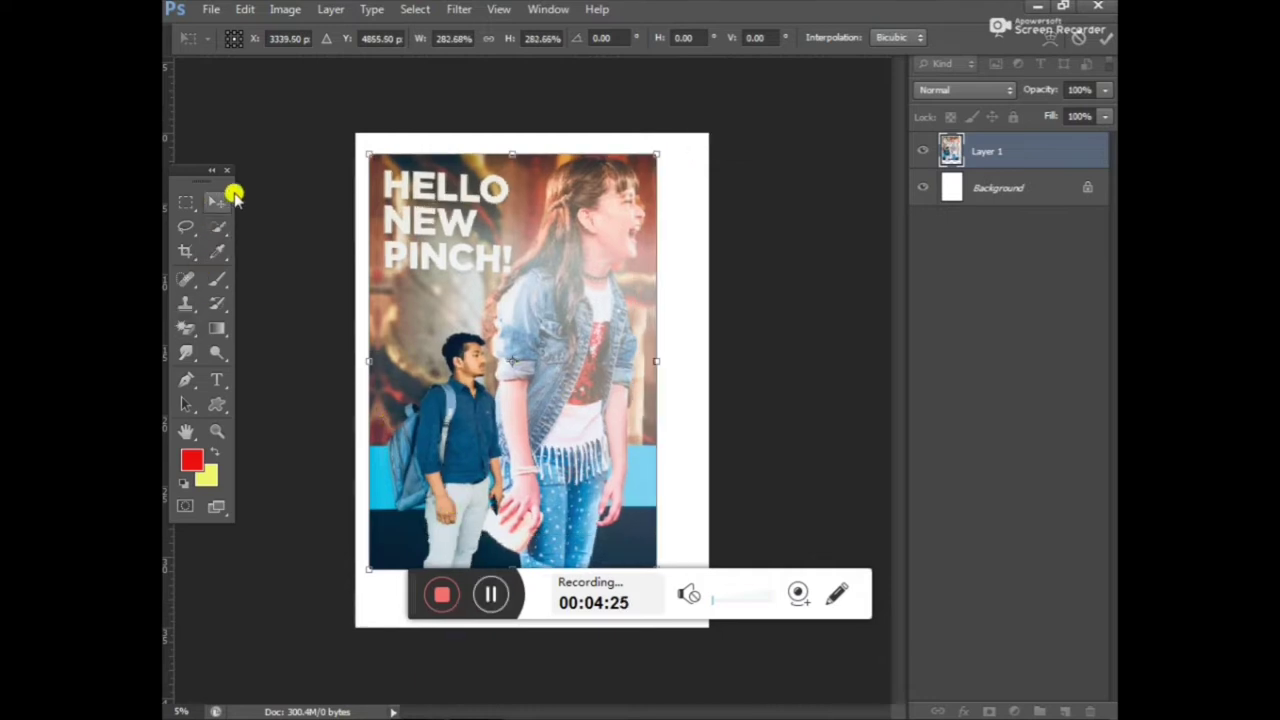
pyautogui.click(220, 201)
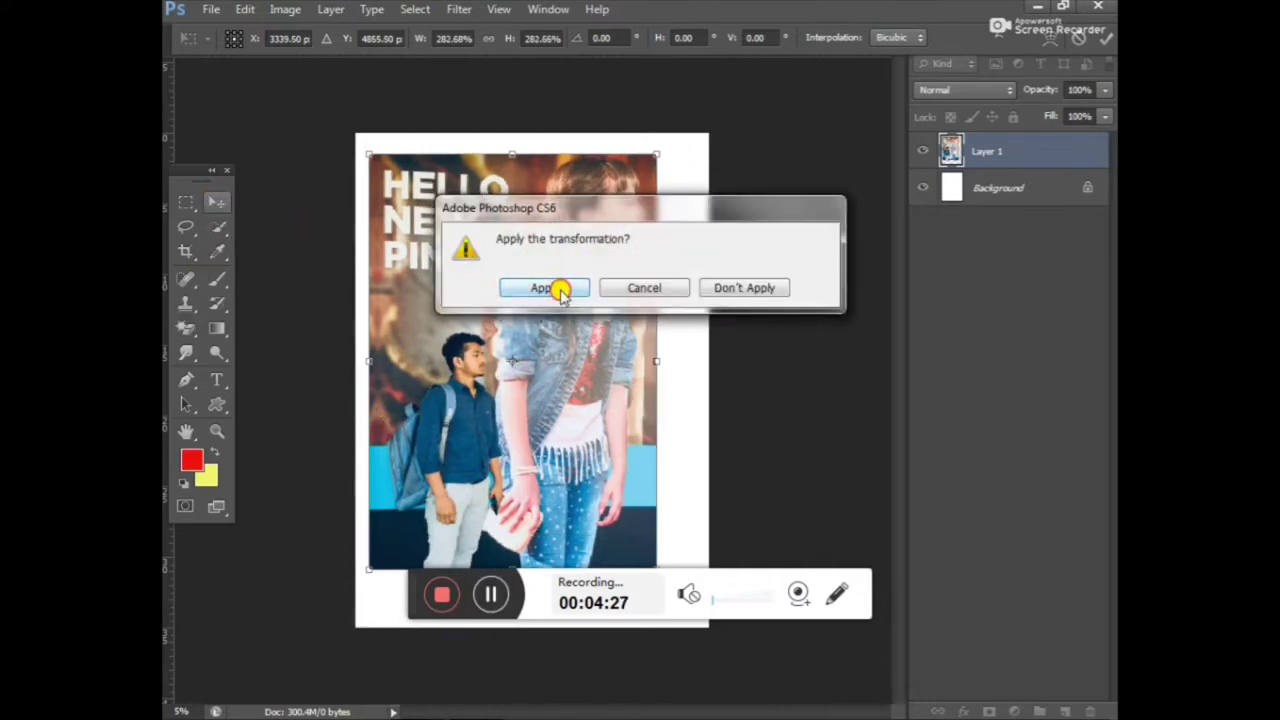
pyautogui.click(545, 287)
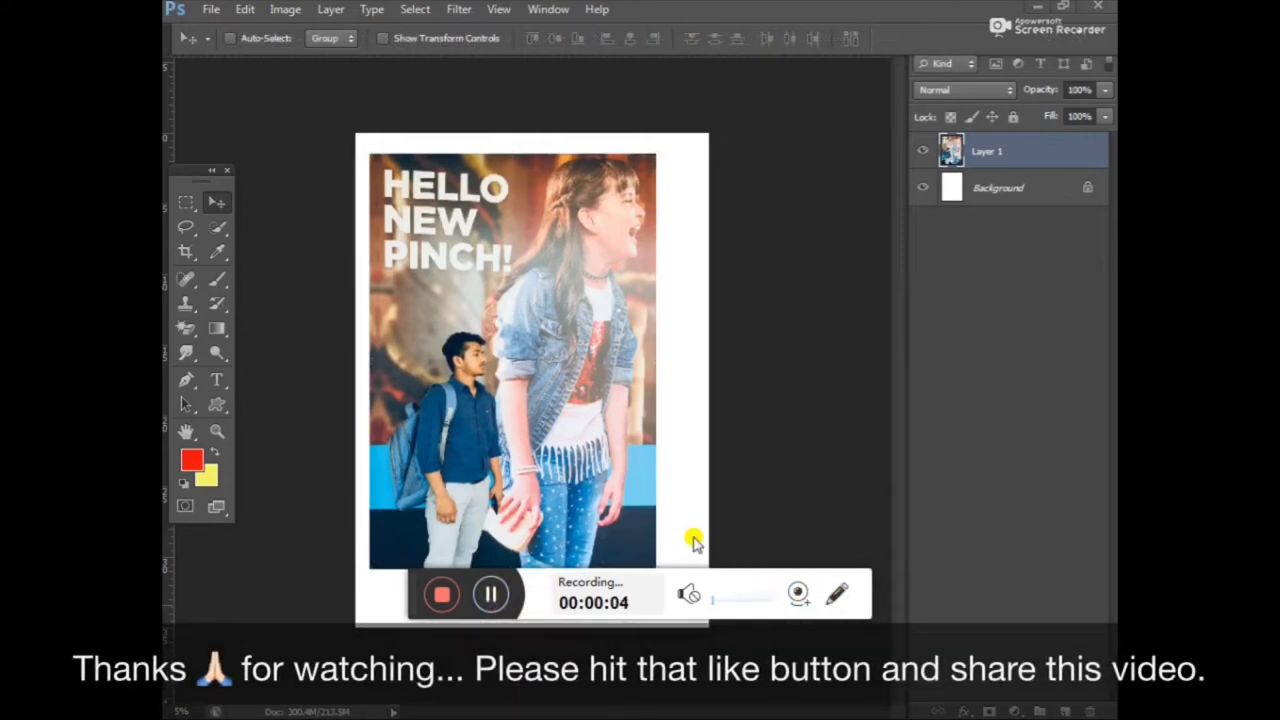
# Enlarge the photo again until it nearly fills the page, leaving a thin white margin.
pyautogui.moveTo(408, 596)
pyautogui.mouseDown()
pyautogui.moveTo(401, 699)
pyautogui.moveTo(455, 710)
pyautogui.moveTo(447, 699)
pyautogui.mouseUp()
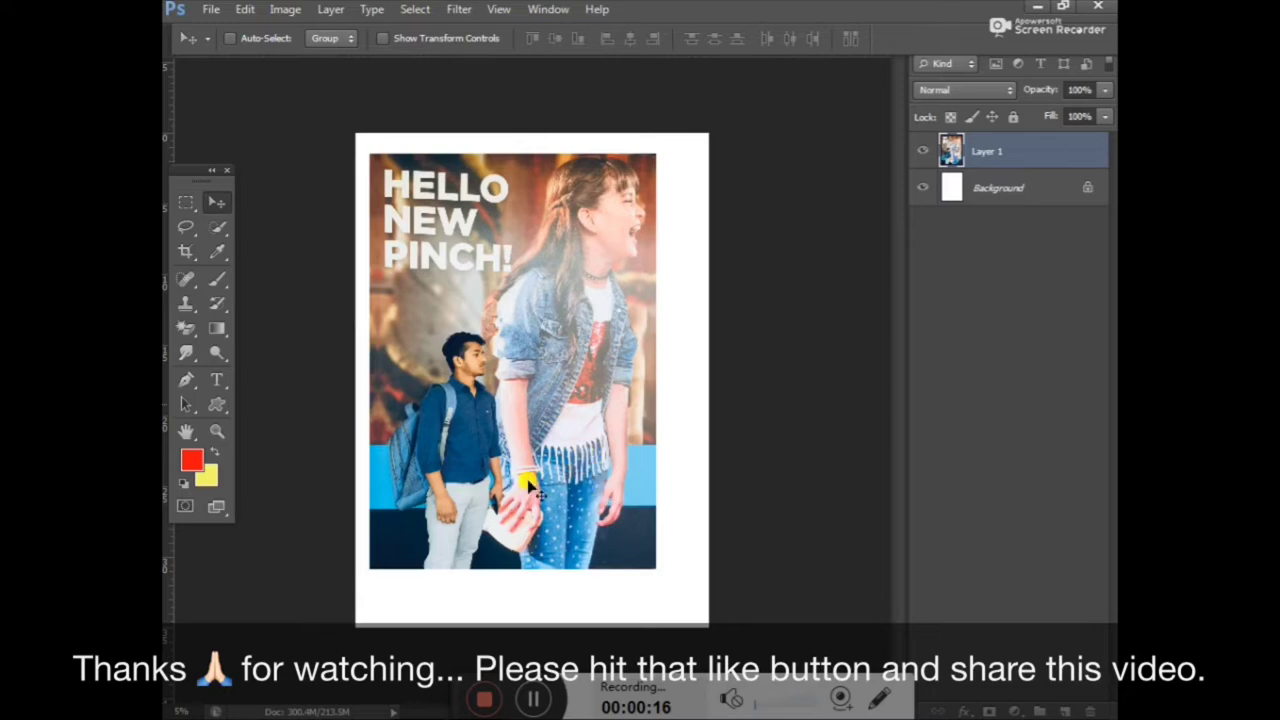
pyautogui.hotkey('ctrl', 't')
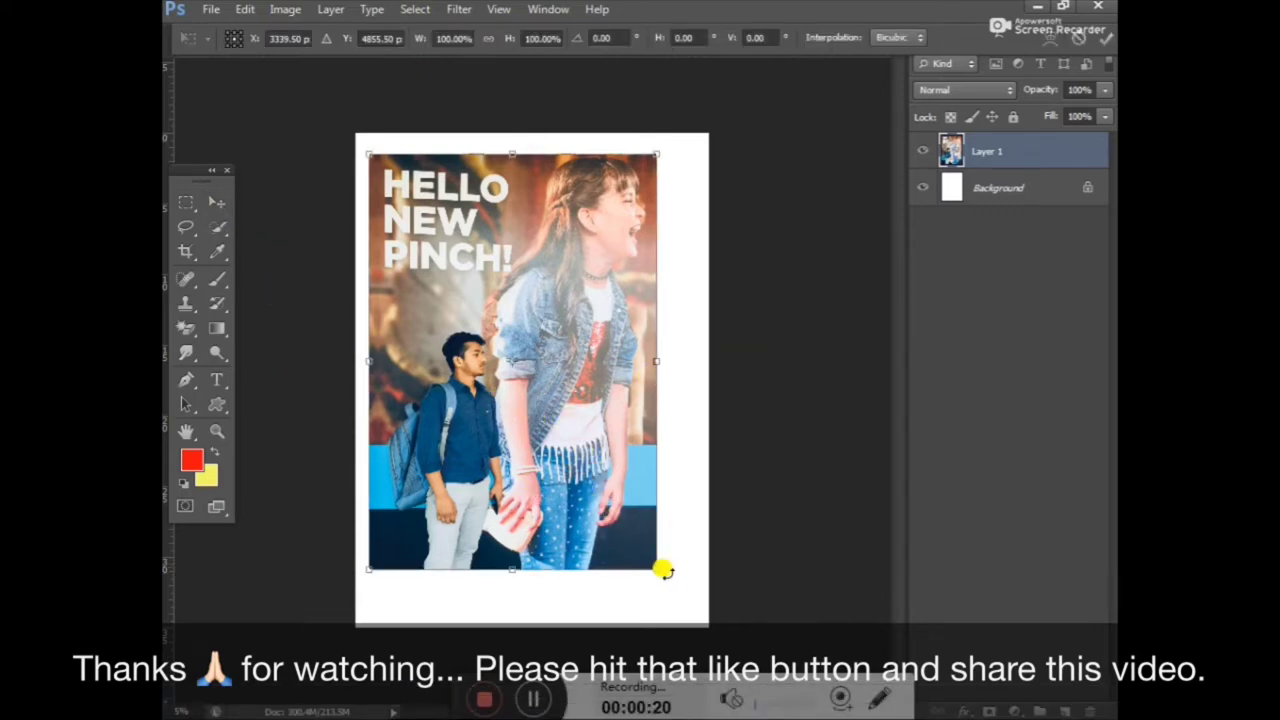
pyautogui.moveTo(652, 566); pyautogui.dragTo(686, 612)
pyautogui.click(222, 200)
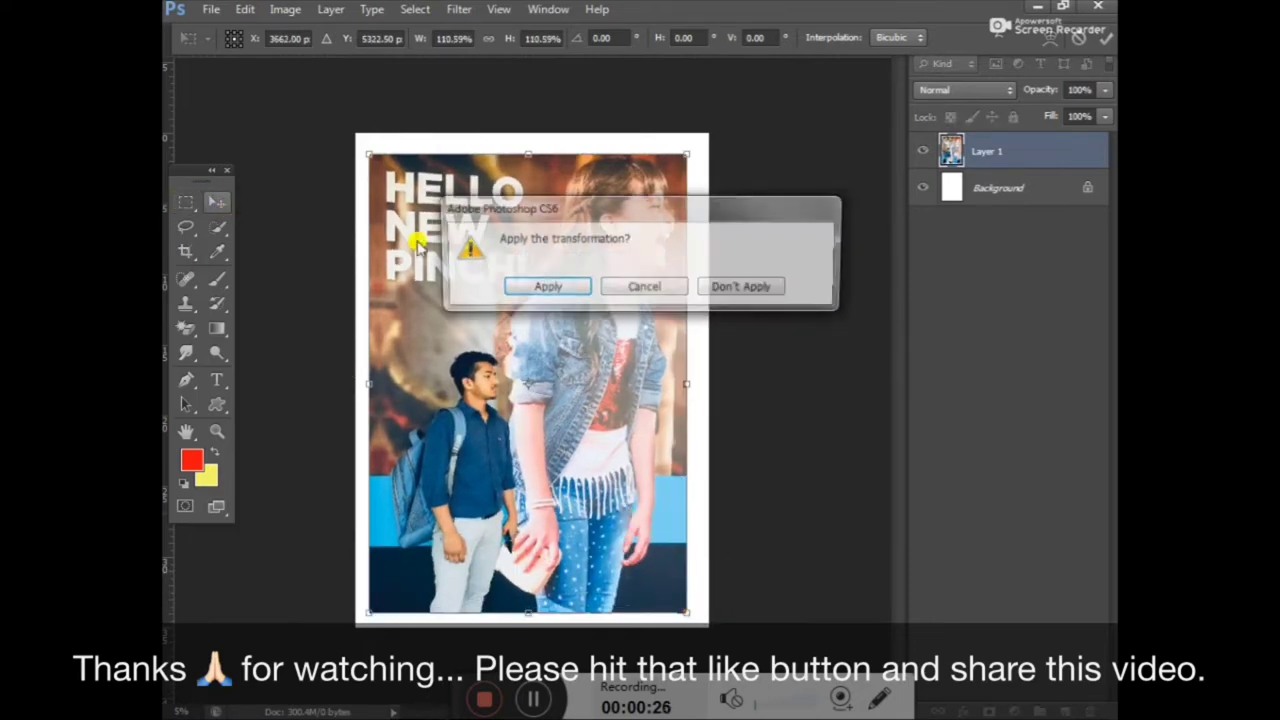
pyautogui.click(540, 288)
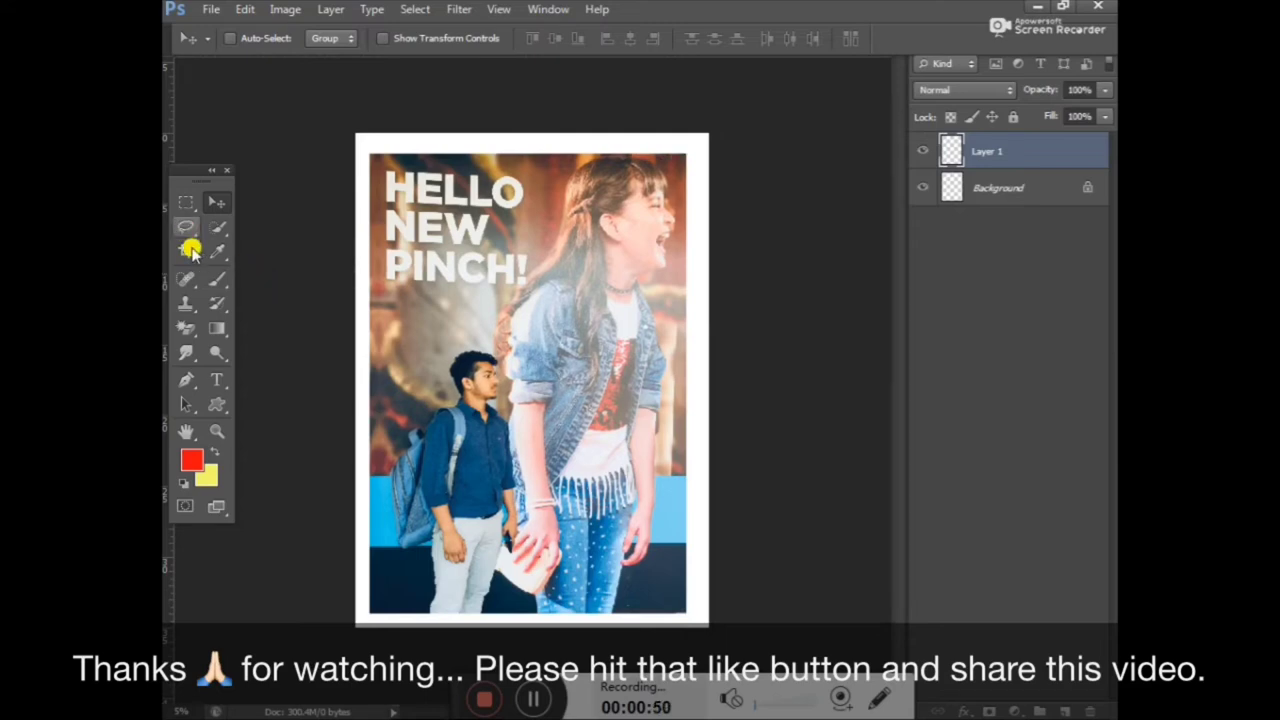
# Switch to the Polygonal Lasso Tool and zoom in on the man's head.
pyautogui.click(187, 230)
pyautogui.moveTo(187, 230); pyautogui.dragTo(248, 245)
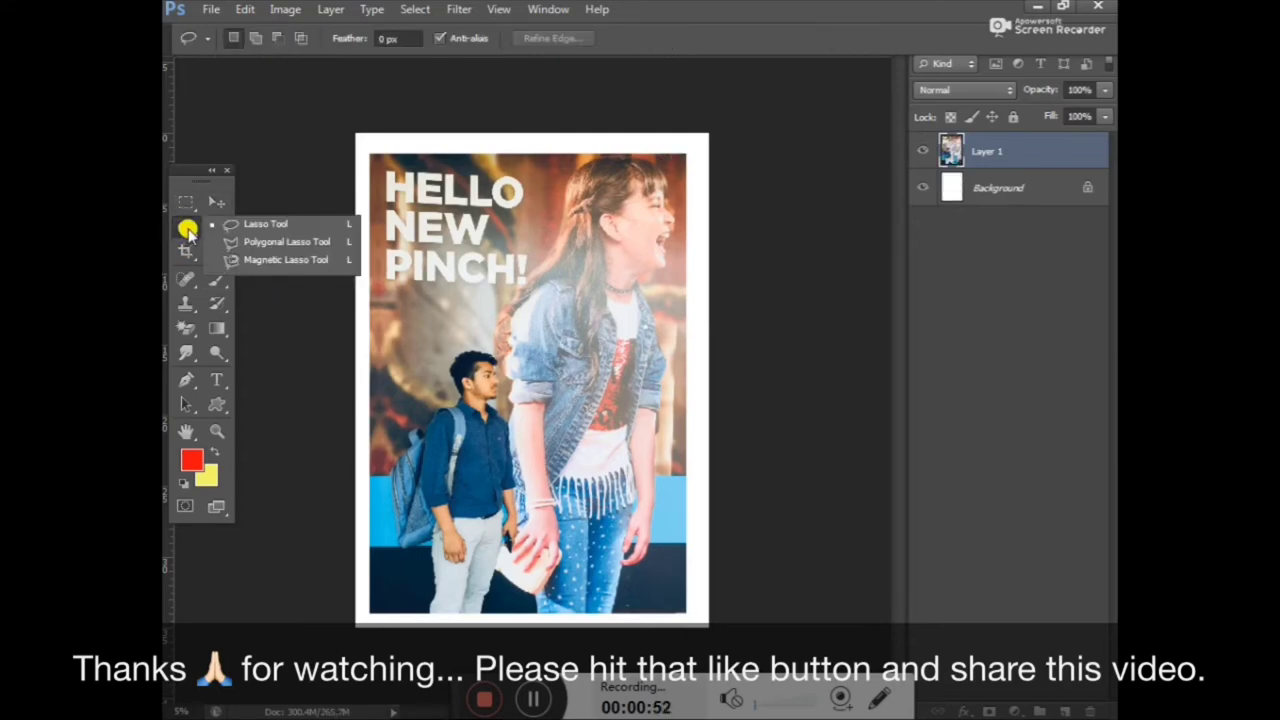
pyautogui.click(248, 245)
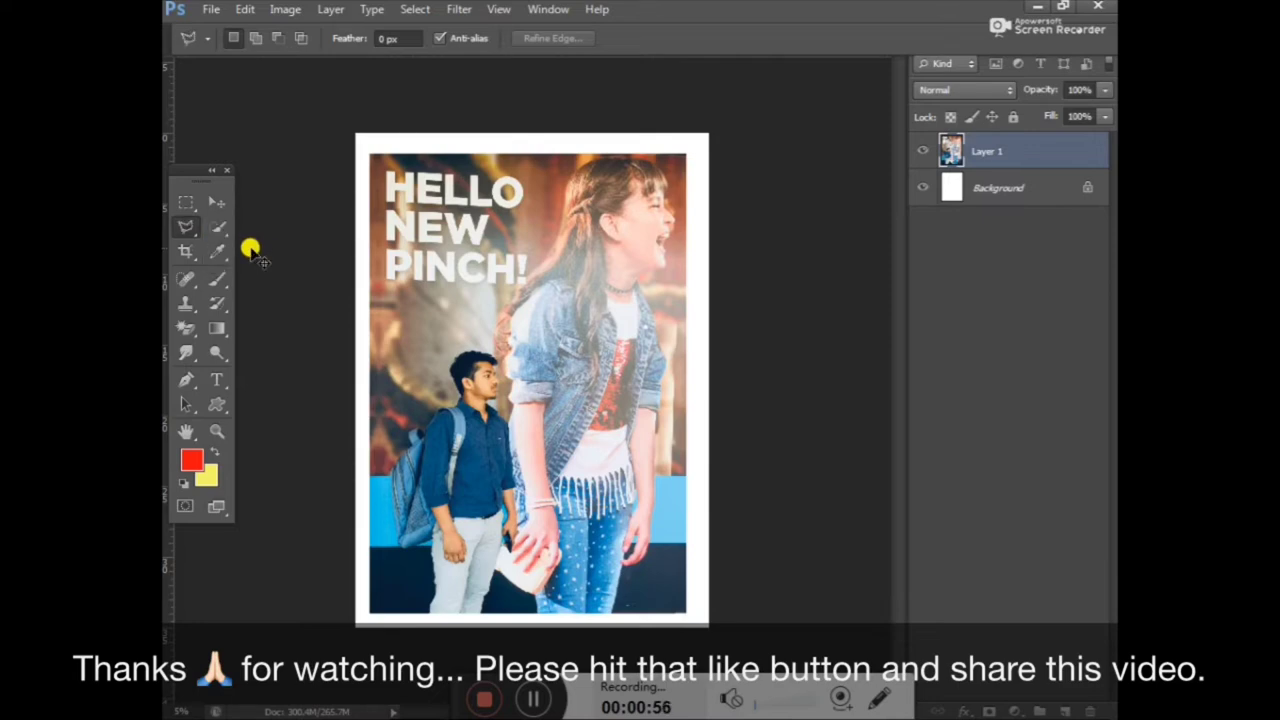
pyautogui.hotkey('ctrl', '+')
pyautogui.hotkey('ctrl', '+')
pyautogui.hotkey('ctrl', '+')
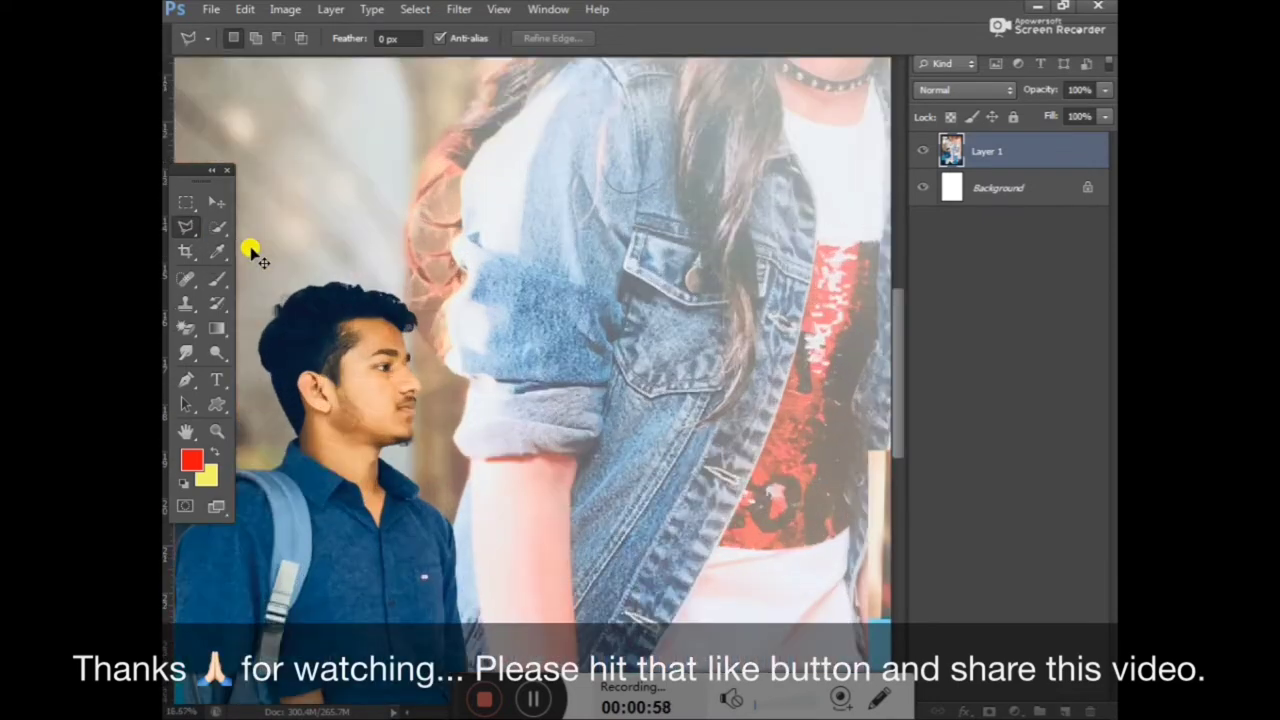
pyautogui.hotkey('ctrl', '+')
pyautogui.hotkey('ctrl', '+')
pyautogui.hotkey('ctrl', '+')
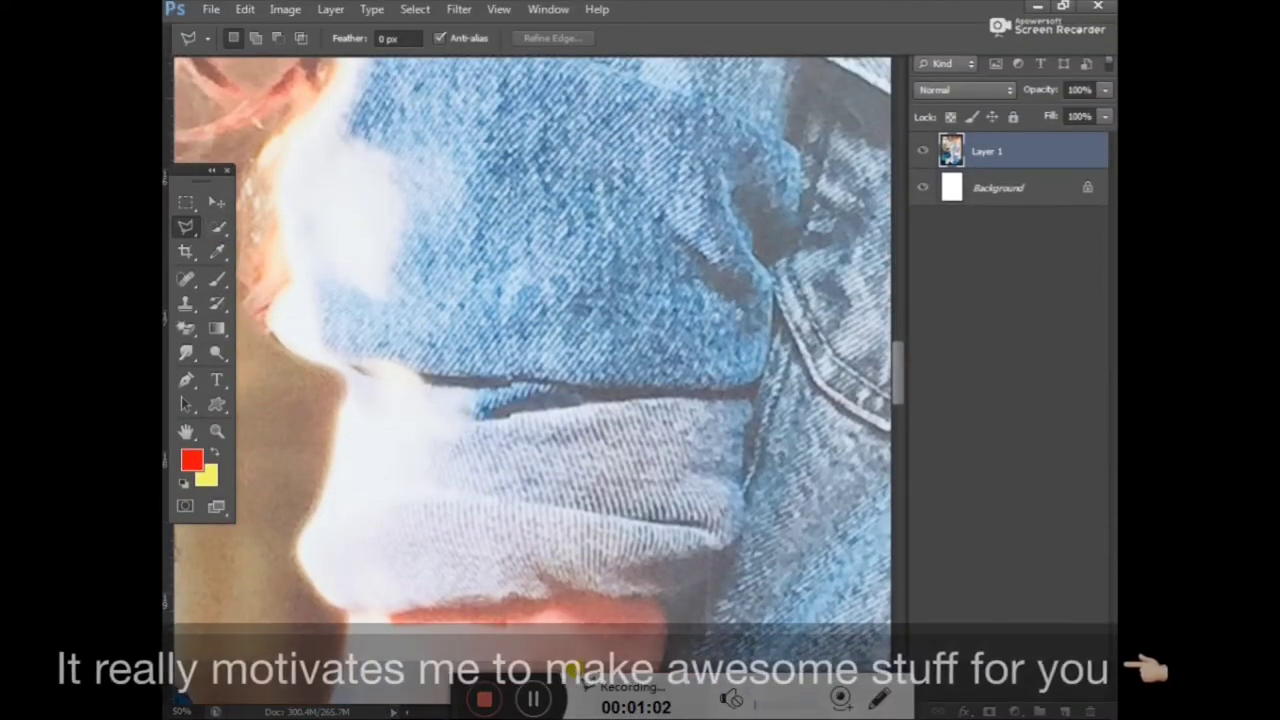
pyautogui.moveTo(447, 687); pyautogui.dragTo(765, 450)
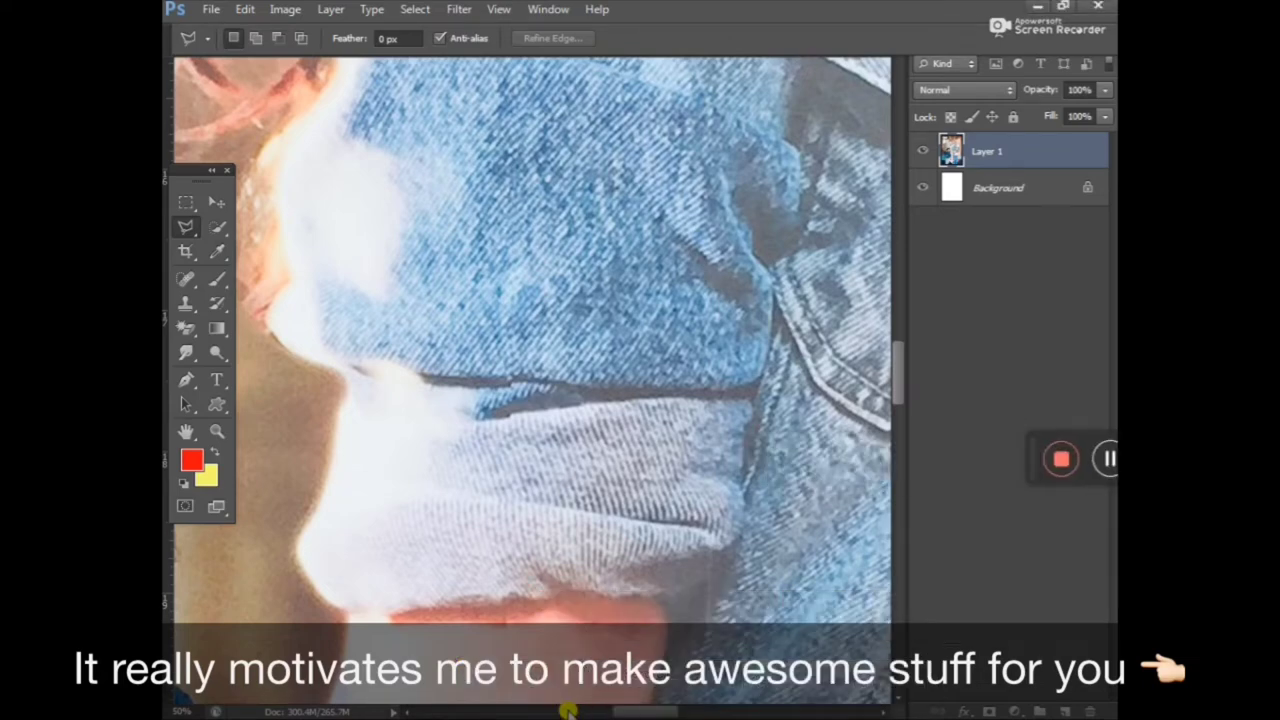
pyautogui.moveTo(626, 710)
pyautogui.mouseDown()
pyautogui.moveTo(500, 700)
pyautogui.moveTo(590, 704)
pyautogui.mouseUp()
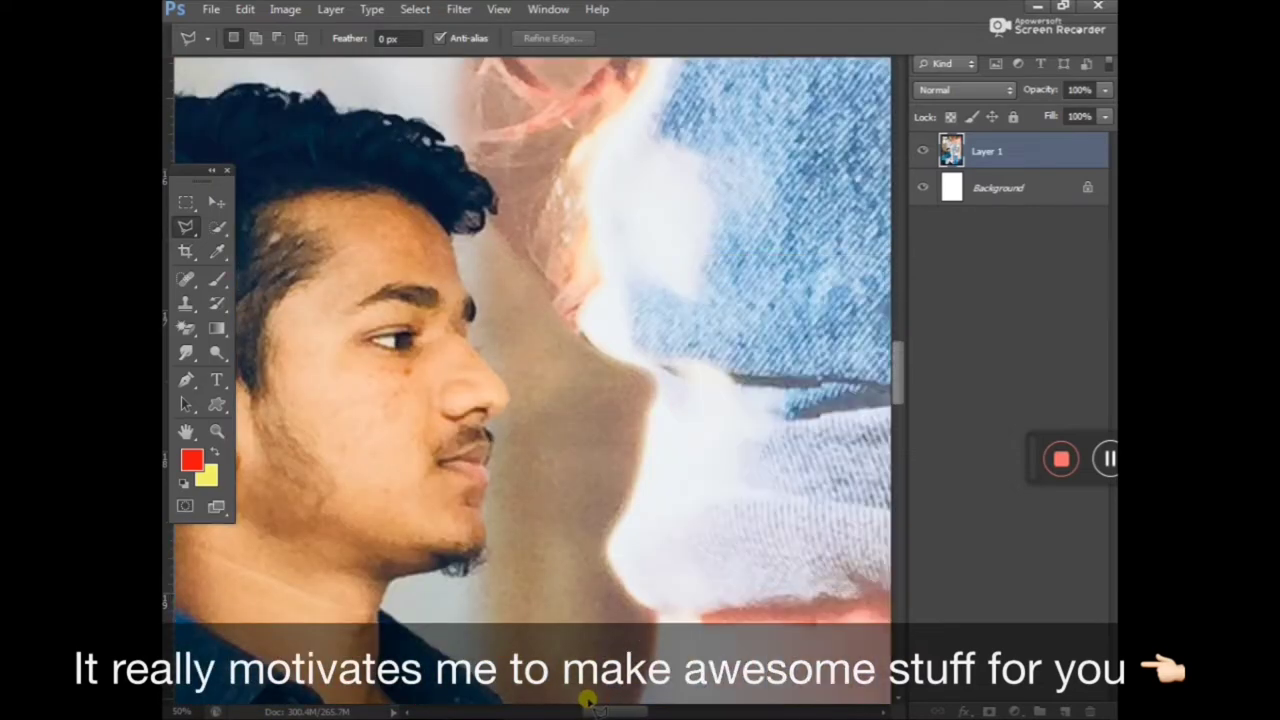
pyautogui.hotkey('ctrl', '-')
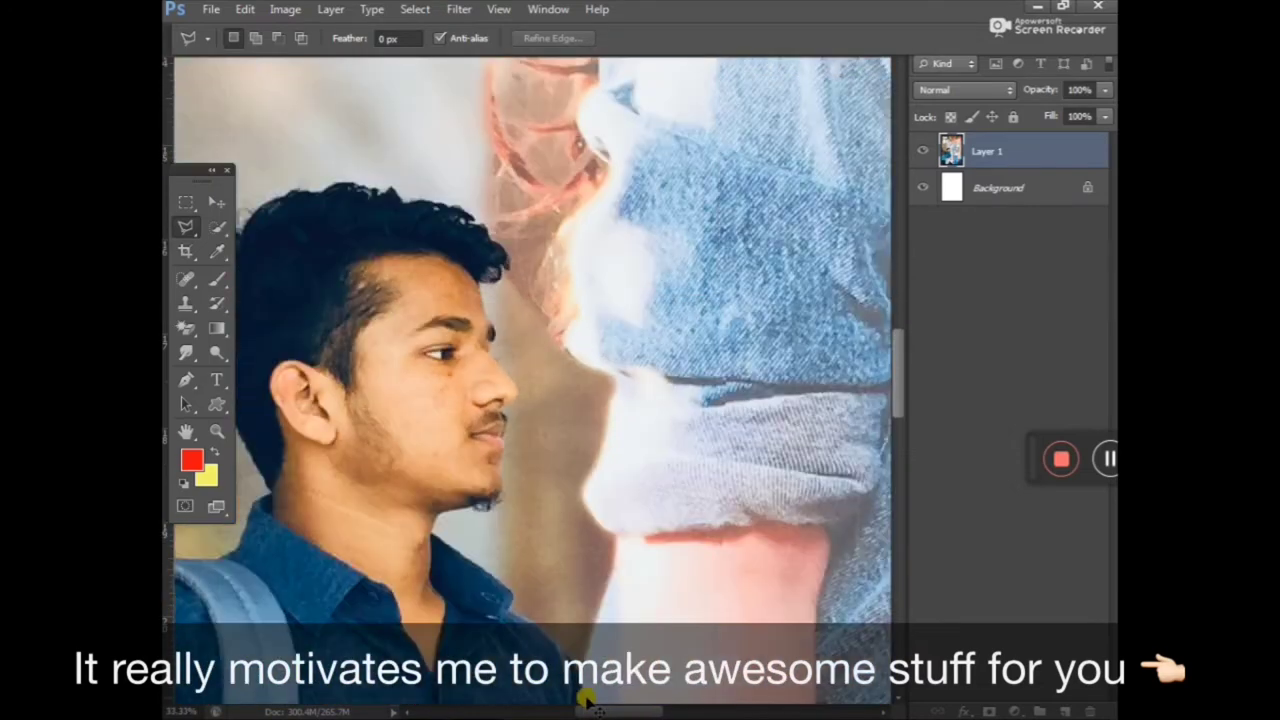
pyautogui.hotkey('ctrl', '+')
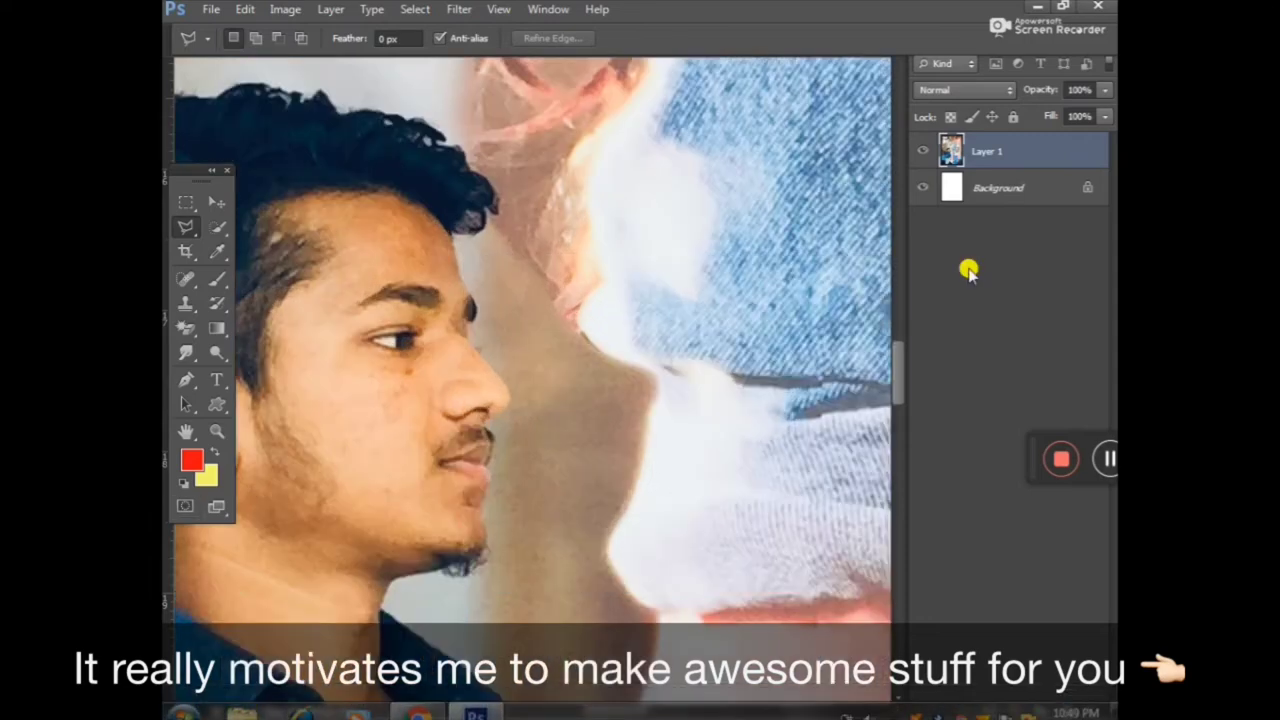
pyautogui.moveTo(894, 371); pyautogui.dragTo(894, 343)
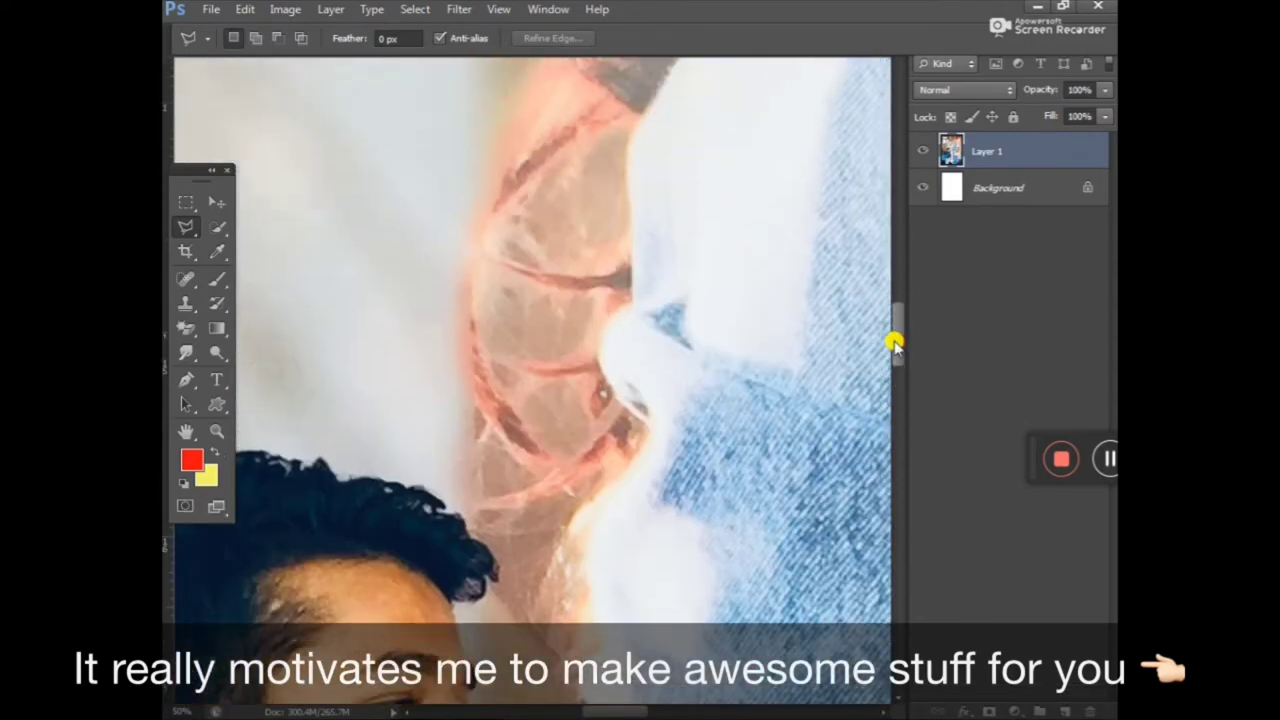
pyautogui.moveTo(612, 710); pyautogui.dragTo(552, 710)
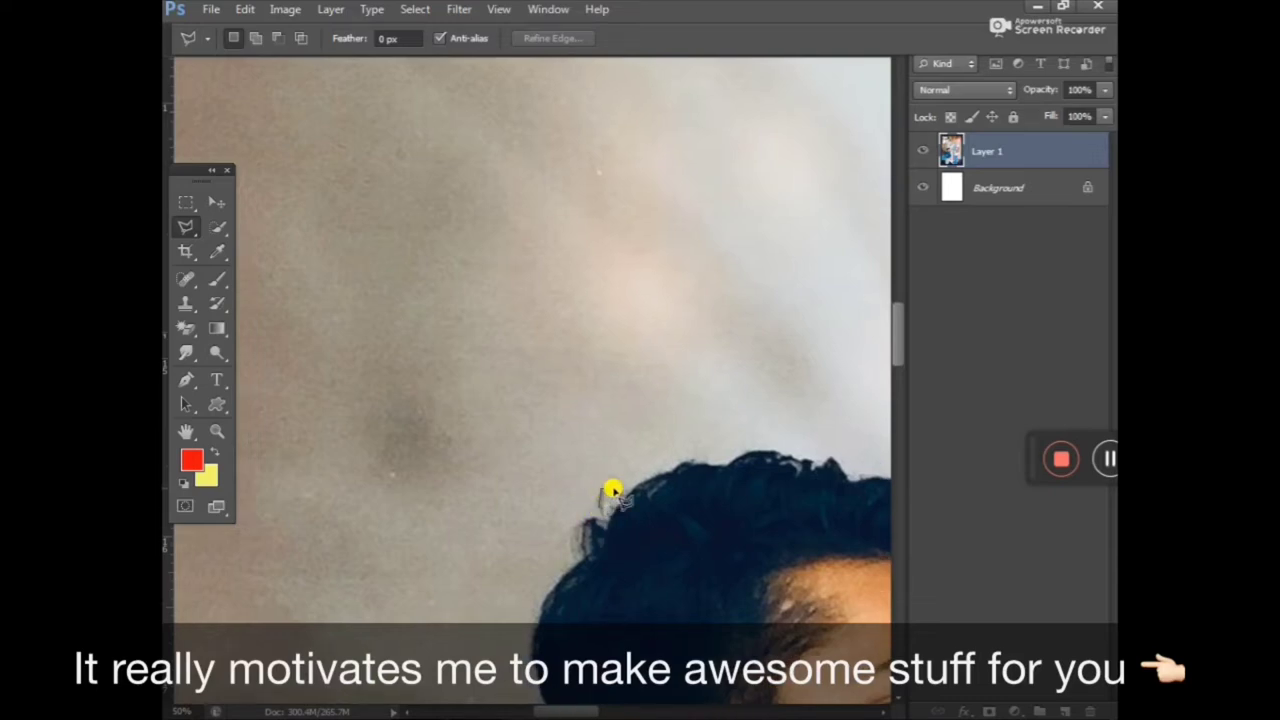
# Trace a trial polygonal outline around the hair, then discard it.
pyautogui.click(622, 490)
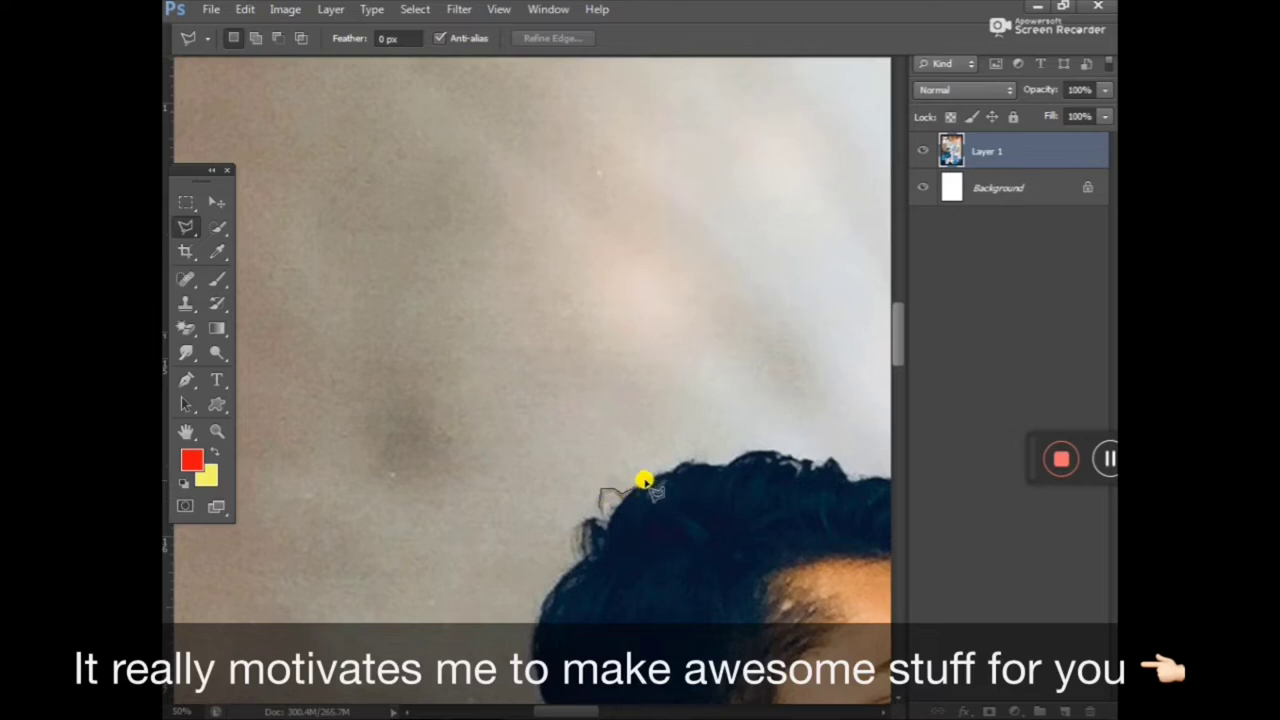
pyautogui.click(694, 459)
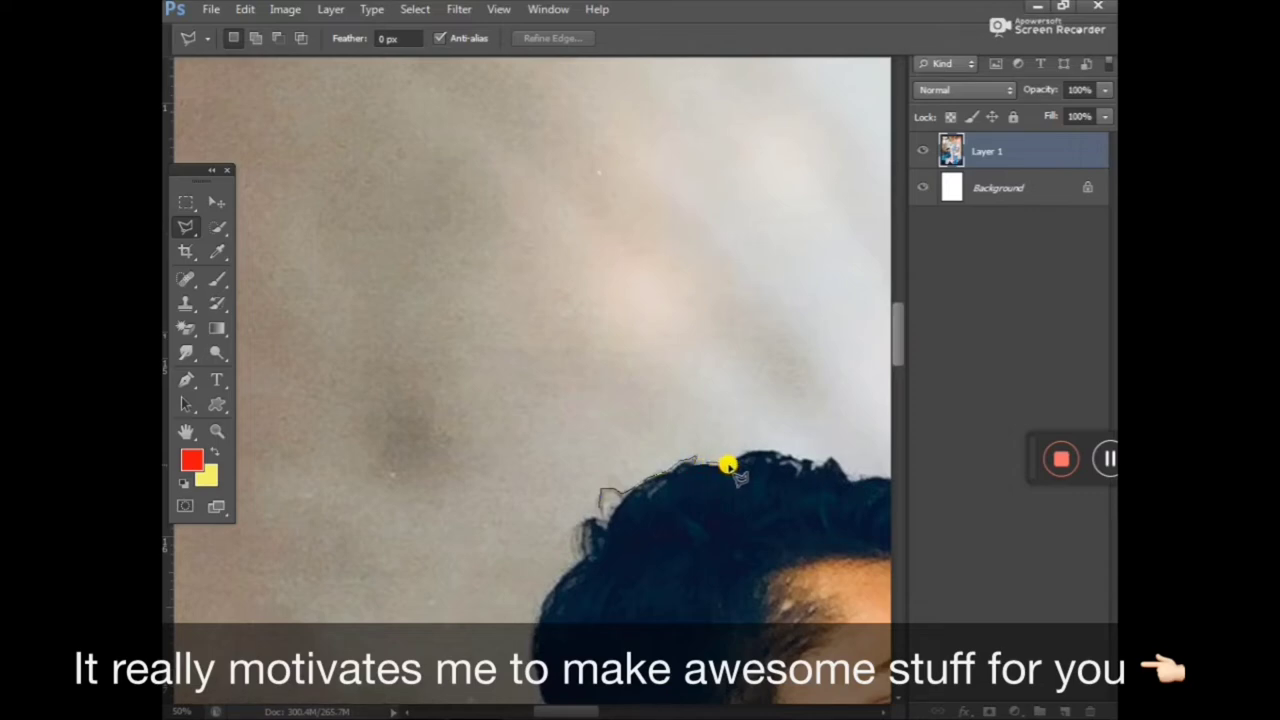
pyautogui.click(778, 449)
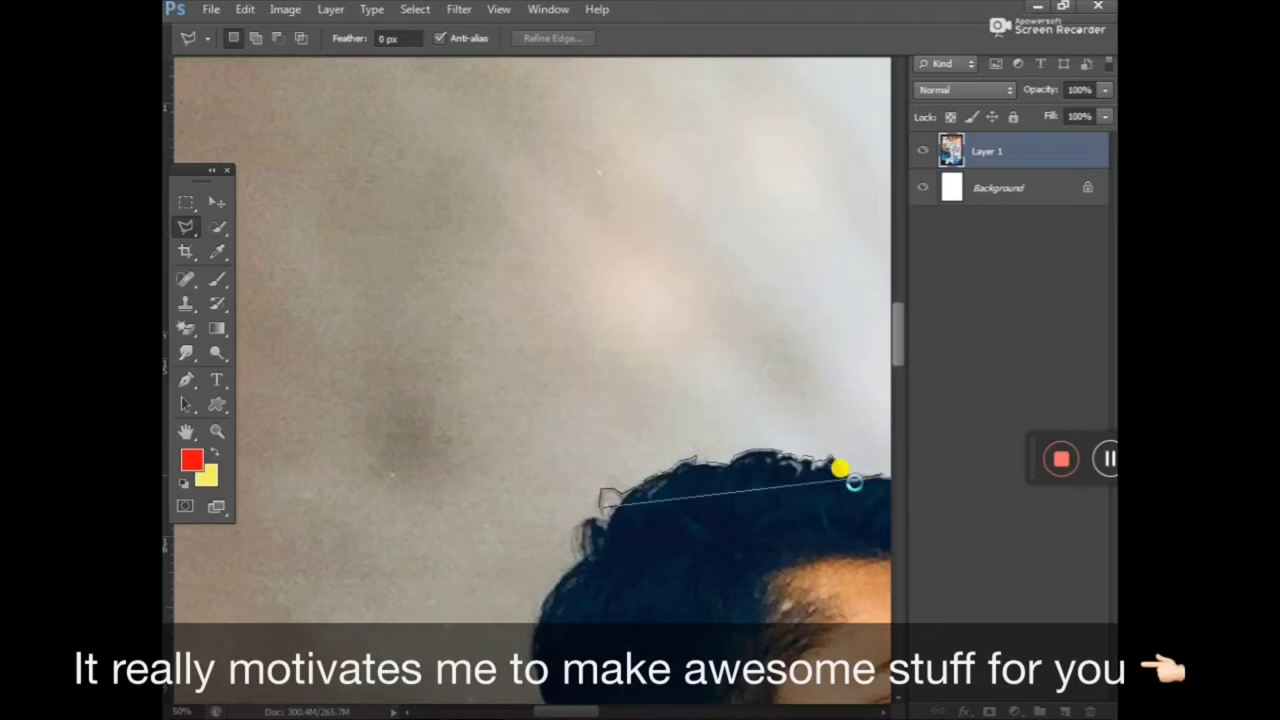
pyautogui.doubleClick(862, 479)
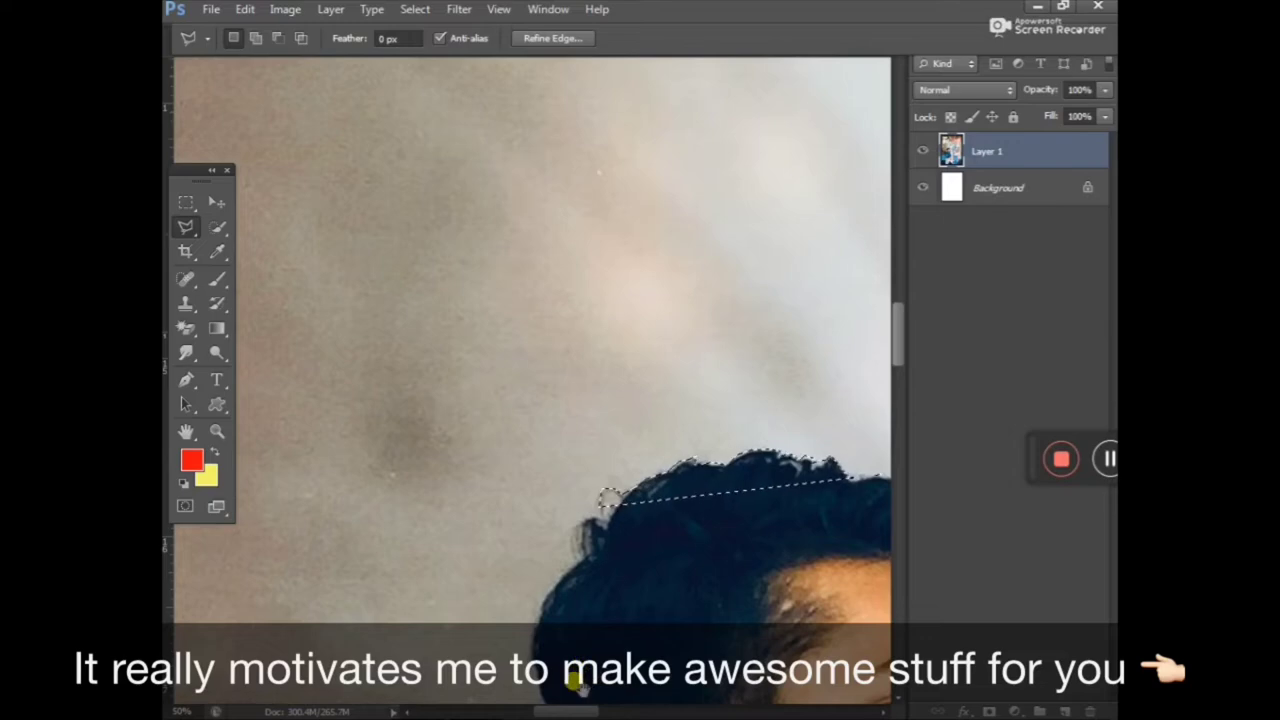
pyautogui.moveTo(574, 711); pyautogui.dragTo(604, 711)
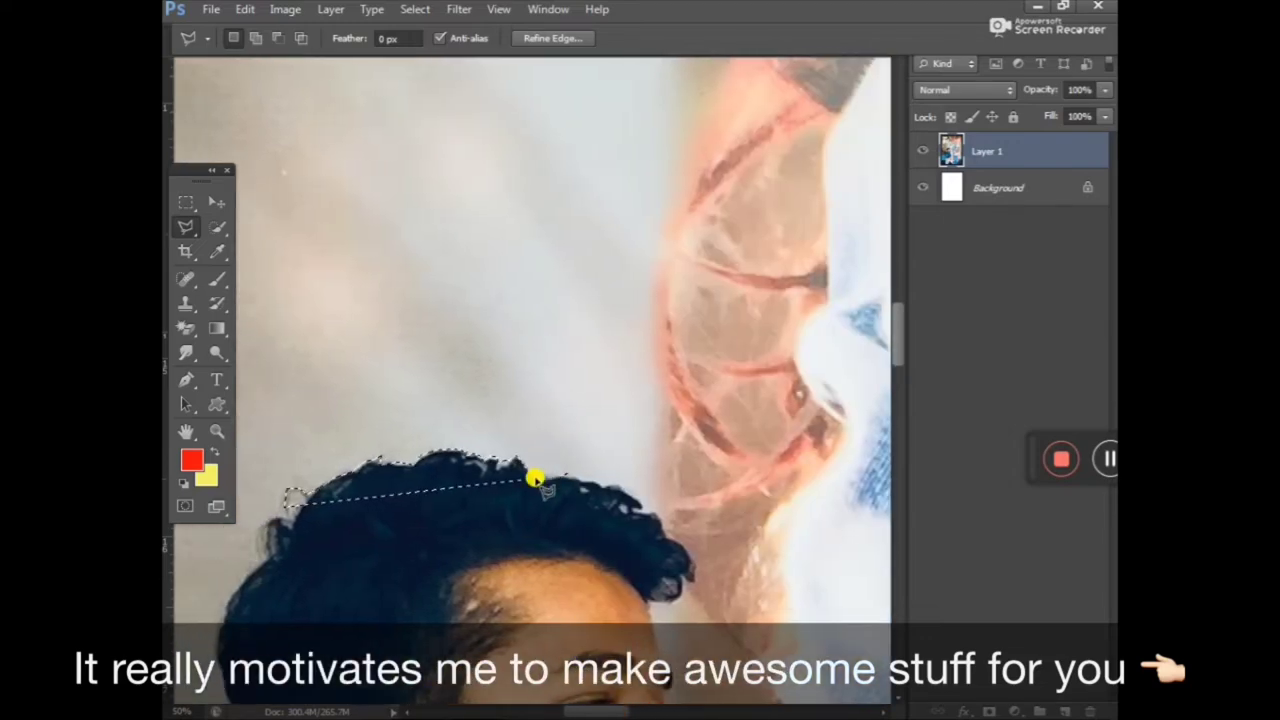
pyautogui.press('Escape')
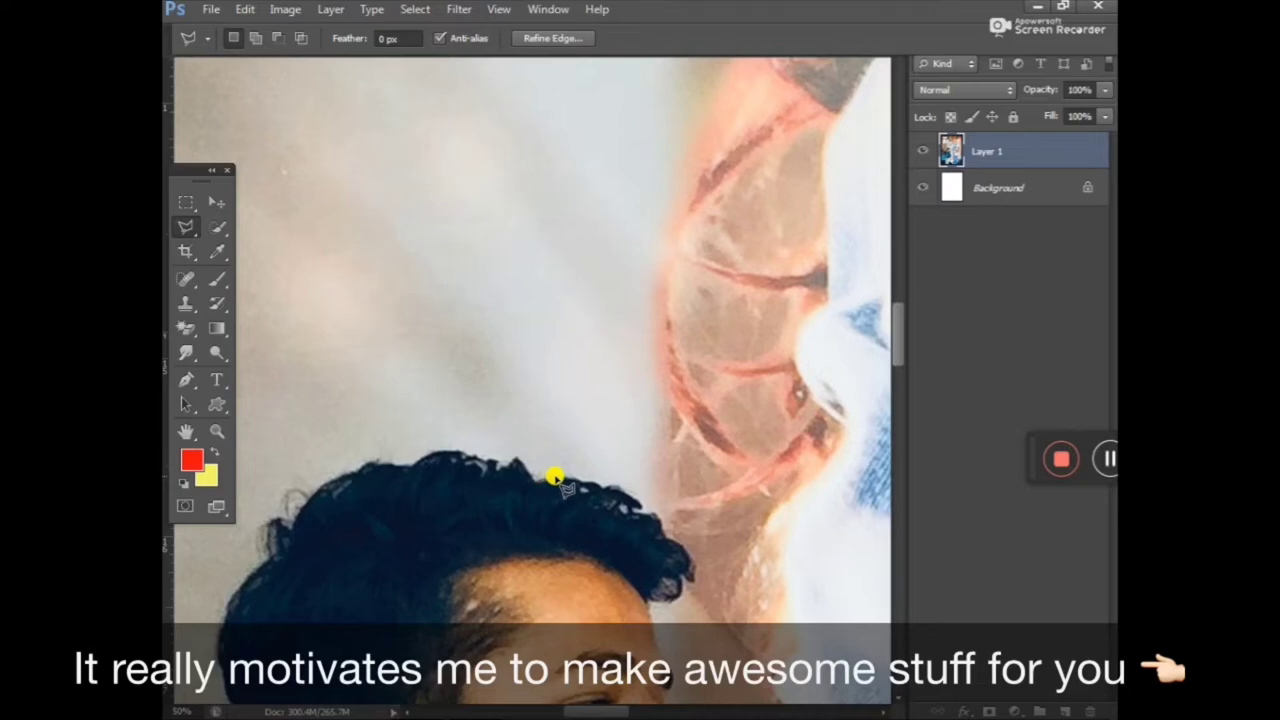
# Restart the outline along the hair, forehead, nose and lips down to the chin.
pyautogui.click(550, 477)
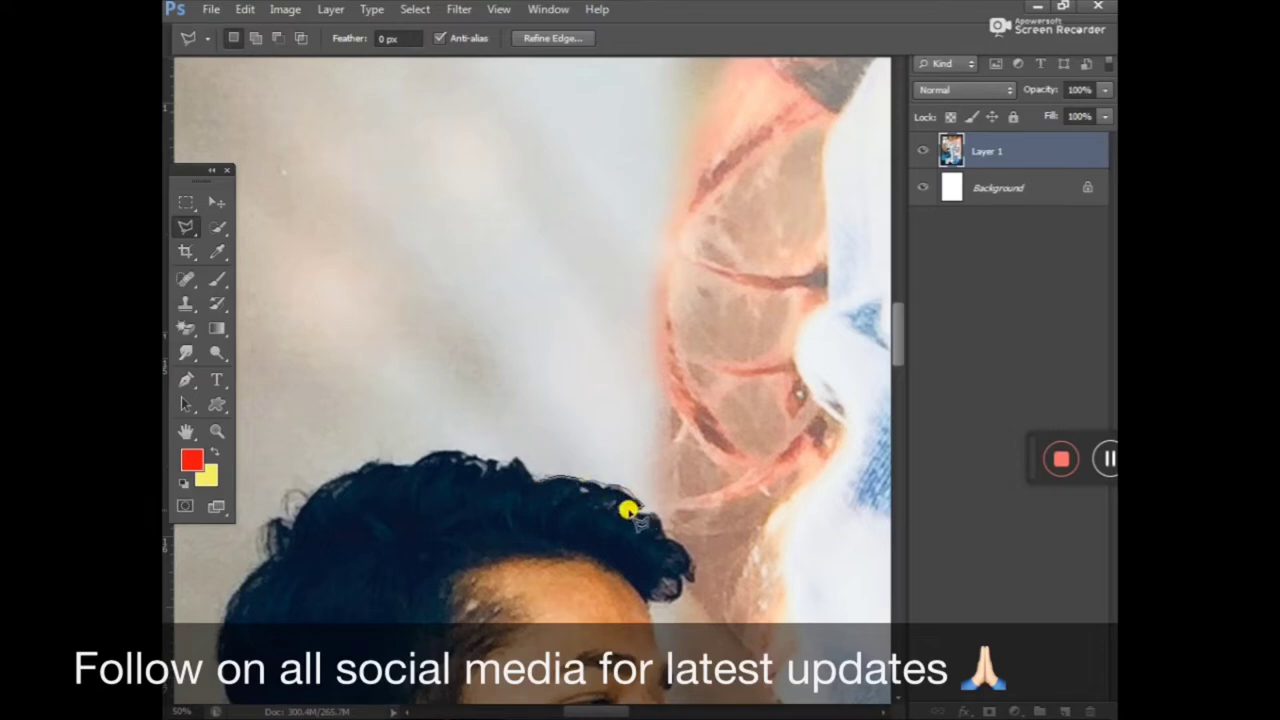
pyautogui.click(653, 511)
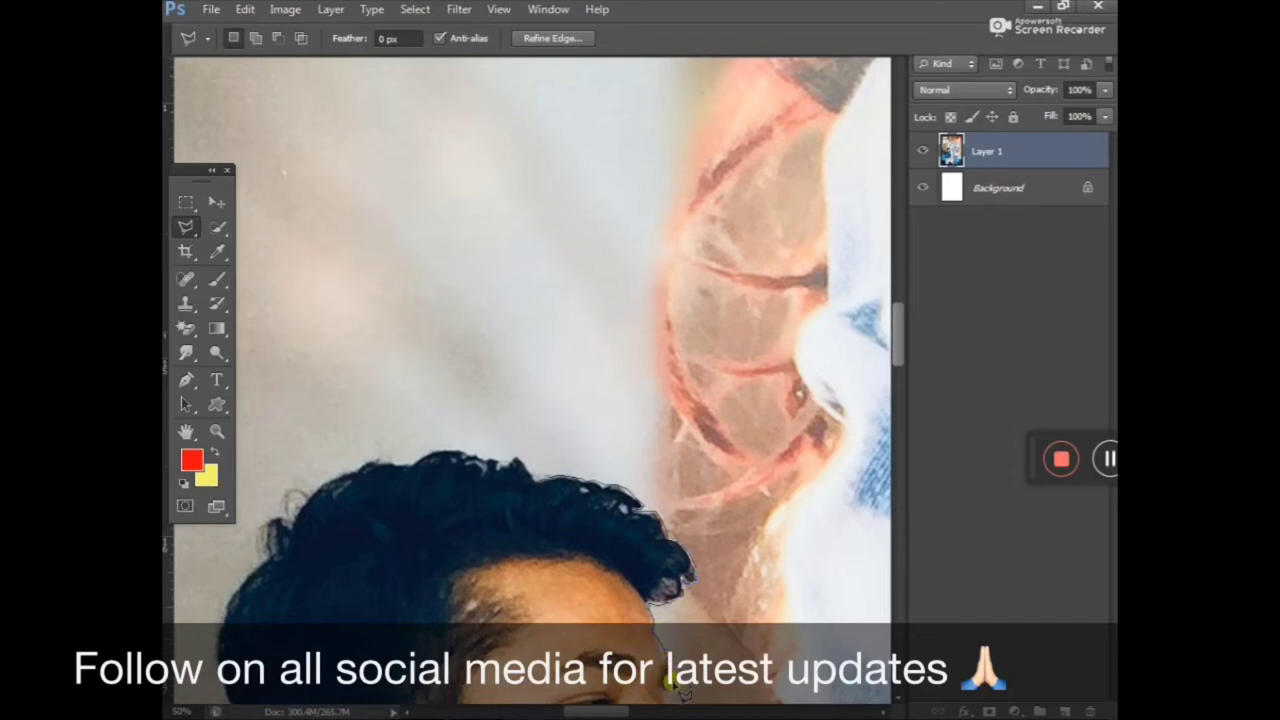
pyautogui.moveTo(675, 690); pyautogui.dragTo(605, 283)
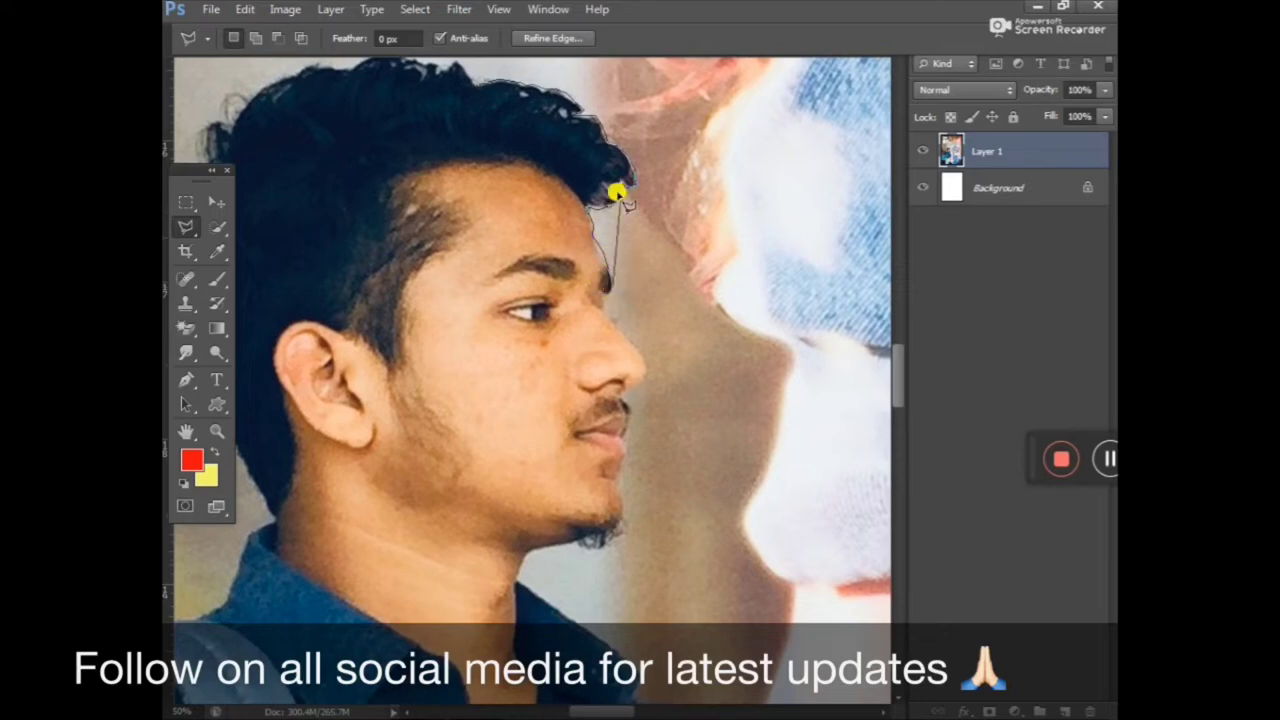
pyautogui.click(602, 298)
pyautogui.click(643, 381)
pyautogui.click(614, 388)
pyautogui.click(622, 463)
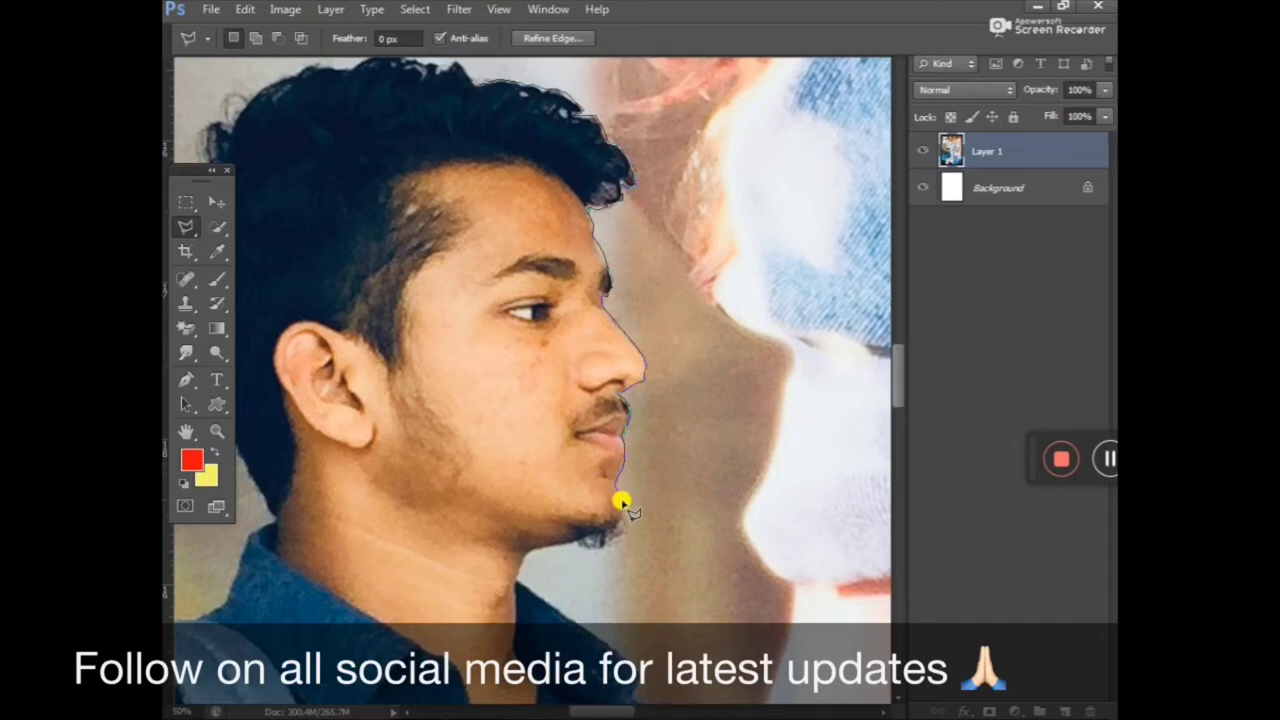
pyautogui.click(622, 527)
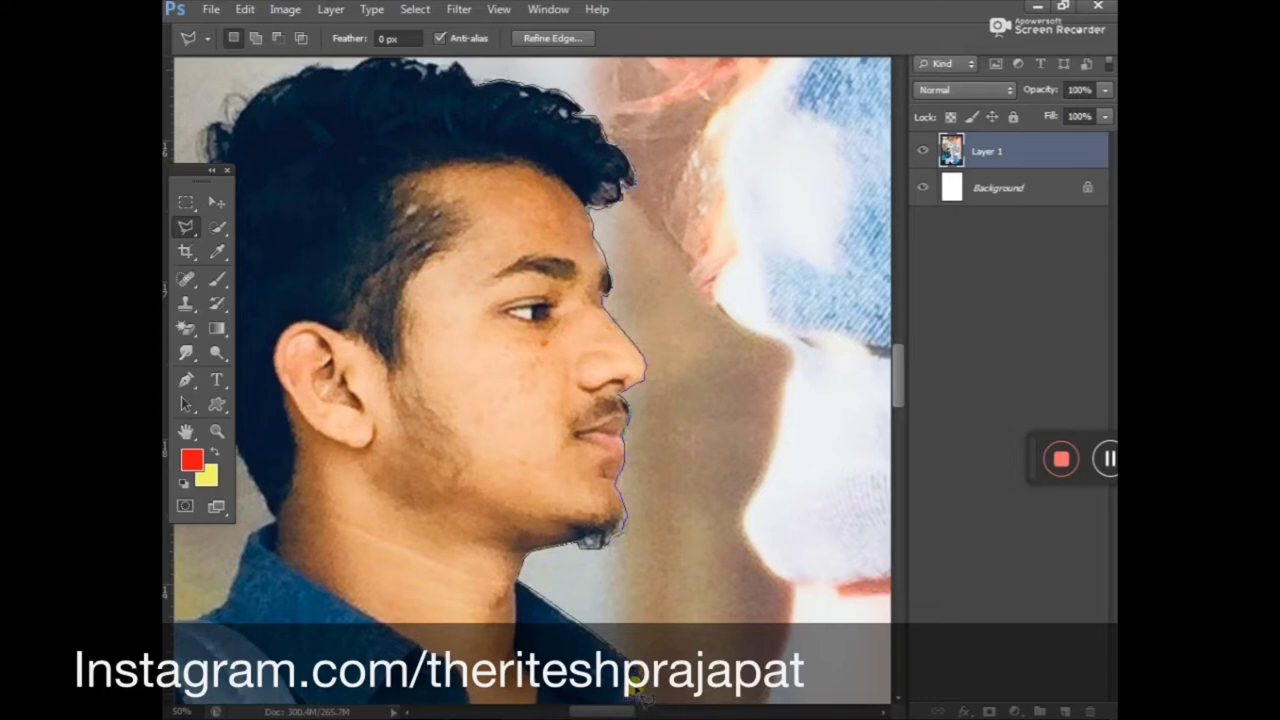
# Extend the lasso outline along the collar, shoulder and shirt side edge.
pyautogui.scroll(-2, 665, 560)
pyautogui.scroll(-3, 650, 372)
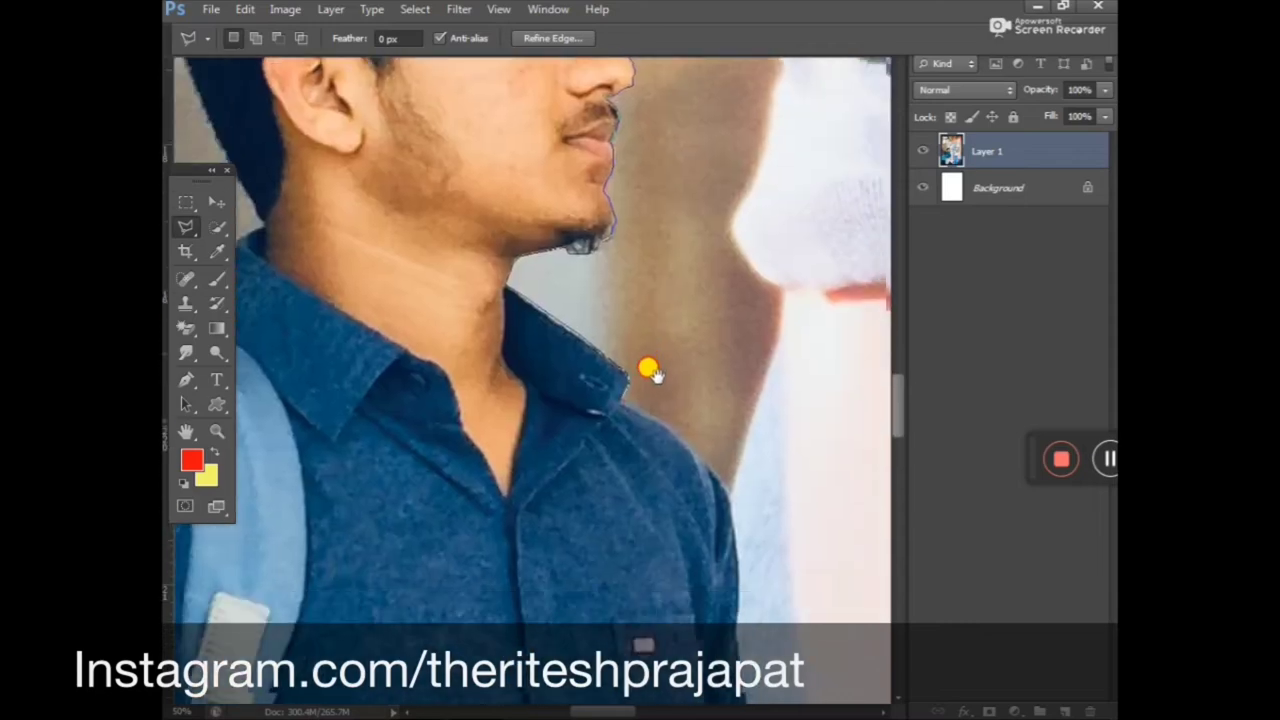
pyautogui.moveTo(650, 372); pyautogui.dragTo(543, 171)
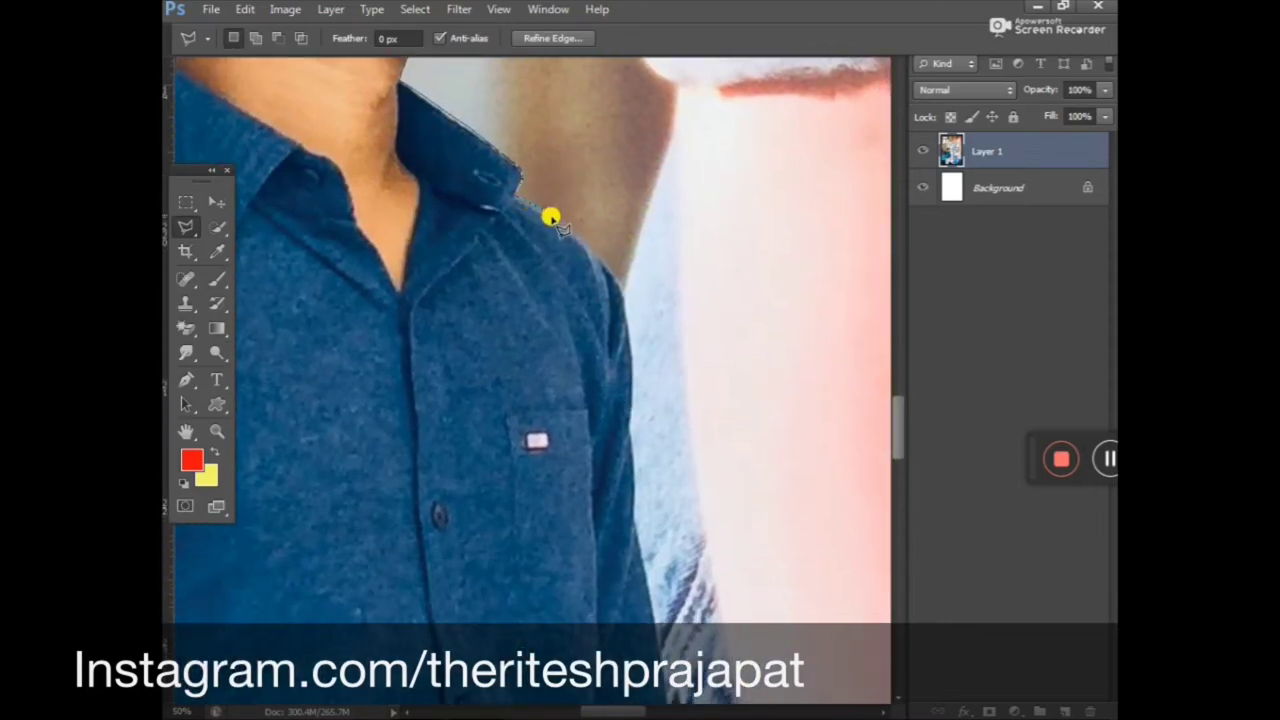
pyautogui.moveTo(551, 216)
pyautogui.mouseDown()
pyautogui.moveTo(597, 246)
pyautogui.moveTo(624, 299)
pyautogui.moveTo(656, 635)
pyautogui.mouseUp()
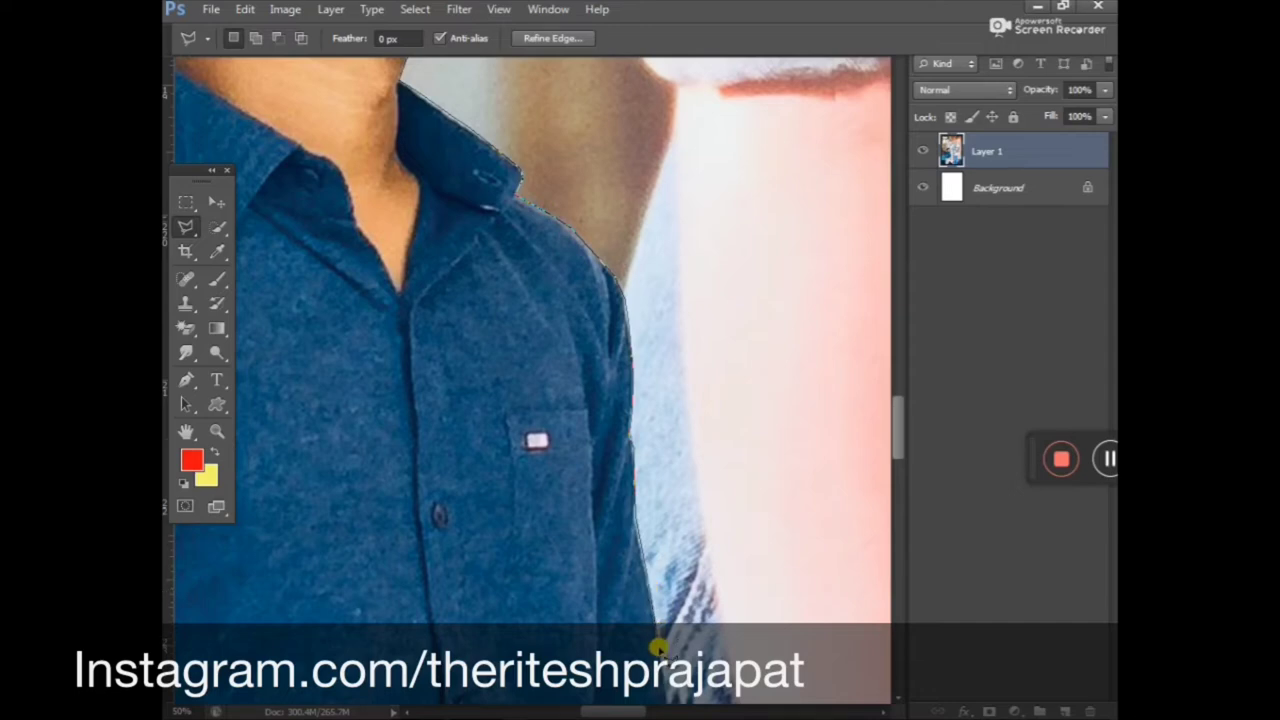
pyautogui.moveTo(662, 676)
pyautogui.mouseDown()
pyautogui.moveTo(666, 690)
pyautogui.moveTo(626, 537)
pyautogui.moveTo(604, 298)
pyautogui.moveTo(606, 414)
pyautogui.moveTo(646, 520)
pyautogui.moveTo(615, 535)
pyautogui.moveTo(623, 650)
pyautogui.moveTo(628, 665)
pyautogui.moveTo(560, 171)
pyautogui.moveTo(575, 203)
pyautogui.mouseUp()
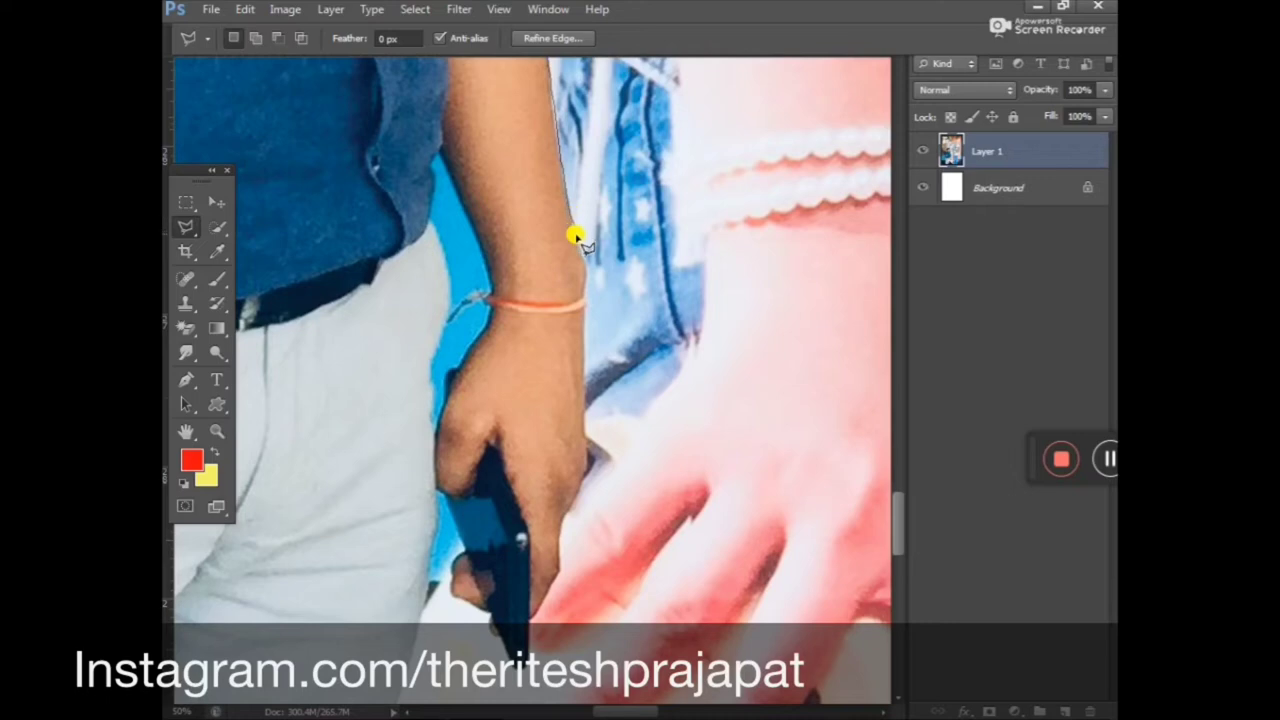
# Continue the outline down the arm and hand edge to where it meets the phone.
pyautogui.click(577, 236)
pyautogui.click(586, 284)
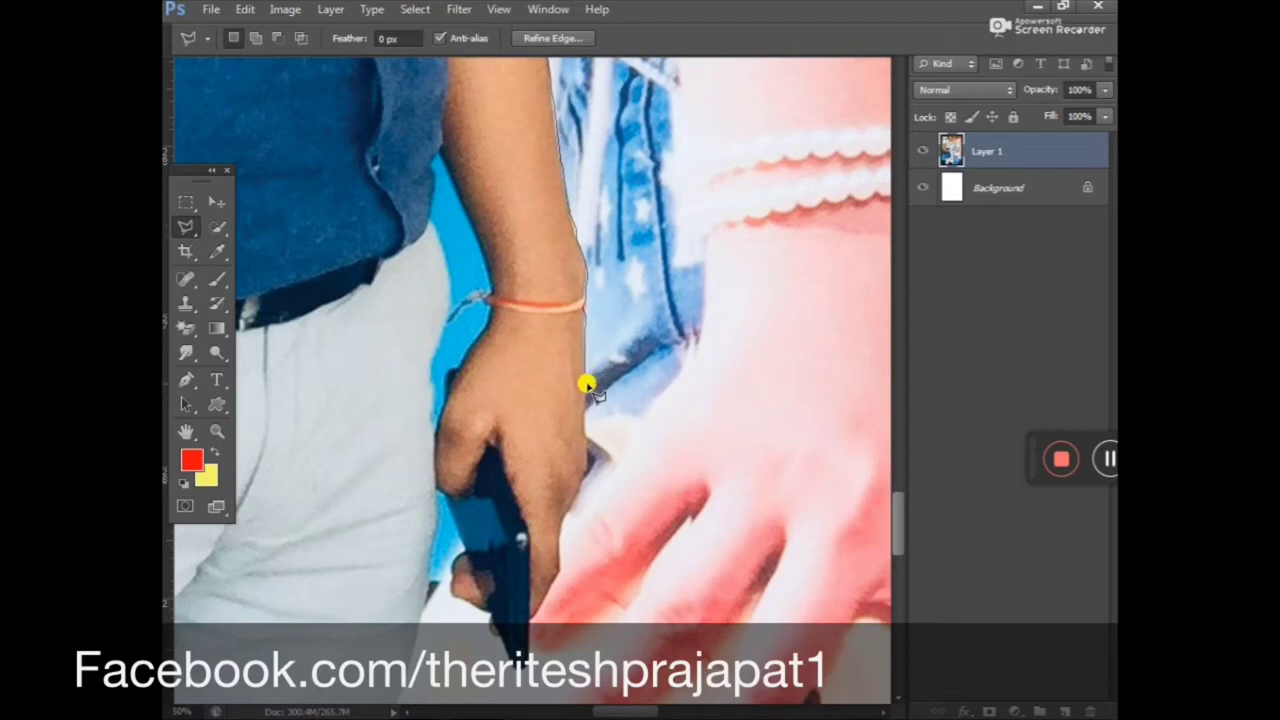
pyautogui.click(586, 423)
pyautogui.click(588, 458)
pyautogui.click(570, 505)
pyautogui.click(557, 580)
pyautogui.click(533, 612)
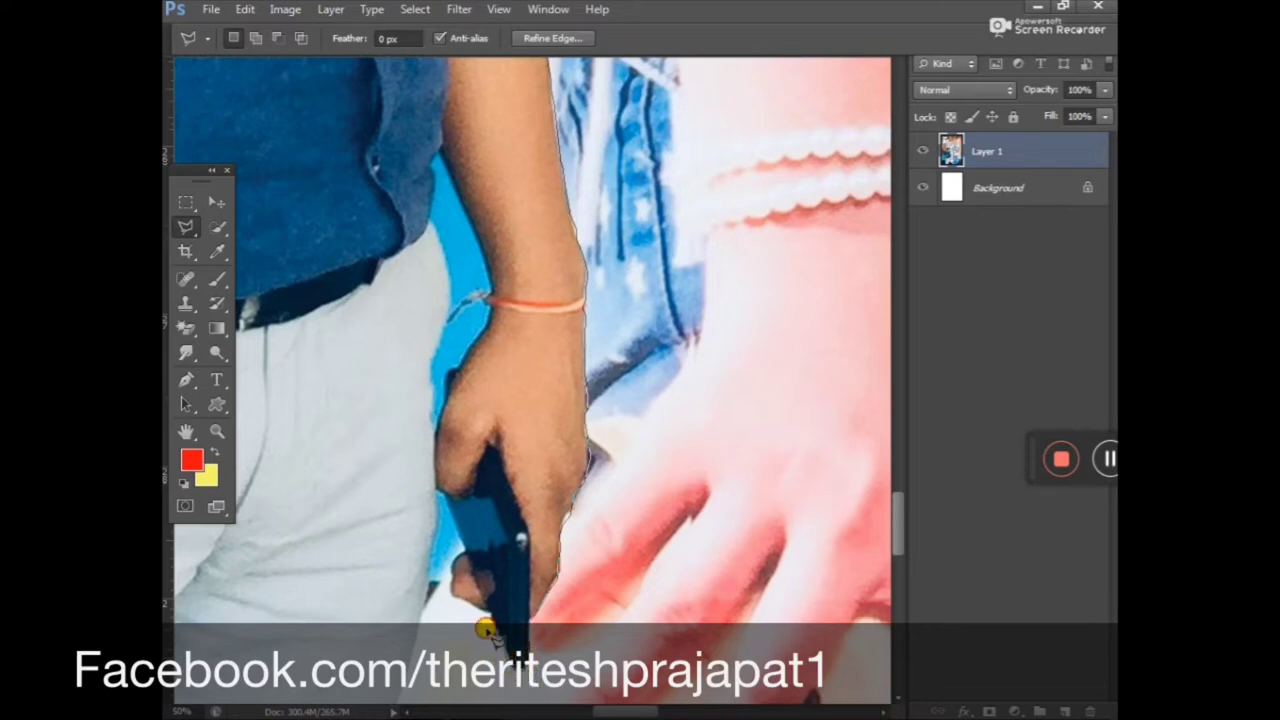
# Wrap the outline under the finger and phone and down the trouser edge.
pyautogui.click(449, 563)
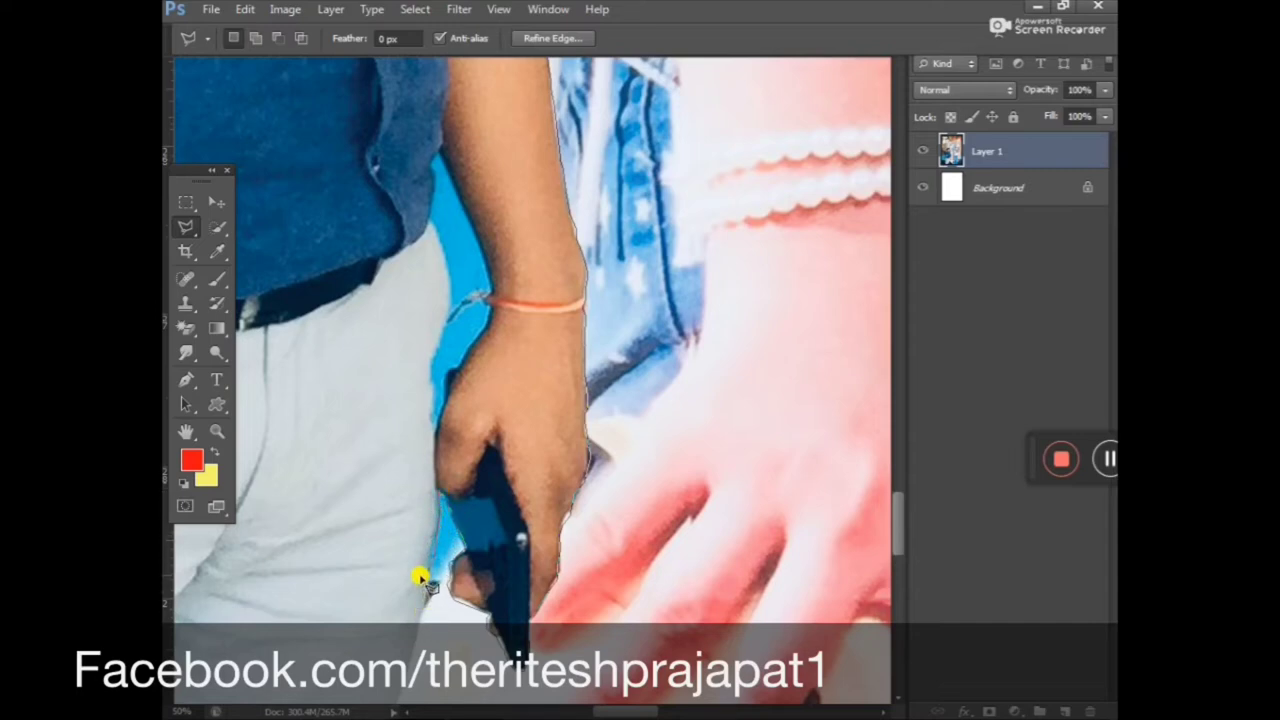
pyautogui.click(418, 613)
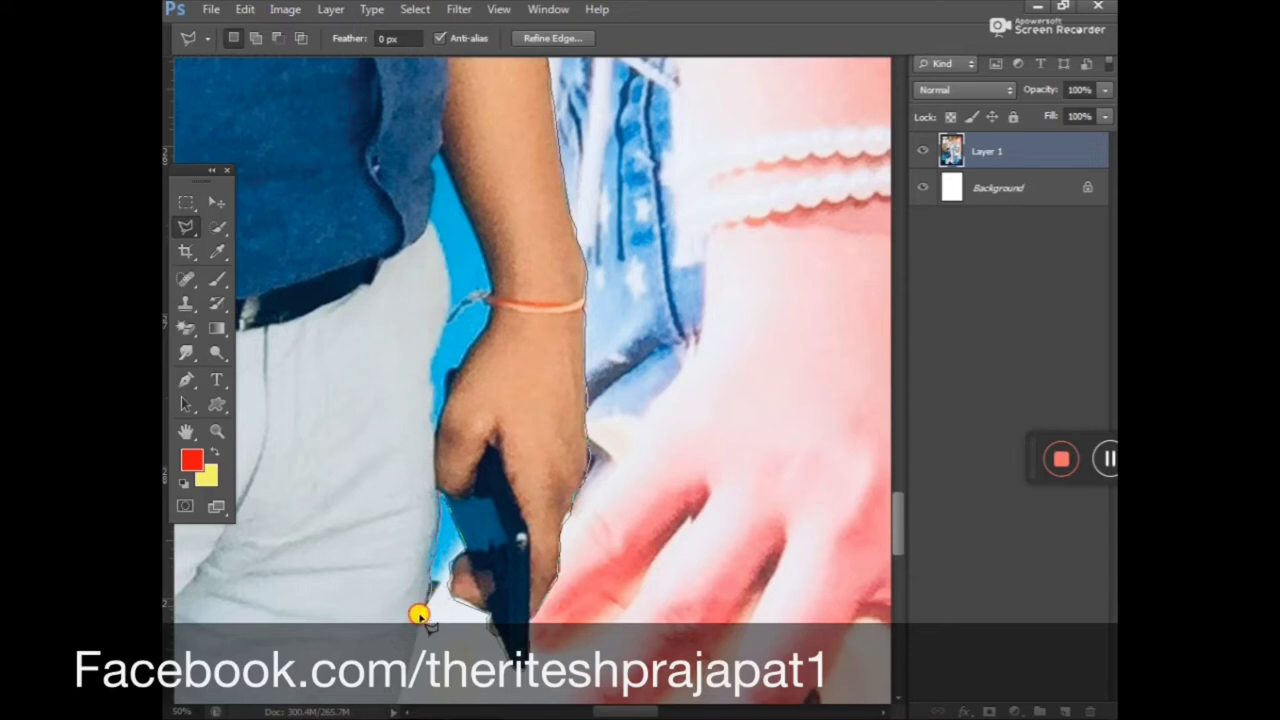
pyautogui.click(418, 625)
pyautogui.click(413, 644)
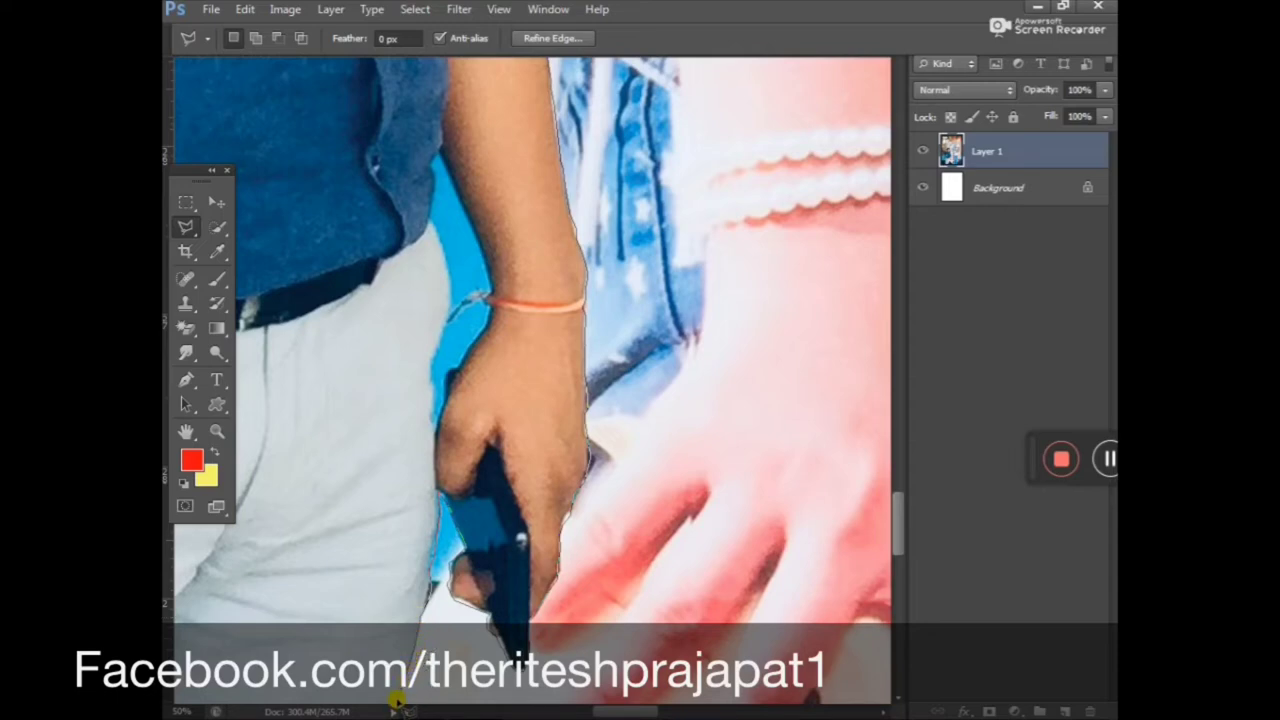
pyautogui.moveTo(393, 700)
pyautogui.mouseDown()
pyautogui.moveTo(377, 623)
pyautogui.moveTo(414, 377)
pyautogui.moveTo(480, 272)
pyautogui.mouseUp()
pyautogui.click(485, 282)
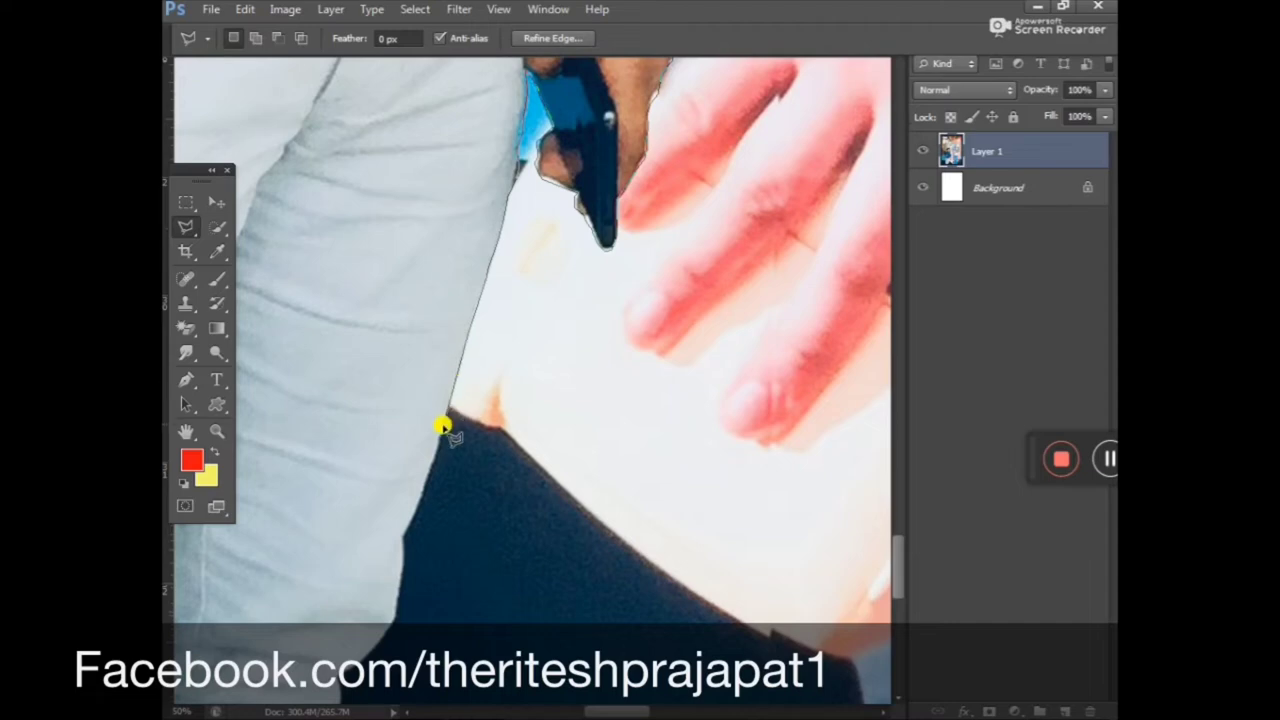
# Trace the lasso outline down the jeans edge to the photo's bottom edge.
pyautogui.click(430, 467)
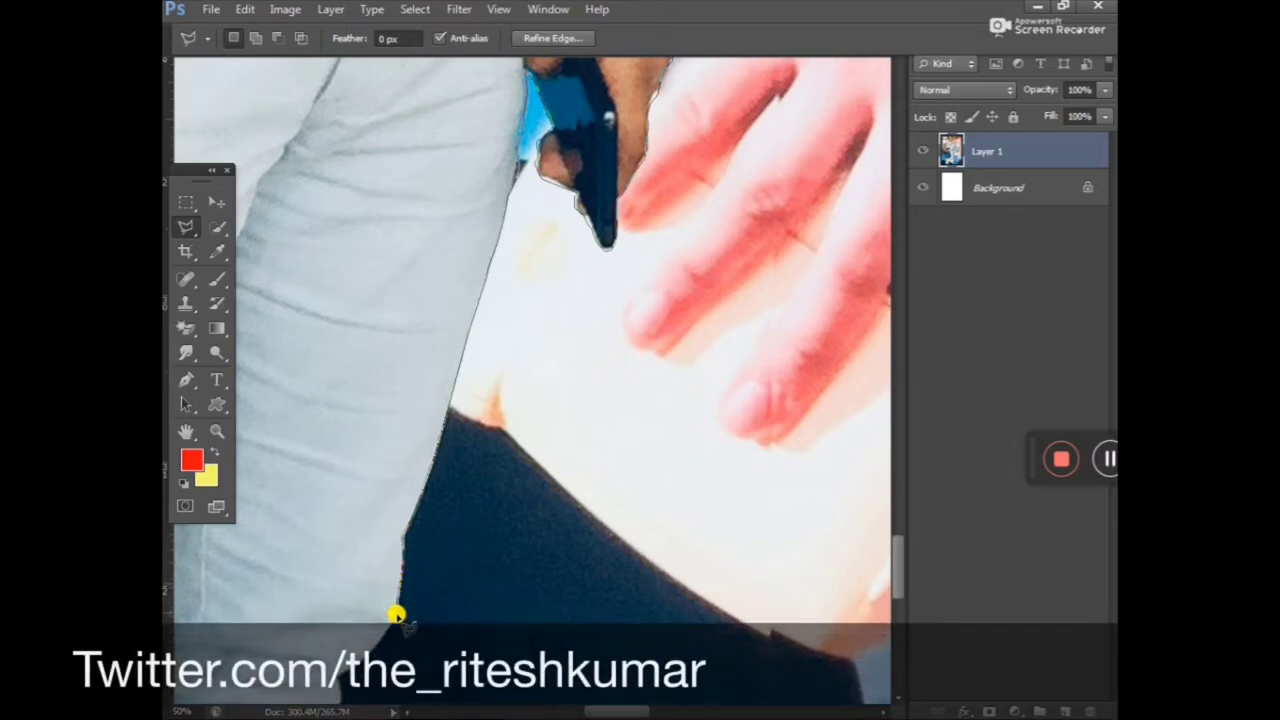
pyautogui.click(369, 653)
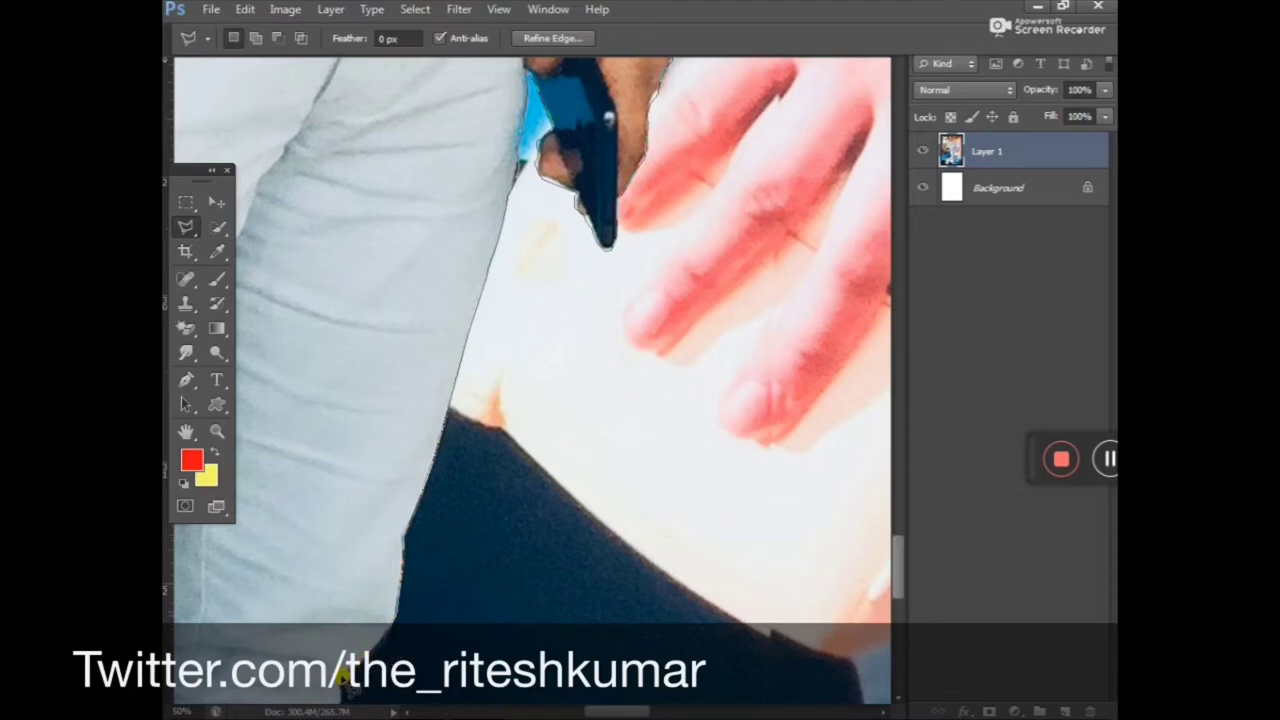
pyautogui.scroll(-5, 420, 391)
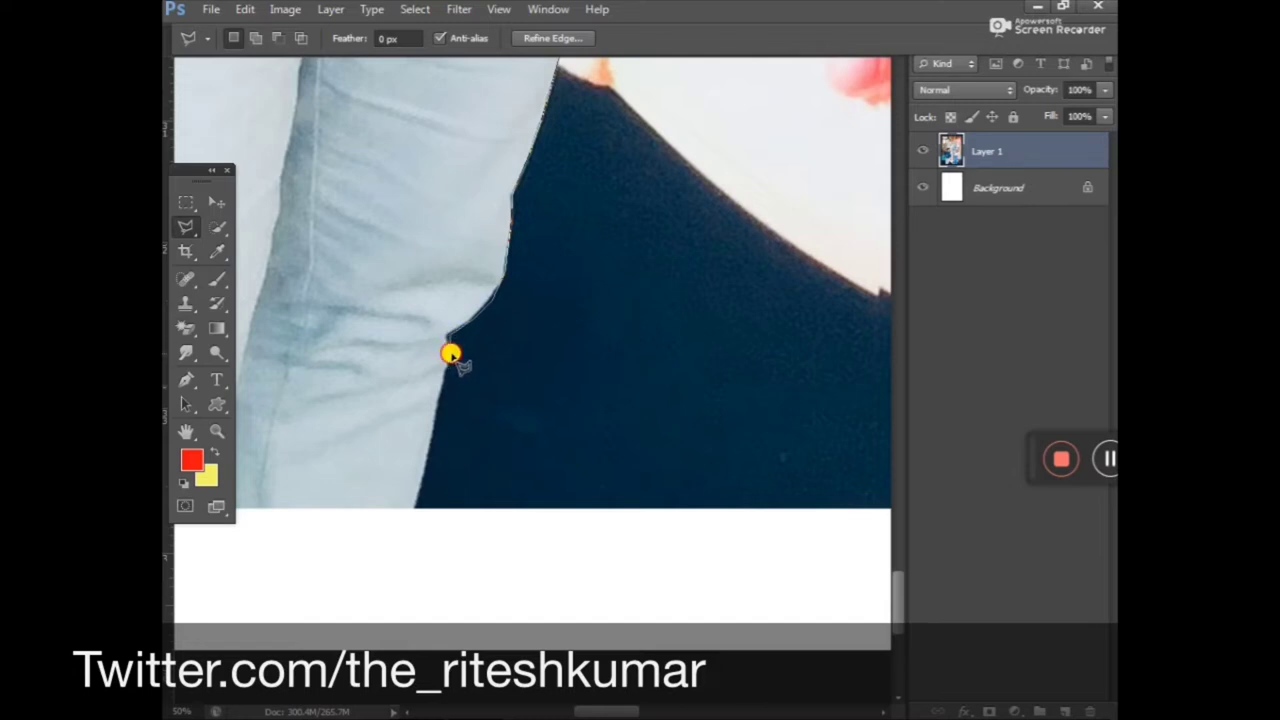
pyautogui.click(450, 356)
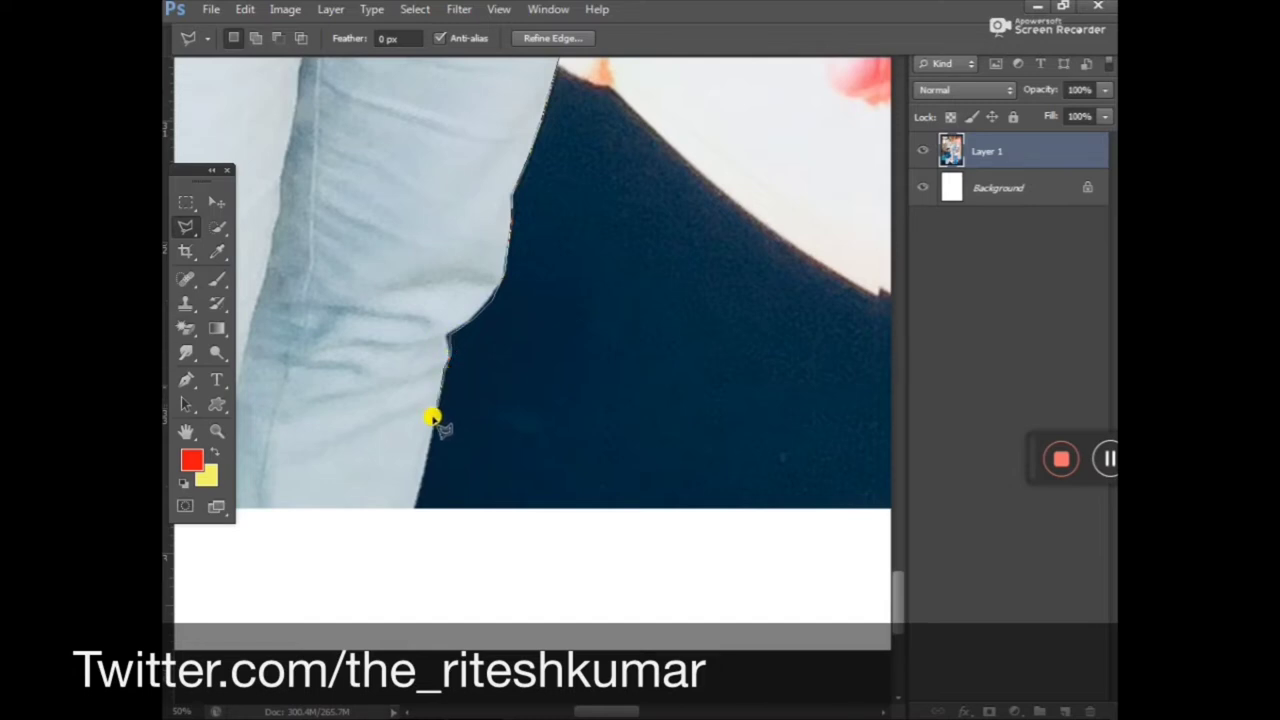
pyautogui.click(414, 508)
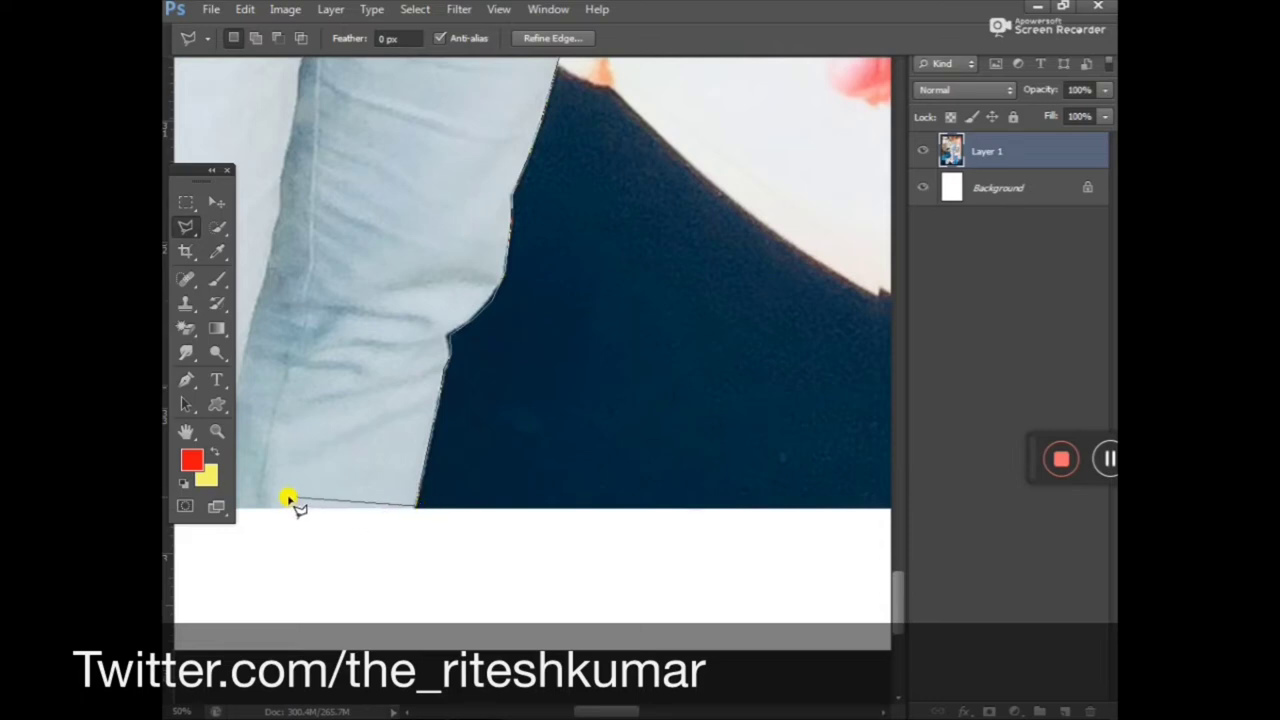
# Continue the outline along the bottom edge and up the outer side of the light trousers.
pyautogui.moveTo(366, 494); pyautogui.dragTo(660, 520)
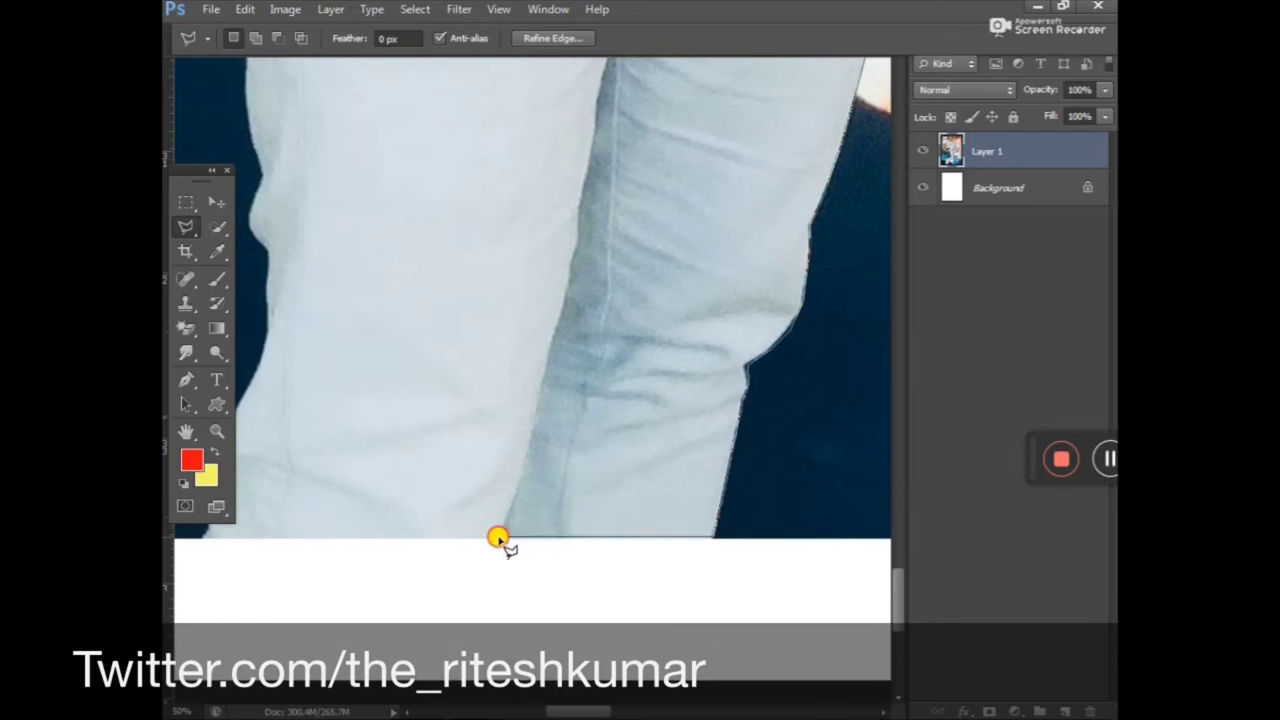
pyautogui.click(498, 538)
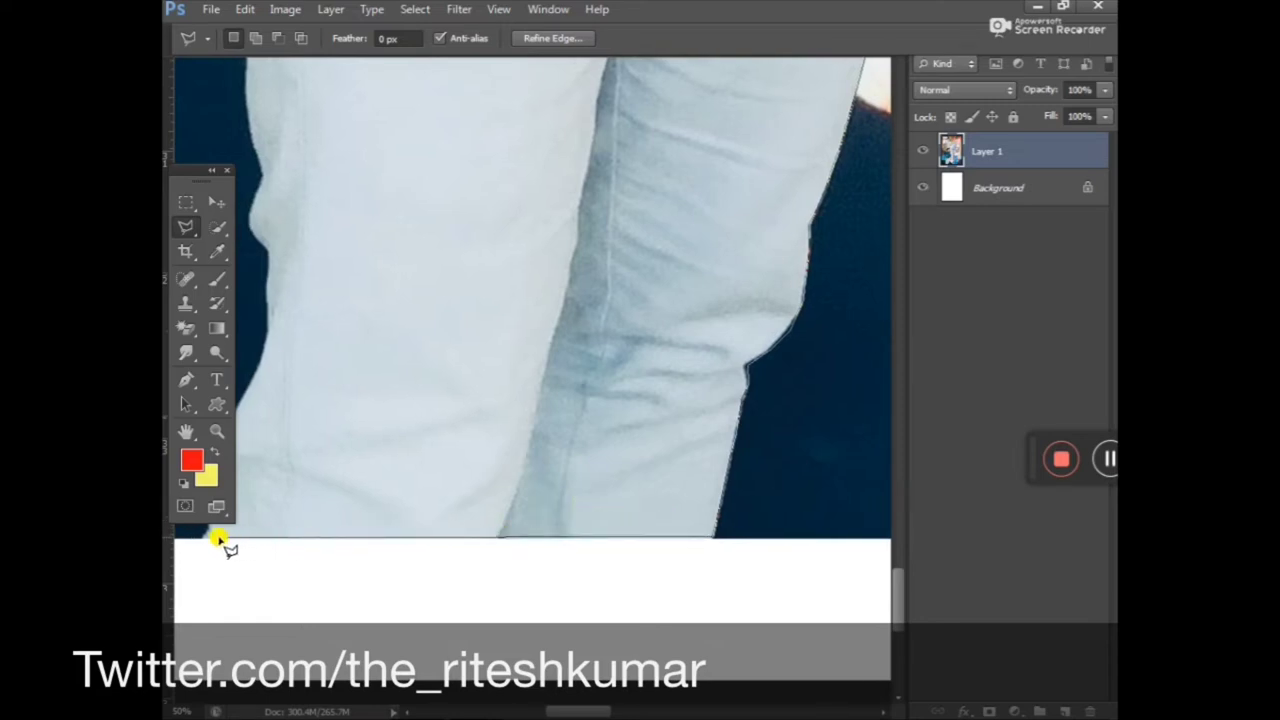
pyautogui.moveTo(213, 540); pyautogui.dragTo(465, 590)
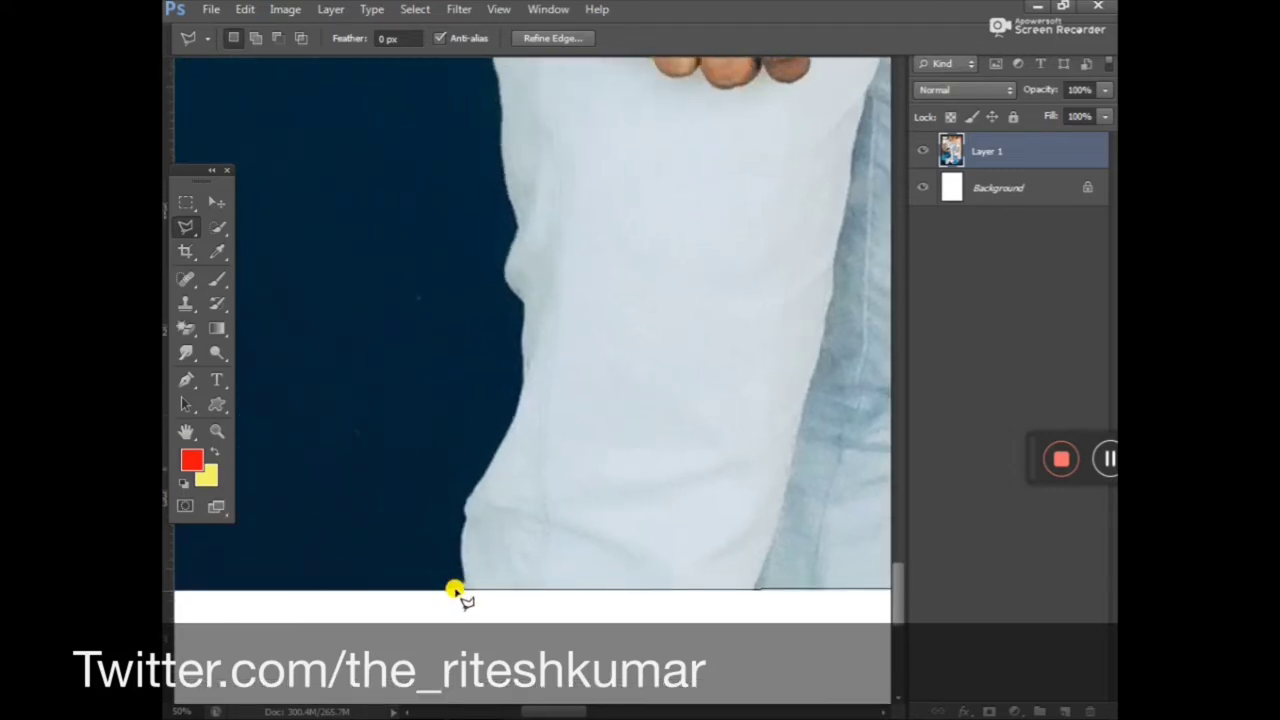
pyautogui.click(455, 590)
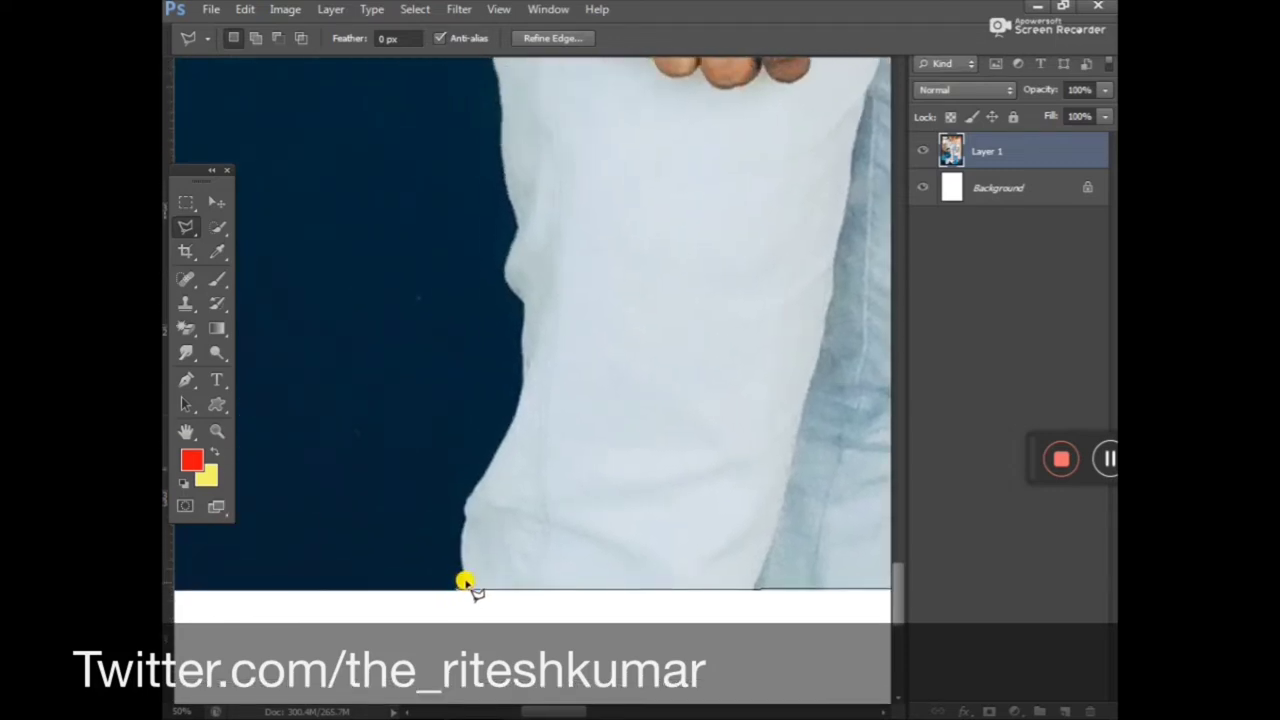
pyautogui.click(458, 530)
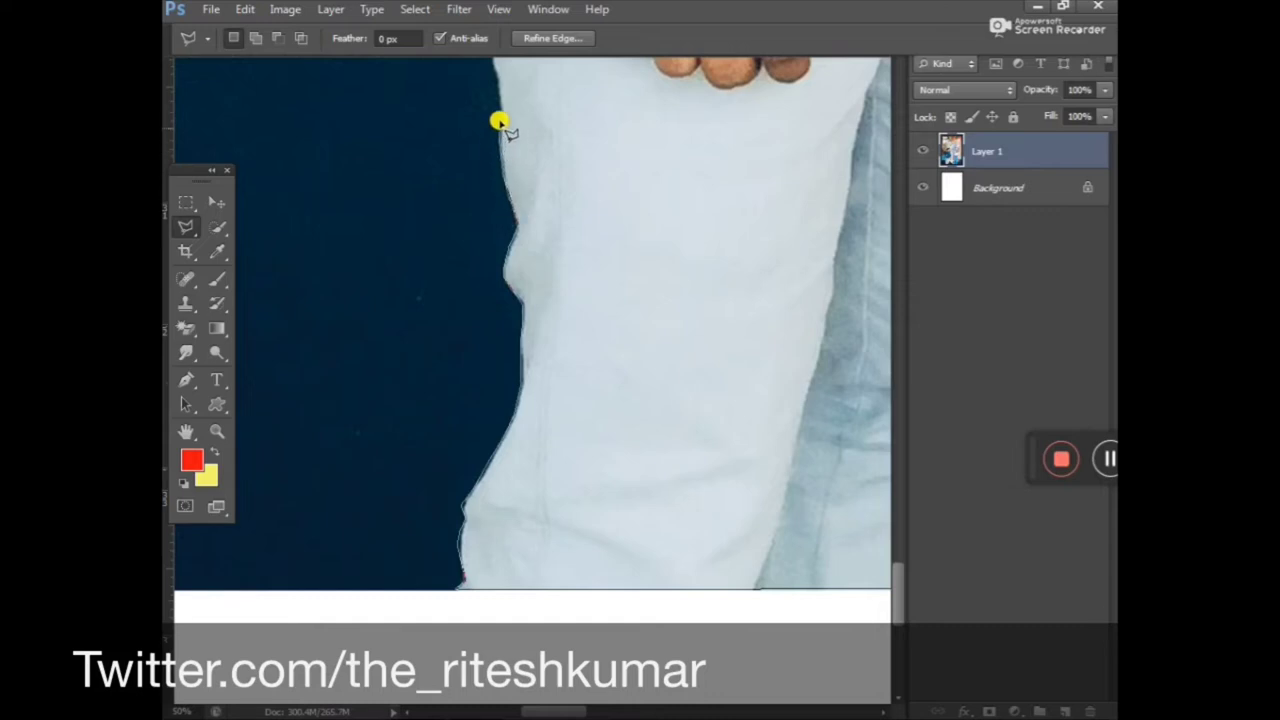
pyautogui.moveTo(491, 106); pyautogui.dragTo(454, 588)
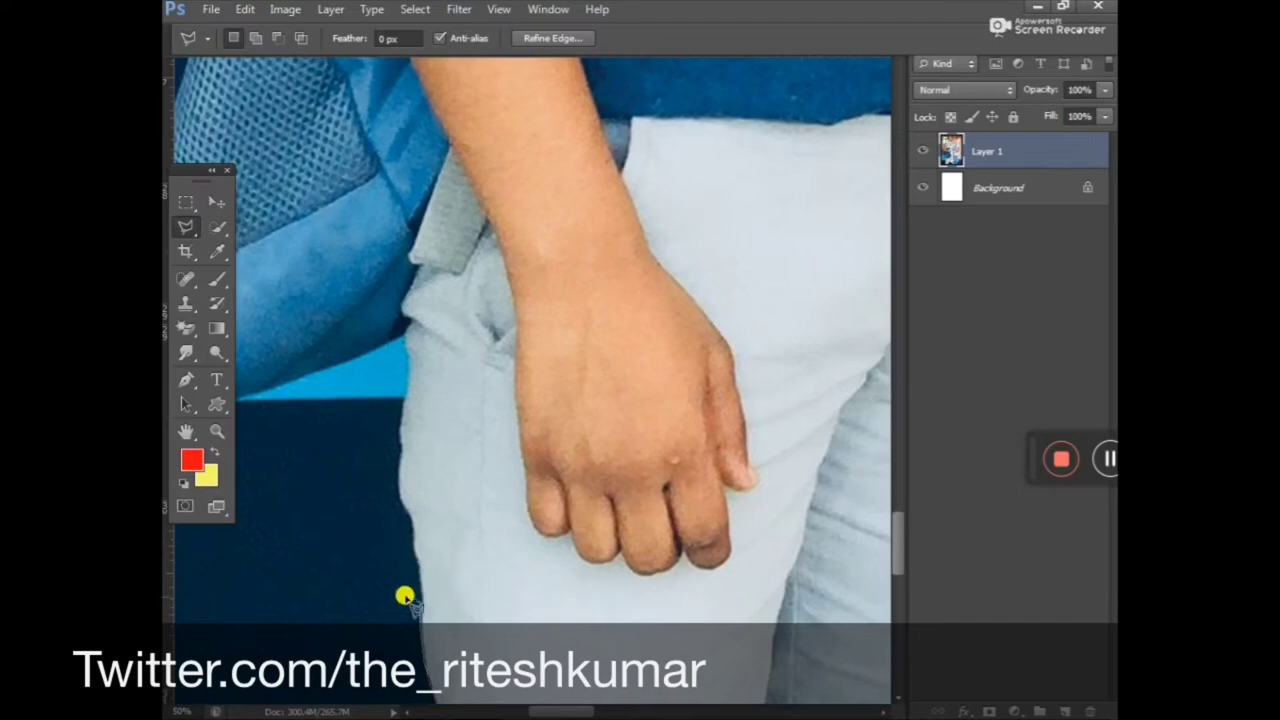
# Add lasso points up the trouser edge to the backpack, beneath it, then pan up toward the shoulder.
pyautogui.click(419, 582)
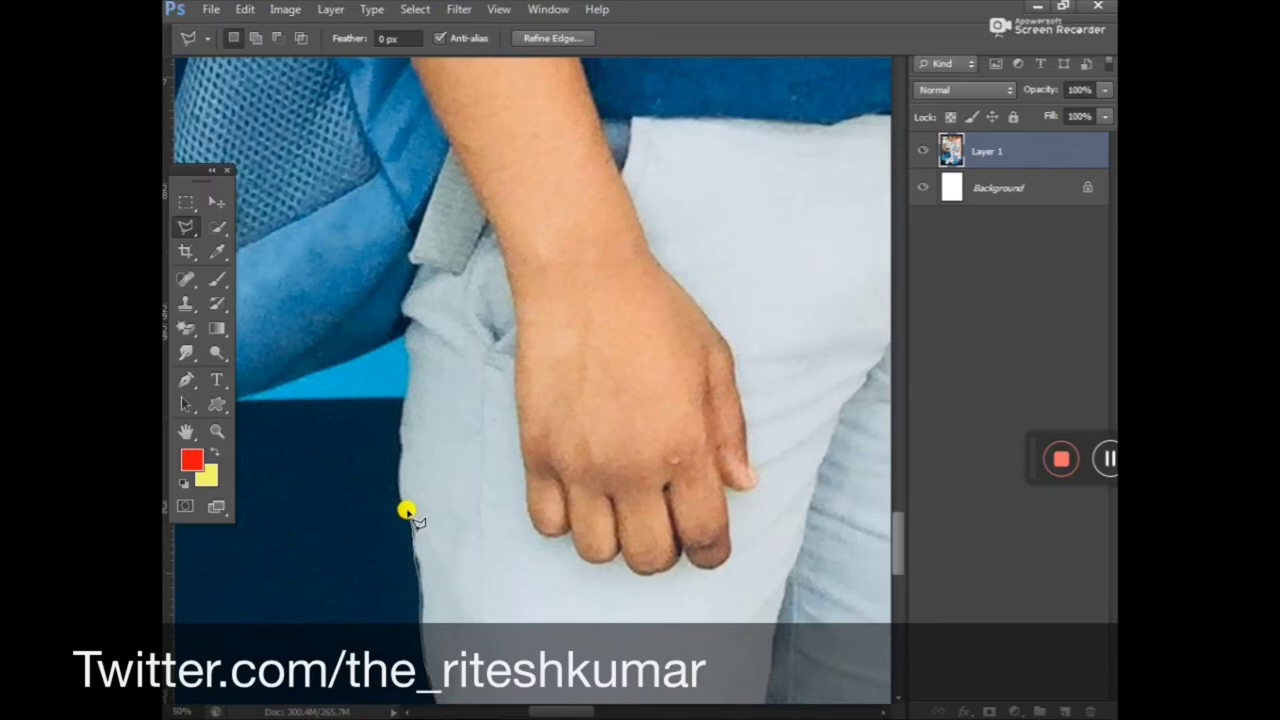
pyautogui.click(397, 487)
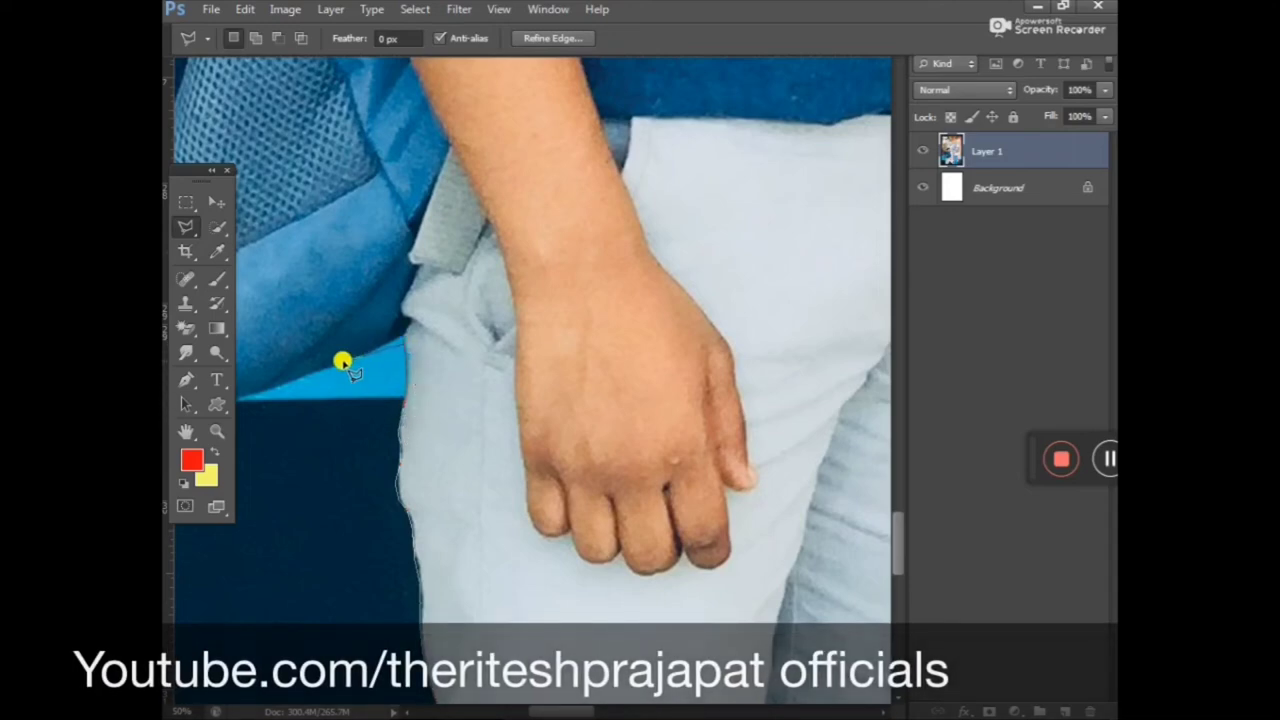
pyautogui.click(401, 339)
pyautogui.click(242, 402)
pyautogui.moveTo(242, 402); pyautogui.dragTo(543, 423)
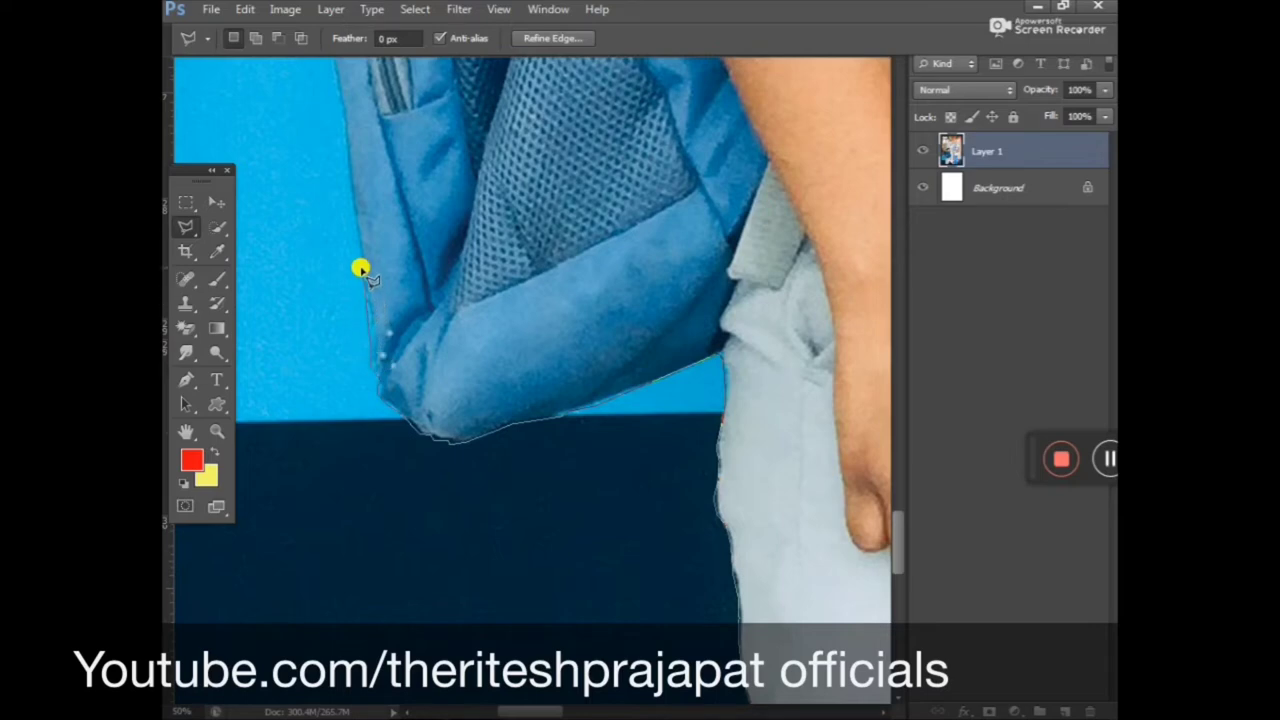
pyautogui.moveTo(371, 189)
pyautogui.mouseDown()
pyautogui.moveTo(428, 400)
pyautogui.moveTo(440, 525)
pyautogui.mouseUp()
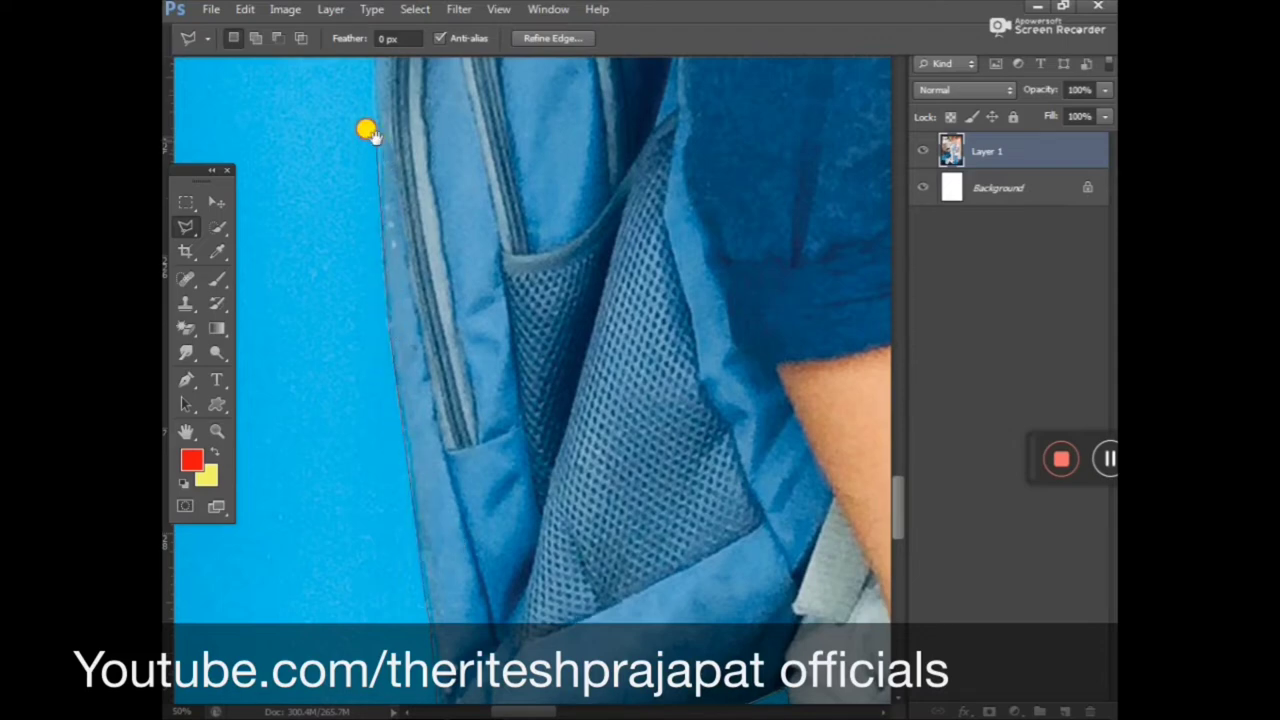
pyautogui.moveTo(366, 129)
pyautogui.mouseDown()
pyautogui.moveTo(383, 389)
pyautogui.moveTo(371, 543)
pyautogui.mouseUp()
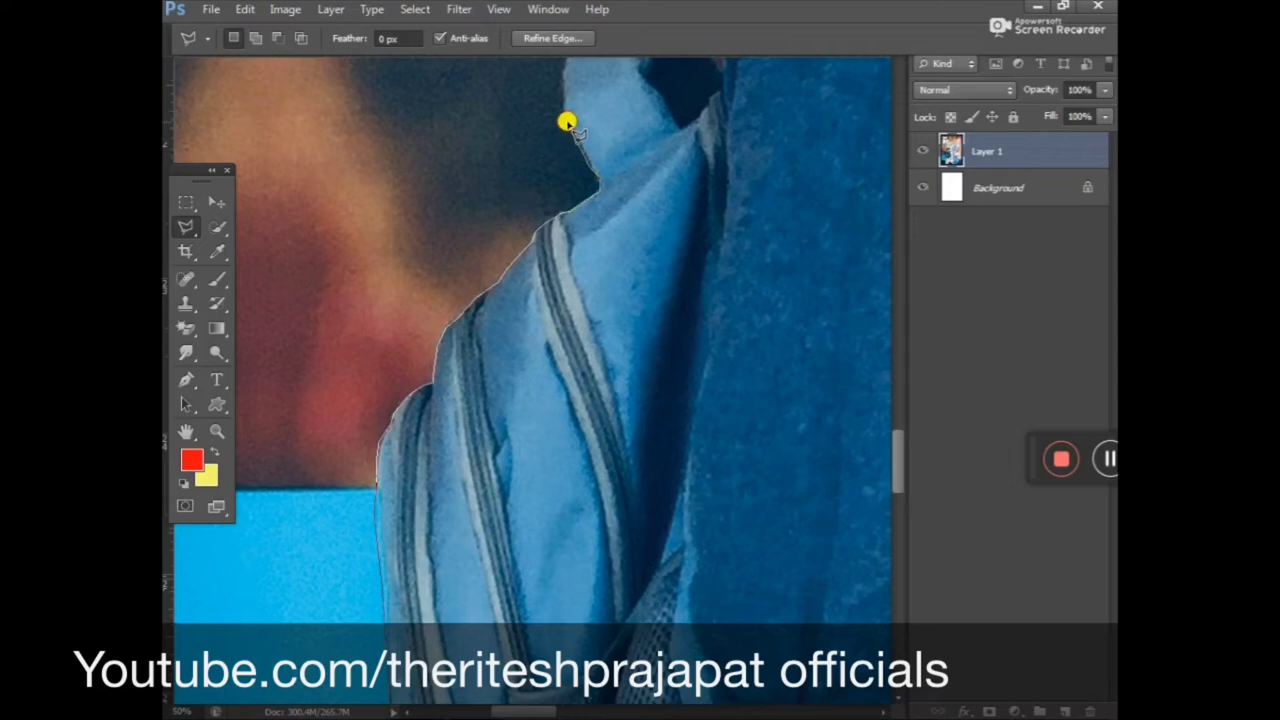
pyautogui.moveTo(565, 105)
pyautogui.mouseDown()
pyautogui.moveTo(557, 443)
pyautogui.moveTo(569, 537)
pyautogui.mouseUp()
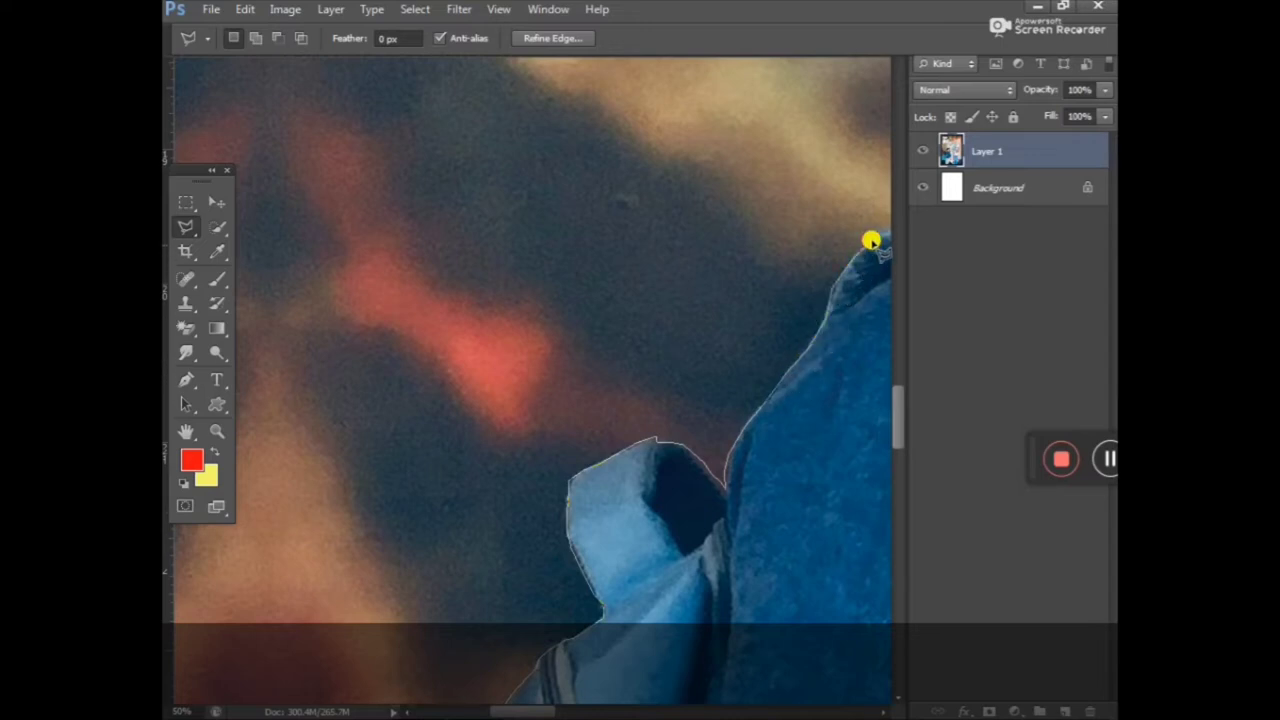
# Pan past the face to above the head and finish the lasso into a selection of the man.
pyautogui.moveTo(851, 229)
pyautogui.mouseDown()
pyautogui.moveTo(429, 366)
pyautogui.moveTo(385, 487)
pyautogui.moveTo(371, 666)
pyautogui.moveTo(374, 617)
pyautogui.mouseUp()
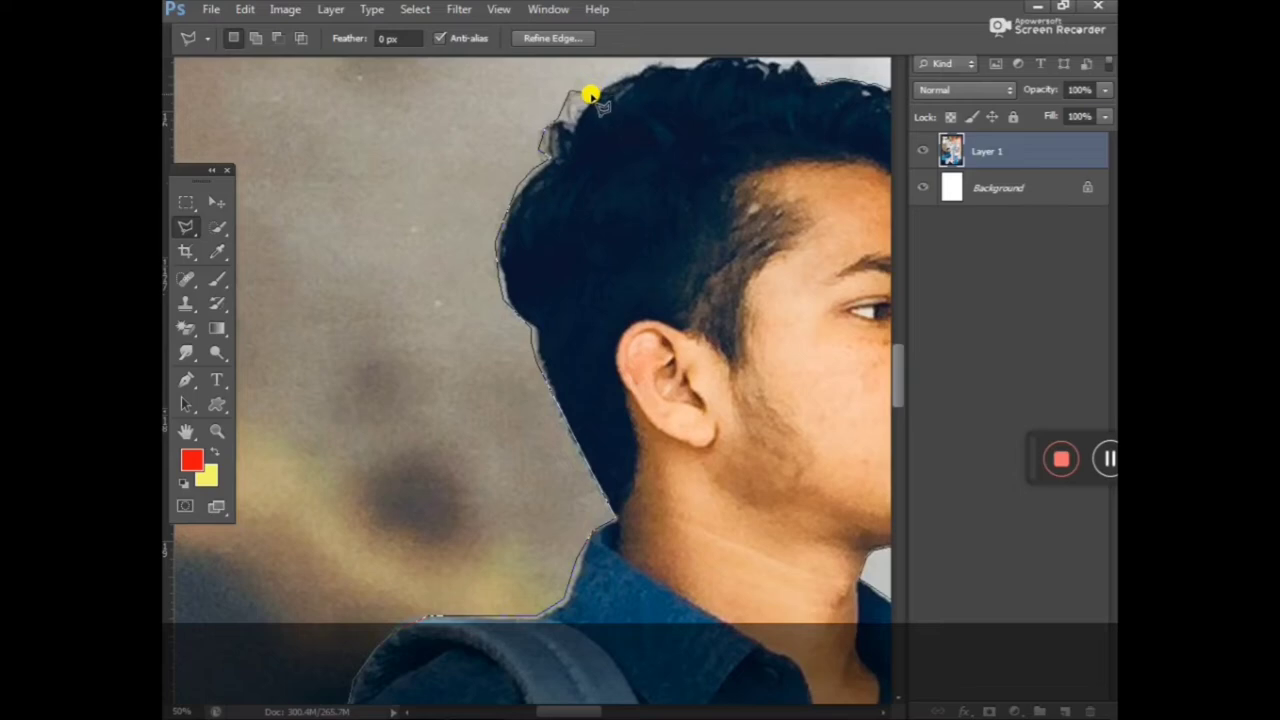
pyautogui.moveTo(591, 96); pyautogui.dragTo(390, 420)
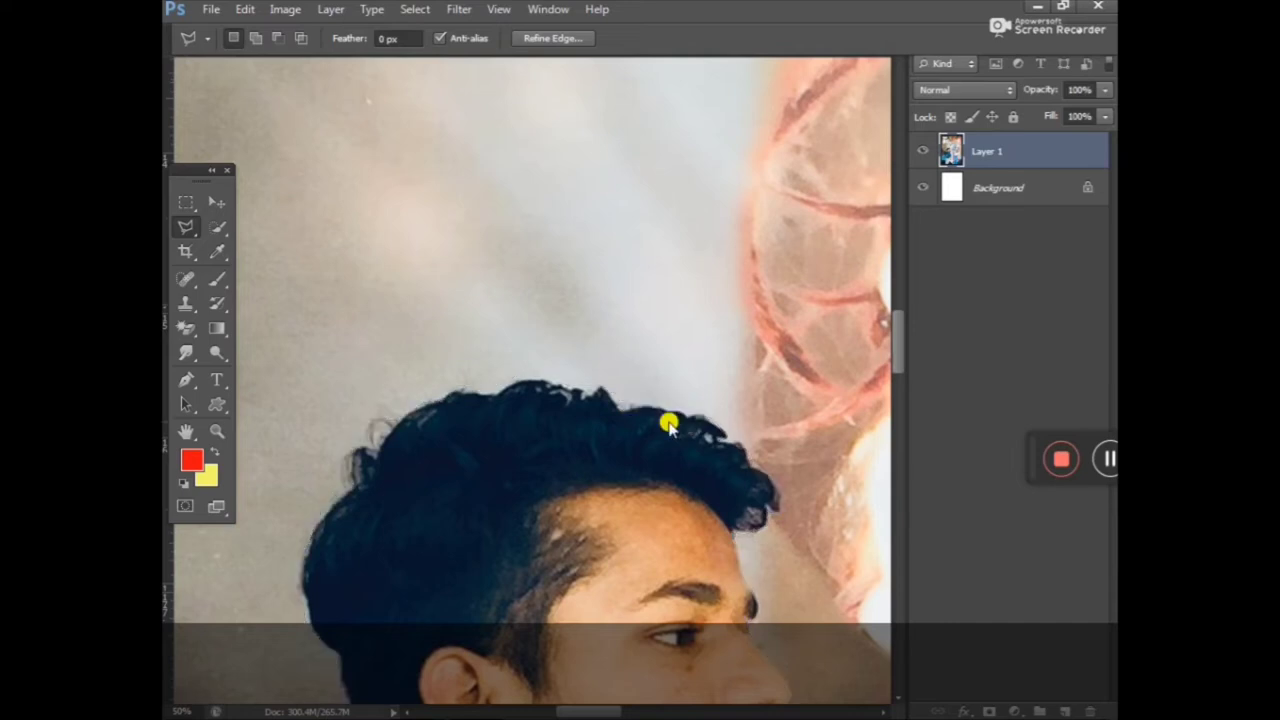
pyautogui.press('Escape')
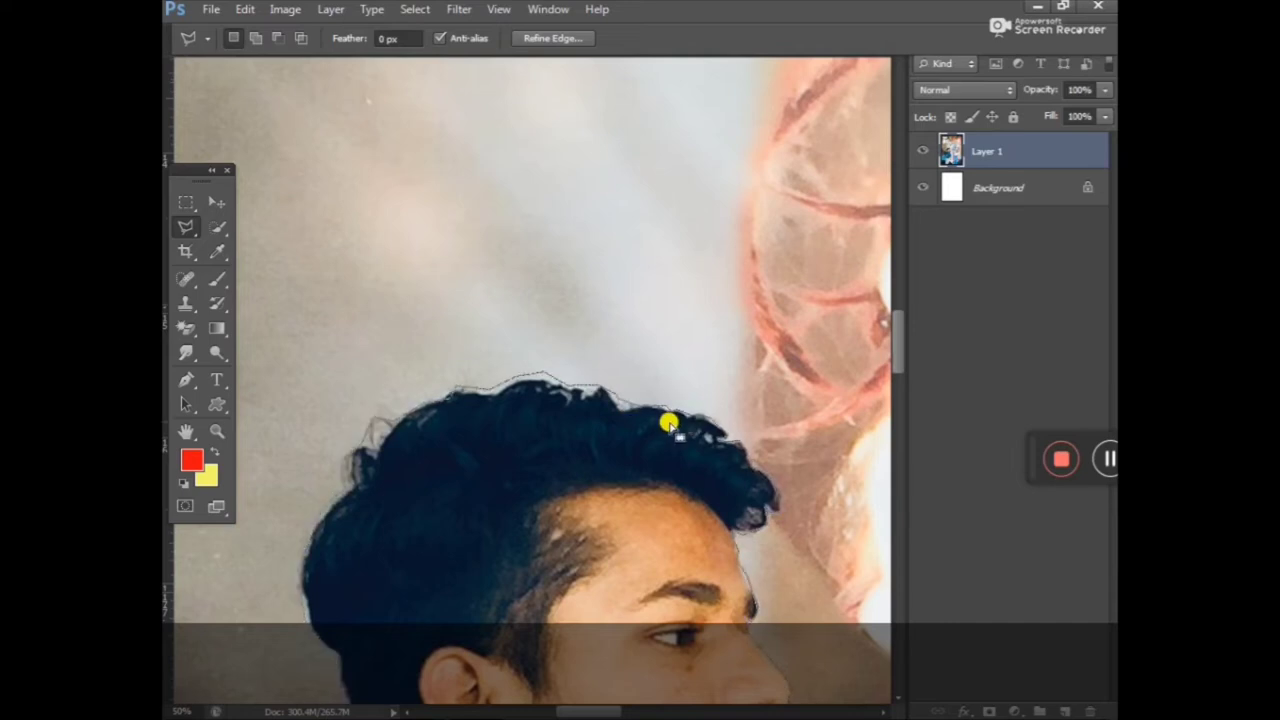
pyautogui.press('Escape')
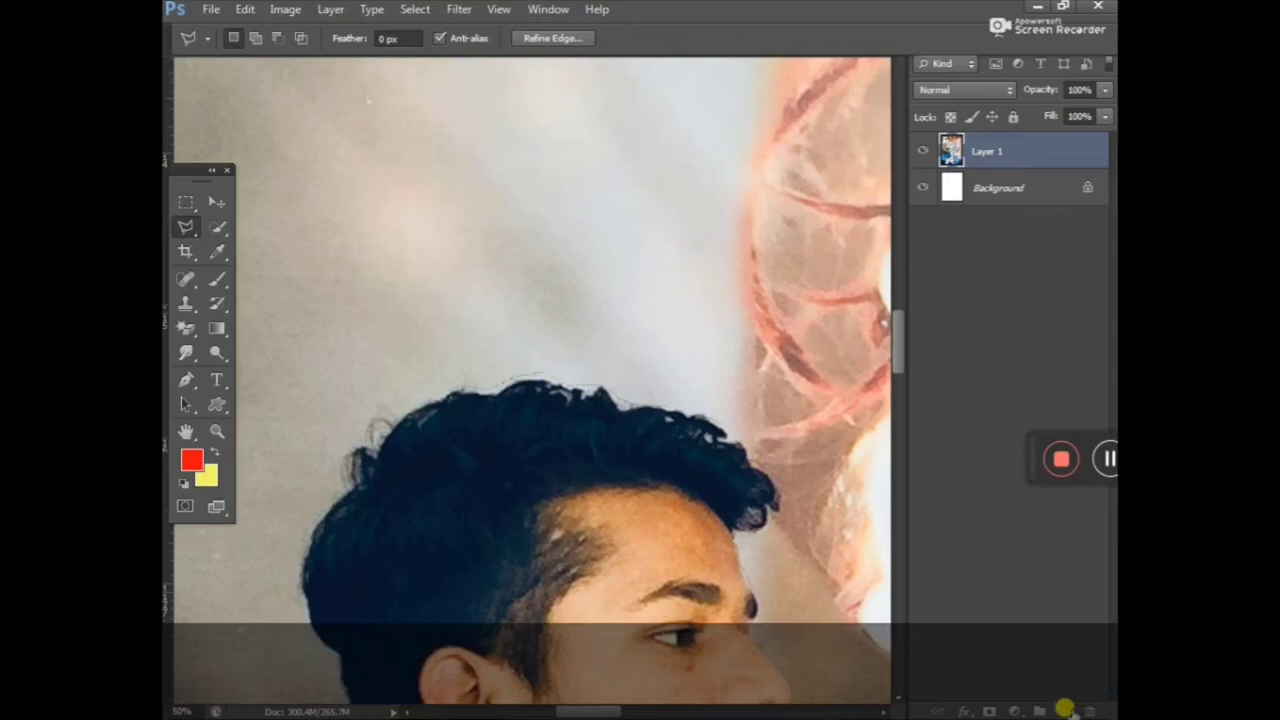
# Copy the selected man to Layer 2, hide Layer 1, and zoom out to see him on white.
pyautogui.click(1064, 709)
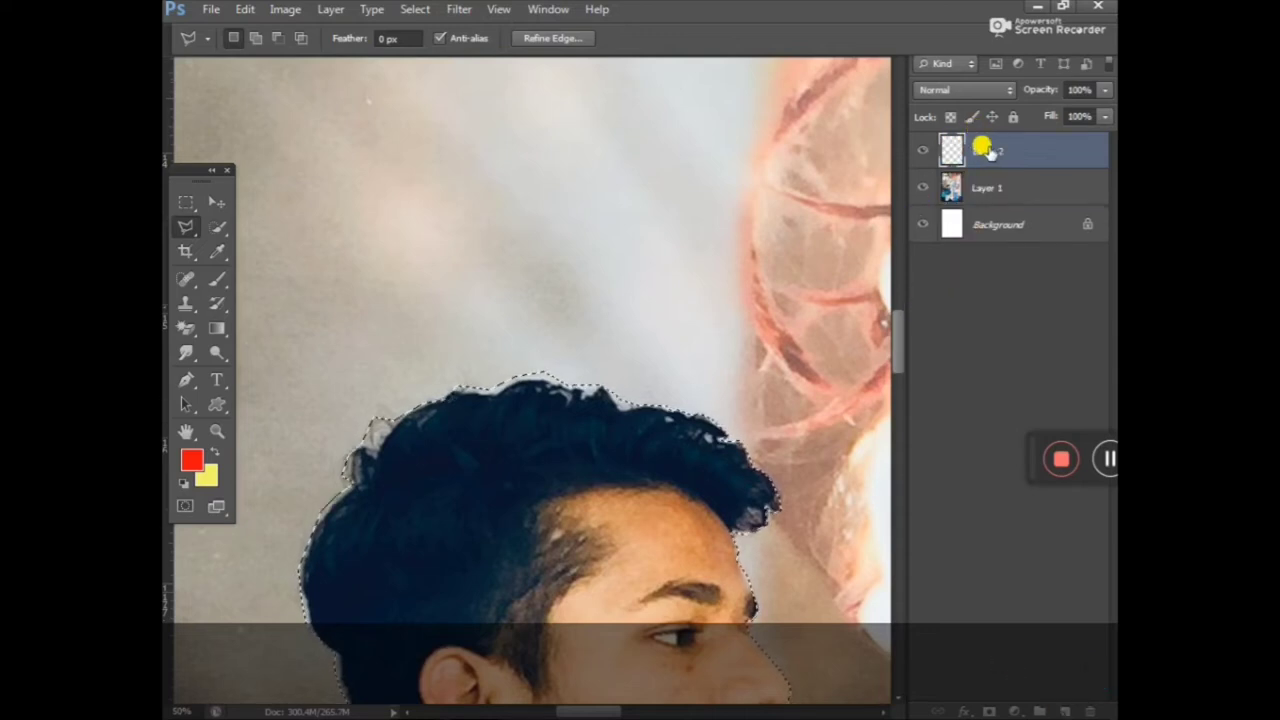
pyautogui.hotkey('ctrl', 'j')
pyautogui.click(922, 187)
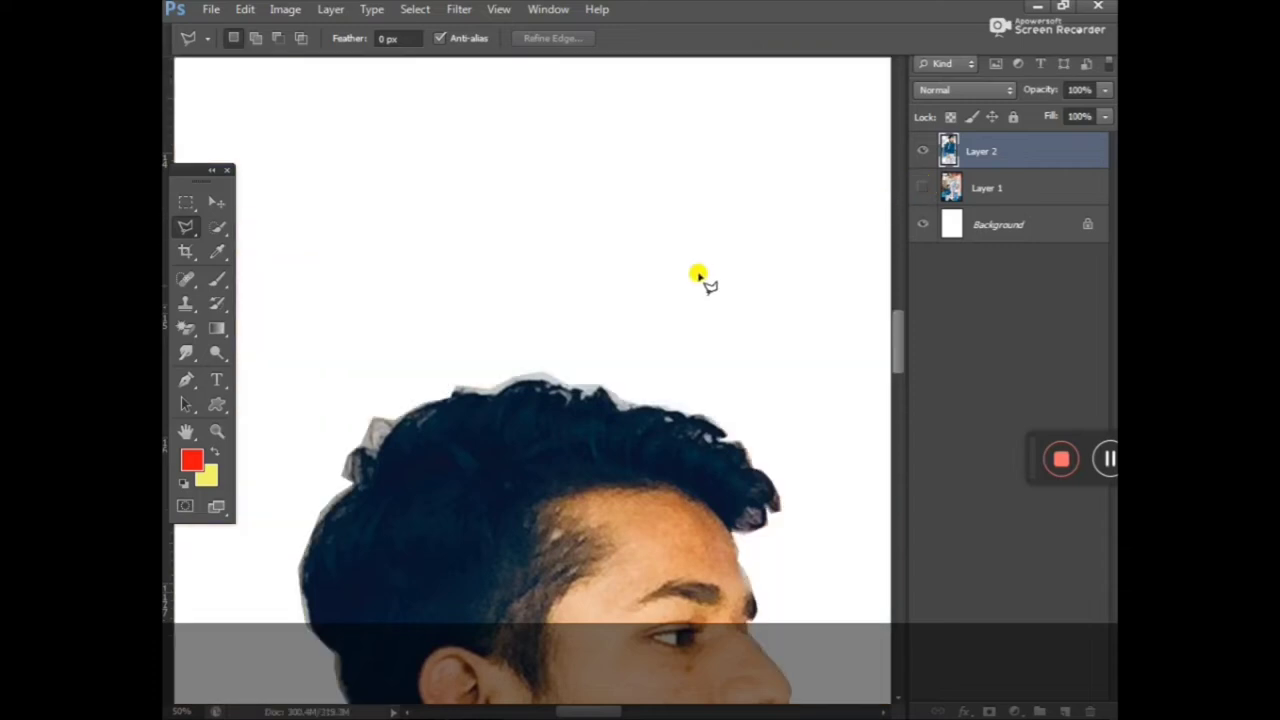
pyautogui.scroll(-2, 624, 364)
pyautogui.scroll(-2, 624, 364)
pyautogui.scroll(-2, 624, 364)
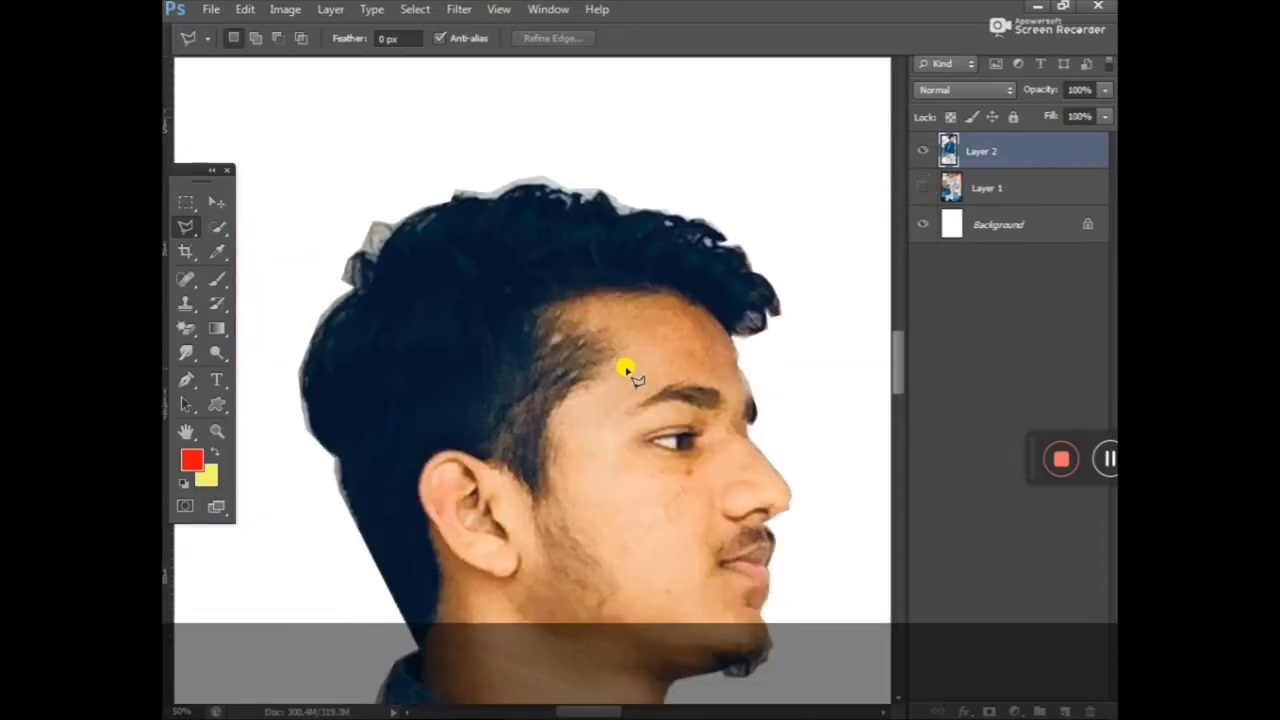
pyautogui.scroll(-1, 628, 372)
pyautogui.scroll(-1, 520, 389)
pyautogui.scroll(-1, 520, 386)
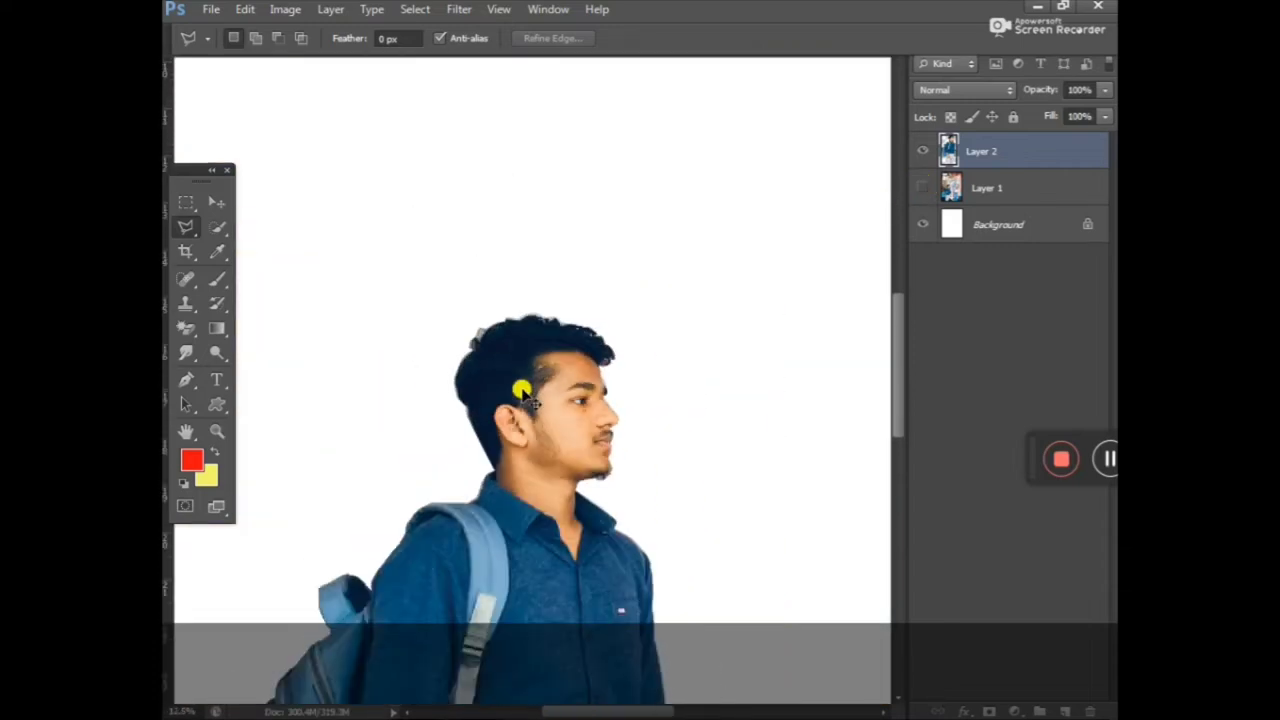
pyautogui.scroll(-1, 522, 392)
pyautogui.scroll(-1, 522, 392)
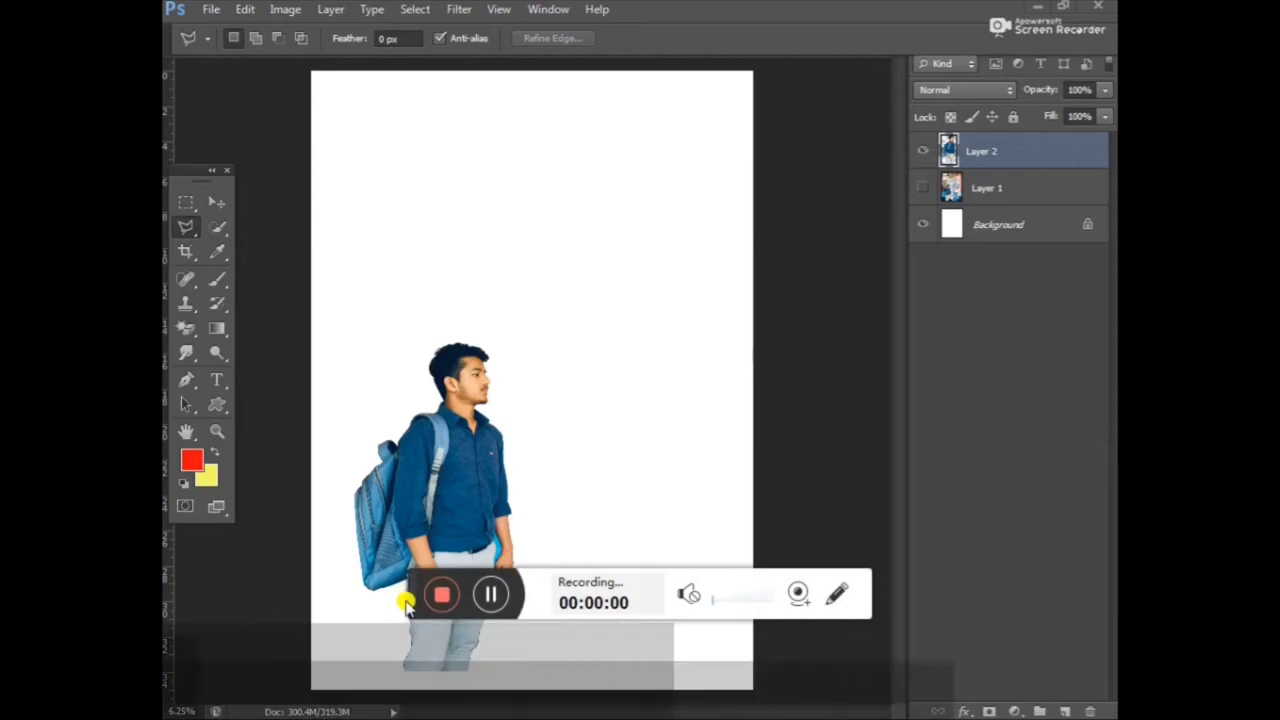
# Switch to the Polygonal Lasso Tool and zoom in on the man's head.
pyautogui.moveTo(407, 605); pyautogui.dragTo(648, 712)
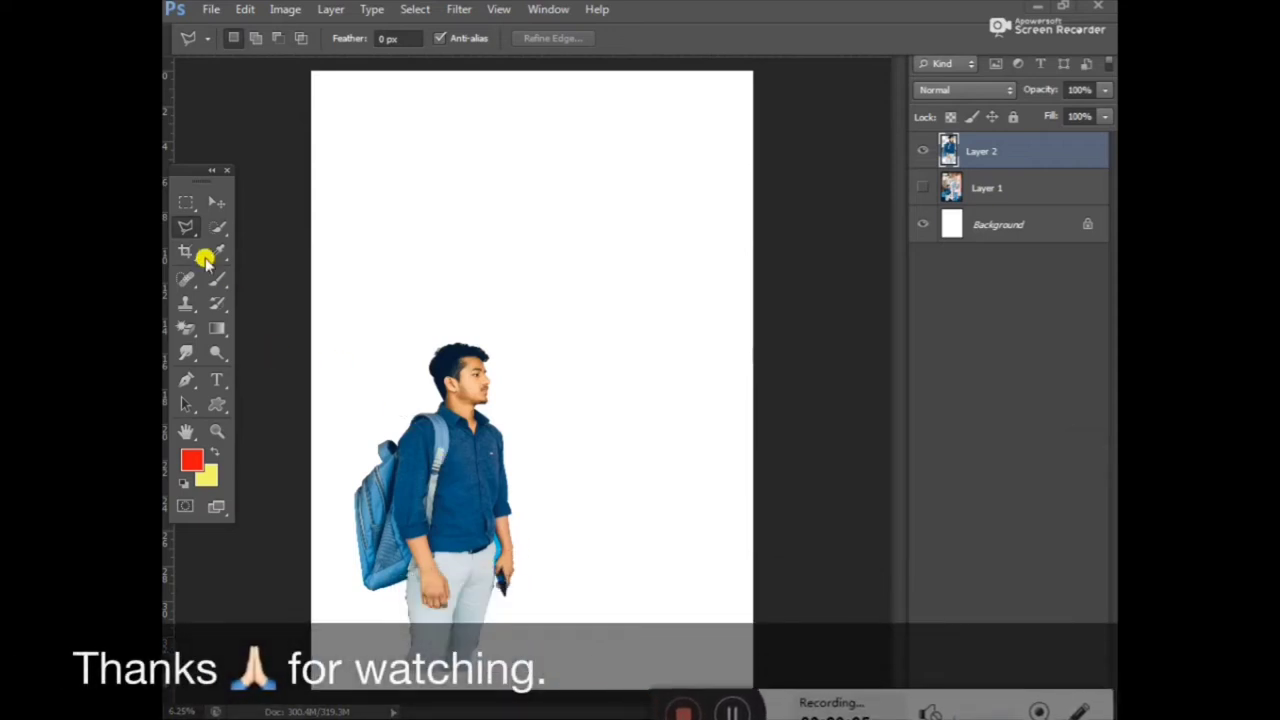
pyautogui.rightClick(197, 233)
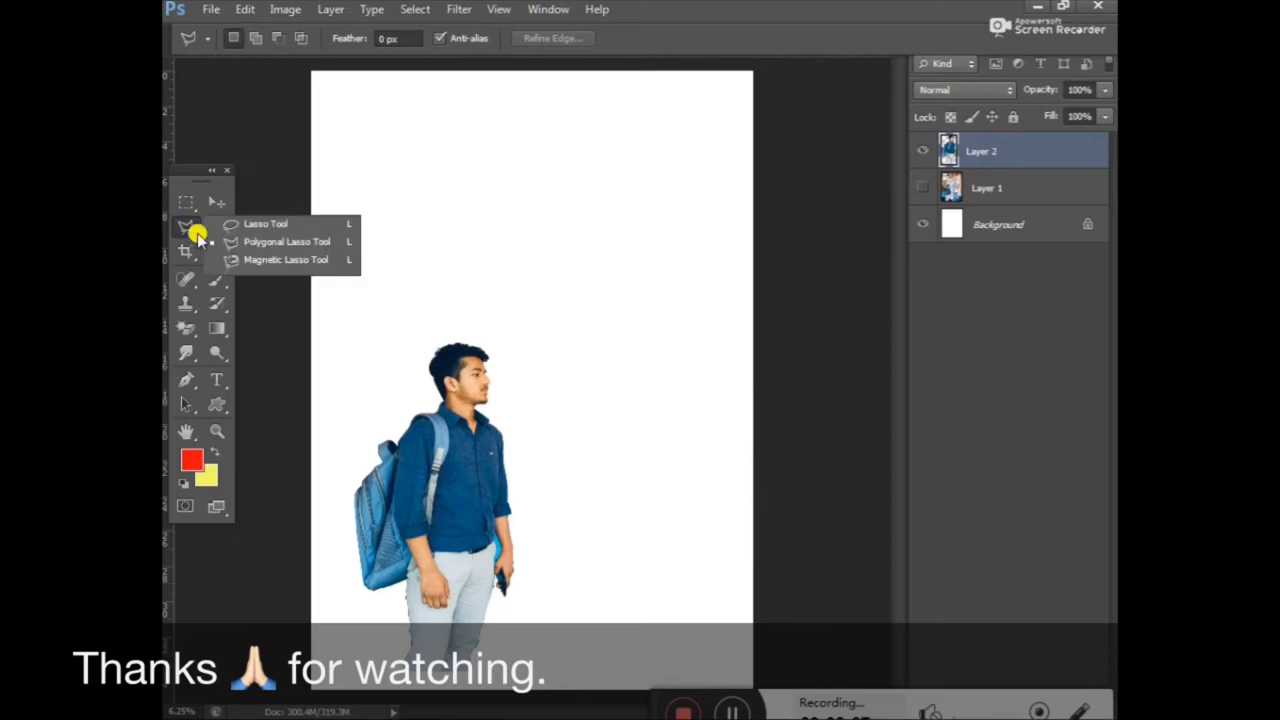
pyautogui.click(232, 245)
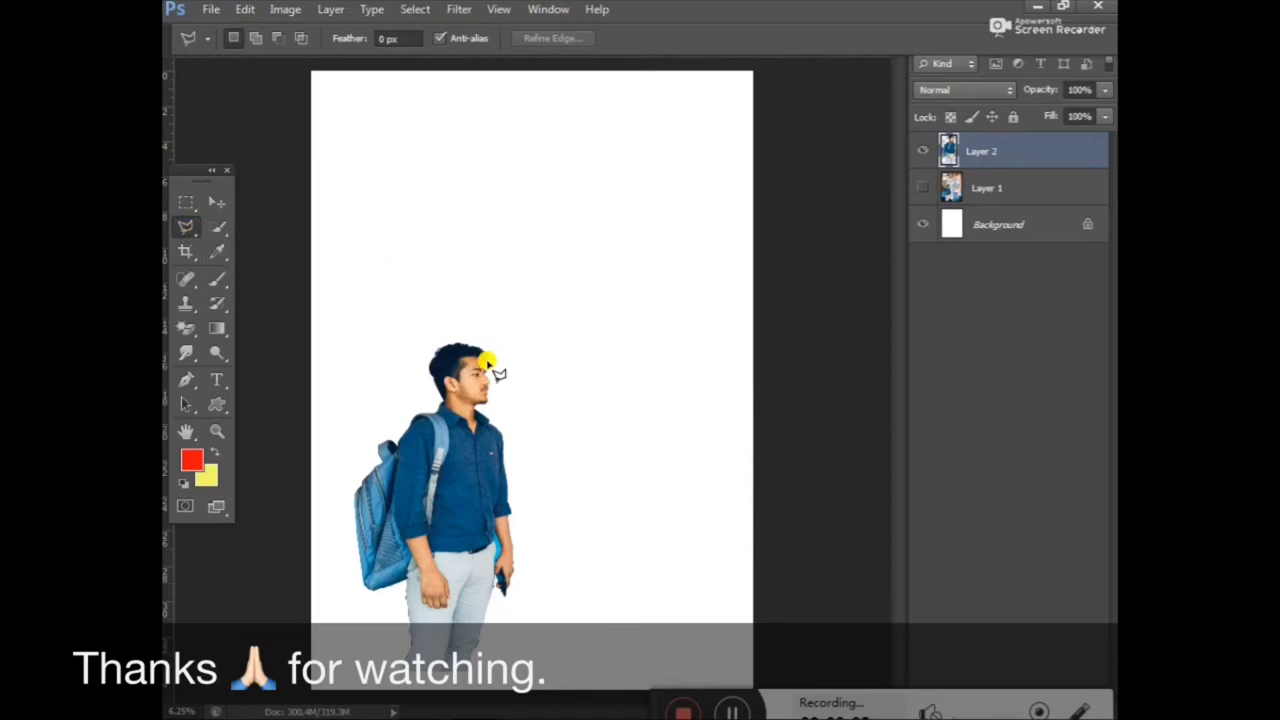
pyautogui.scroll(2, 490, 366)
pyautogui.scroll(2, 489, 366)
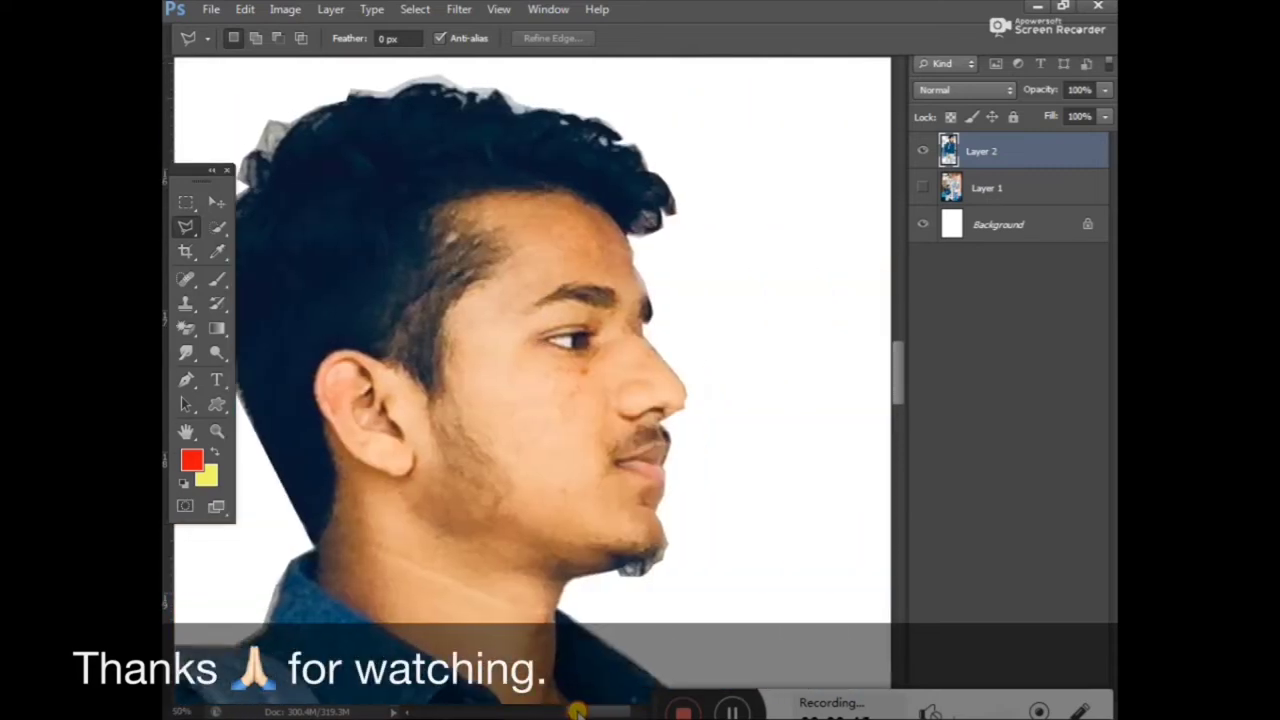
# Zoom in on the head and start a polygonal outline along the top hairline.
pyautogui.hotkey('ctrl', '+')
pyautogui.hotkey('ctrl', '+')
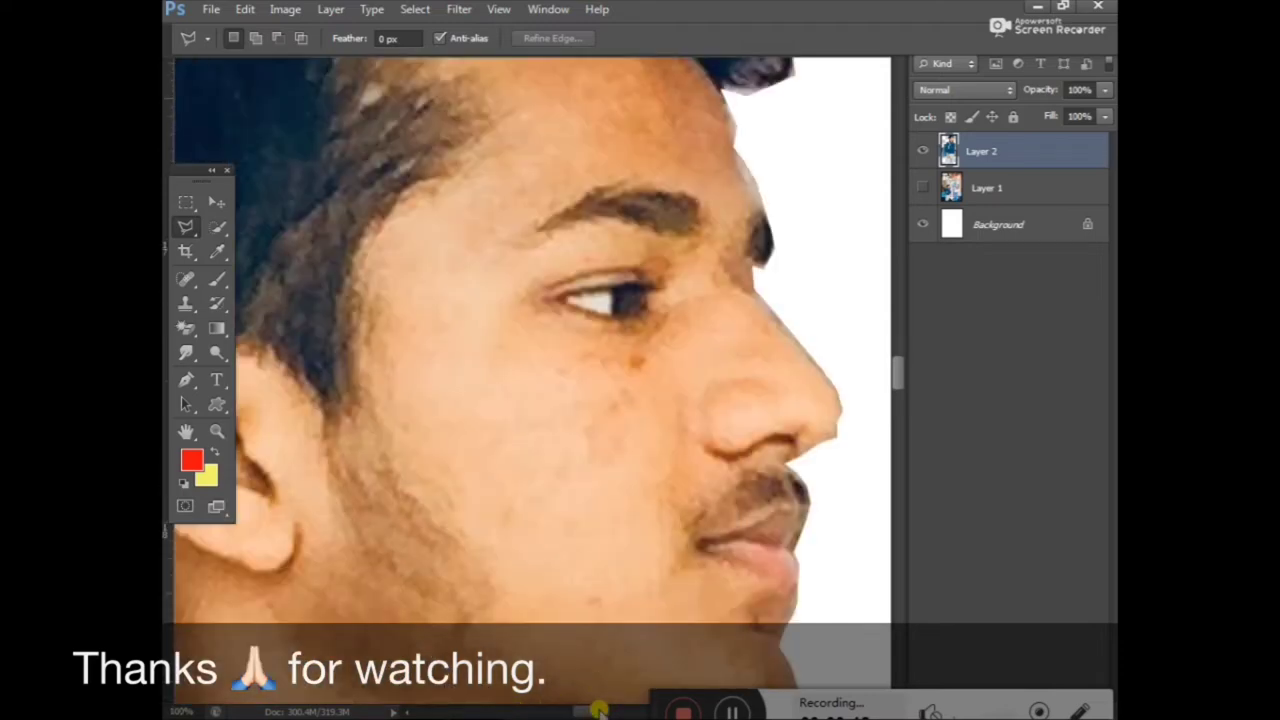
pyautogui.moveTo(597, 711); pyautogui.dragTo(617, 711)
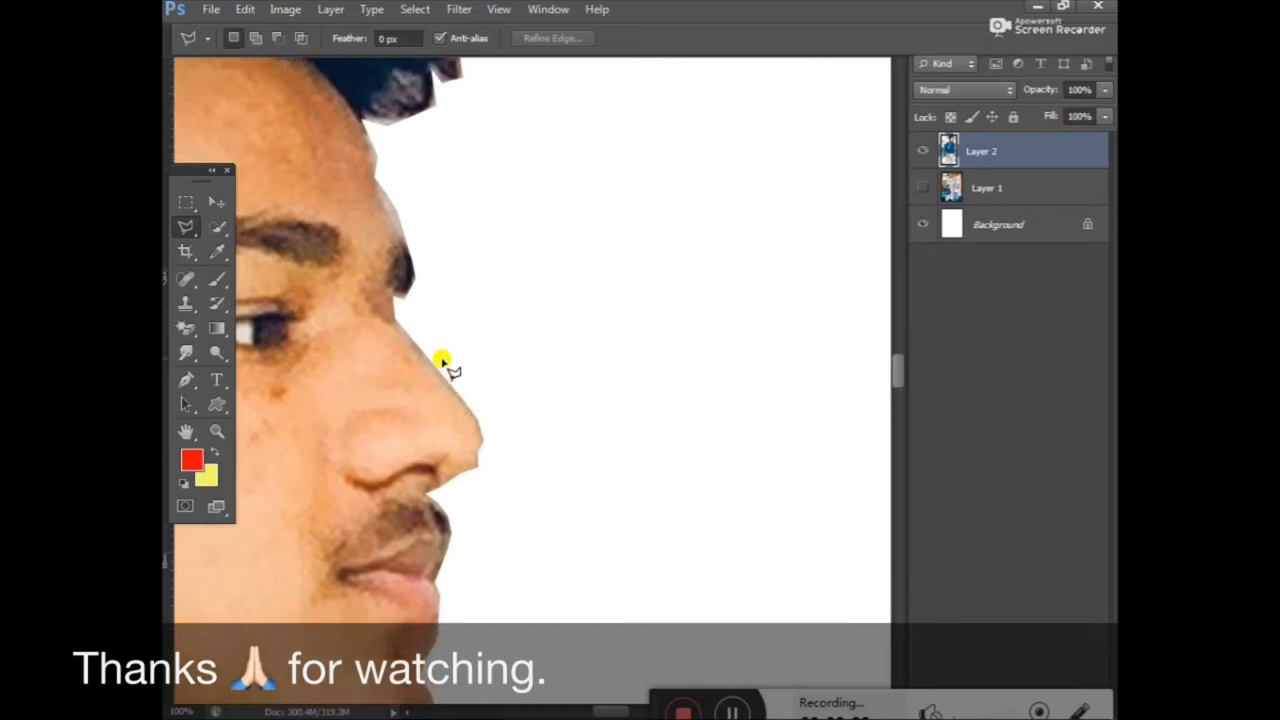
pyautogui.scroll(3, 443, 363)
pyautogui.scroll(3, 443, 340)
pyautogui.scroll(2, 440, 310)
pyautogui.scroll(2, 438, 309)
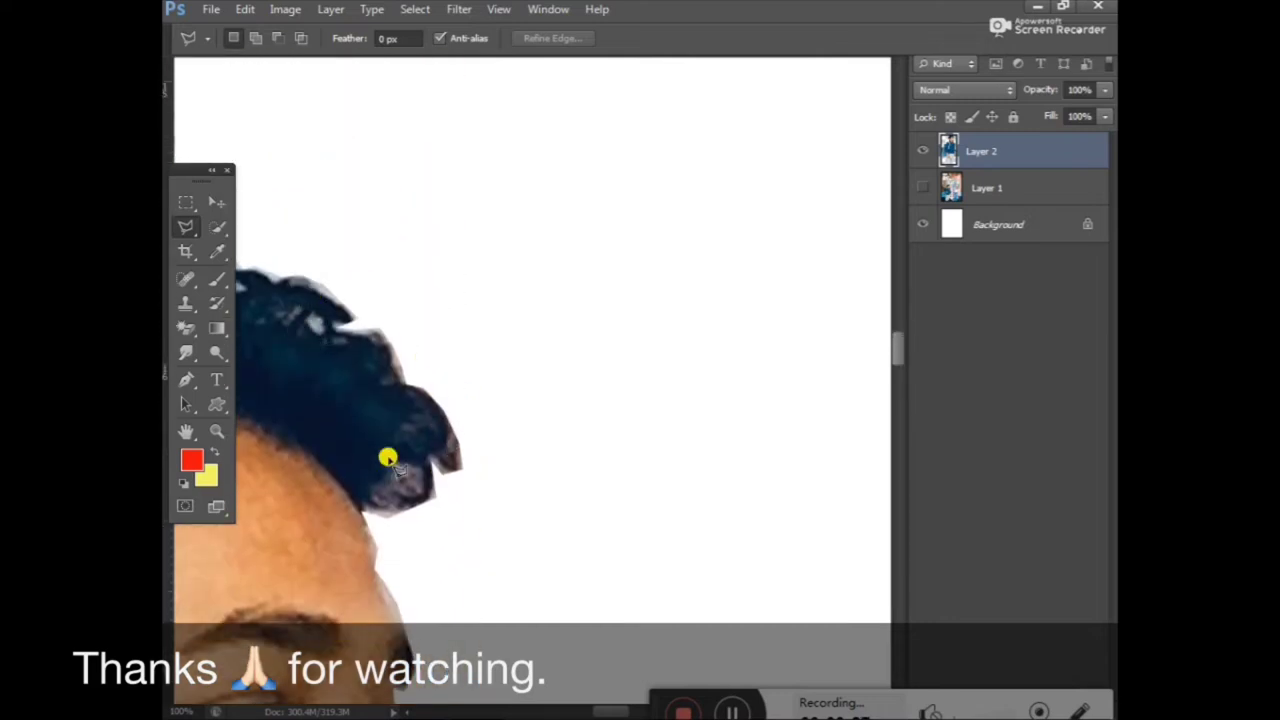
pyautogui.moveTo(618, 711); pyautogui.dragTo(585, 711)
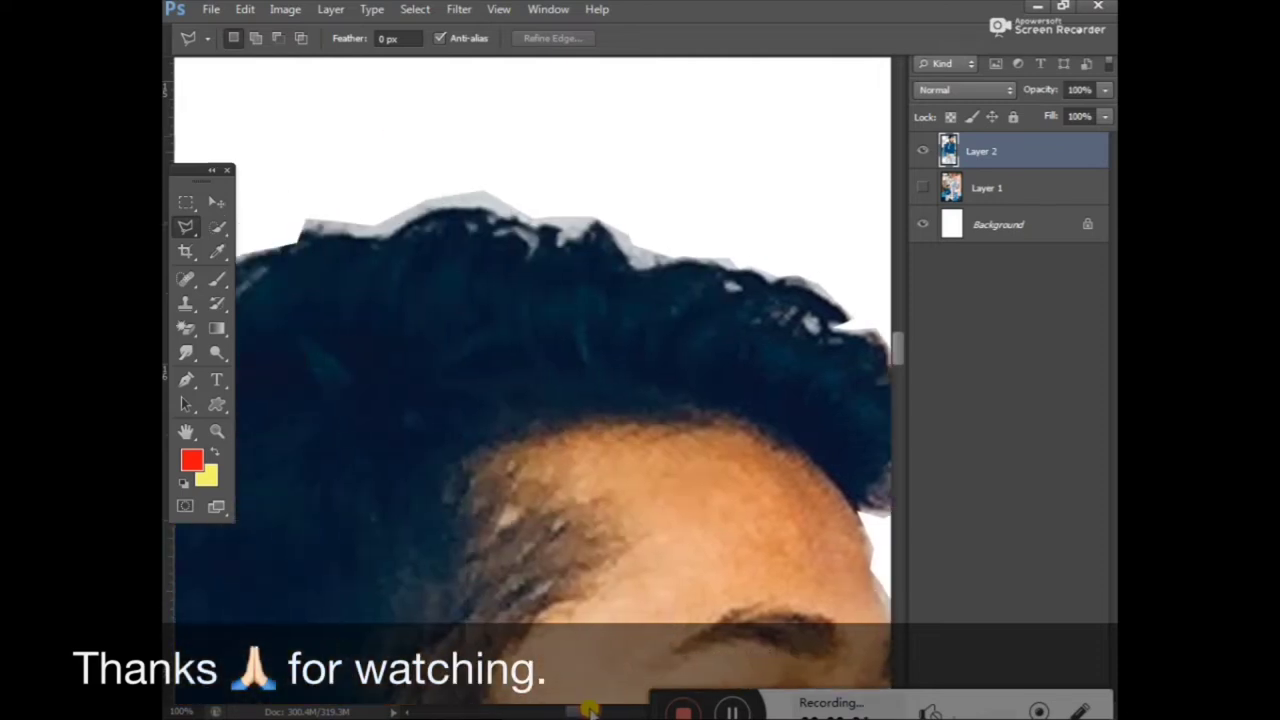
pyautogui.click(306, 218)
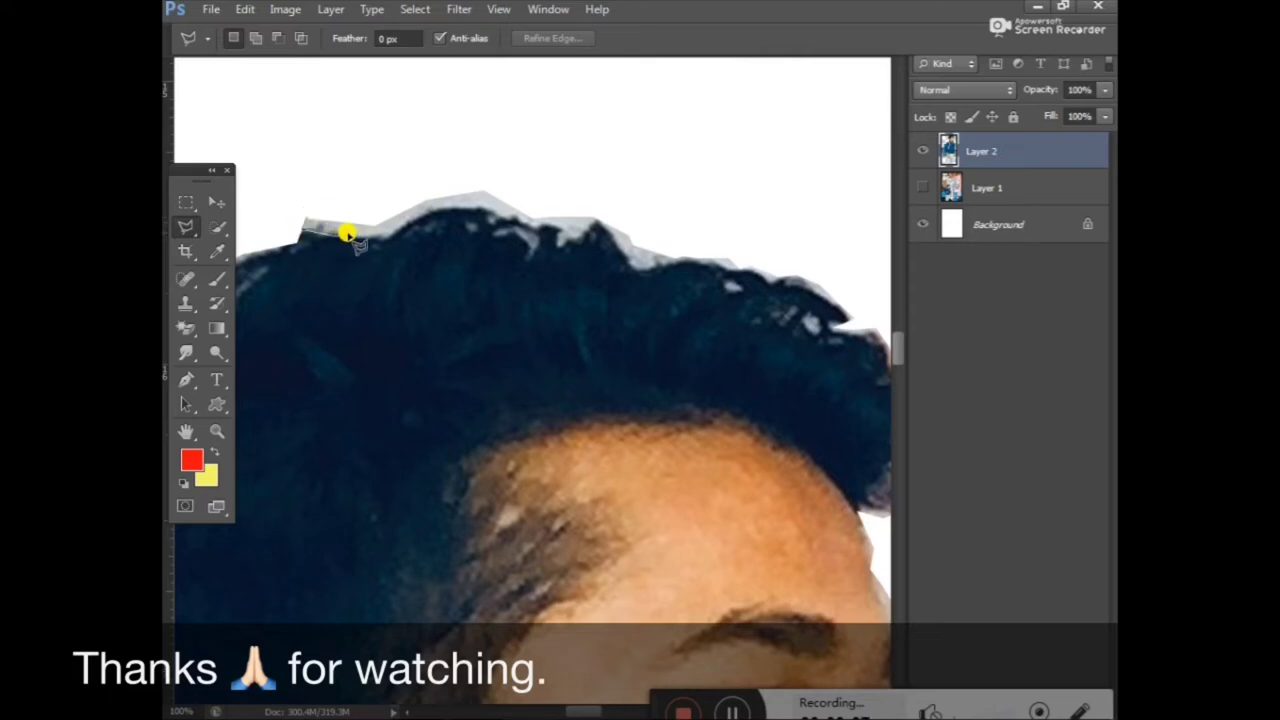
pyautogui.click(346, 233)
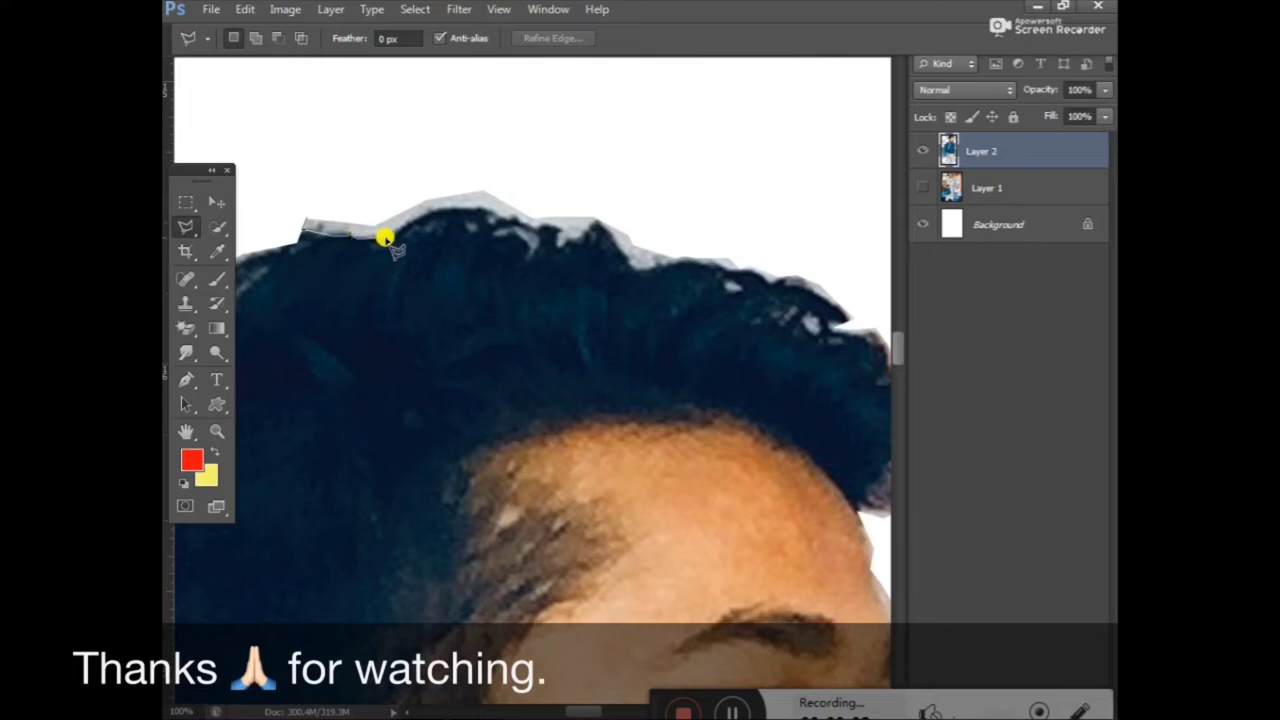
pyautogui.click(417, 214)
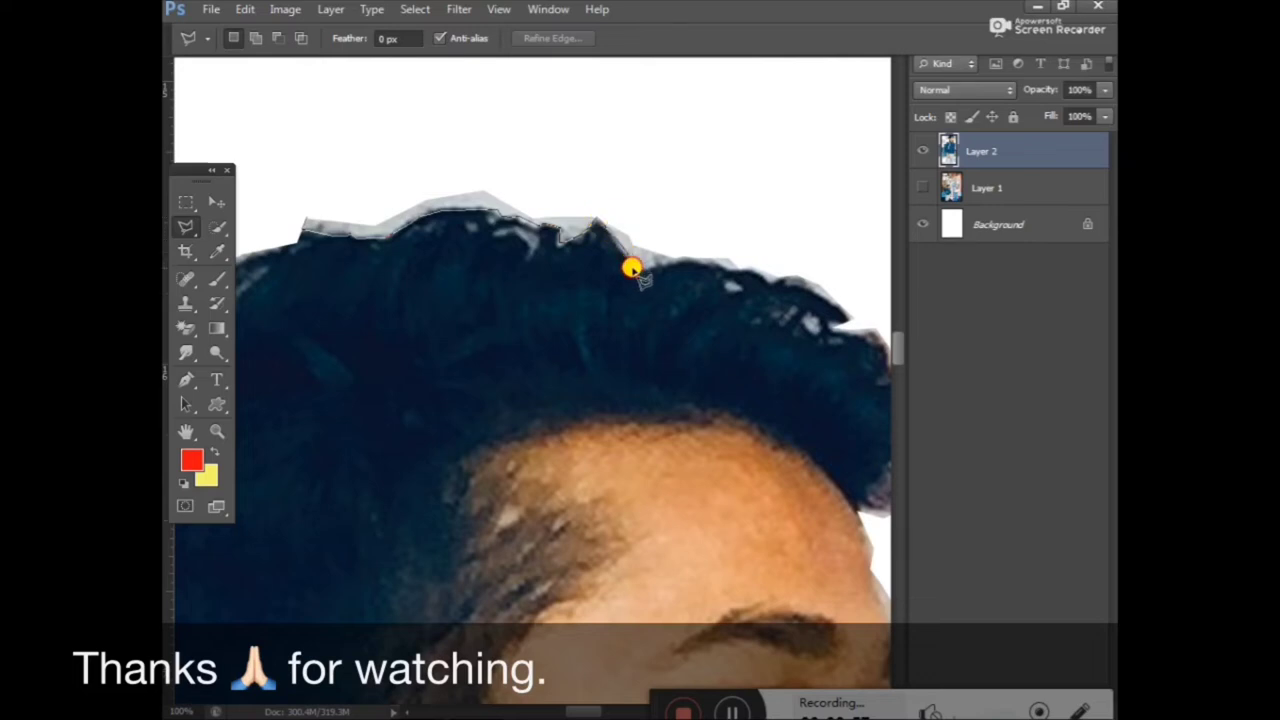
# Enclose the grey fringe above the hair, delete it, and deselect.
pyautogui.click(688, 256)
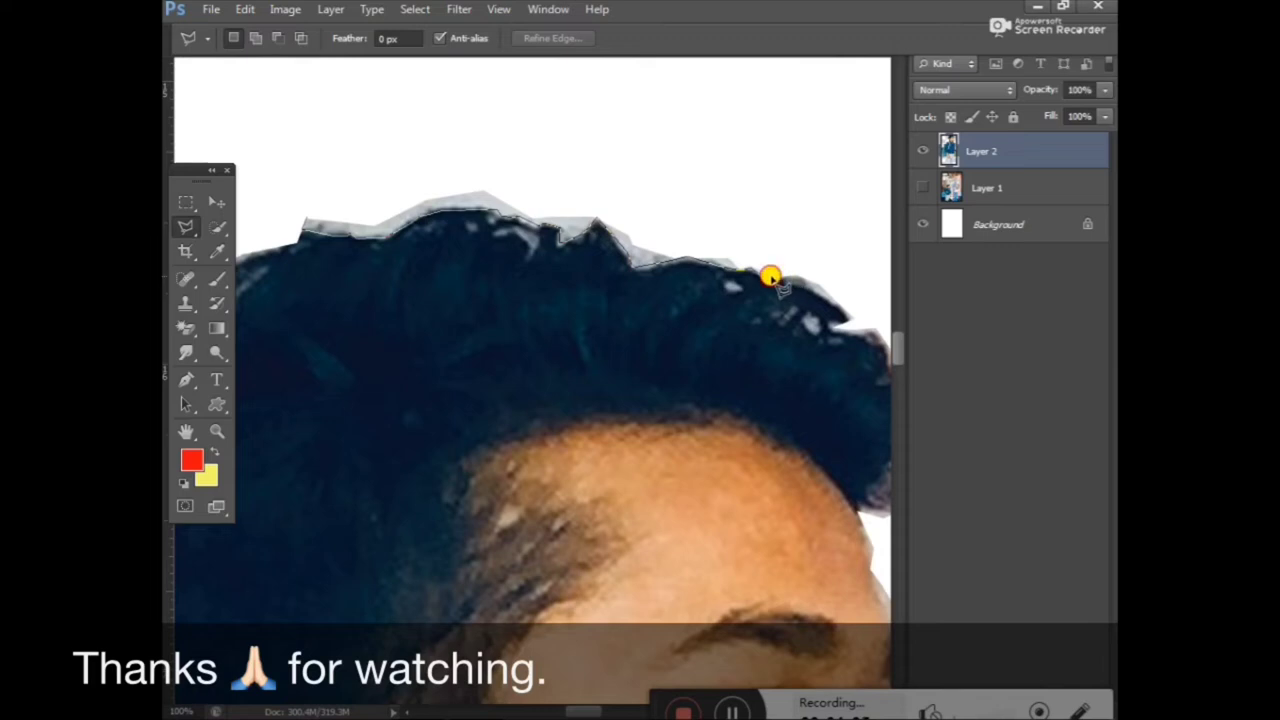
pyautogui.click(650, 172)
pyautogui.click(465, 151)
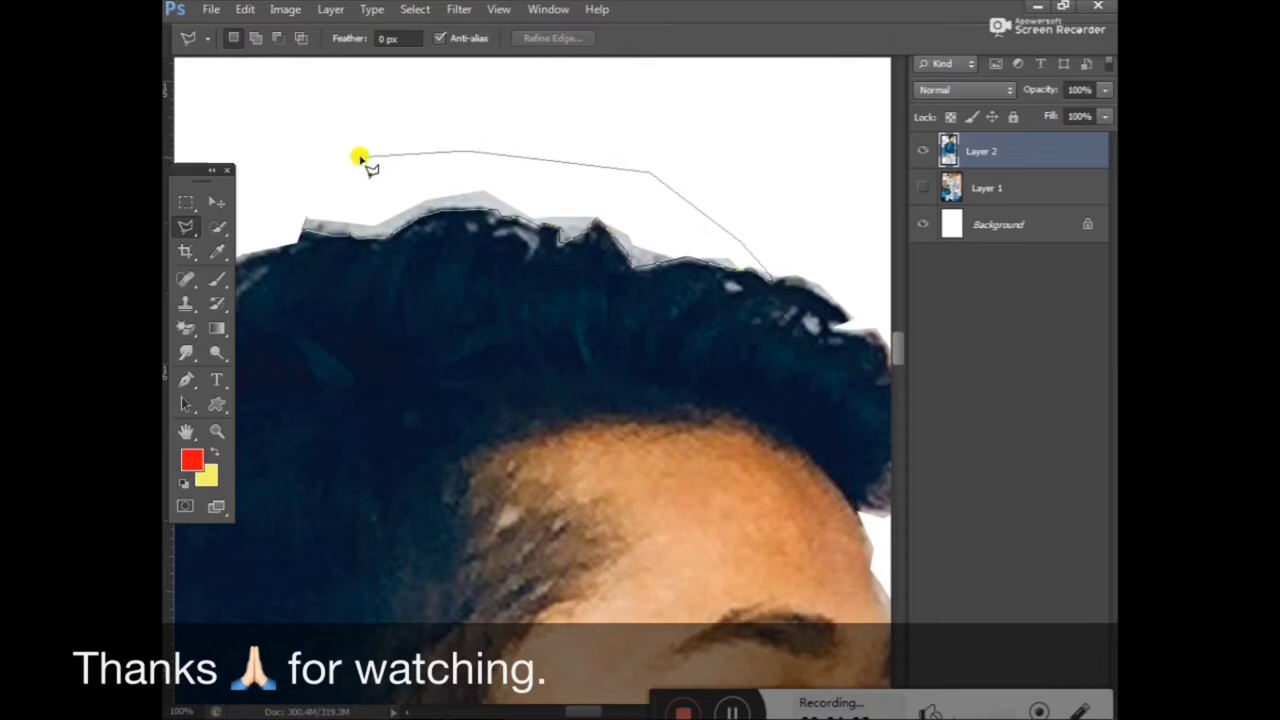
pyautogui.click(358, 156)
pyautogui.click(305, 195)
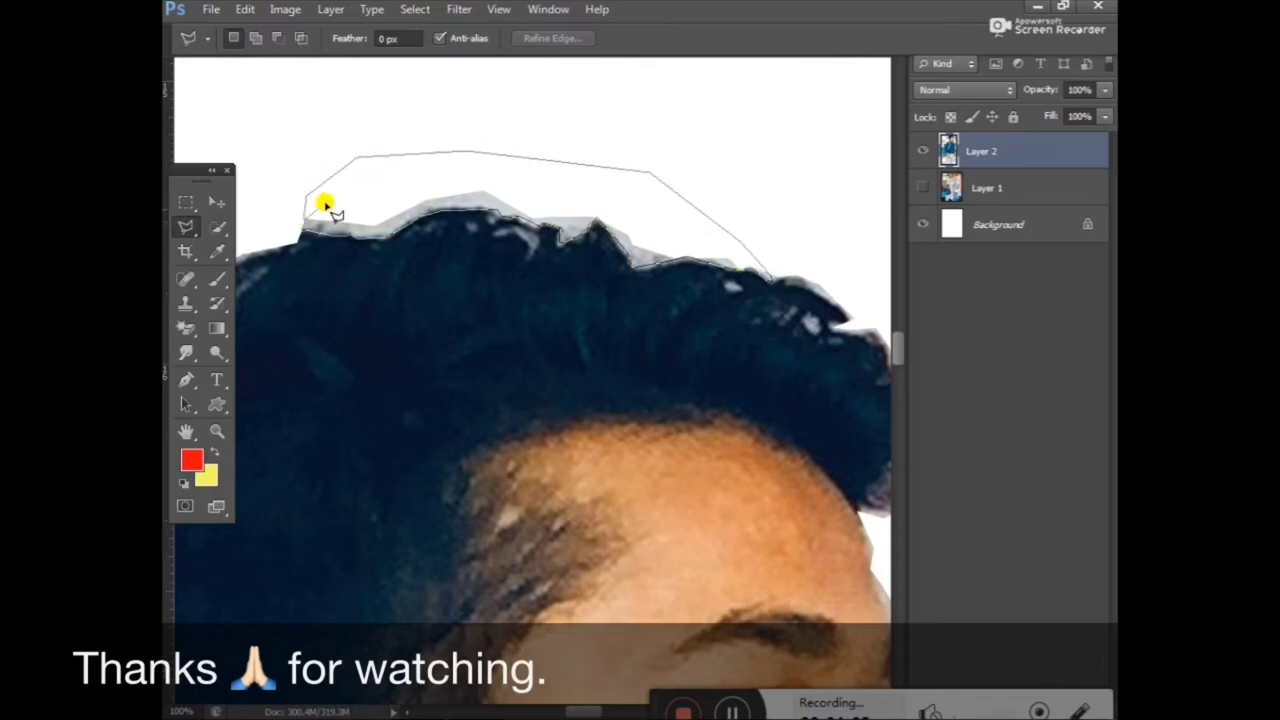
pyautogui.click(317, 210)
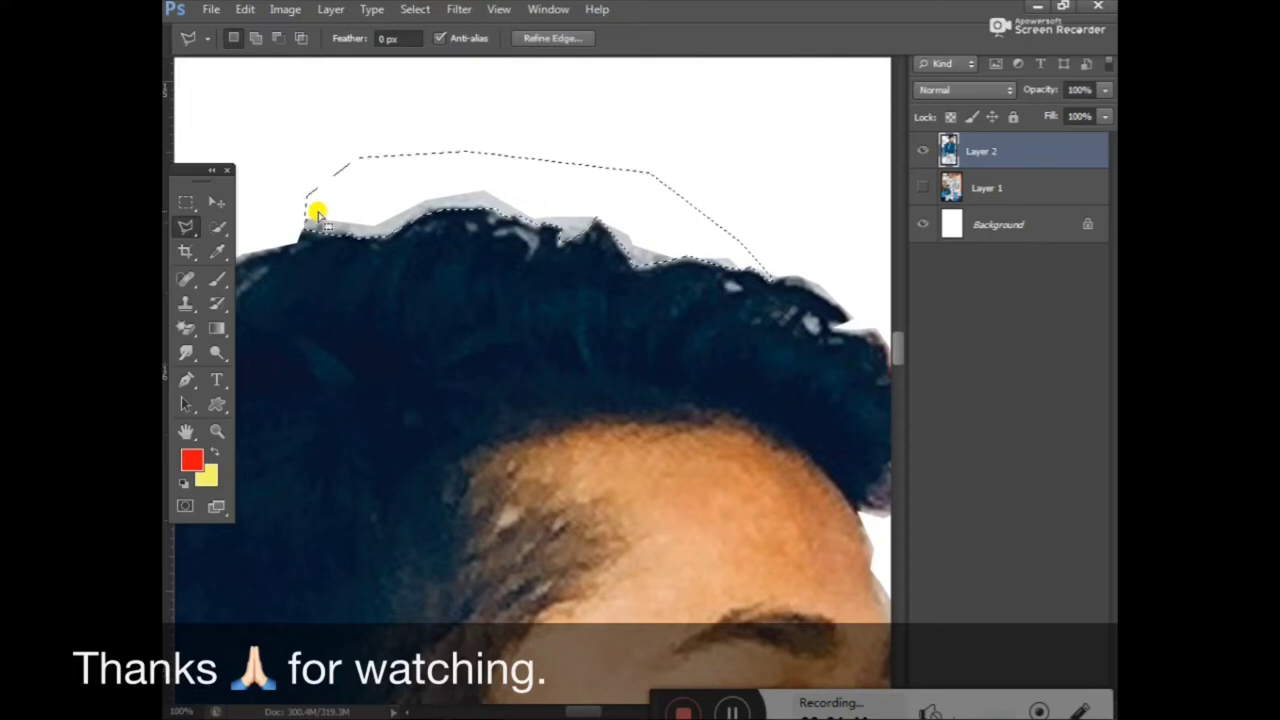
pyautogui.press('Delete')
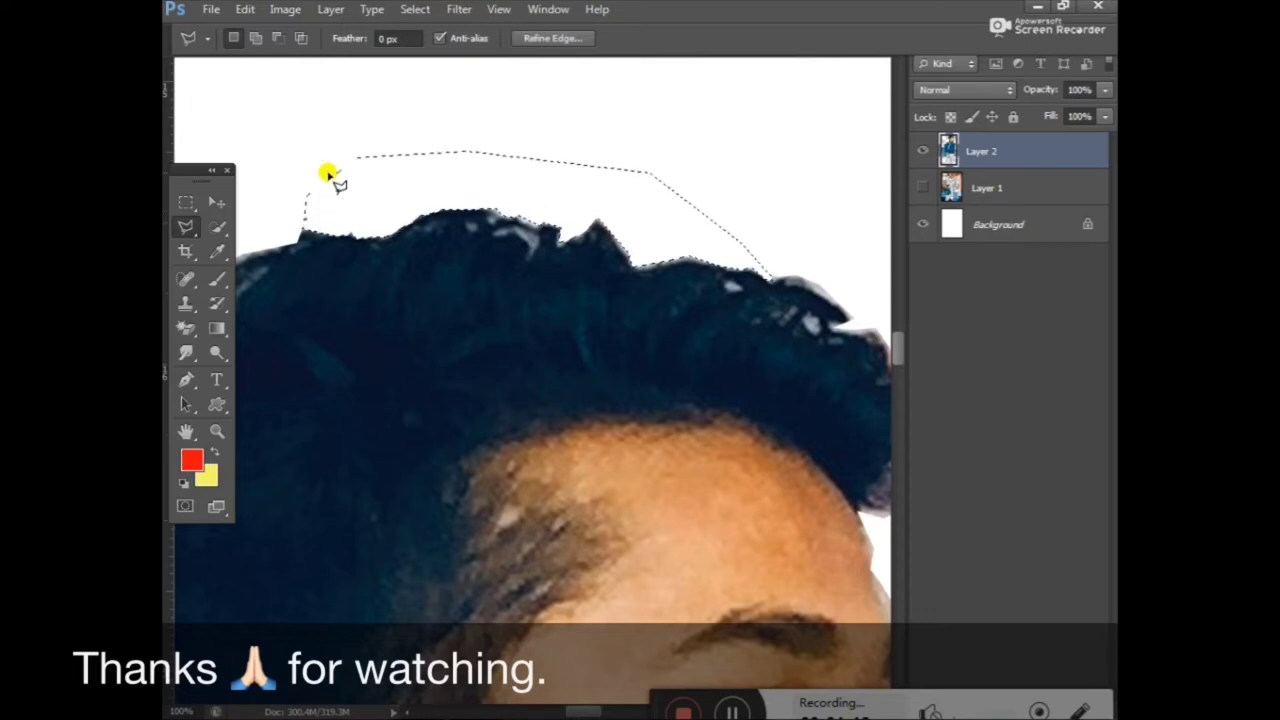
pyautogui.hotkey('ctrl', 'd')
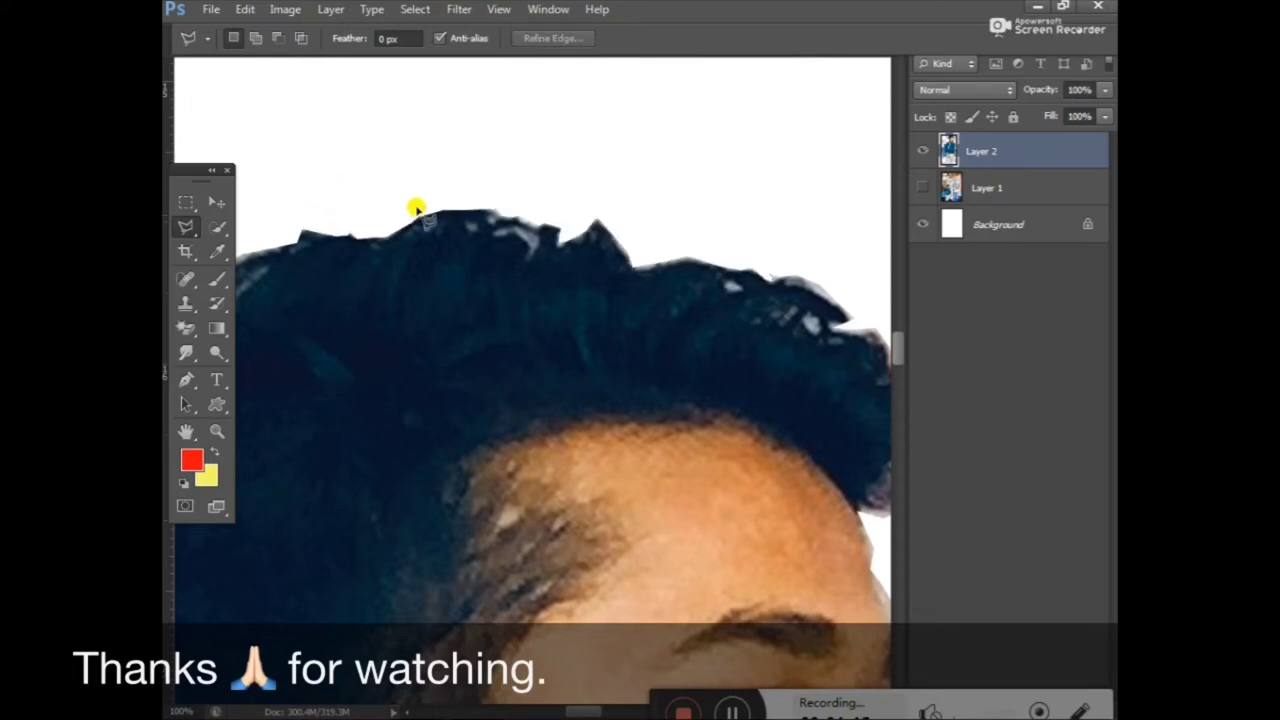
pyautogui.hotkey('ctrl', '+')
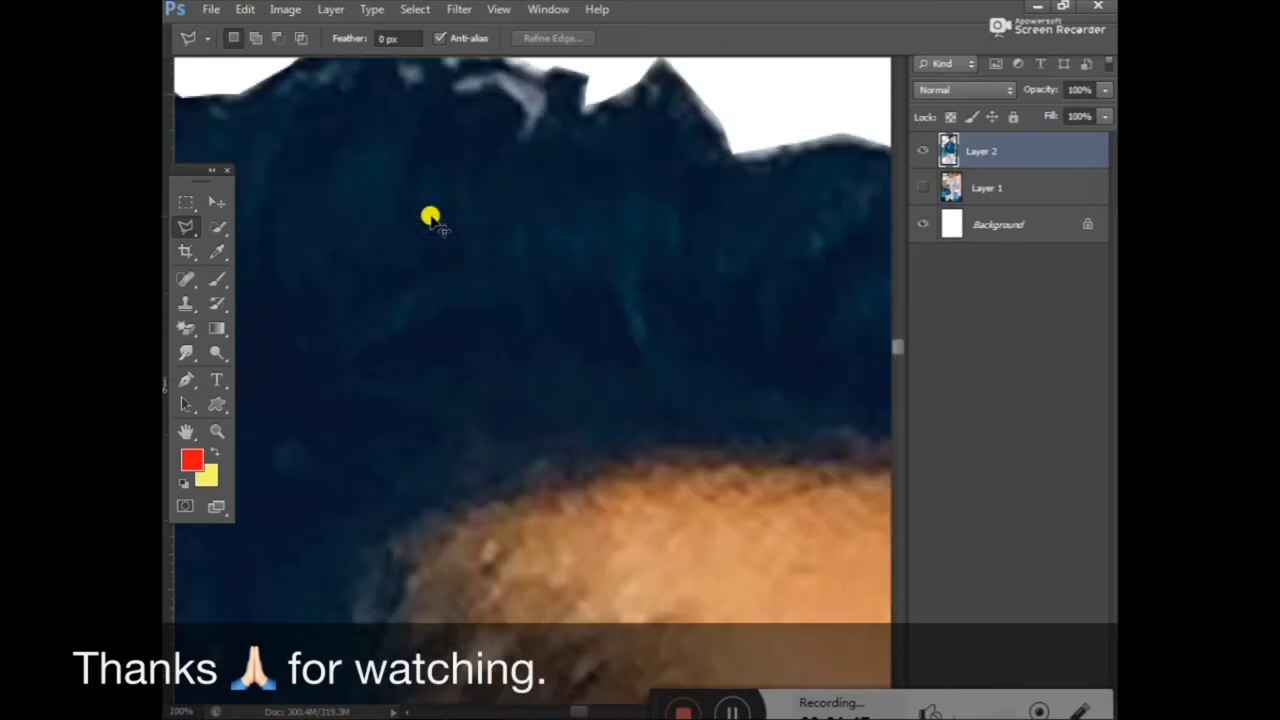
pyautogui.hotkey('ctrl', '-')
pyautogui.hotkey('ctrl', '-')
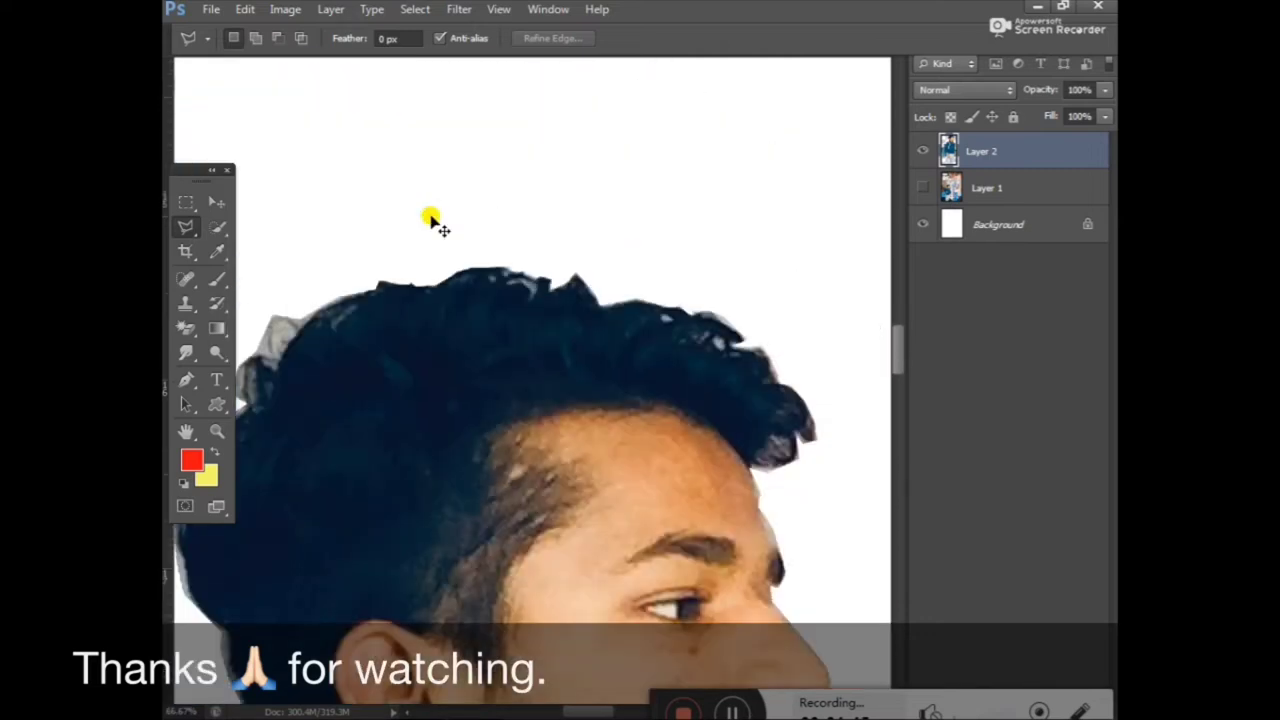
# Select the grey fringe along the upper-left hair edge, delete it, and deselect.
pyautogui.moveTo(580, 705); pyautogui.dragTo(556, 707)
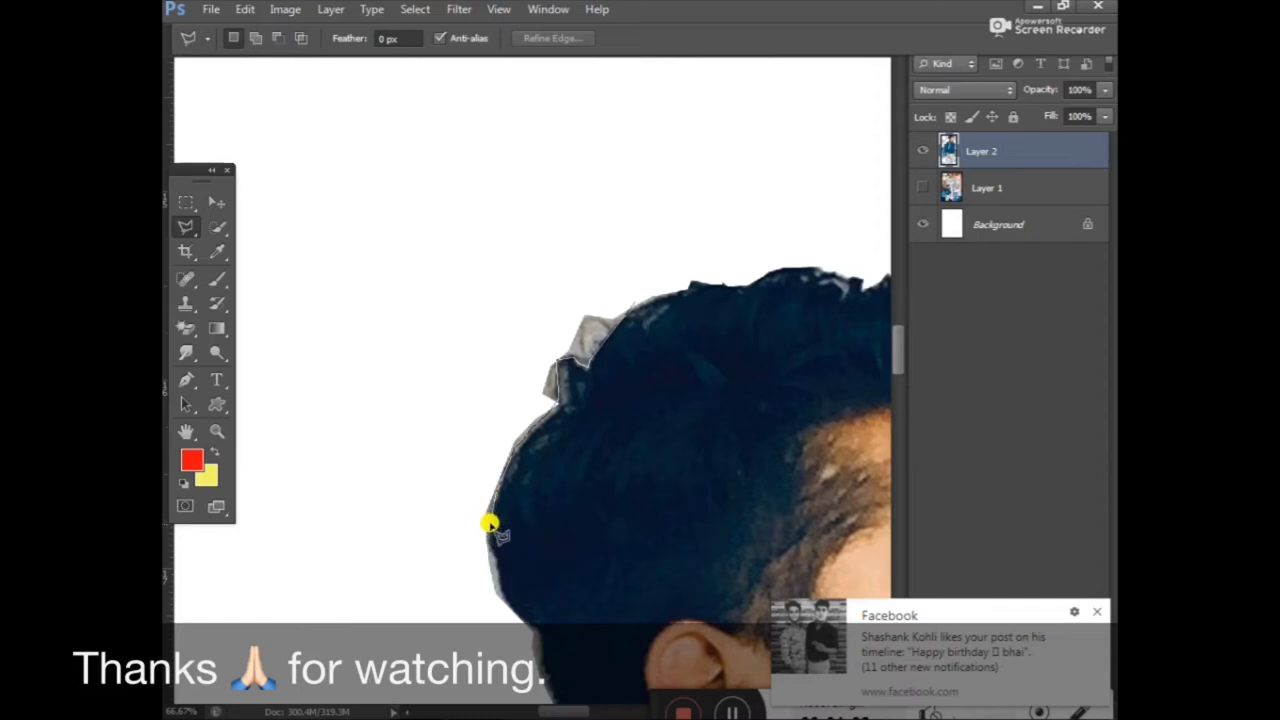
pyautogui.click(490, 522)
pyautogui.click(444, 507)
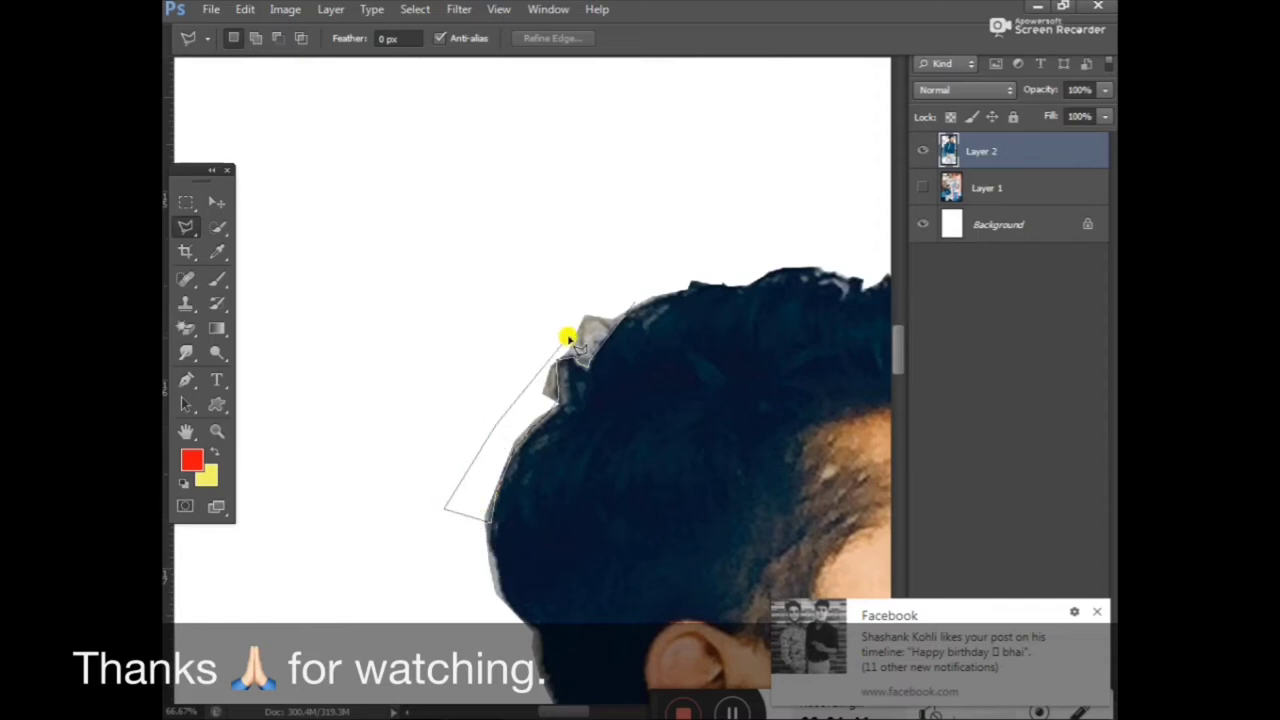
pyautogui.click(590, 302)
pyautogui.click(628, 291)
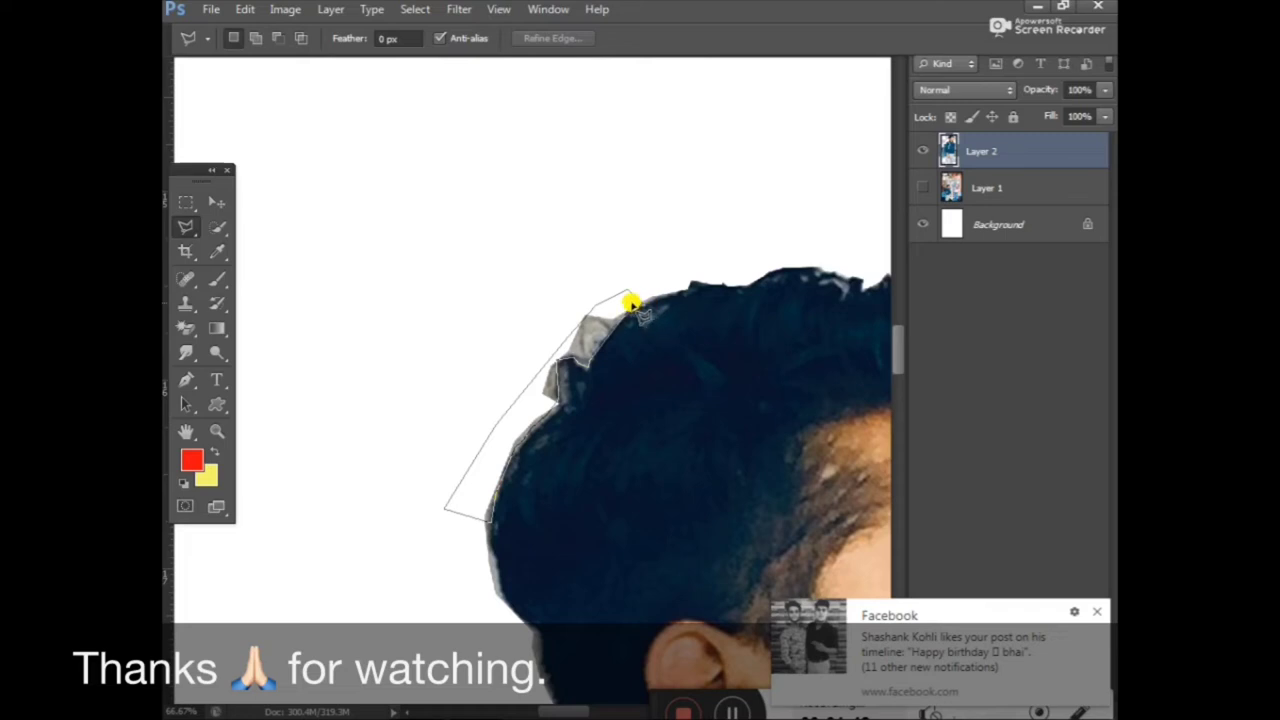
pyautogui.doubleClick(632, 305)
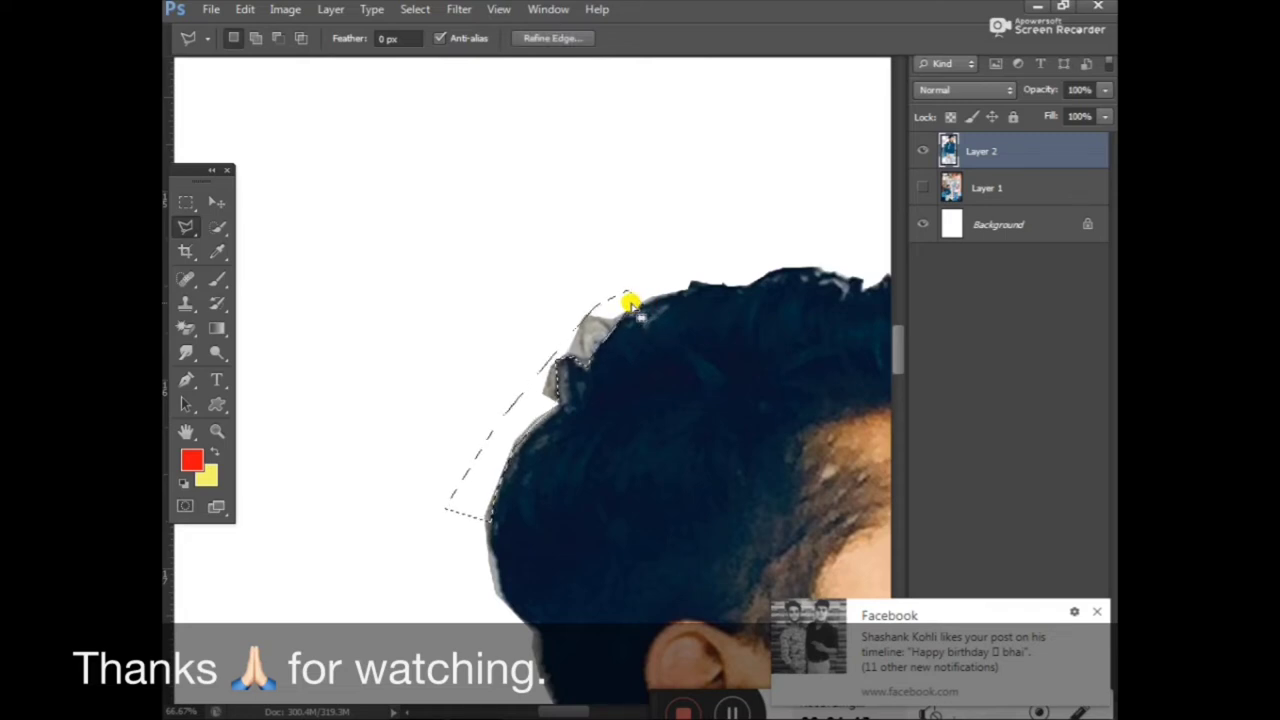
pyautogui.press('Delete')
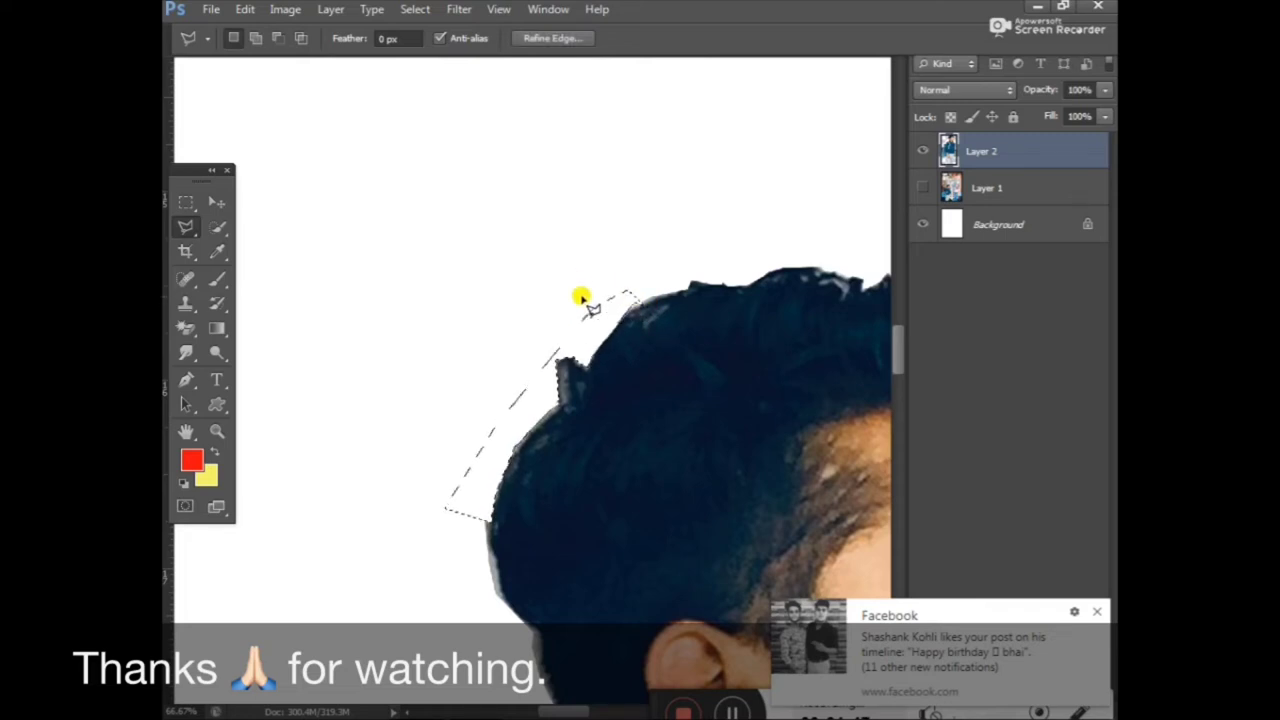
pyautogui.hotkey('ctrl', 'd')
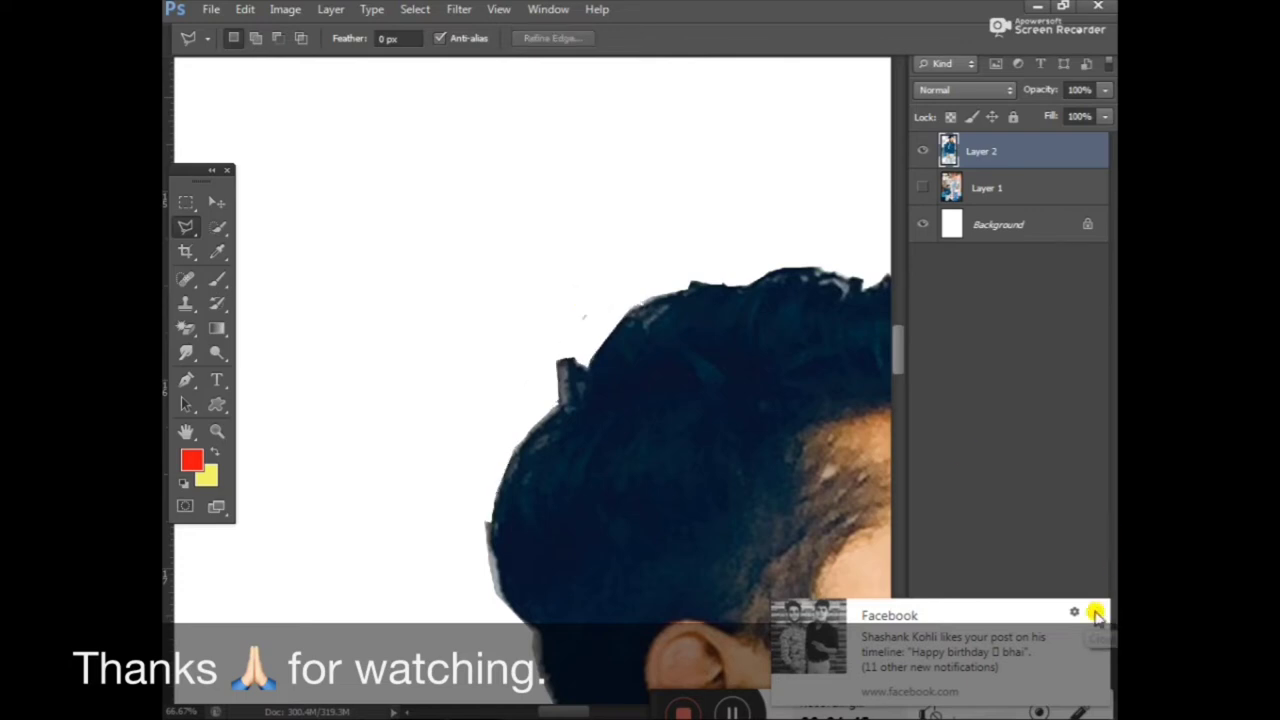
# Dismiss the Facebook notification, abandon a stray outline, and undo the accidental Layer 2 deletion.
pyautogui.click(1103, 611)
pyautogui.click(538, 272)
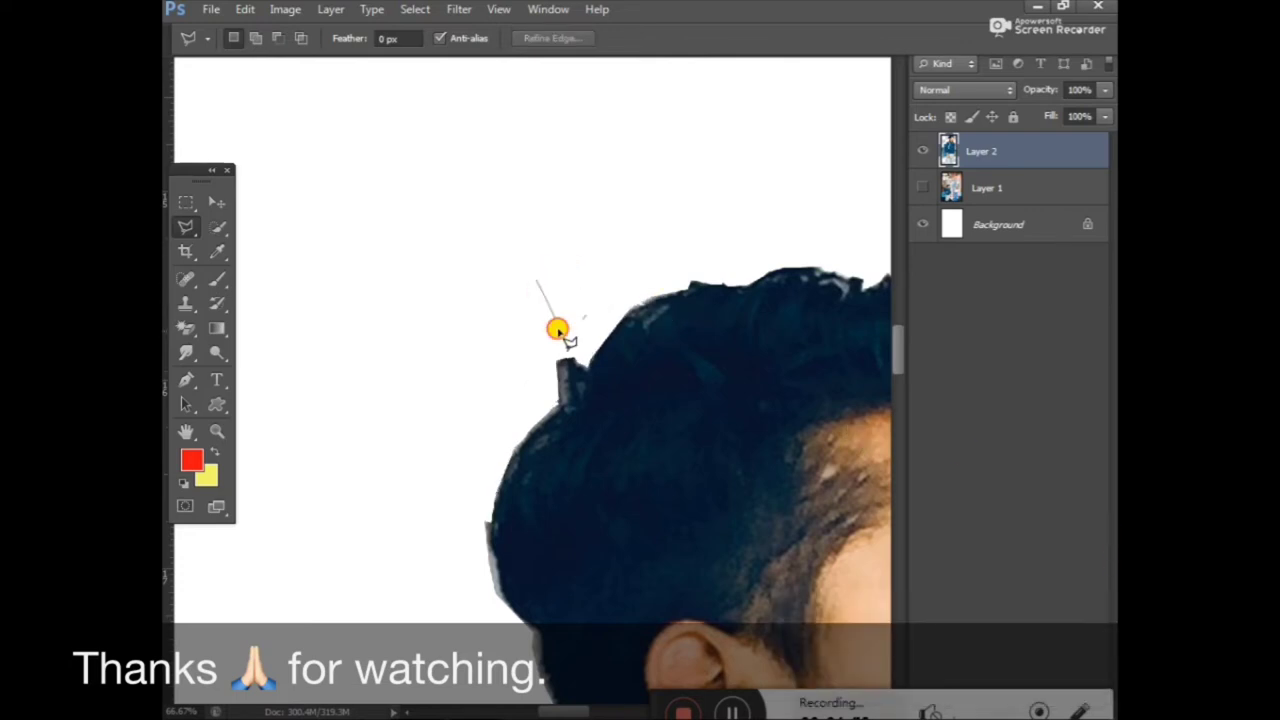
pyautogui.click(574, 338)
pyautogui.click(603, 322)
pyautogui.click(606, 294)
pyautogui.click(562, 268)
pyautogui.press('Escape')
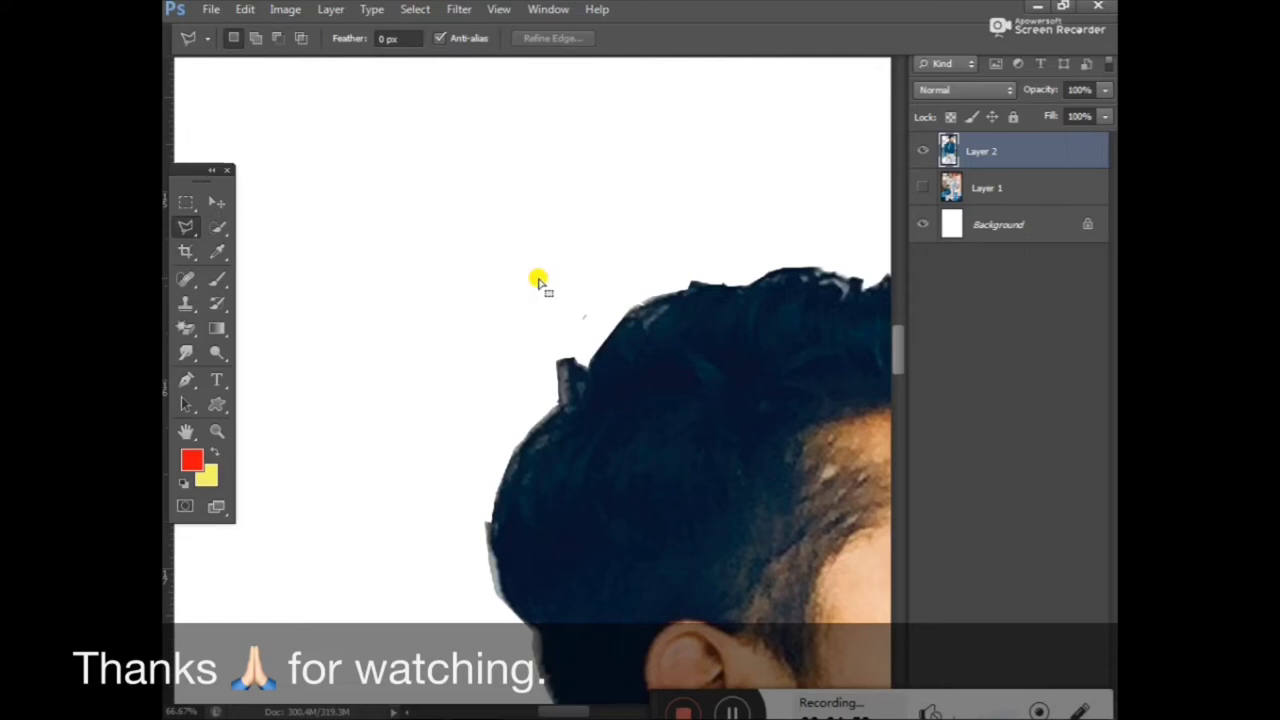
pyautogui.press('Delete')
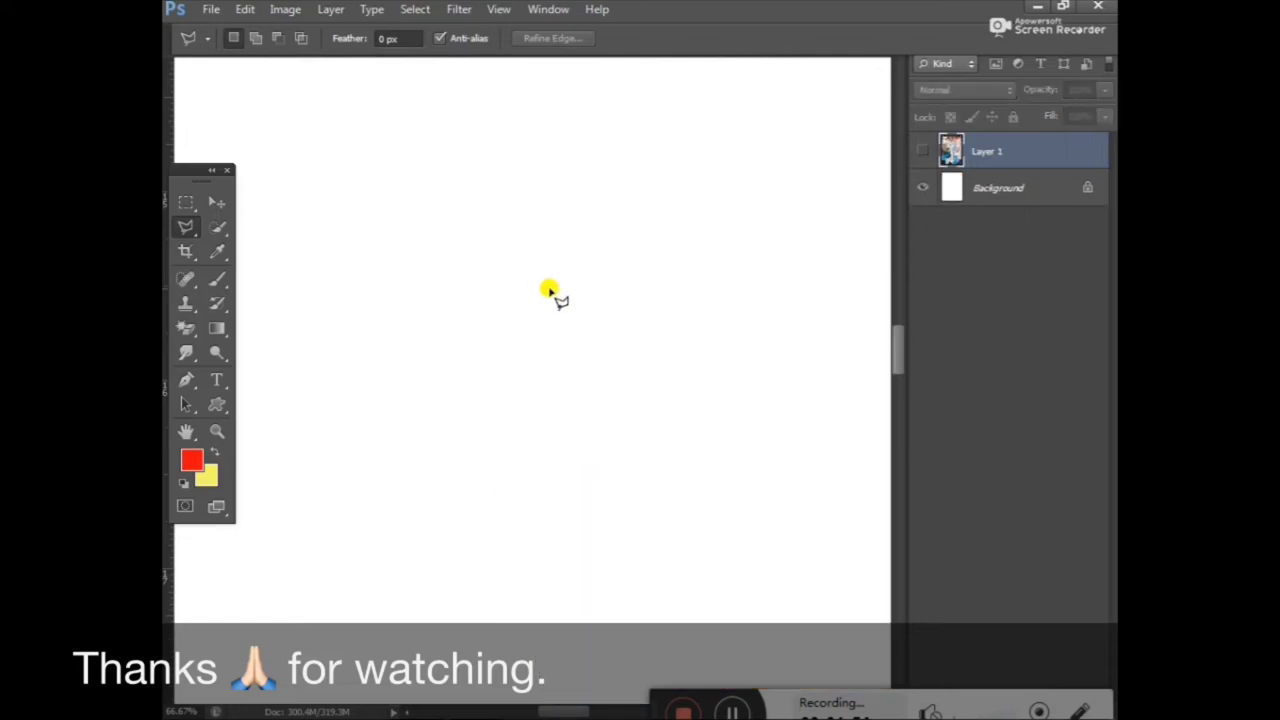
pyautogui.hotkey('ctrl', 'z')
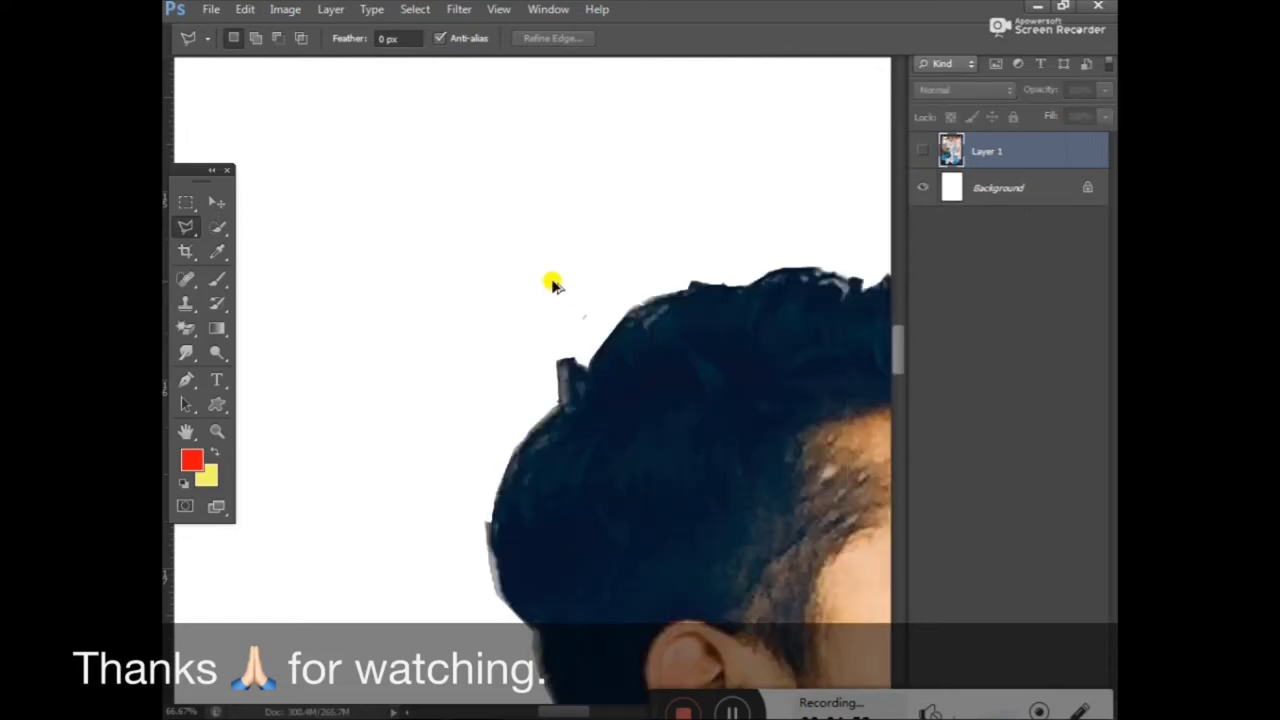
# Draw a small triangular selection around the stray grey speck above the hair.
pyautogui.click(531, 263)
pyautogui.click(579, 333)
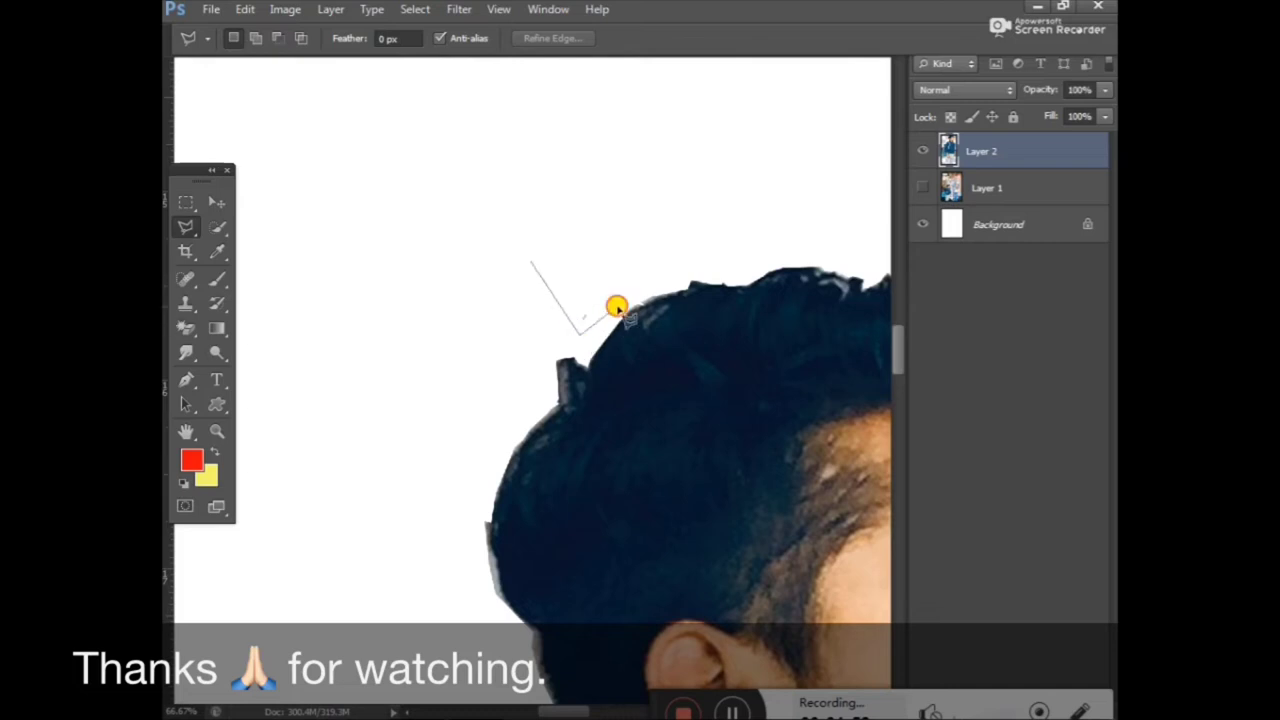
pyautogui.click(614, 304)
pyautogui.click(532, 265)
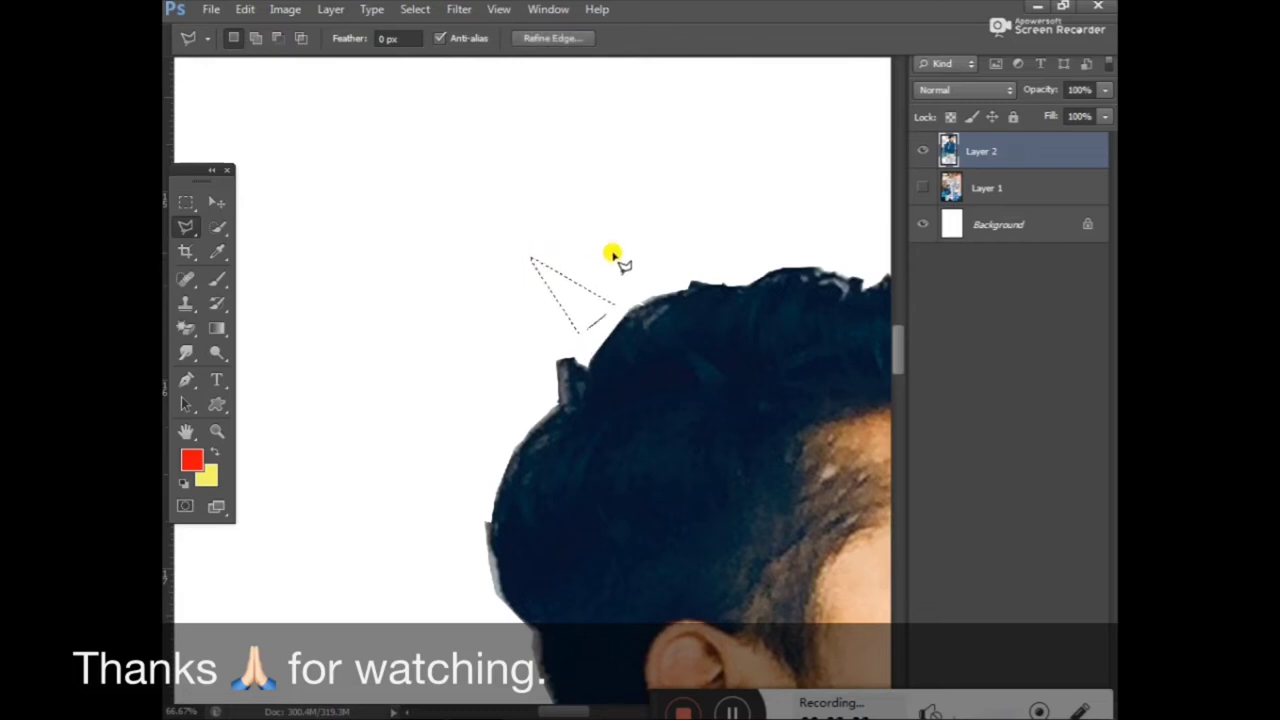
# Drop the triangle selection and outline the grey fringe around the hair's left tip.
pyautogui.hotkey('ctrl', 'd')
pyautogui.scroll(-2, 594, 300)
pyautogui.scroll(-3, 551, 337)
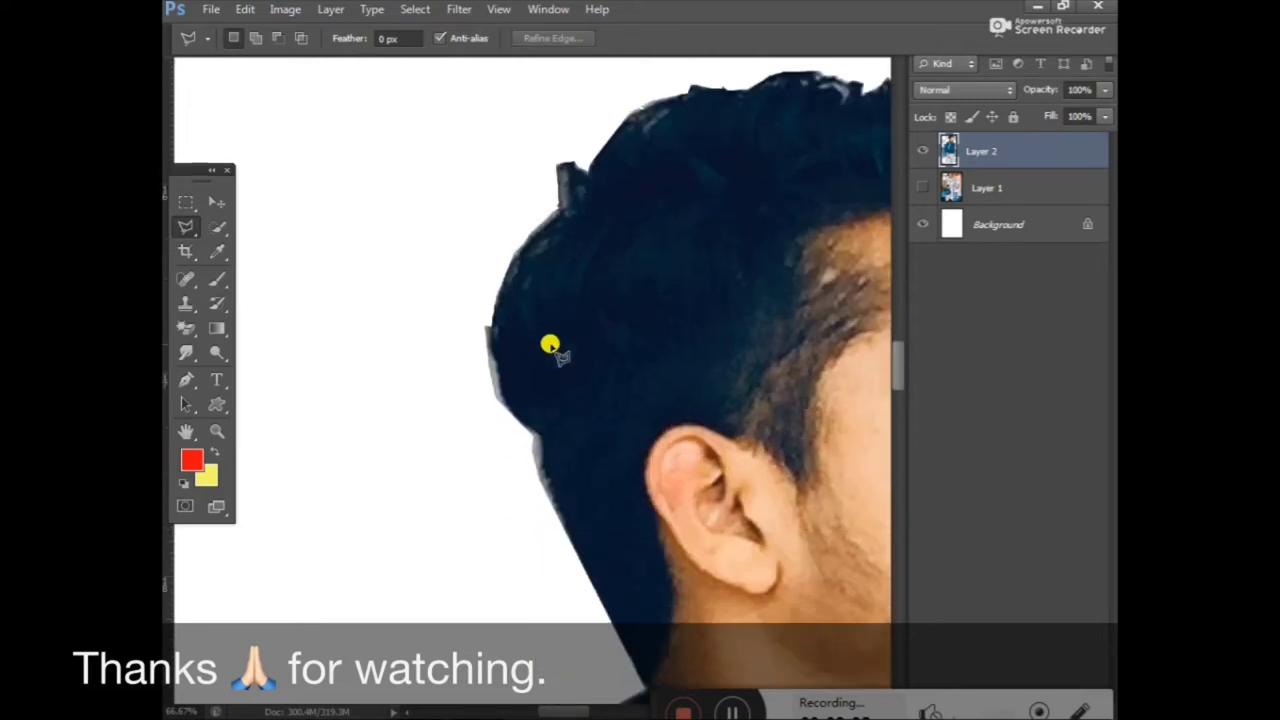
pyautogui.scroll(-2, 549, 346)
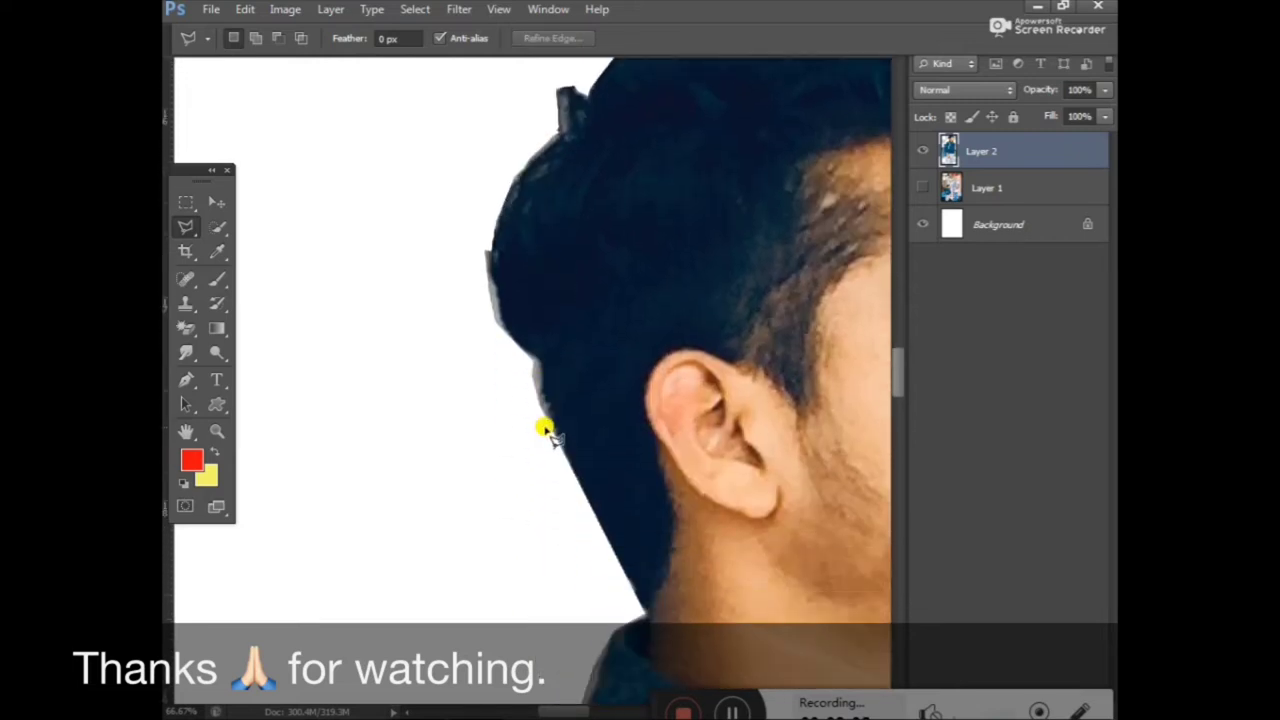
pyautogui.click(480, 241)
pyautogui.click(494, 286)
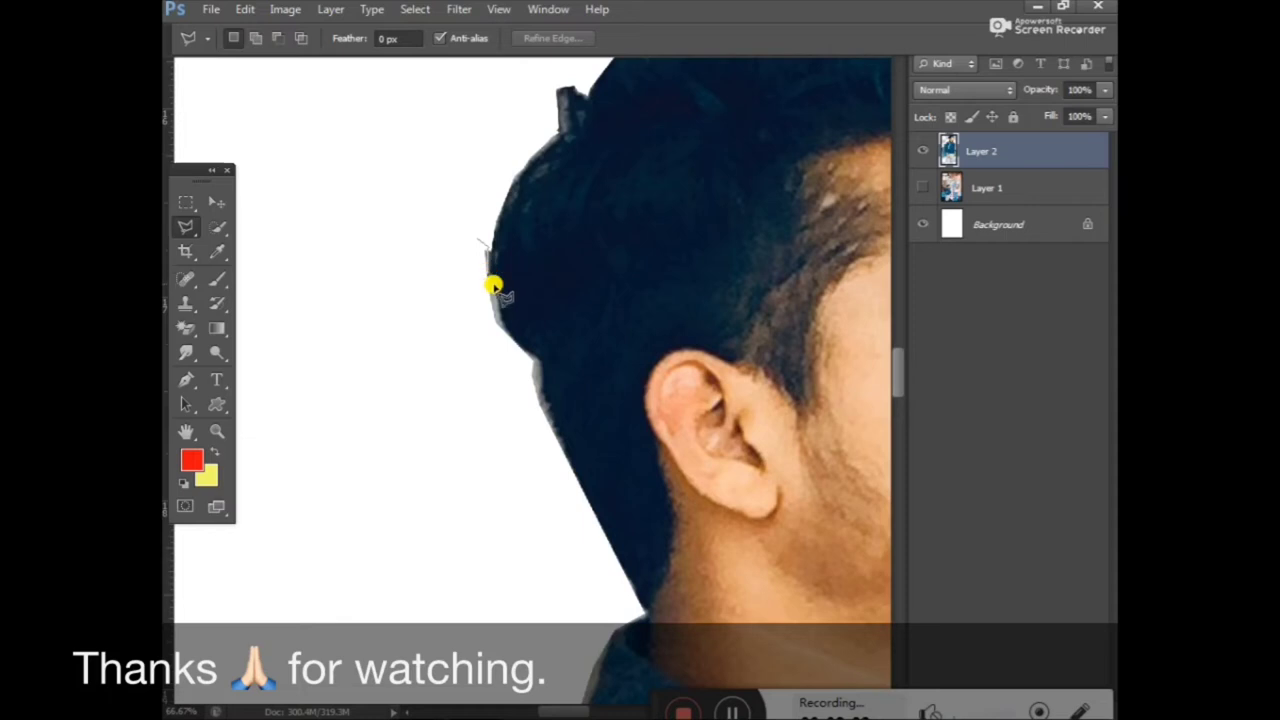
pyautogui.click(500, 324)
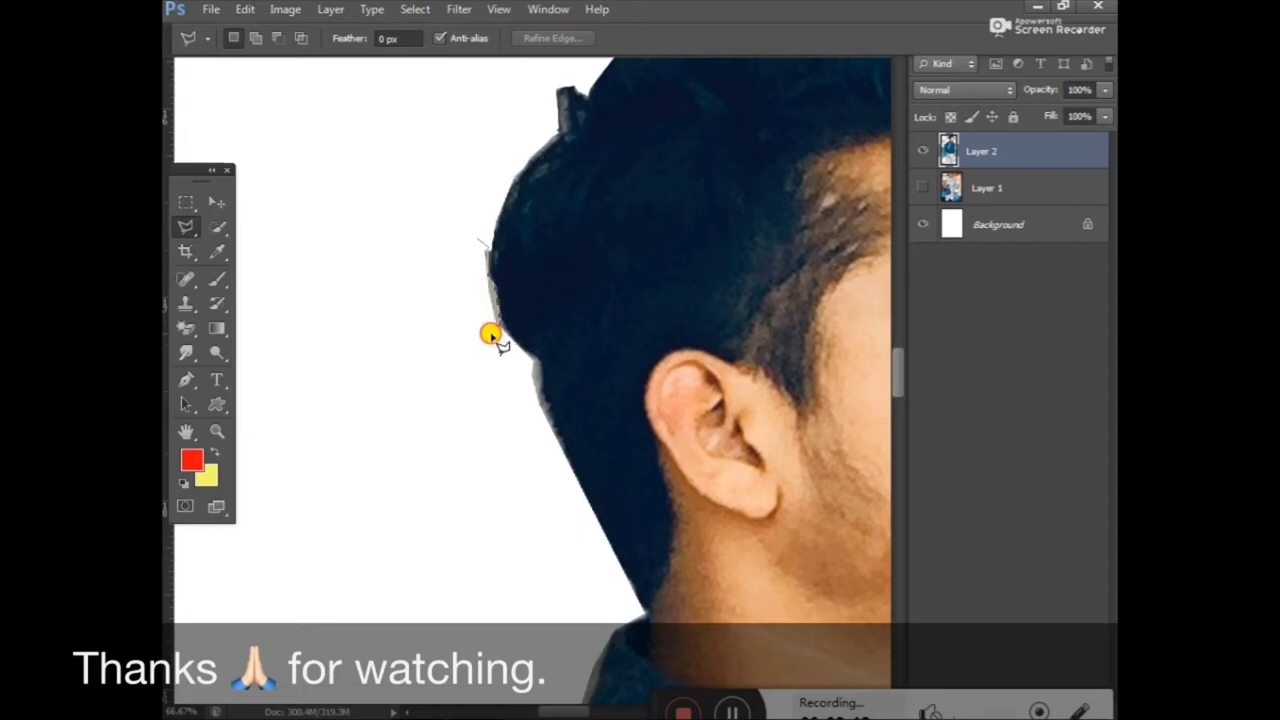
pyautogui.click(481, 333)
pyautogui.click(470, 325)
pyautogui.click(476, 246)
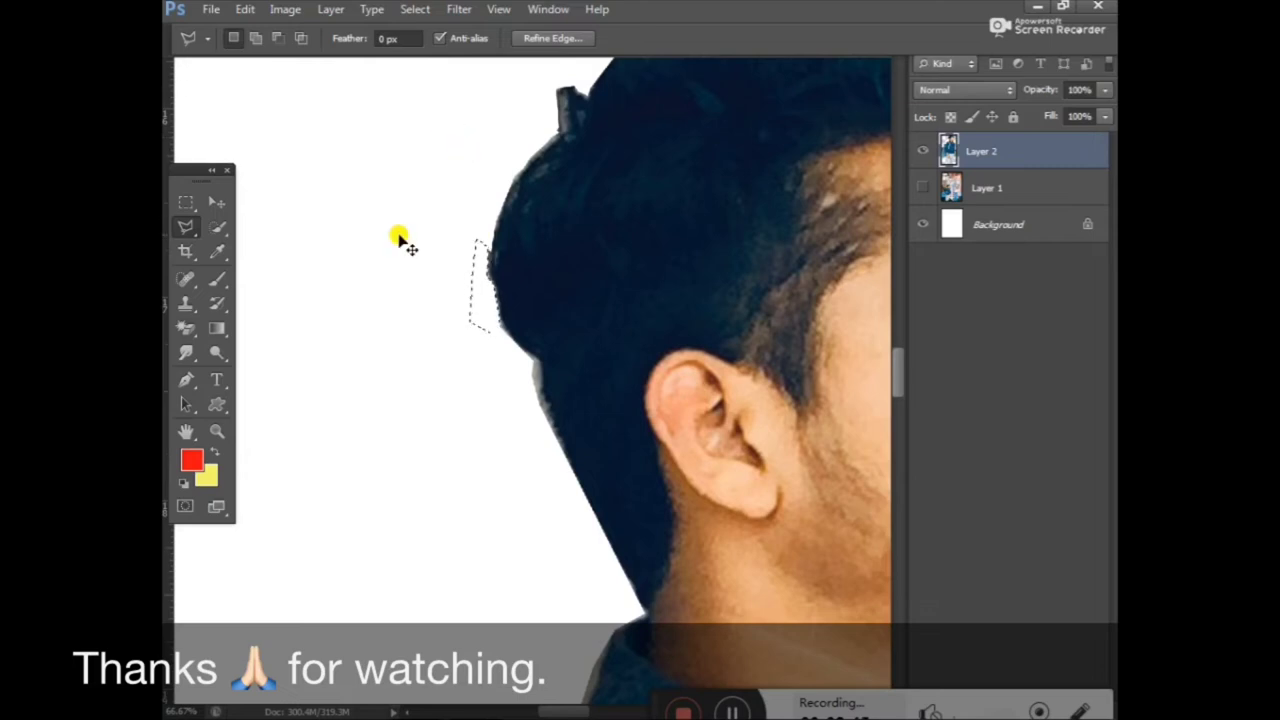
# Select the lower hair-edge fringe near the ear, delete it, and deselect.
pyautogui.hotkey('ctrl', 'd')
pyautogui.click(501, 327)
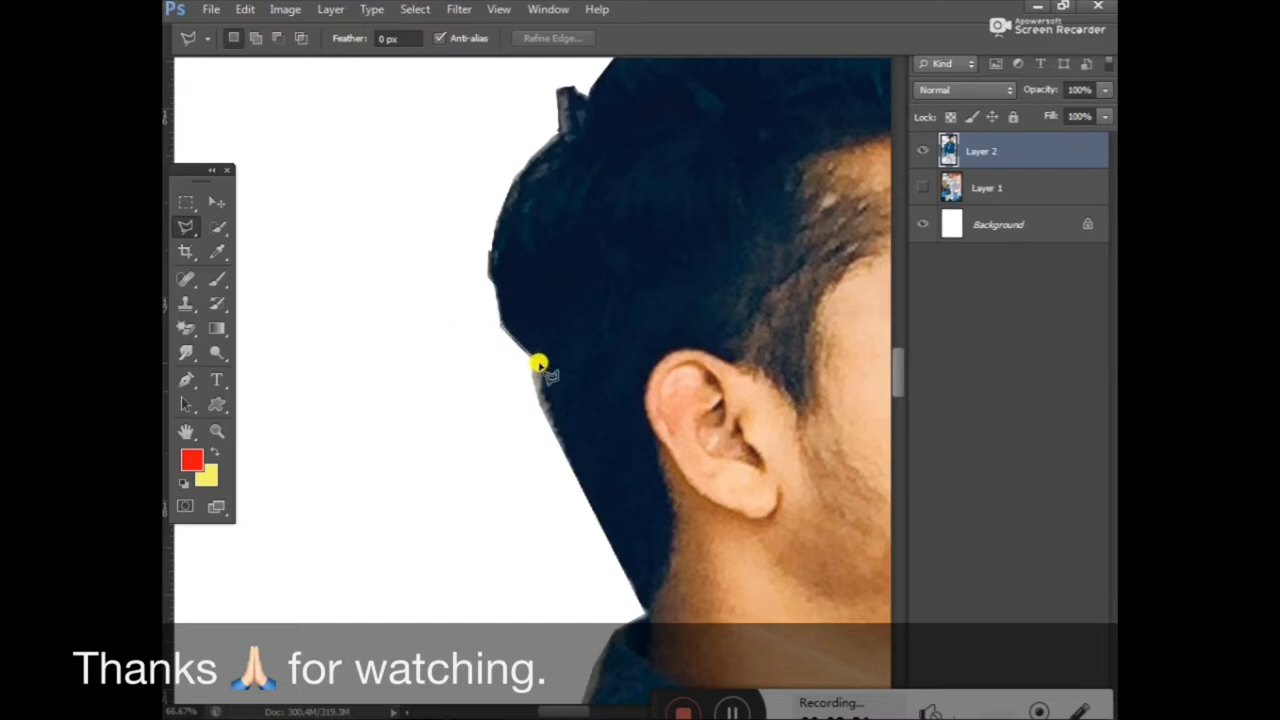
pyautogui.click(537, 363)
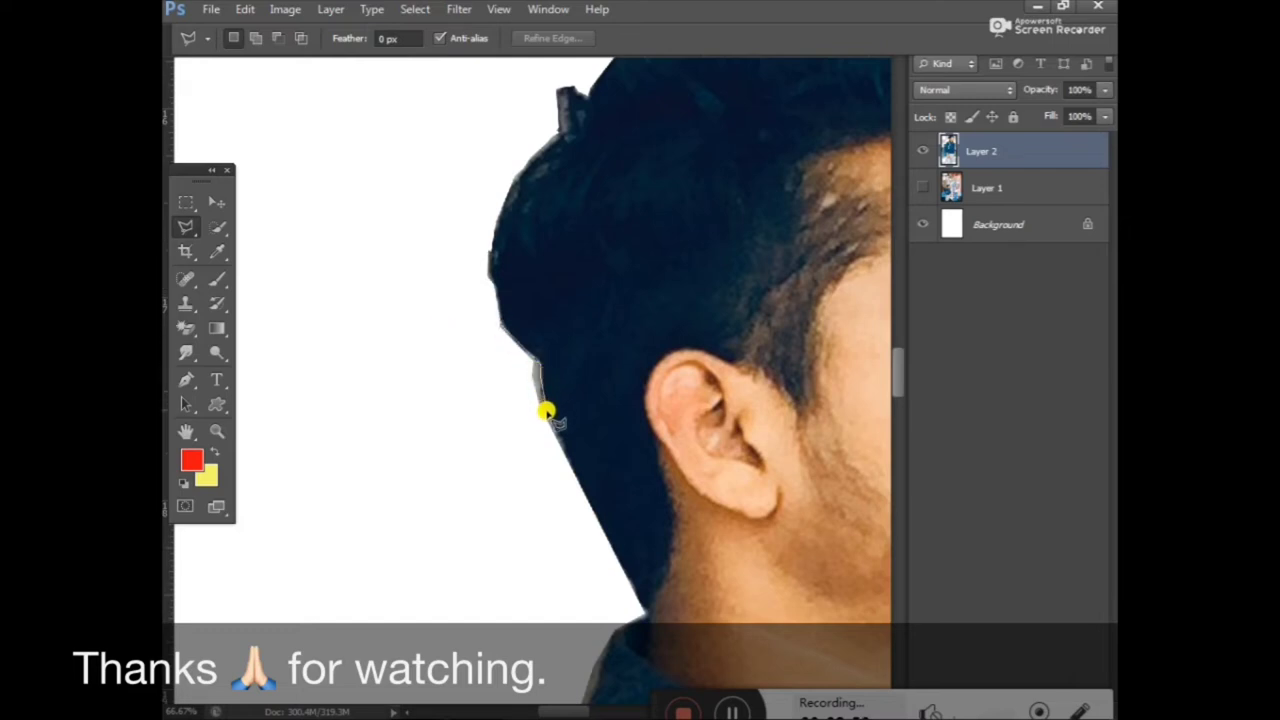
pyautogui.click(499, 330)
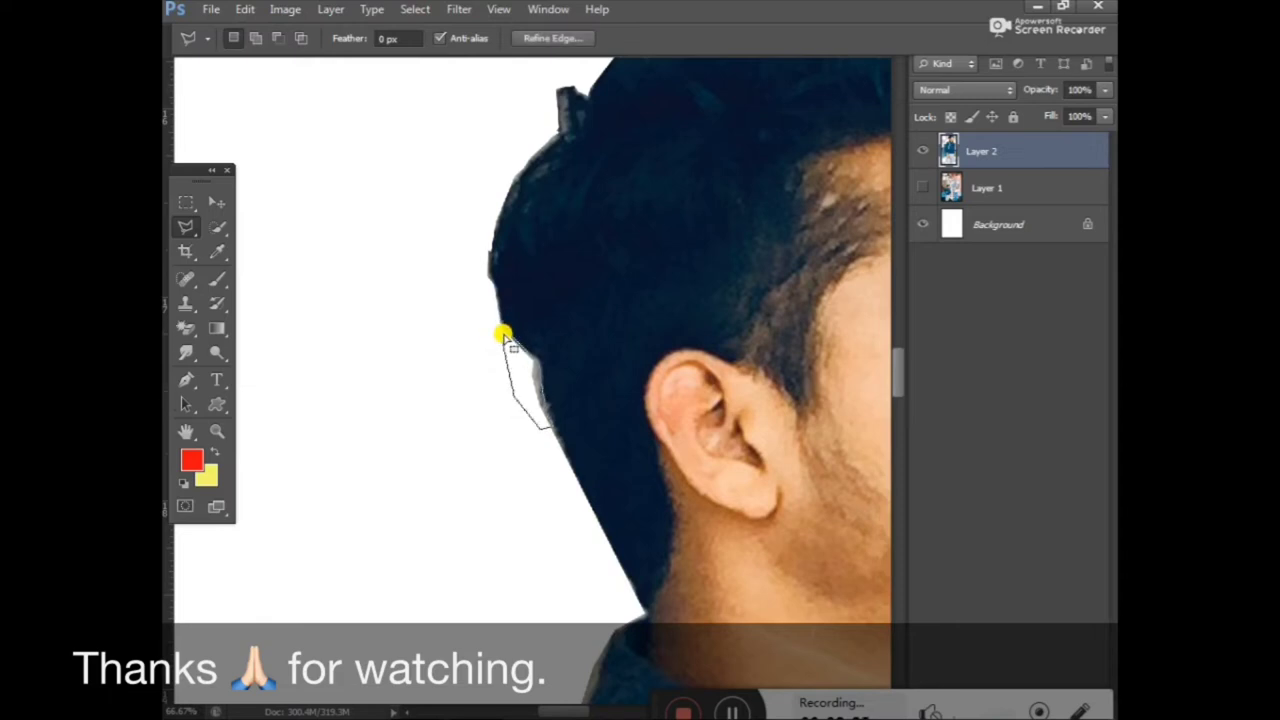
pyautogui.press('Delete')
pyautogui.hotkey('ctrl', 'd')
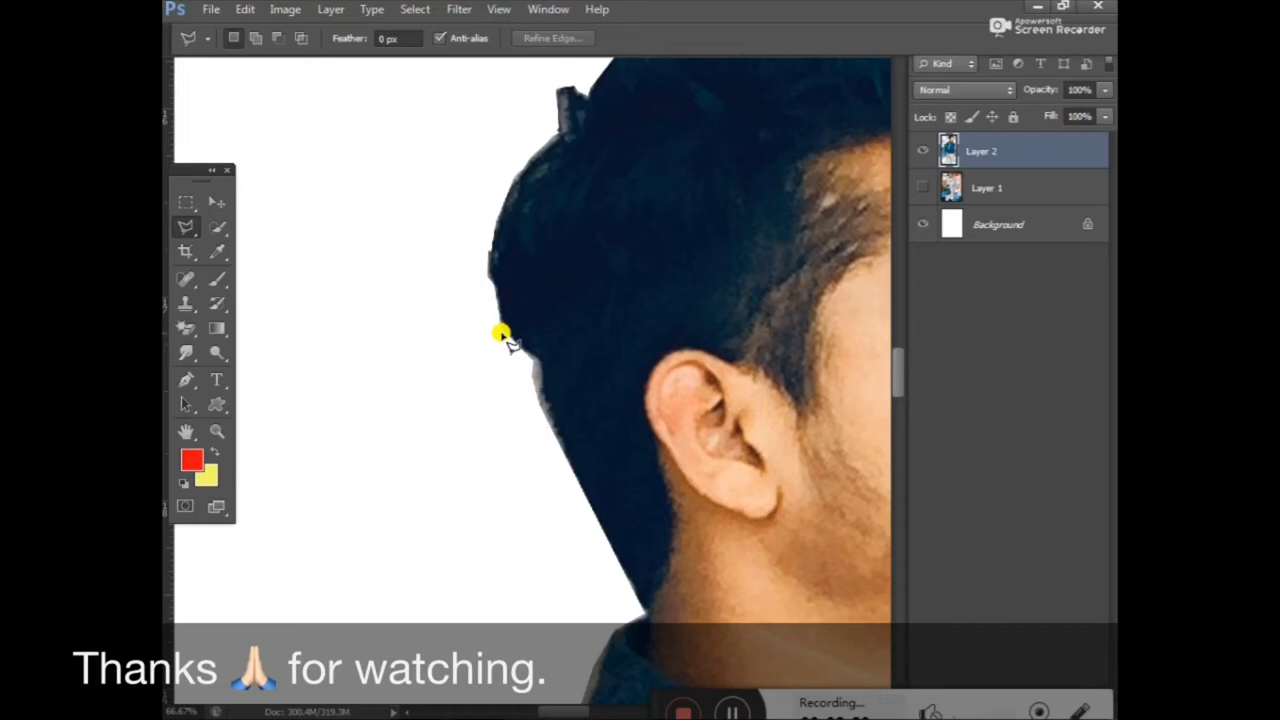
# Outline the remaining fringe along the back of the head into a selection.
pyautogui.click(499, 330)
pyautogui.click(501, 387)
pyautogui.click(545, 415)
pyautogui.click(503, 331)
pyautogui.click(507, 424)
pyautogui.click(545, 438)
pyautogui.click(503, 333)
pyautogui.click(500, 330)
pyautogui.click(506, 423)
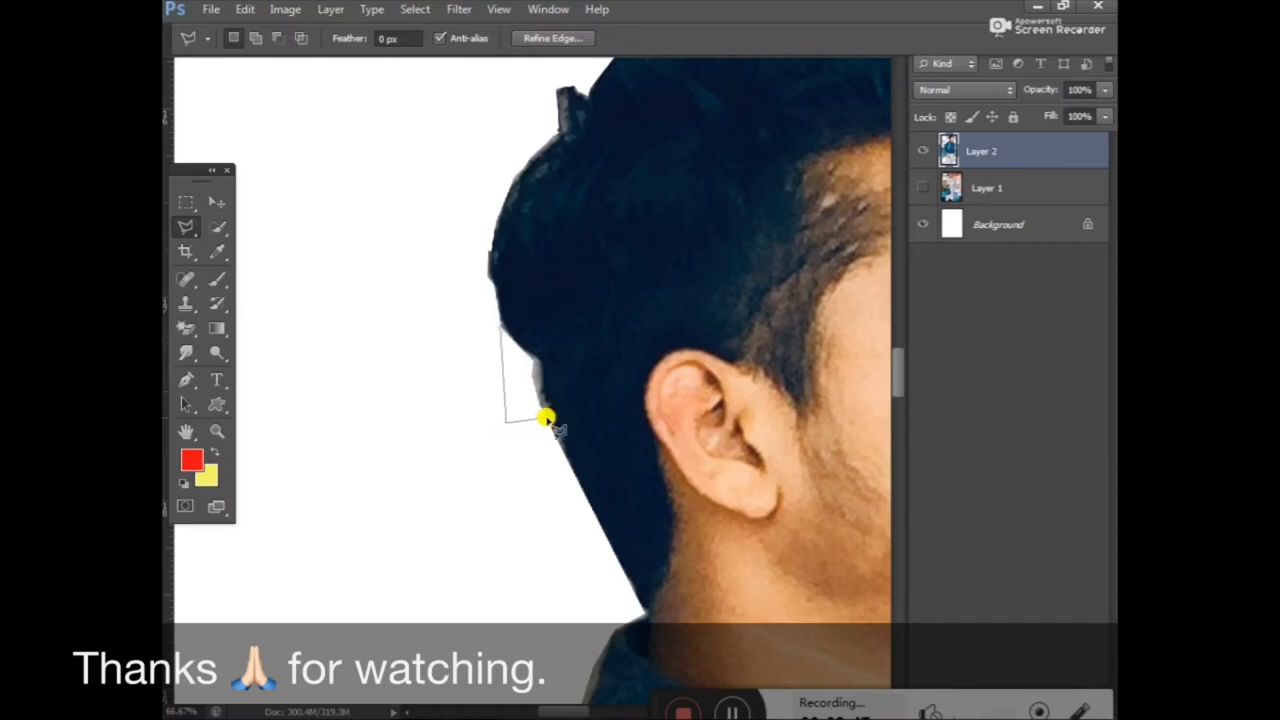
pyautogui.click(545, 420)
pyautogui.click(541, 367)
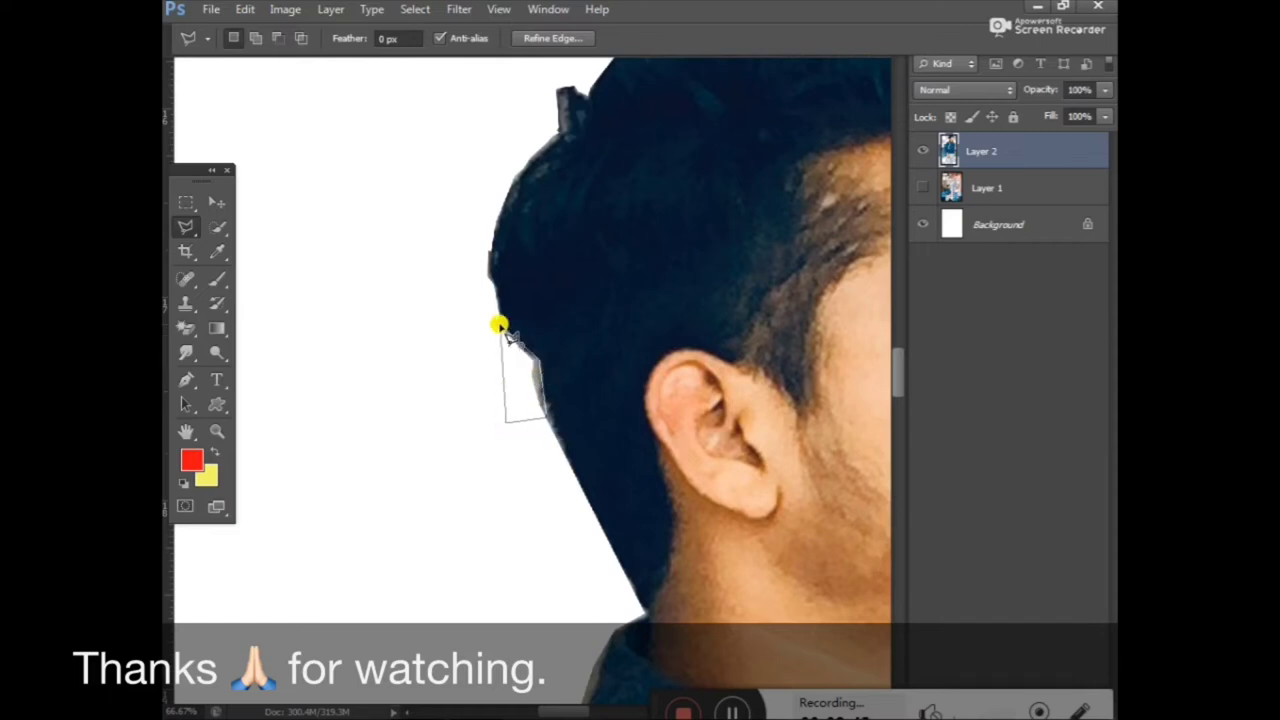
pyautogui.click(500, 327)
# Delete the stray pixels behind the head and deselect.
pyautogui.press('Delete')
pyautogui.hotkey('ctrl', 'd')
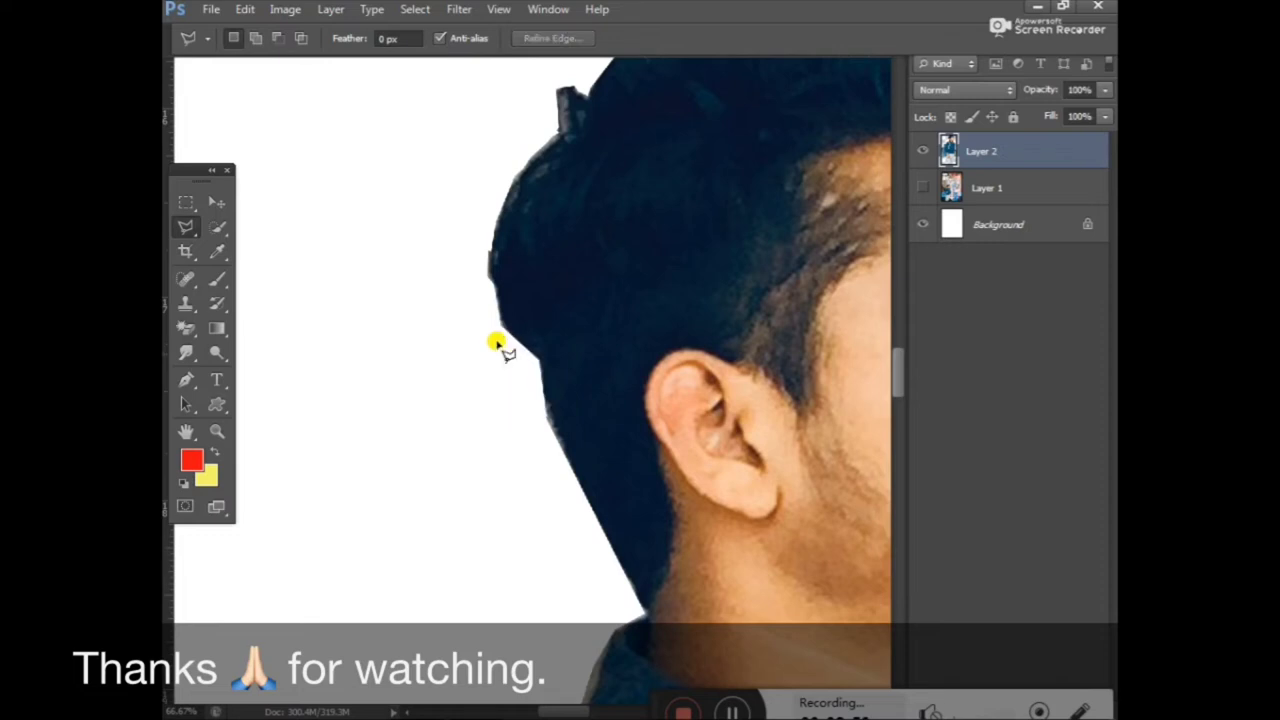
pyautogui.scroll(-1, 520, 400)
pyautogui.scroll(-2, 520, 400)
pyautogui.scroll(-2, 520, 400)
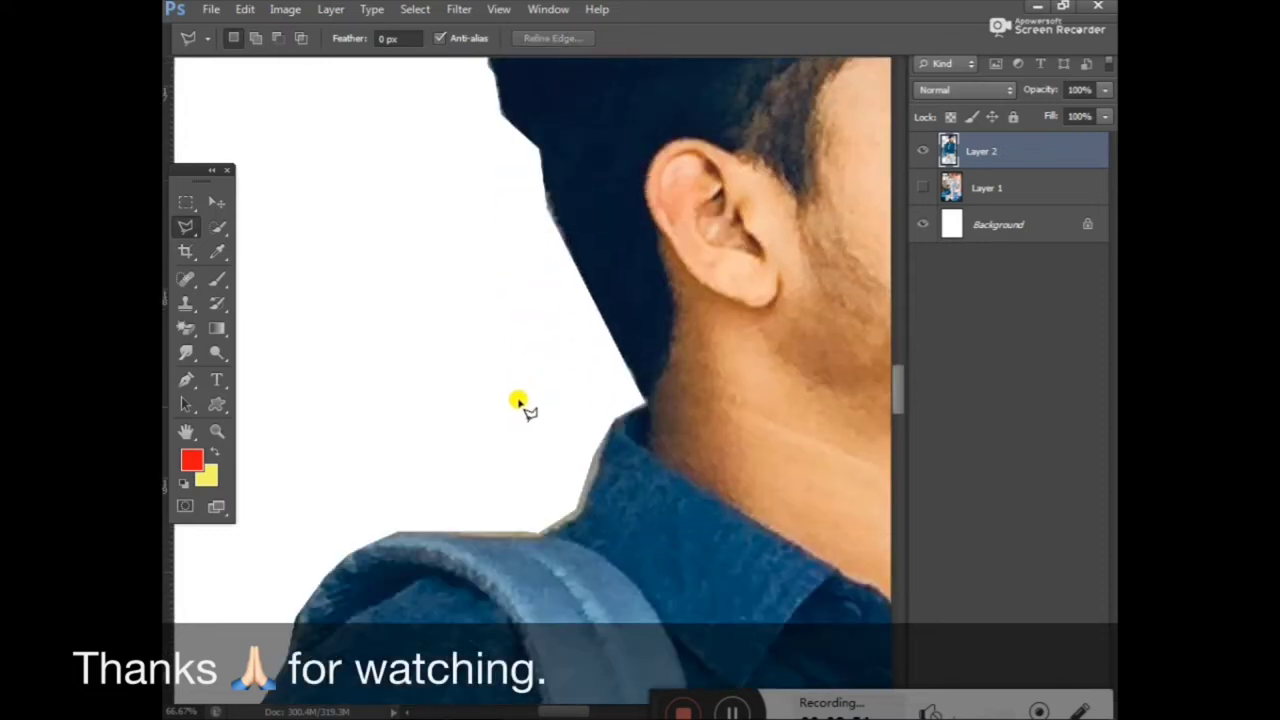
# Outline the ragged fringe above the man's shoulder and clear it.
pyautogui.click(400, 533)
pyautogui.click(545, 533)
pyautogui.click(580, 513)
pyautogui.click(606, 436)
pyautogui.click(607, 409)
pyautogui.click(397, 463)
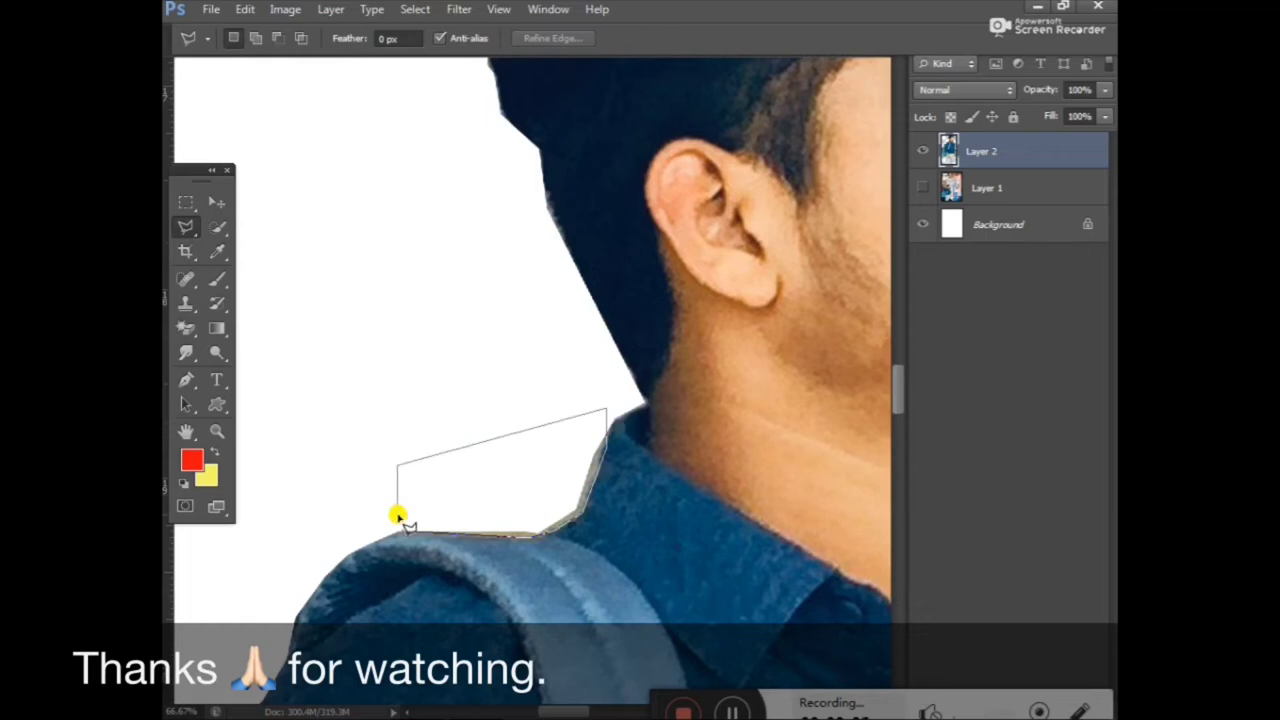
pyautogui.click(402, 531)
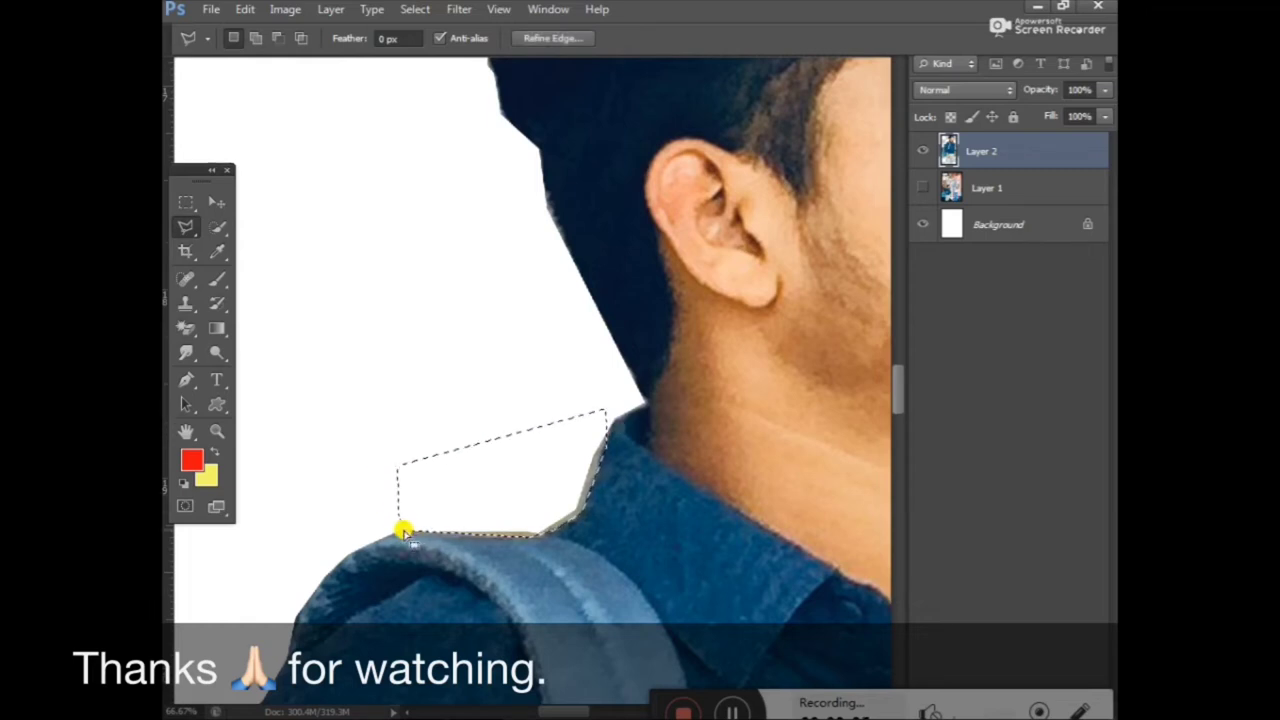
pyautogui.hotkey('ctrl', 'd')
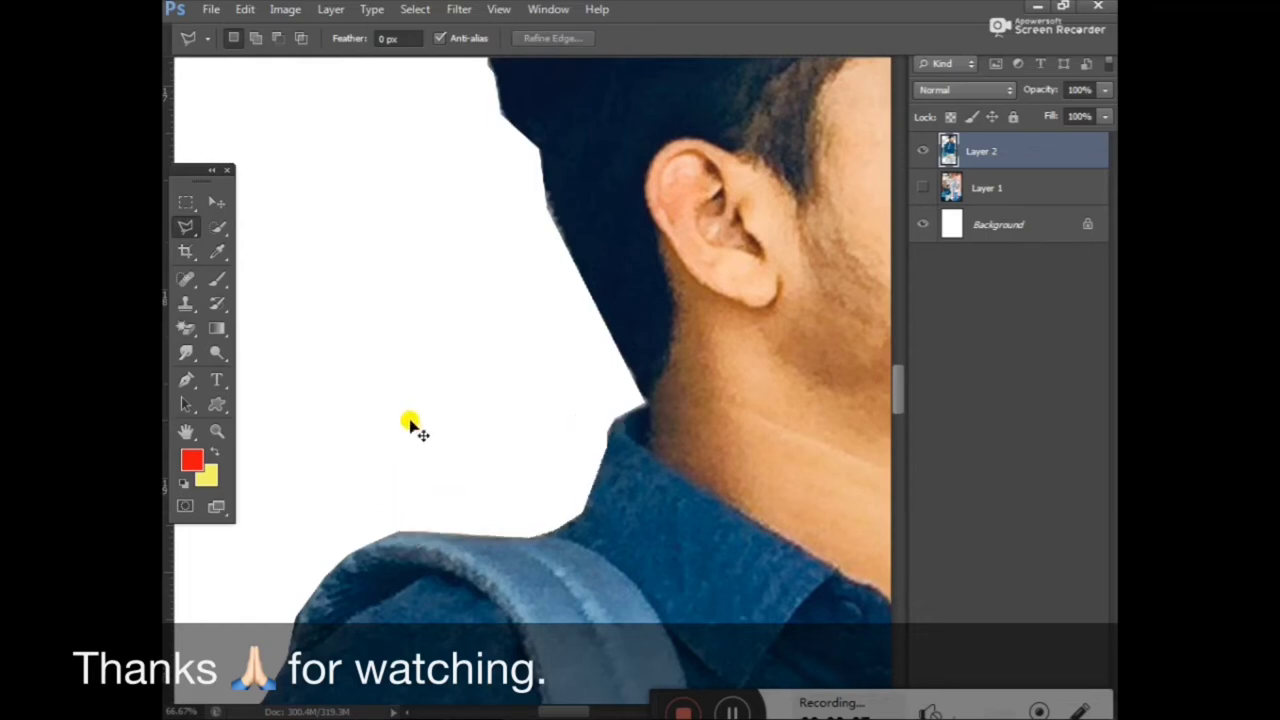
# Zoom to 100% and pan to the backpack's top edge.
pyautogui.scroll(-1, 408, 430)
pyautogui.scroll(-1, 404, 431)
pyautogui.scroll(-2, 405, 433)
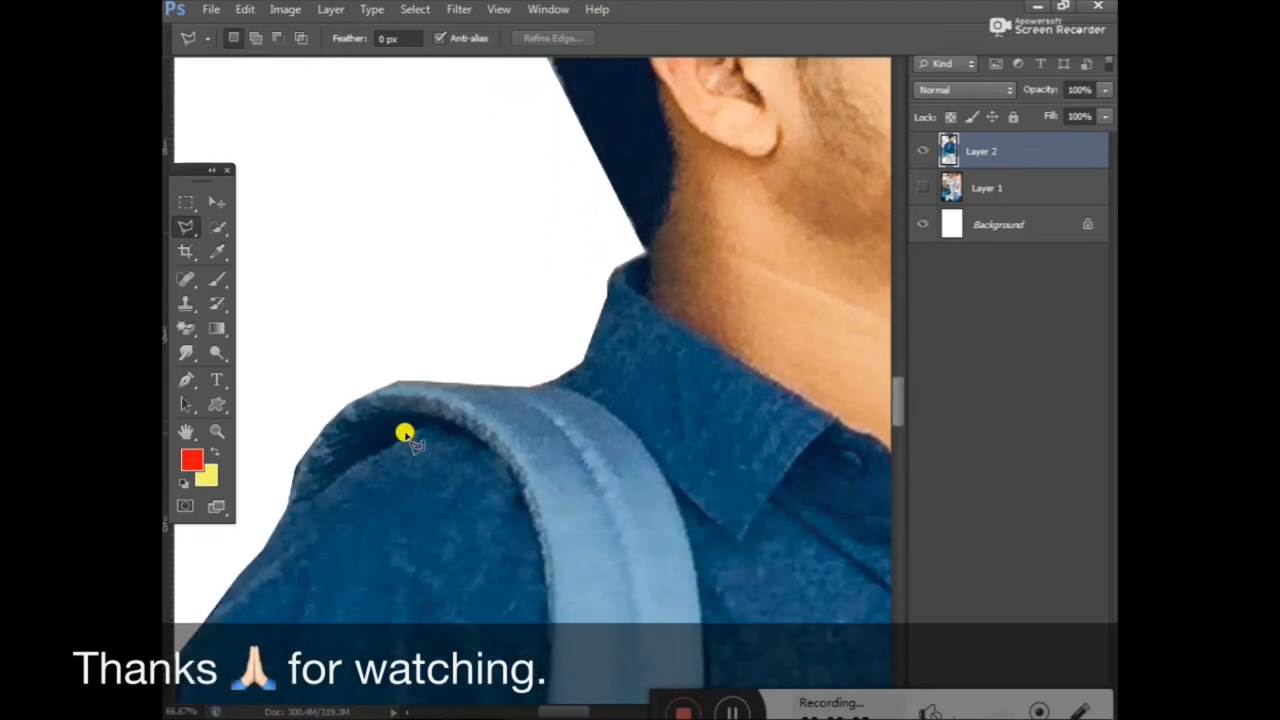
pyautogui.scroll(-1, 400, 434)
pyautogui.scroll(-2, 355, 441)
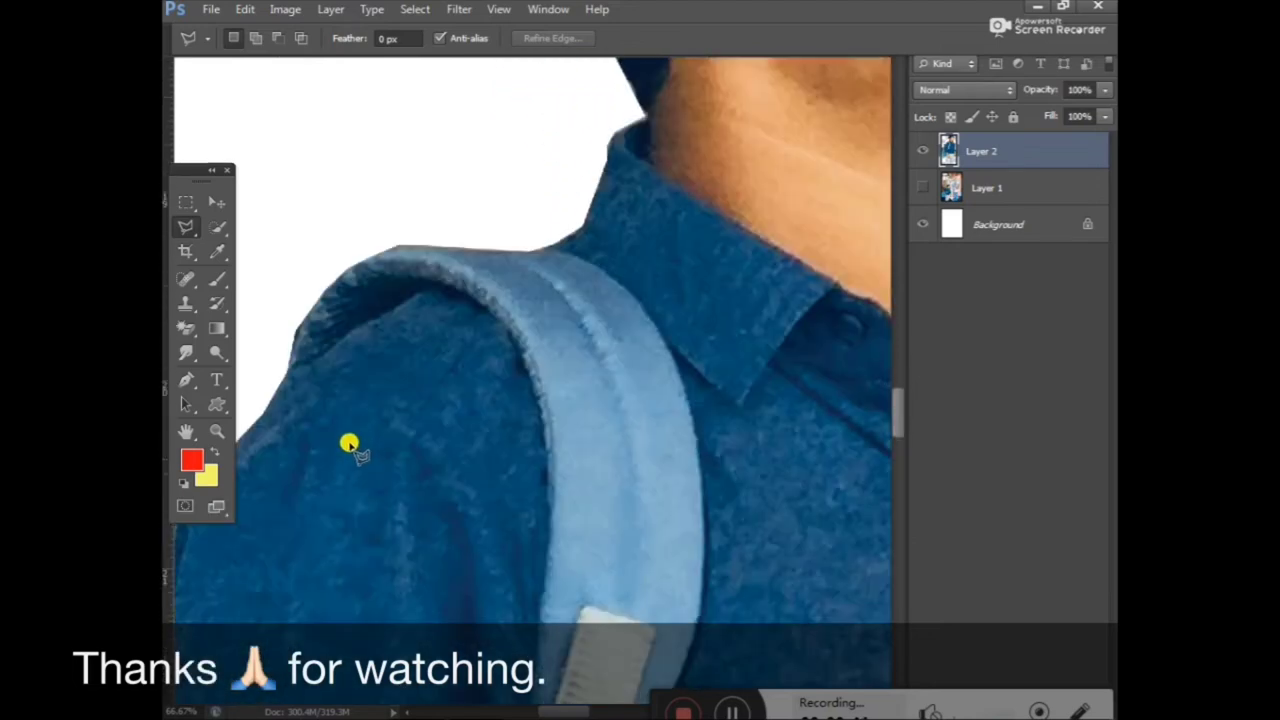
pyautogui.moveTo(572, 710); pyautogui.dragTo(551, 705)
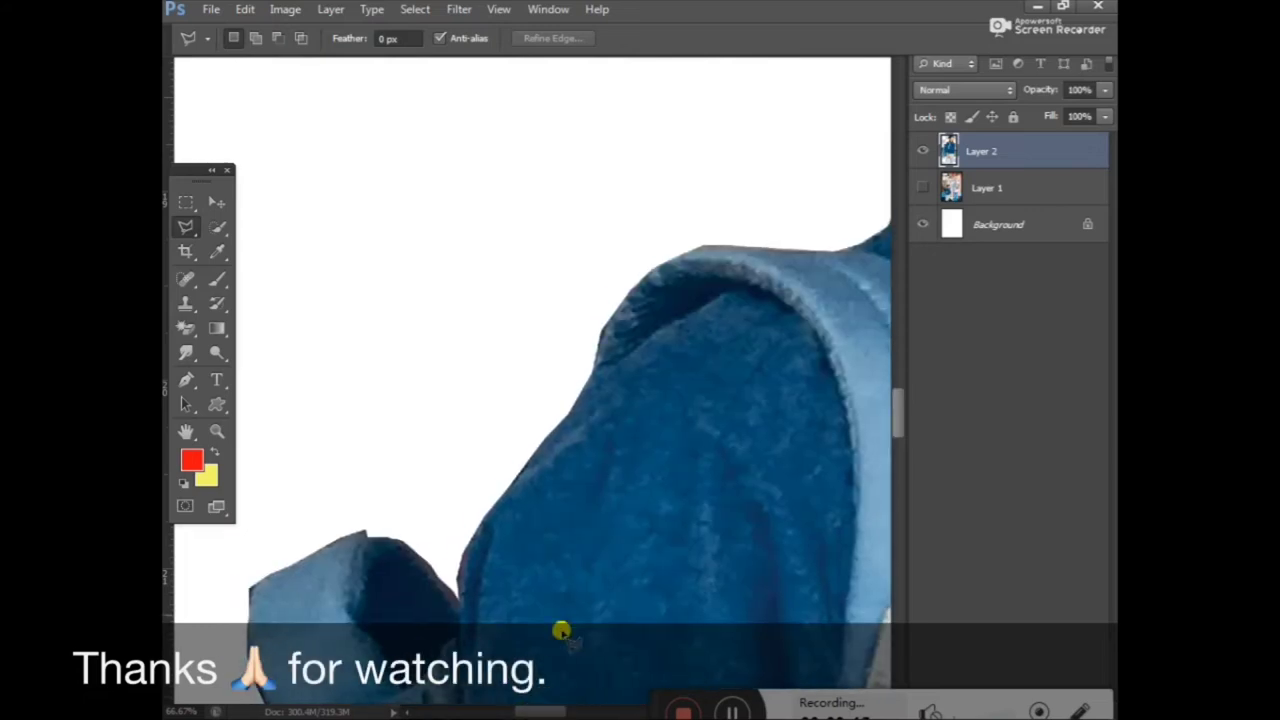
pyautogui.hotkey('ctrl', '+')
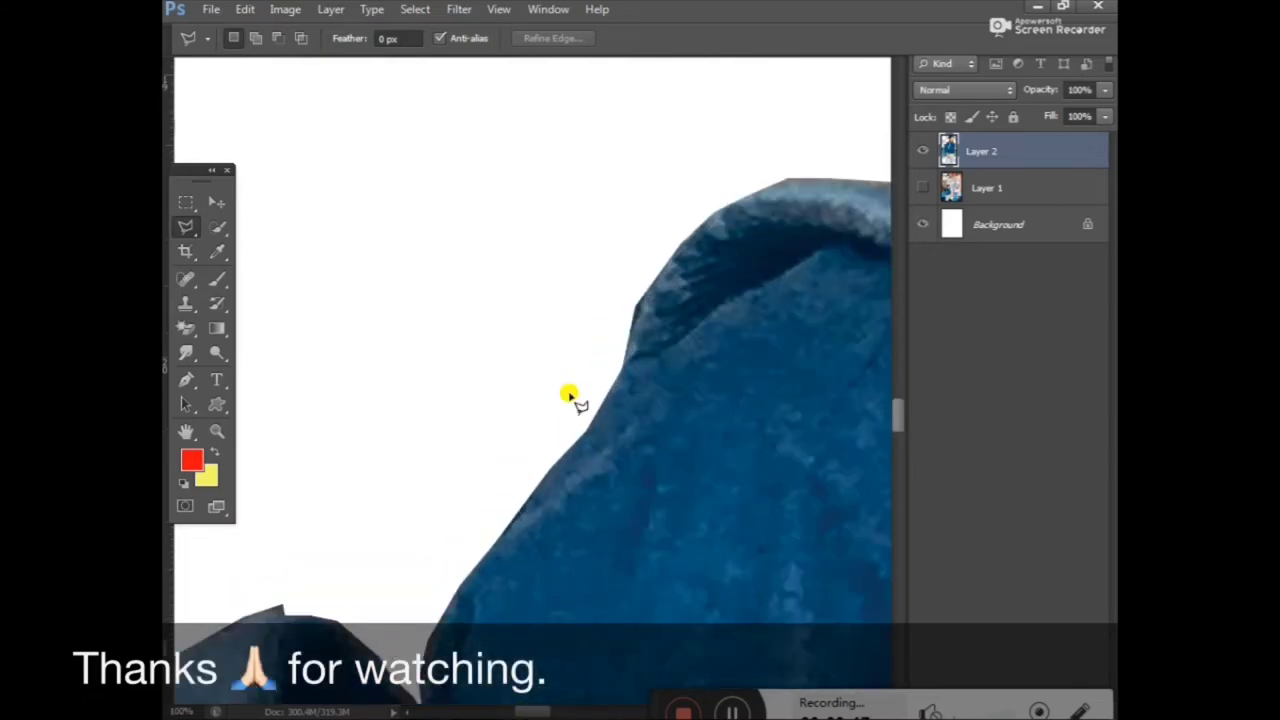
pyautogui.scroll(1, 590, 370)
pyautogui.scroll(3, 585, 428)
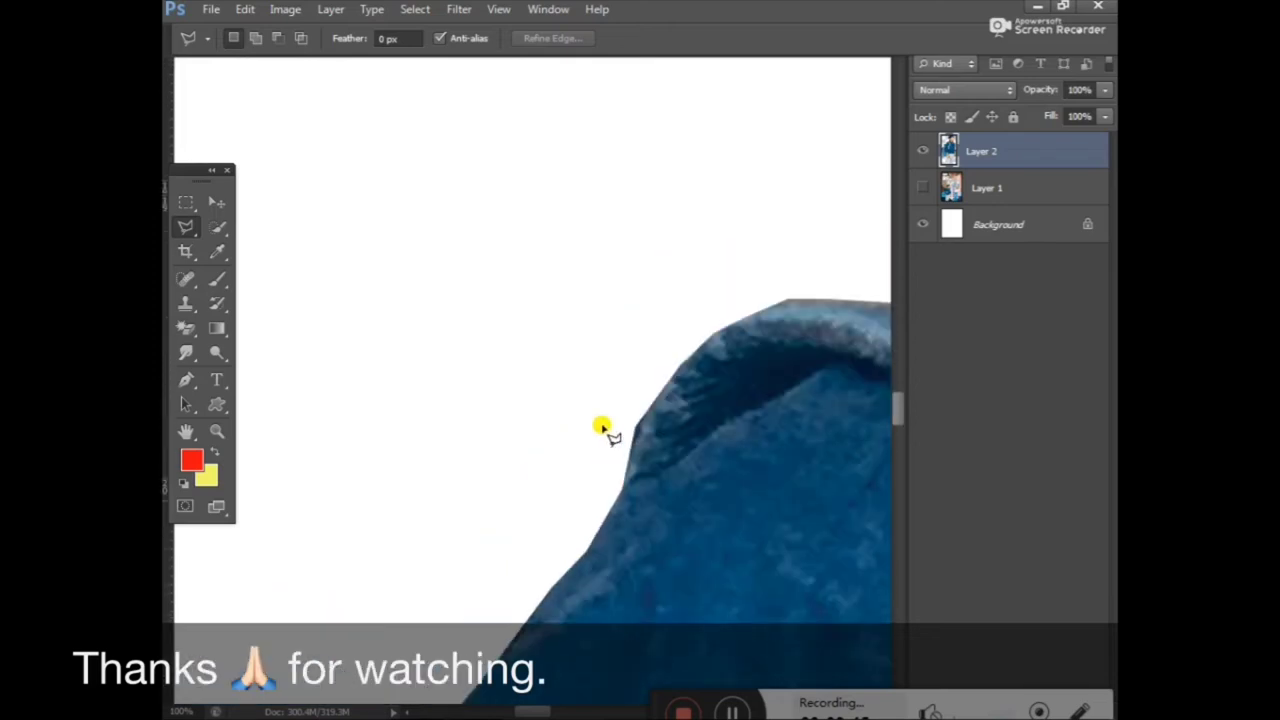
pyautogui.moveTo(530, 712)
pyautogui.mouseDown()
pyautogui.moveTo(556, 712)
pyautogui.moveTo(541, 627)
pyautogui.mouseUp()
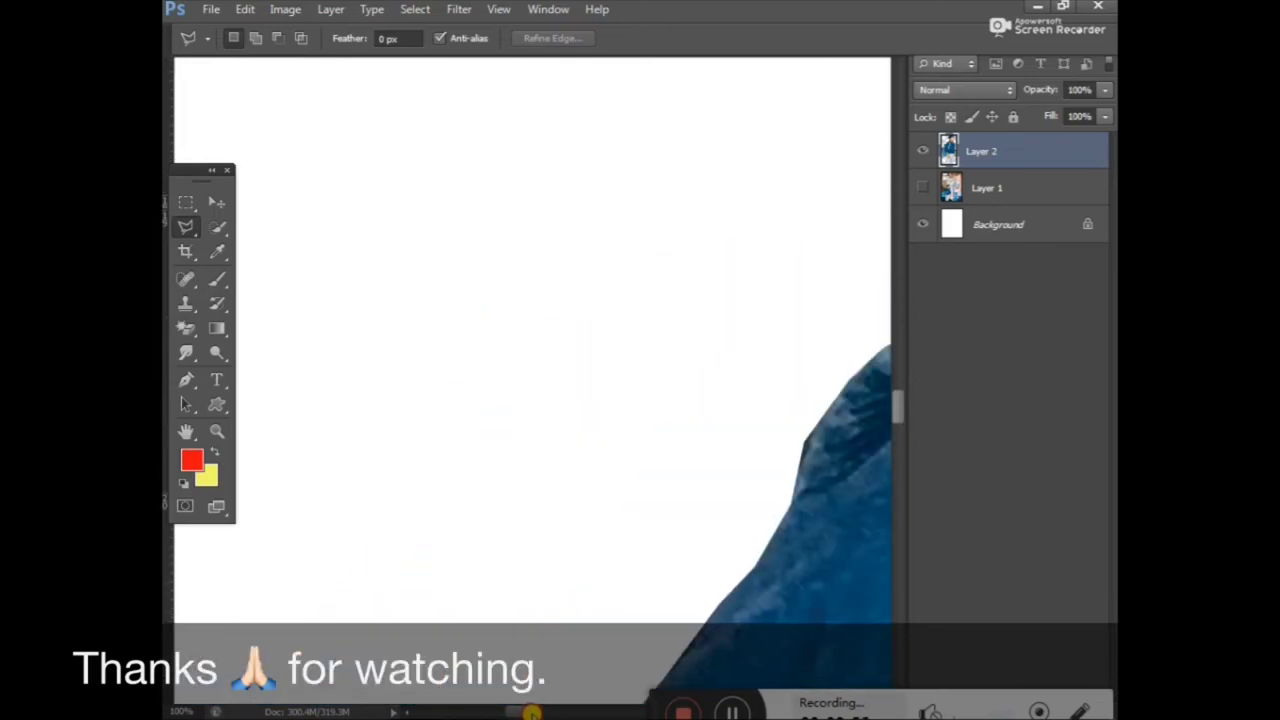
# Lasso the stray fringe along the backpack's top edge and the gap, then clear it.
pyautogui.scroll(-3, 541, 627)
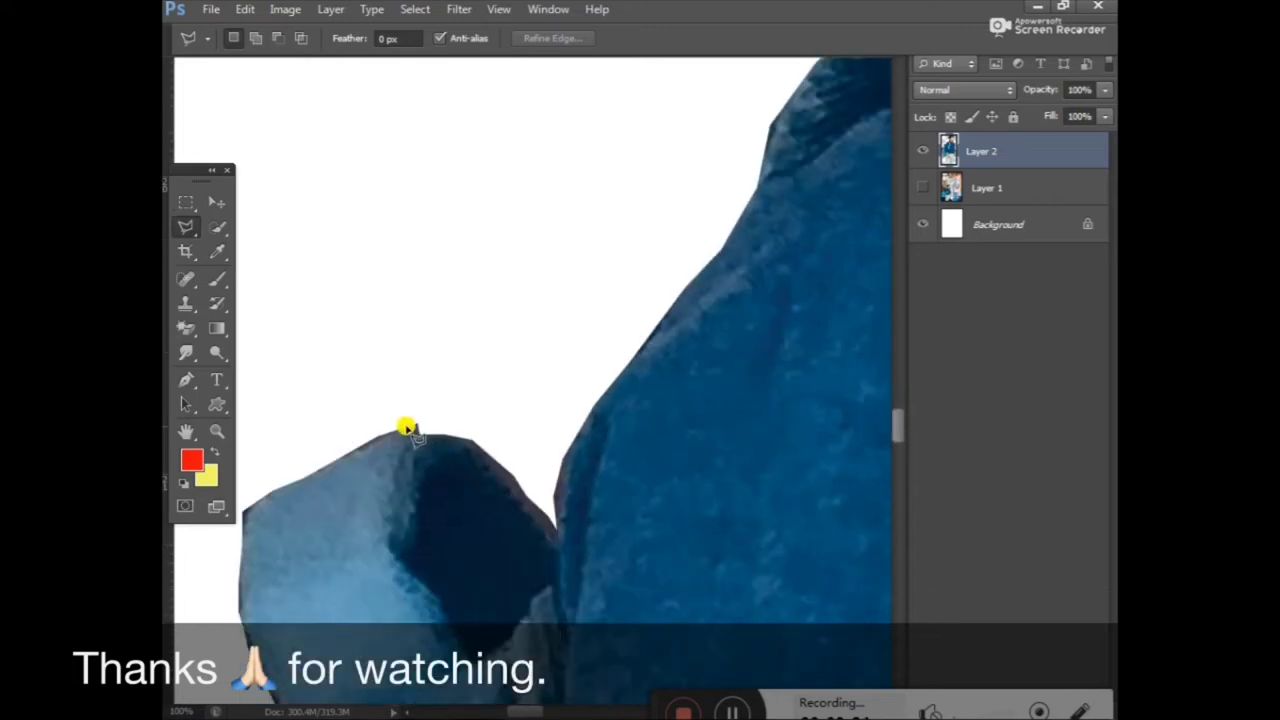
pyautogui.click(371, 444)
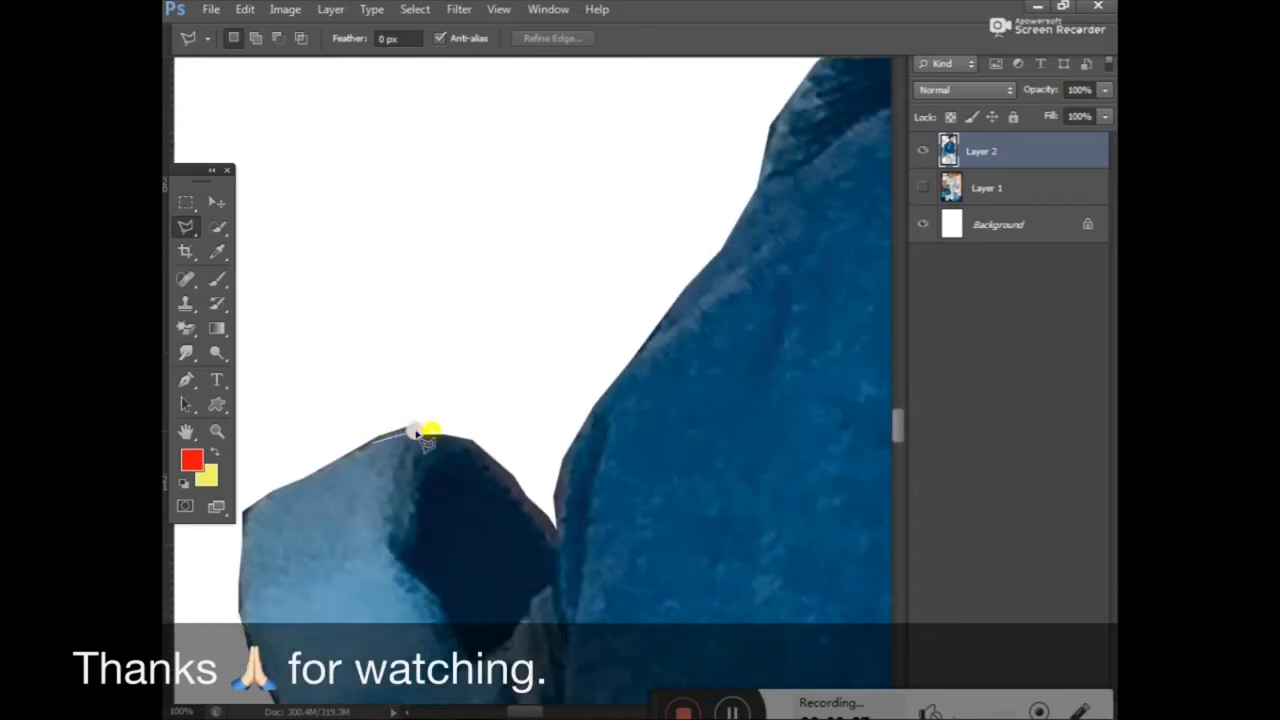
pyautogui.click(417, 429)
pyautogui.click(457, 437)
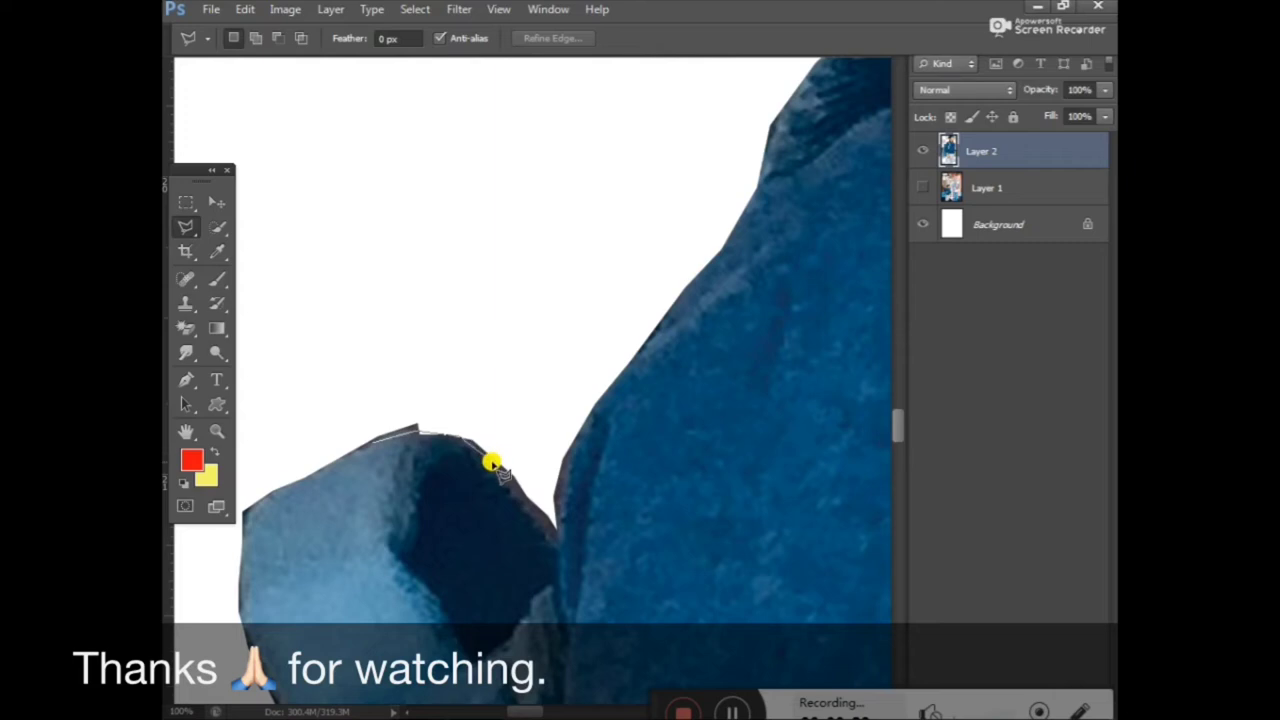
pyautogui.click(536, 513)
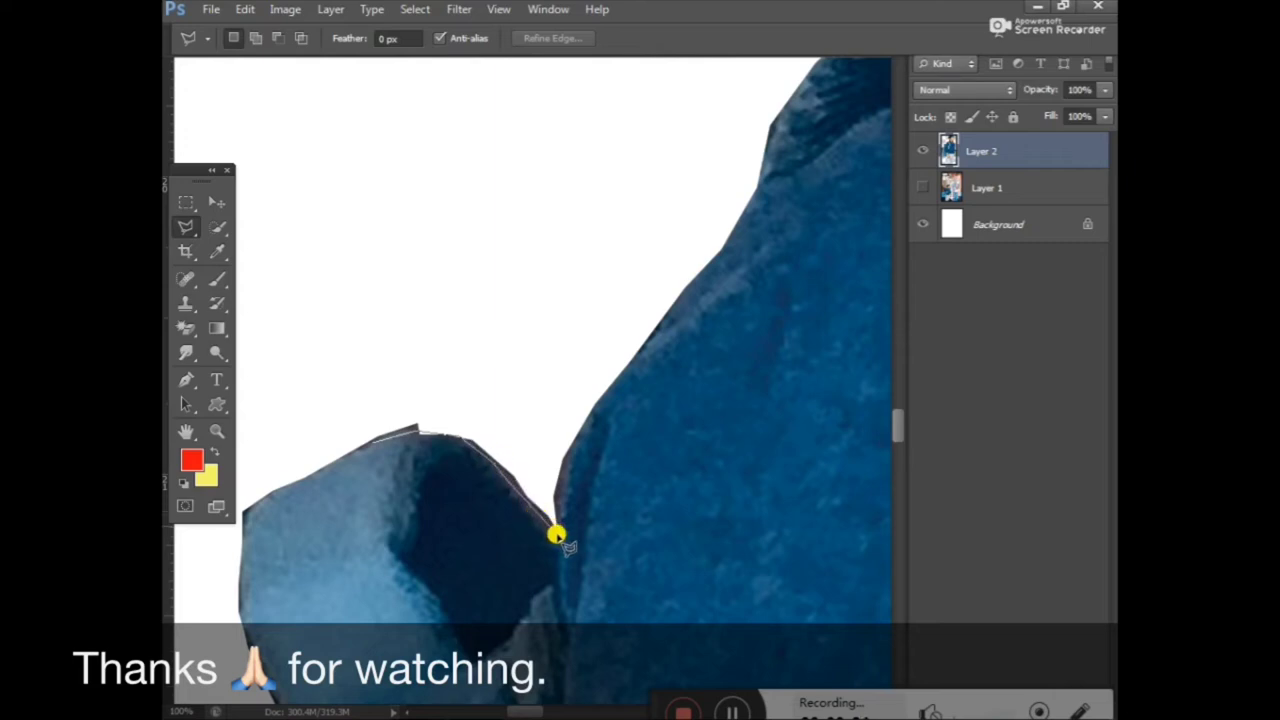
pyautogui.click(553, 539)
pyautogui.click(527, 452)
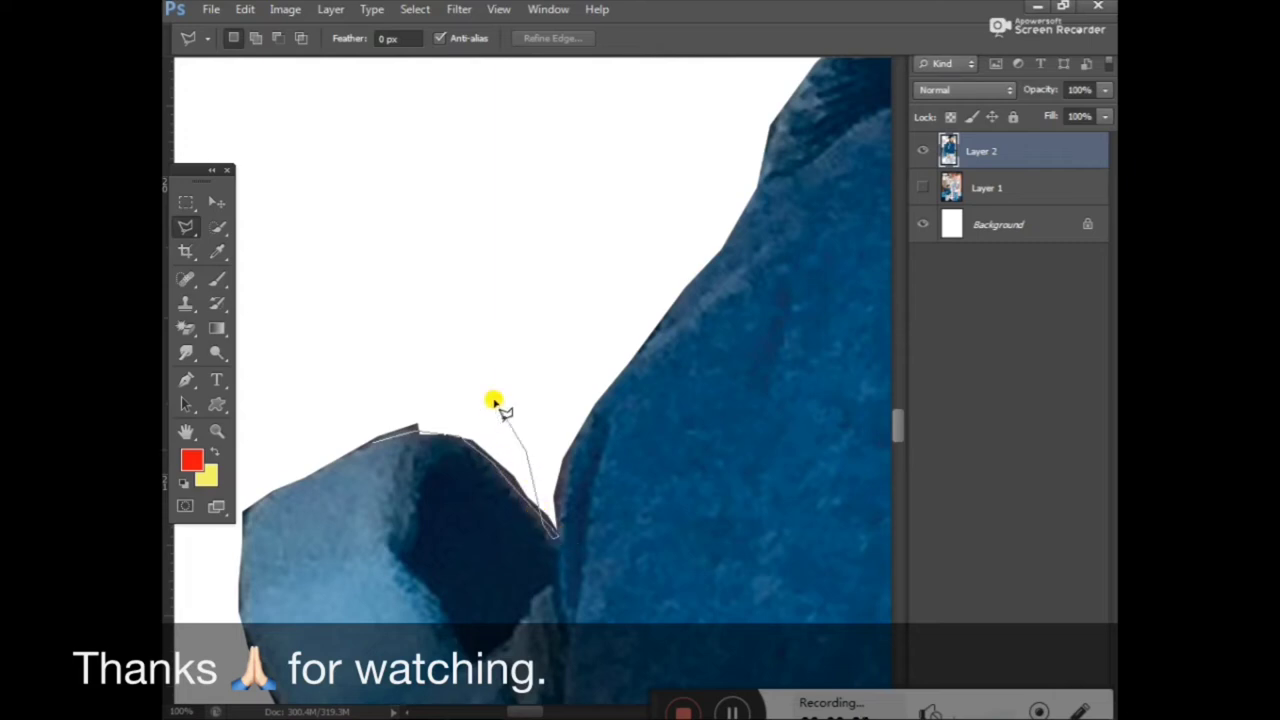
pyautogui.click(452, 392)
pyautogui.click(368, 398)
pyautogui.click(376, 437)
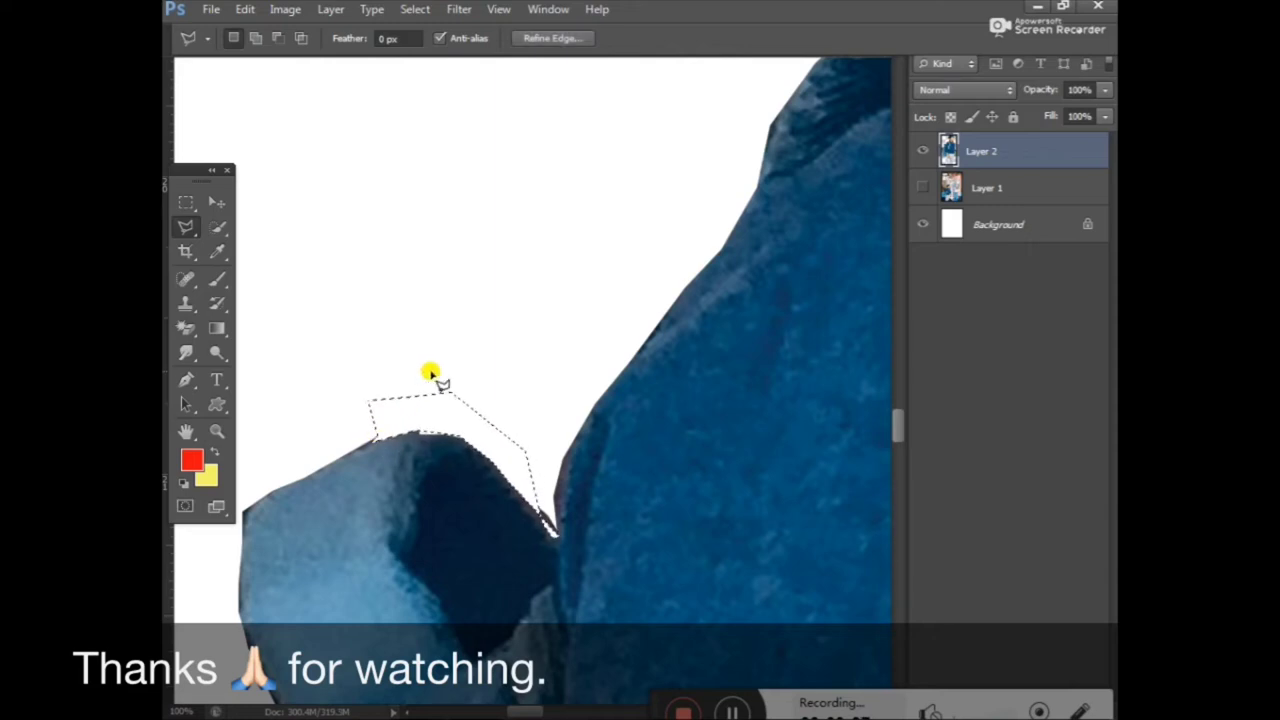
pyautogui.hotkey('ctrl', 'd')
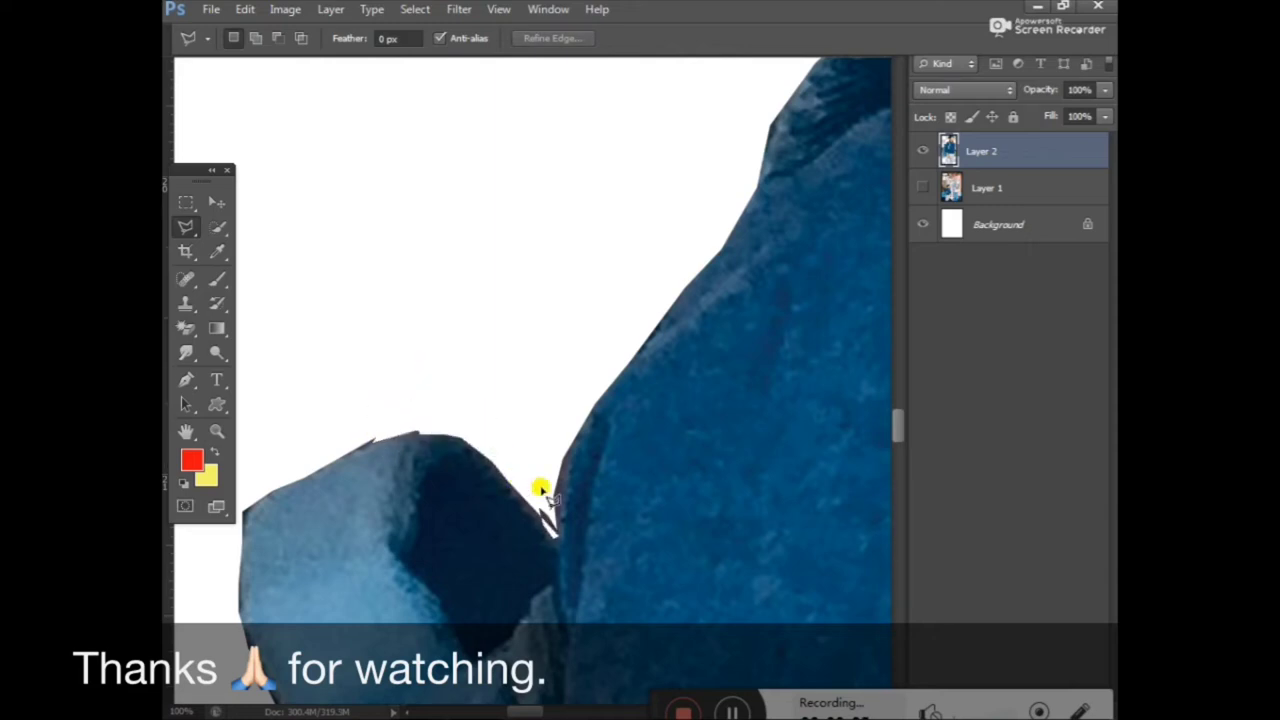
# Trim a small fringe at the strap's edge with a quick lasso selection.
pyautogui.click(533, 489)
pyautogui.click(556, 531)
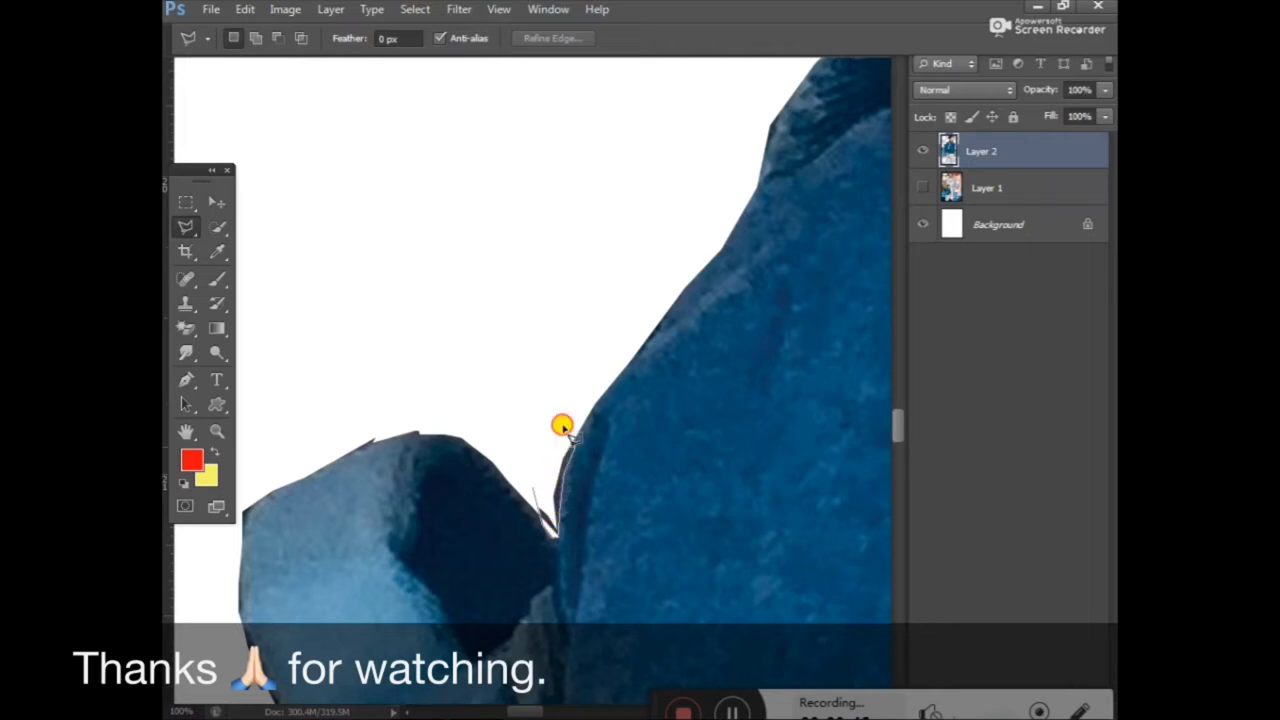
pyautogui.click(533, 490)
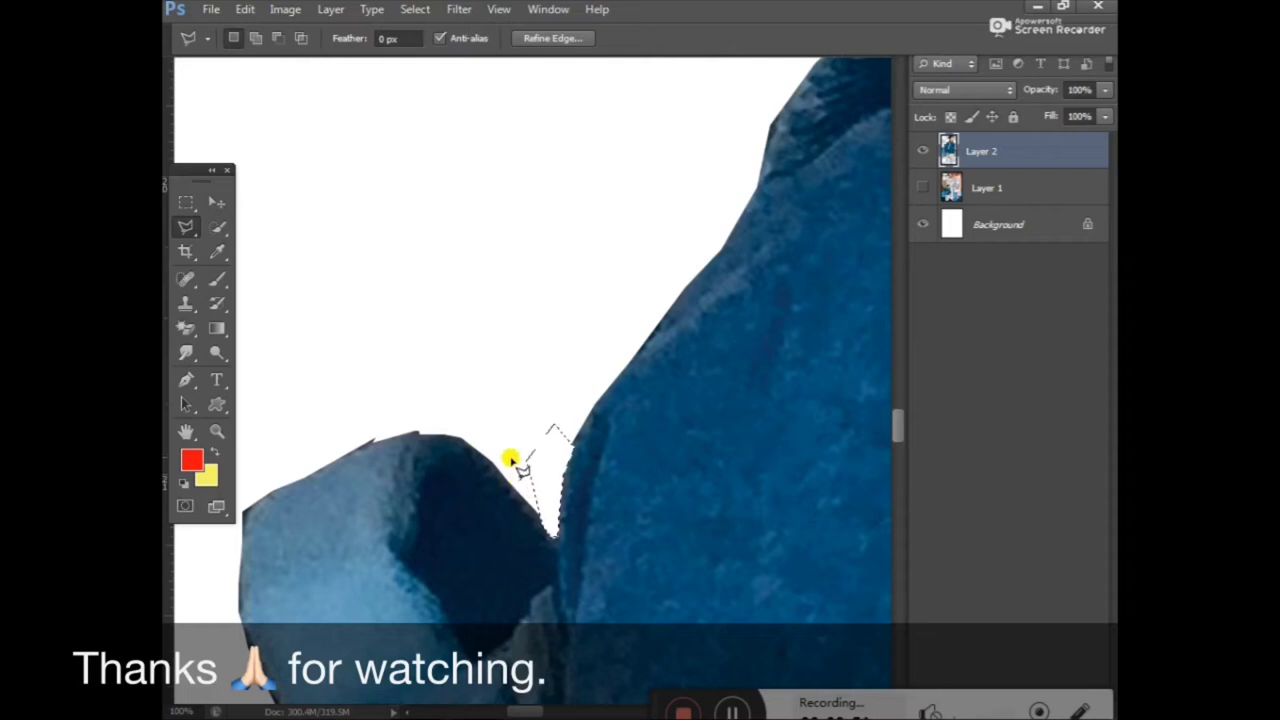
pyautogui.hotkey('ctrl', 'd')
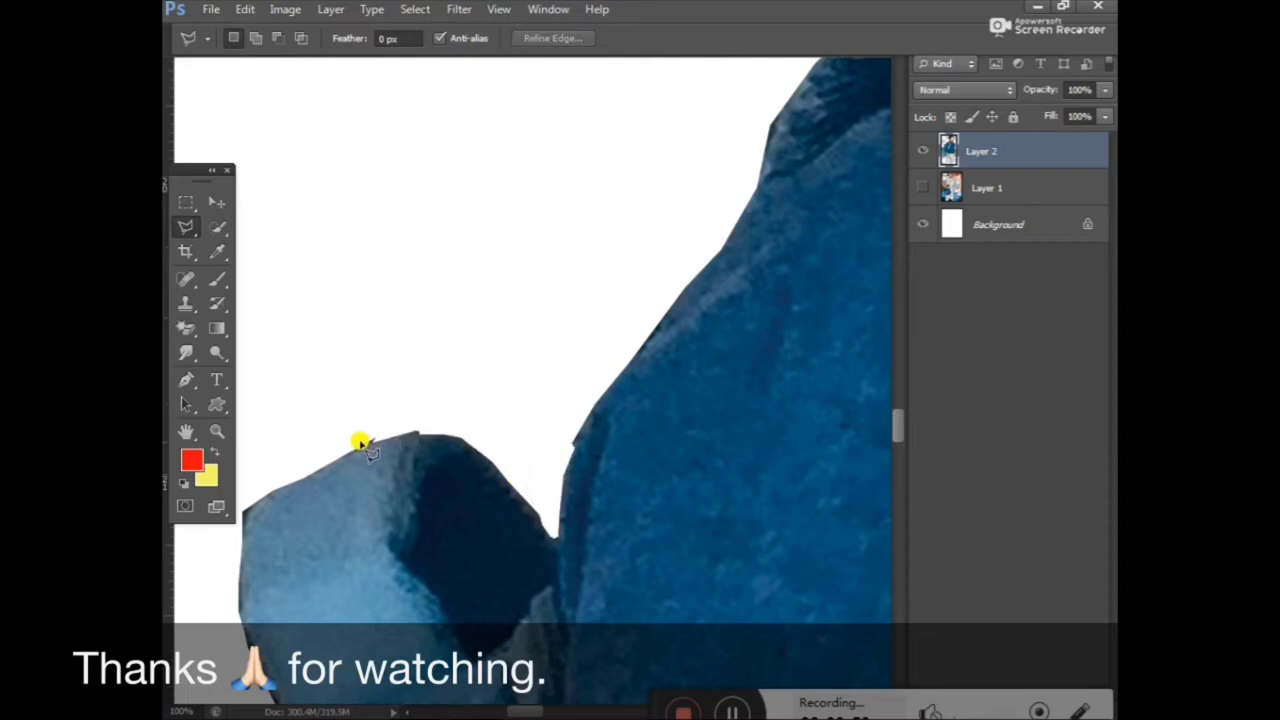
# Cut away the leftover pixels over the backpack's top corner.
pyautogui.click(362, 445)
pyautogui.click(416, 433)
pyautogui.click(430, 418)
pyautogui.click(360, 418)
pyautogui.click(360, 443)
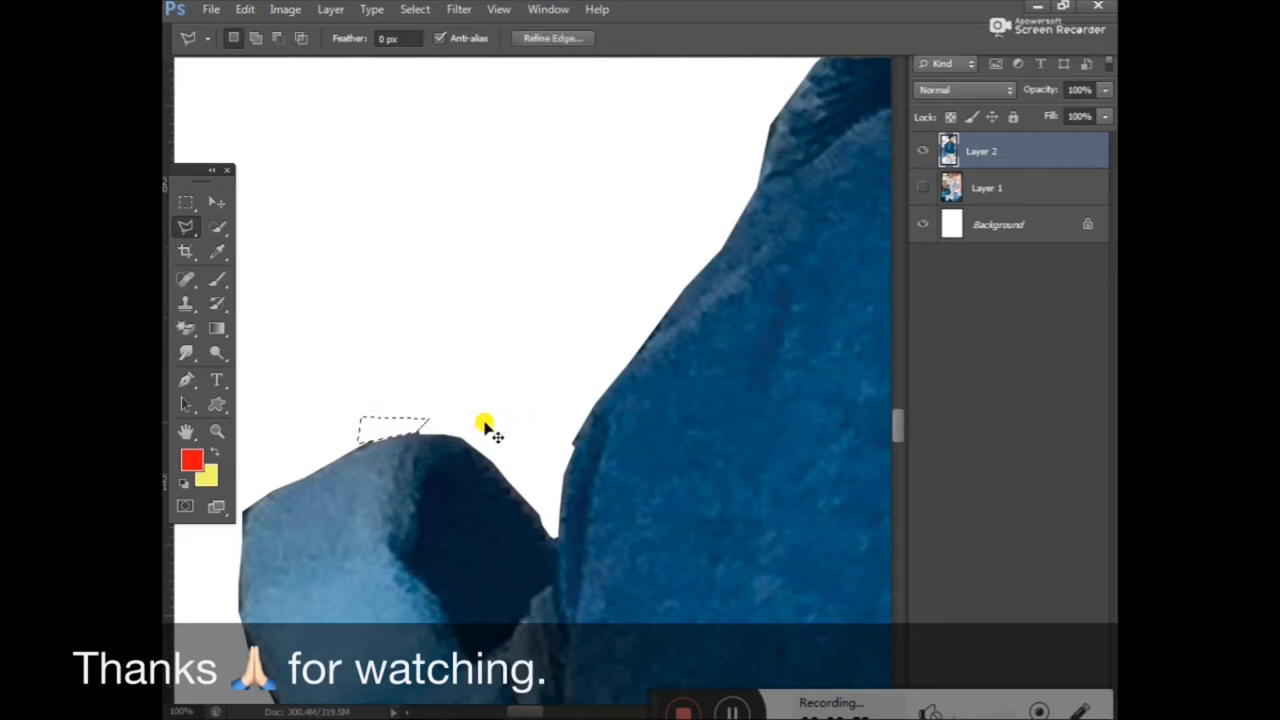
pyautogui.hotkey('ctrl', 'd')
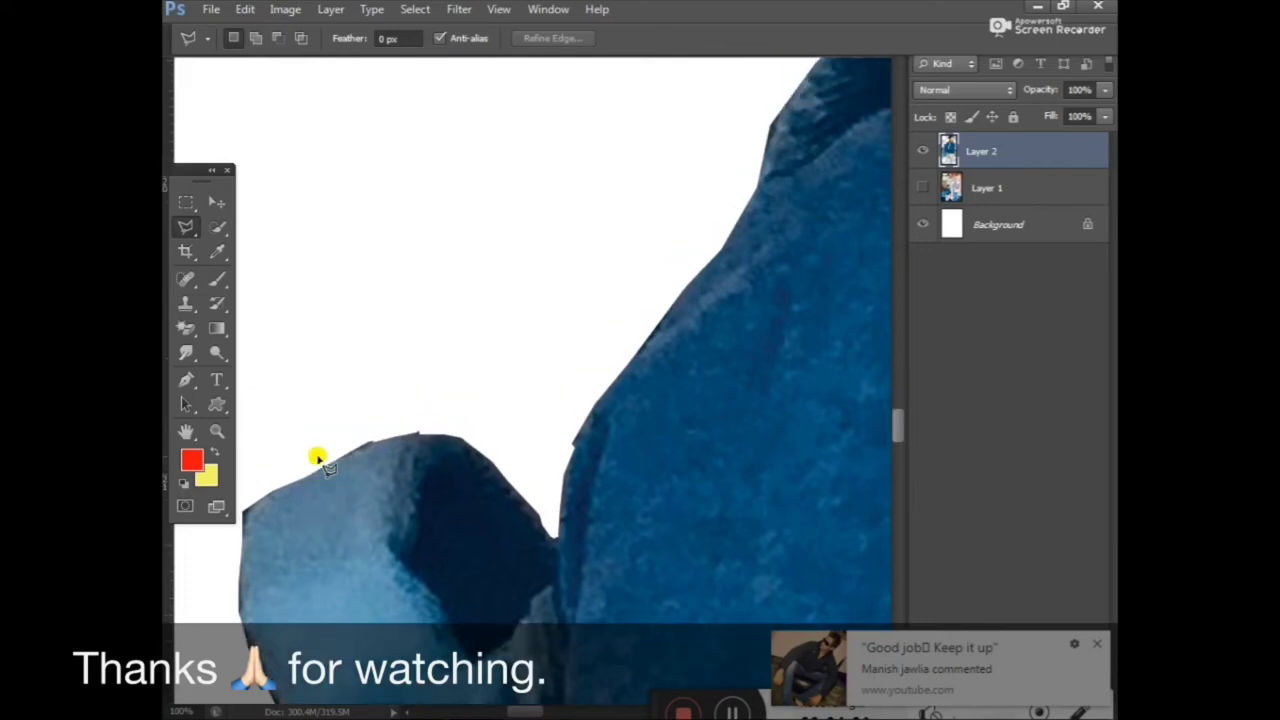
# Dismiss the comment notification and trim the fringe at the backpack's left edge.
pyautogui.click(1098, 643)
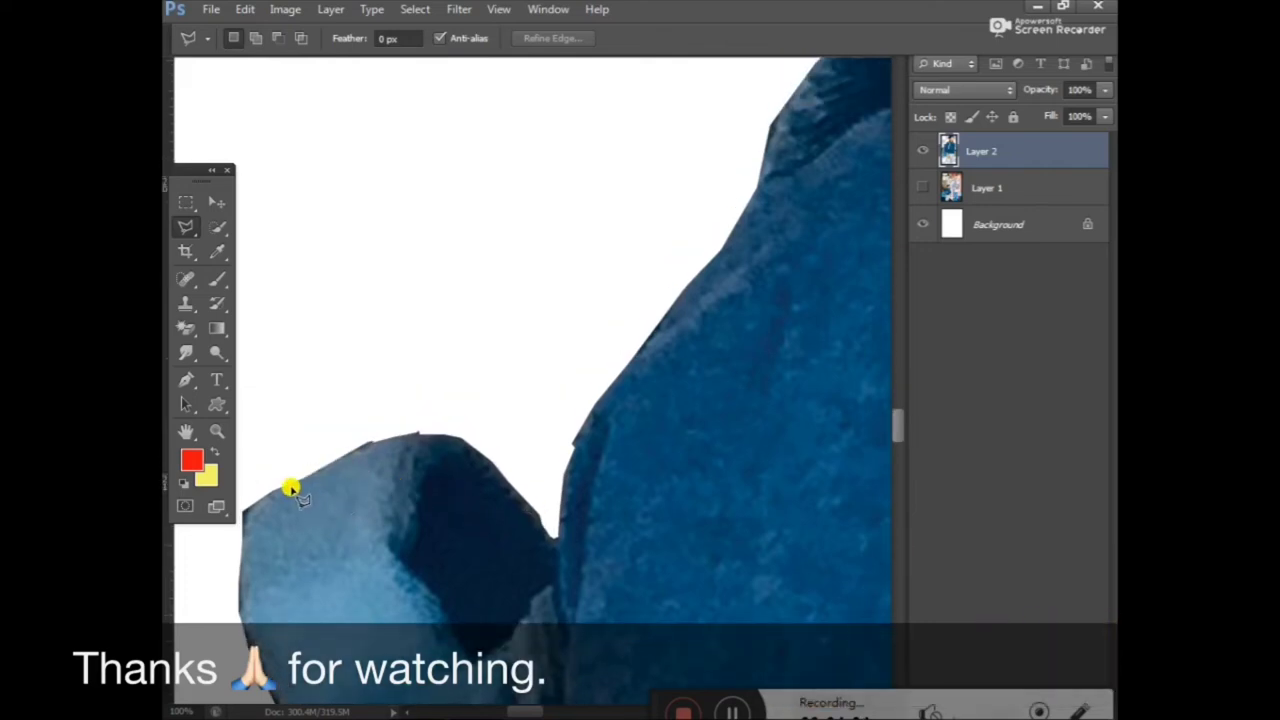
pyautogui.moveTo(528, 712); pyautogui.dragTo(518, 712)
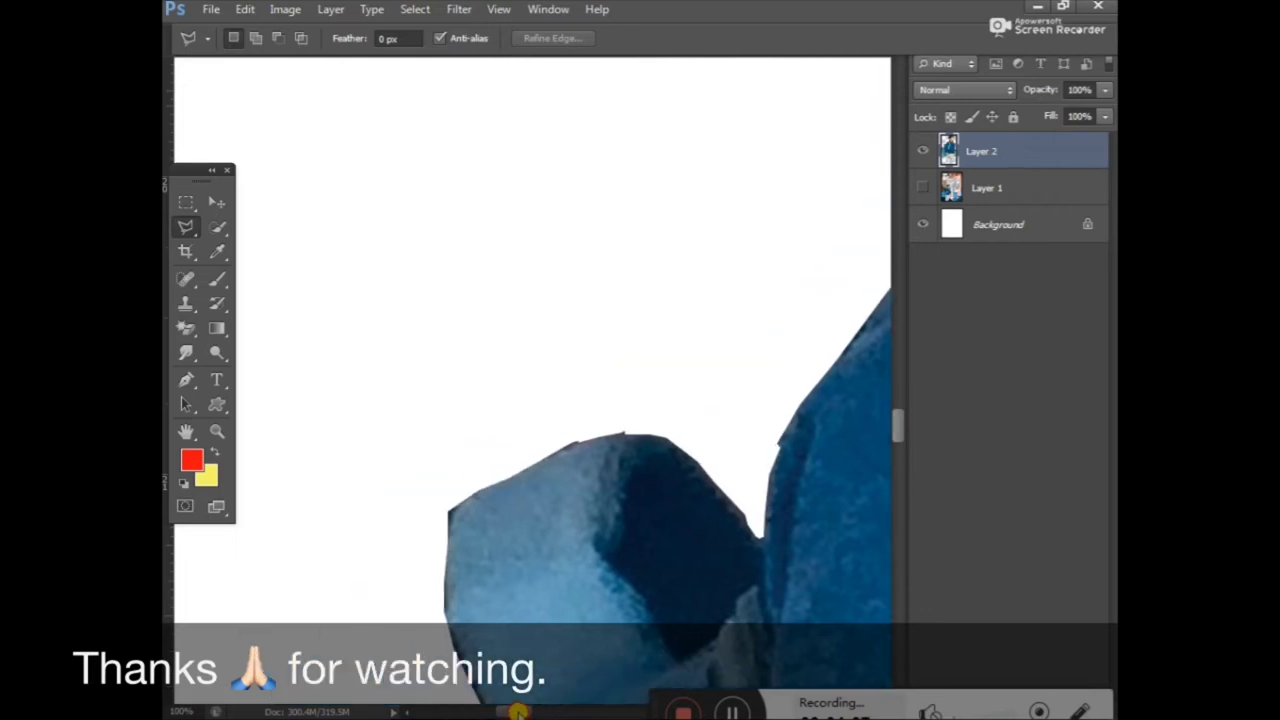
pyautogui.click(448, 515)
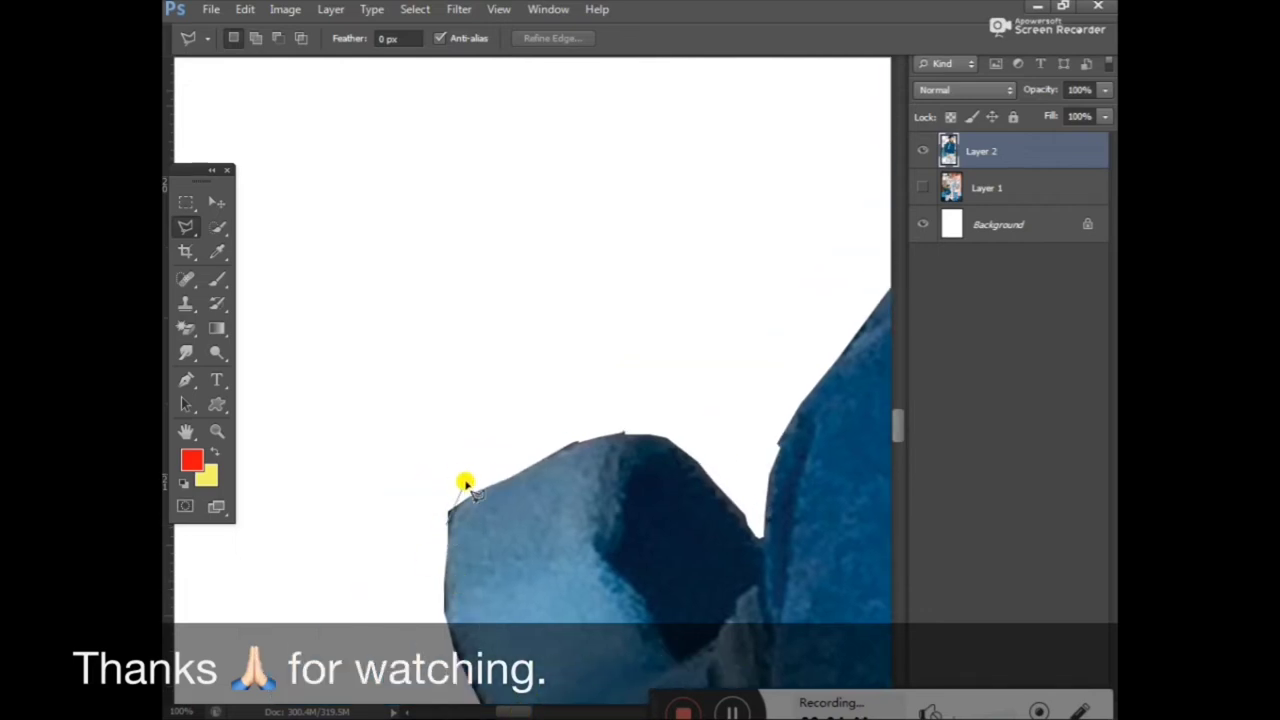
pyautogui.click(466, 486)
pyautogui.click(443, 460)
pyautogui.click(408, 493)
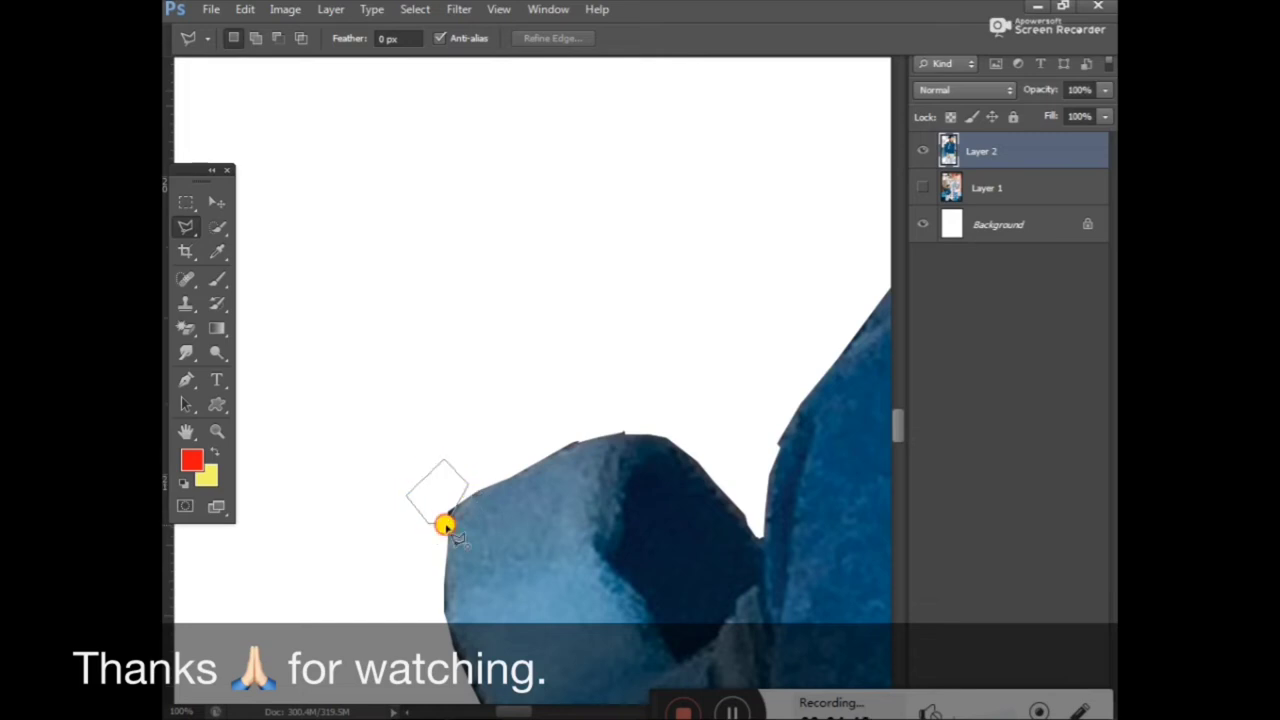
pyautogui.click(447, 518)
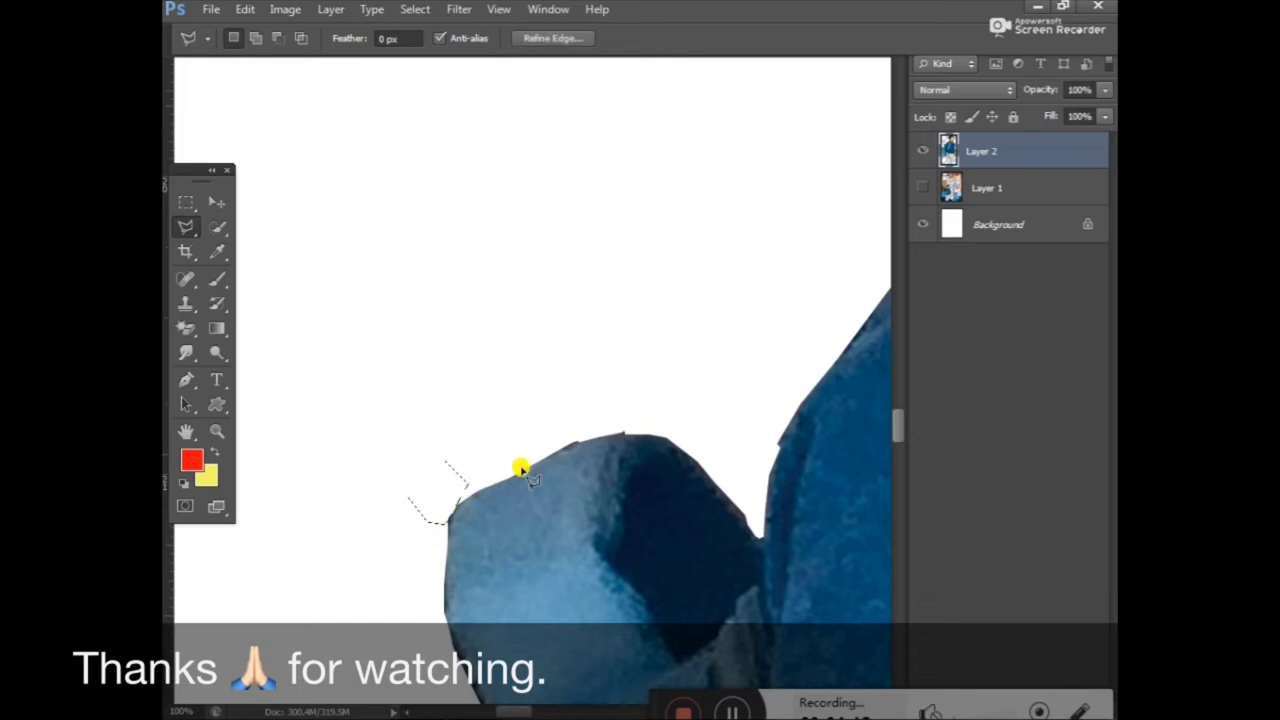
pyautogui.hotkey('ctrl', 'd')
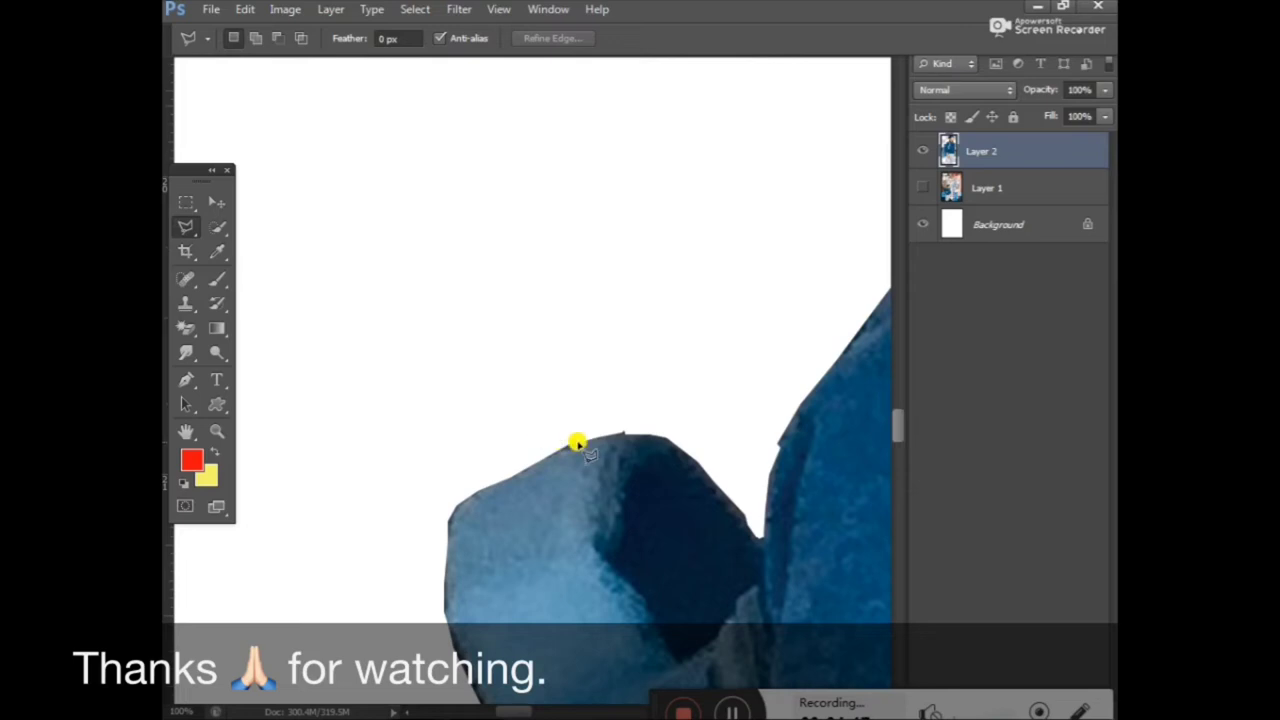
# Remove the stray pixels just above the backpack's top edge.
pyautogui.click(639, 434)
pyautogui.click(595, 384)
pyautogui.click(520, 406)
pyautogui.click(562, 449)
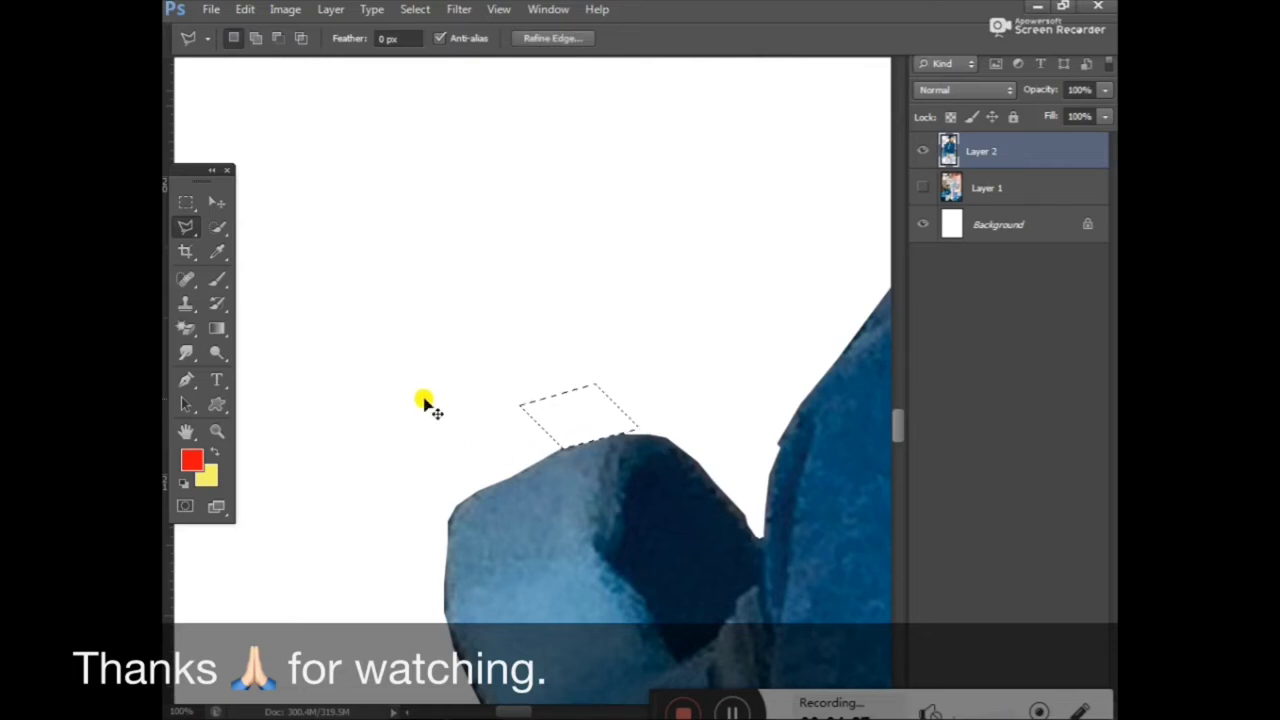
pyautogui.hotkey('ctrl', 'd')
# Lasso the stray white margin beside the hood.
pyautogui.scroll(-2, 428, 488)
pyautogui.scroll(-2, 443, 508)
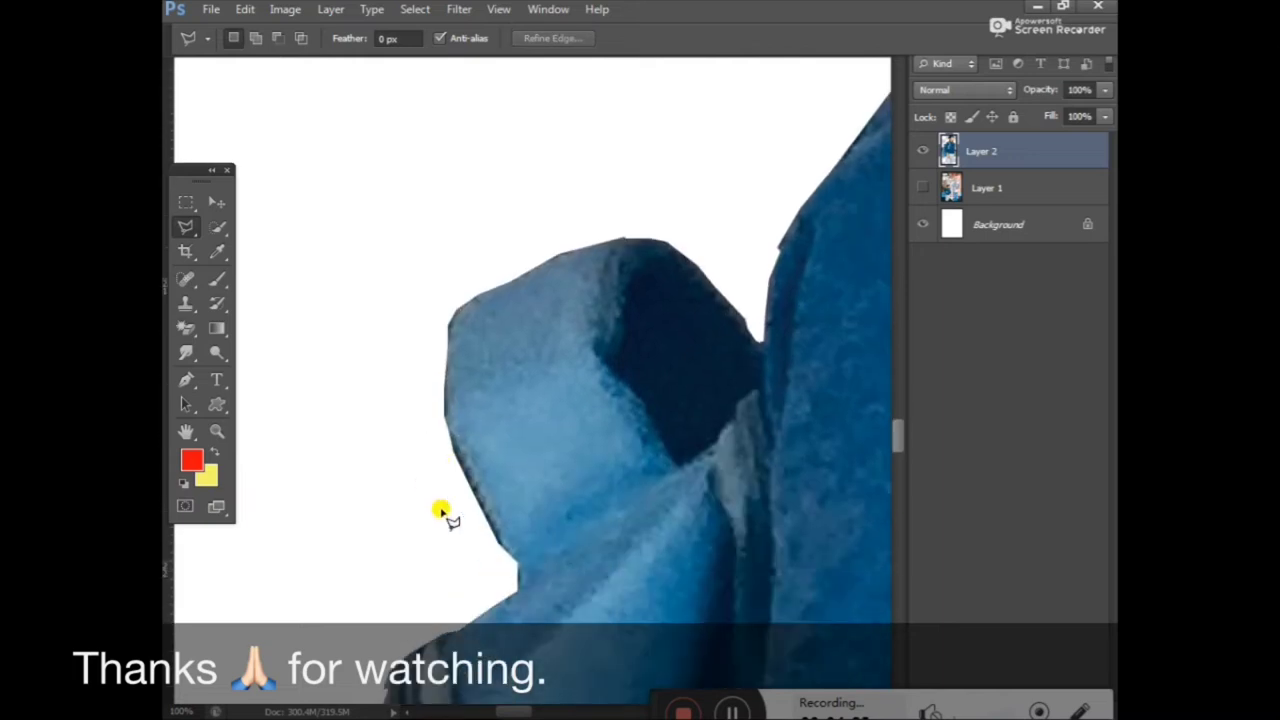
pyautogui.scroll(-2, 446, 514)
pyautogui.click(439, 350)
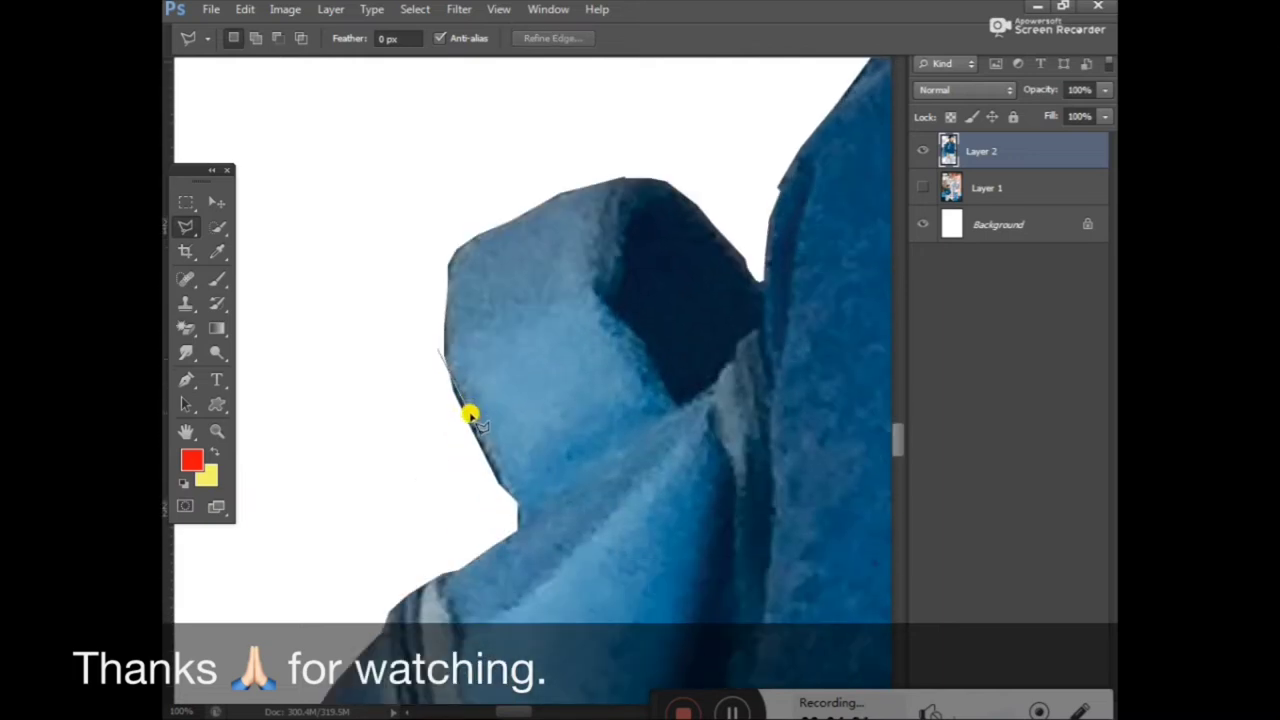
pyautogui.click(503, 488)
pyautogui.click(392, 510)
pyautogui.click(386, 386)
pyautogui.click(437, 353)
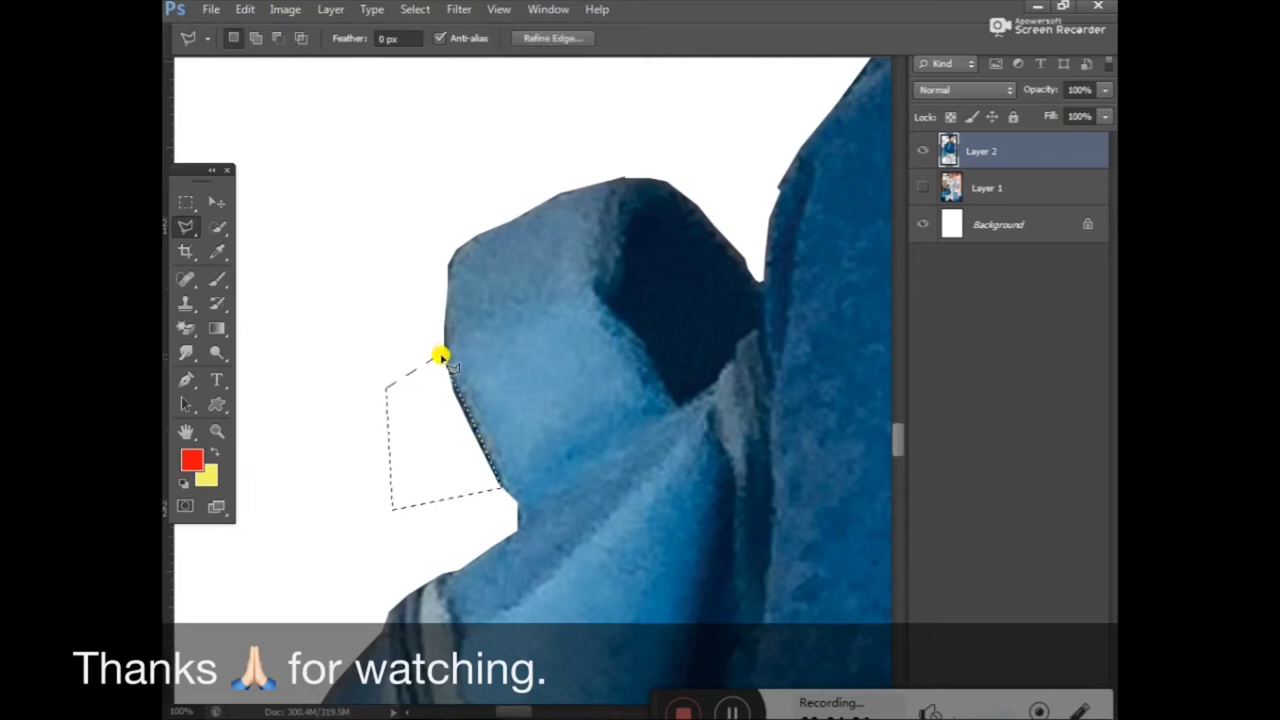
# Try an outline in the empty margin and dismiss the 'no pixels selected' warning.
pyautogui.scroll(-2, 441, 366)
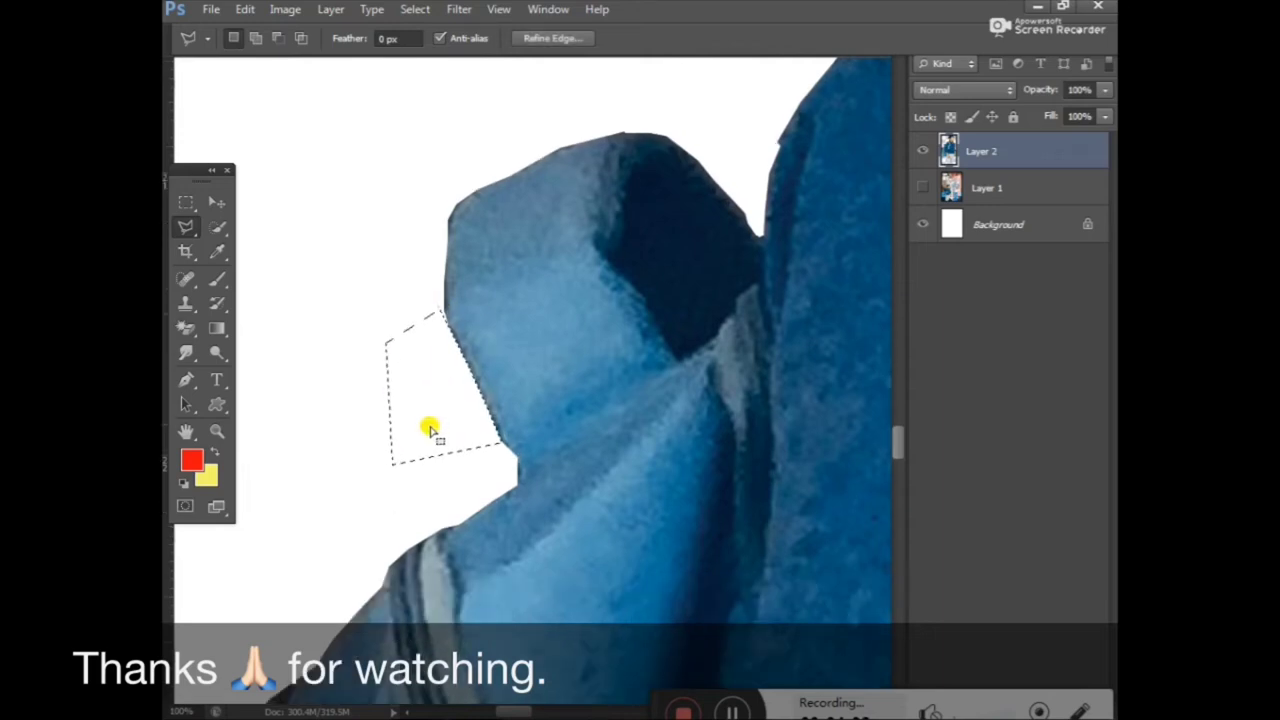
pyautogui.click(336, 405)
pyautogui.click(335, 406)
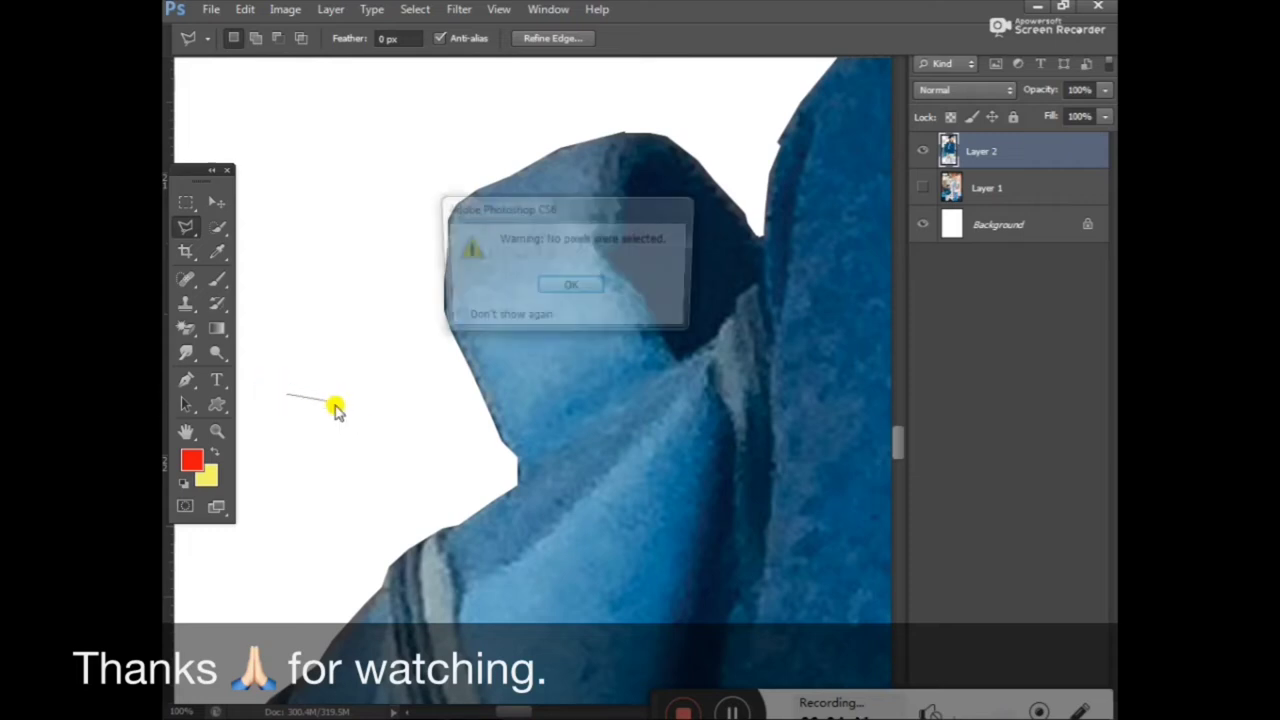
pyautogui.click(546, 290)
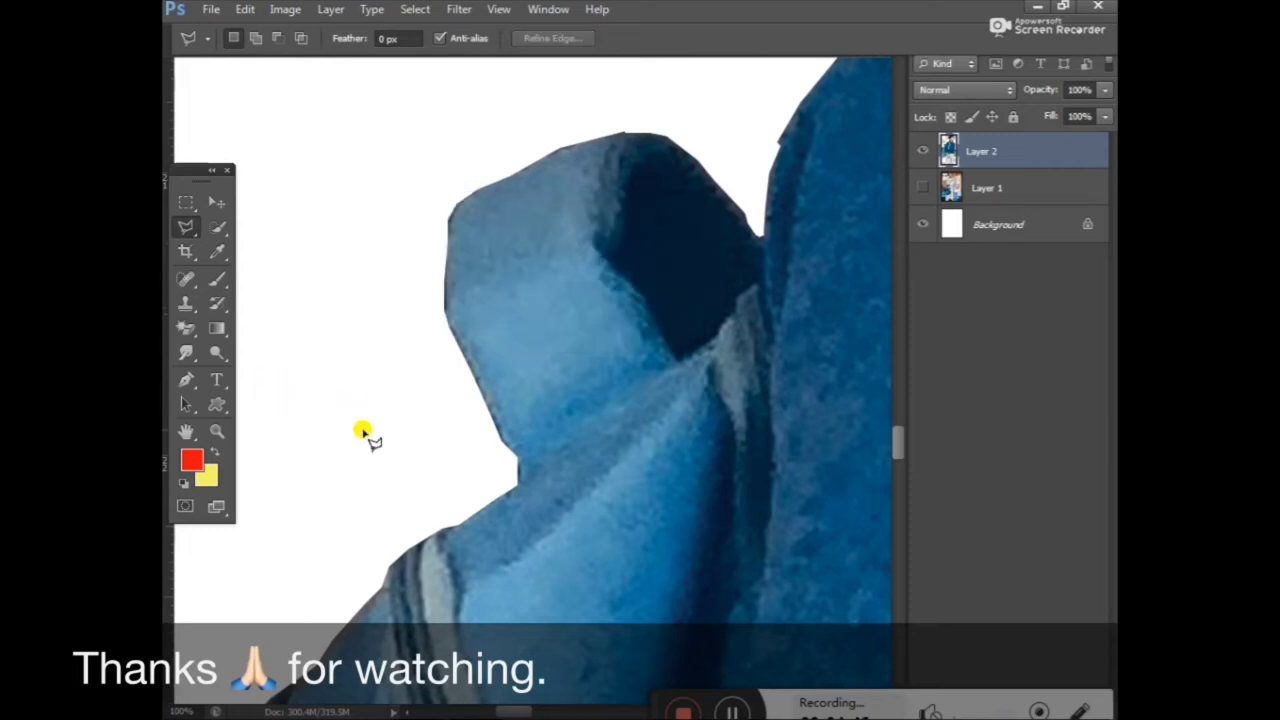
# Outline the ragged margin along the lower edge of the blue cloth.
pyautogui.scroll(-2, 366, 436)
pyautogui.scroll(-4, 368, 450)
pyautogui.scroll(-4, 357, 506)
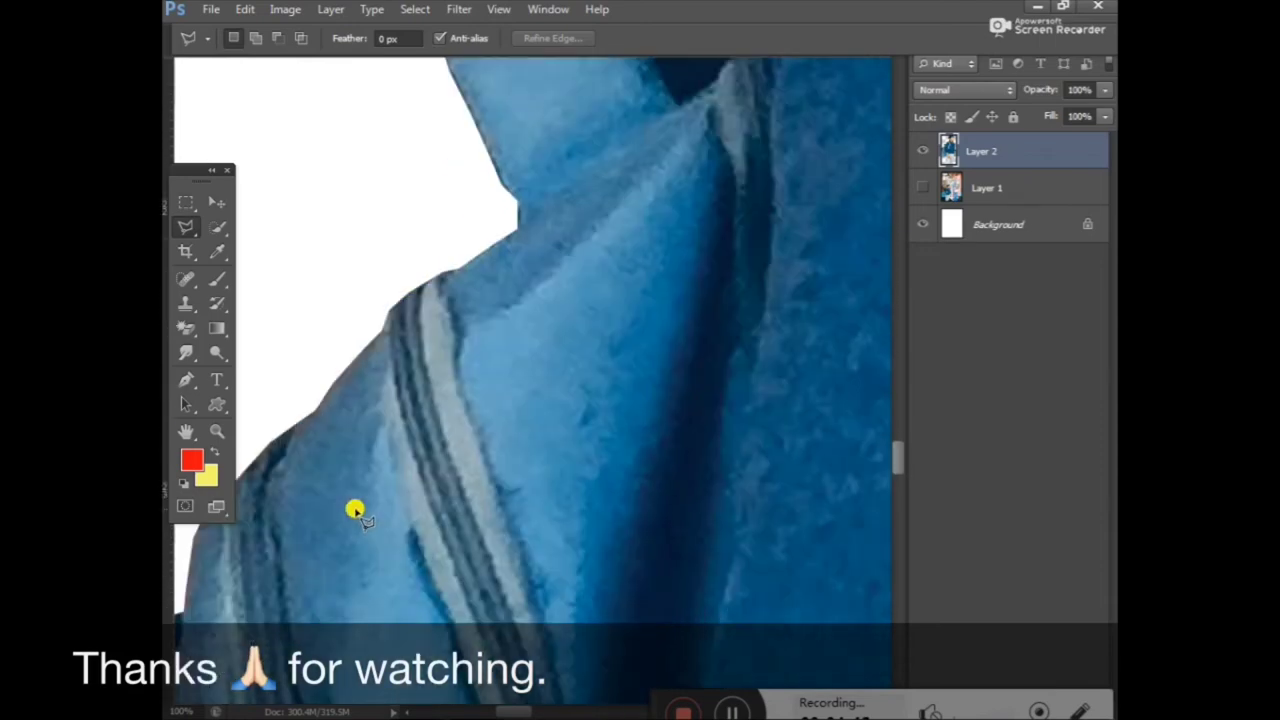
pyautogui.hscroll(-5, 505, 680)
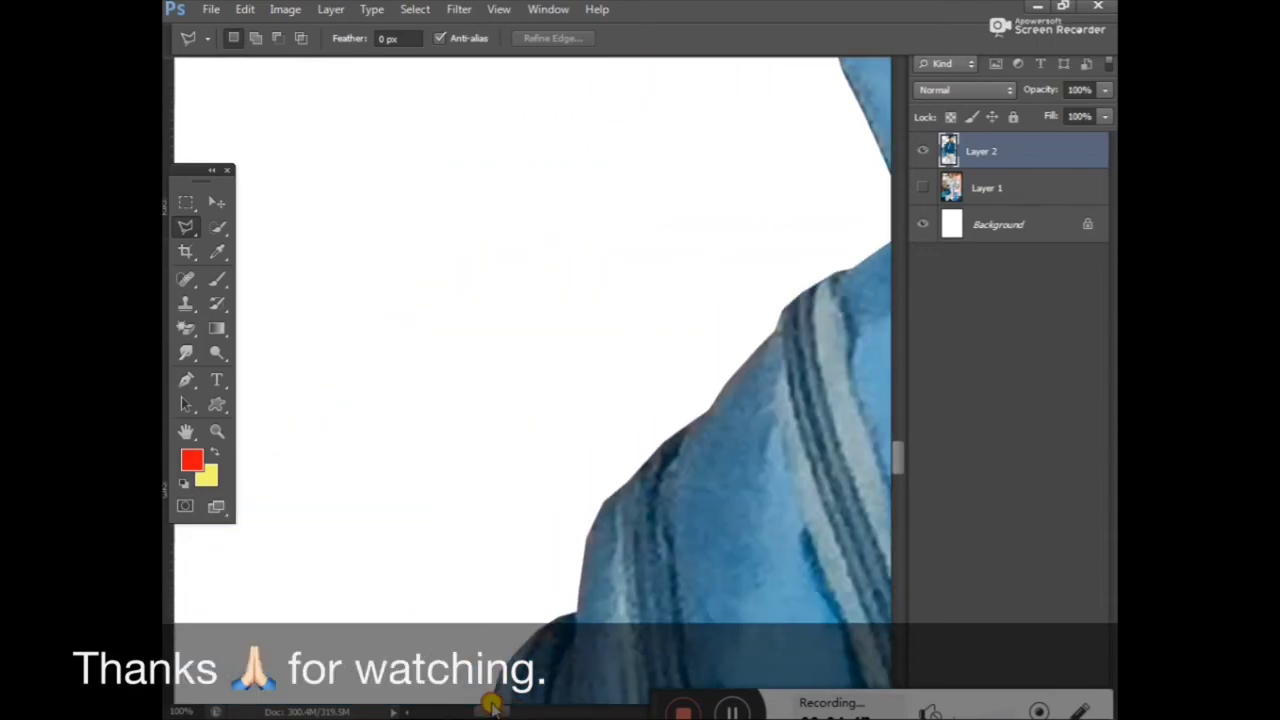
pyautogui.scroll(4, 534, 580)
pyautogui.scroll(-2, 541, 543)
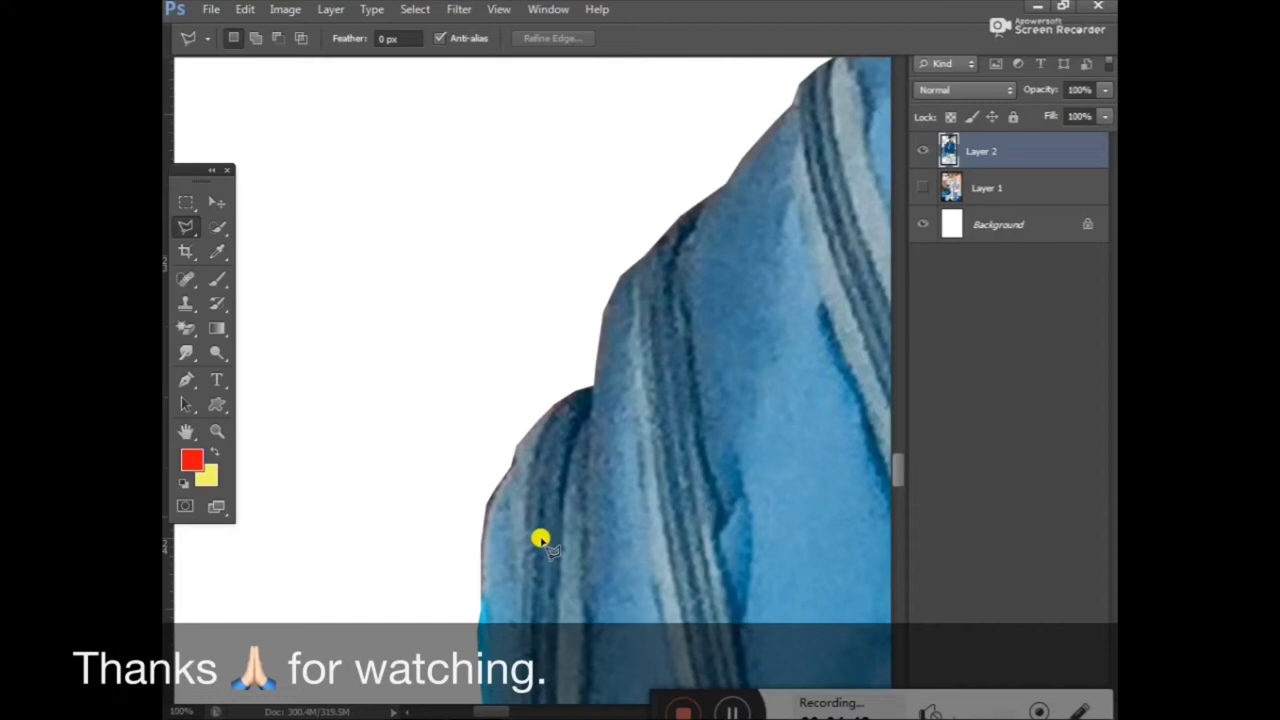
pyautogui.click(511, 443)
pyautogui.click(500, 485)
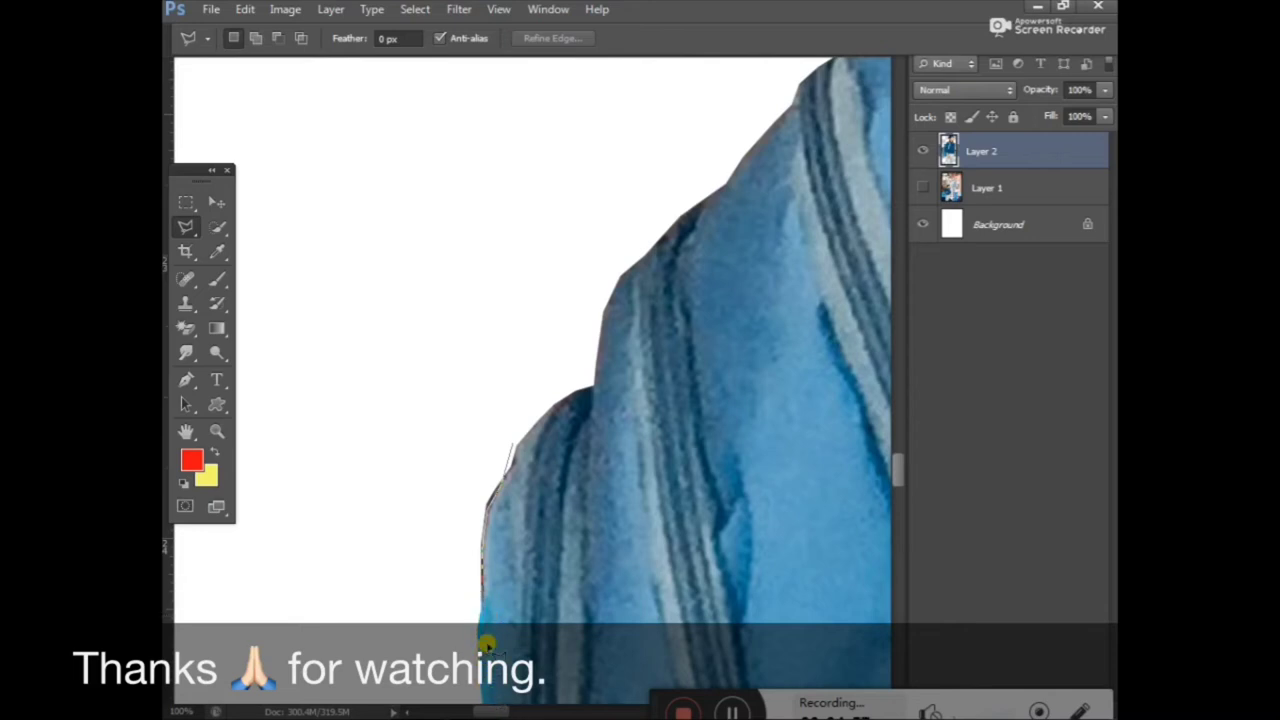
pyautogui.click(465, 604)
pyautogui.click(440, 556)
pyautogui.click(488, 432)
pyautogui.click(511, 452)
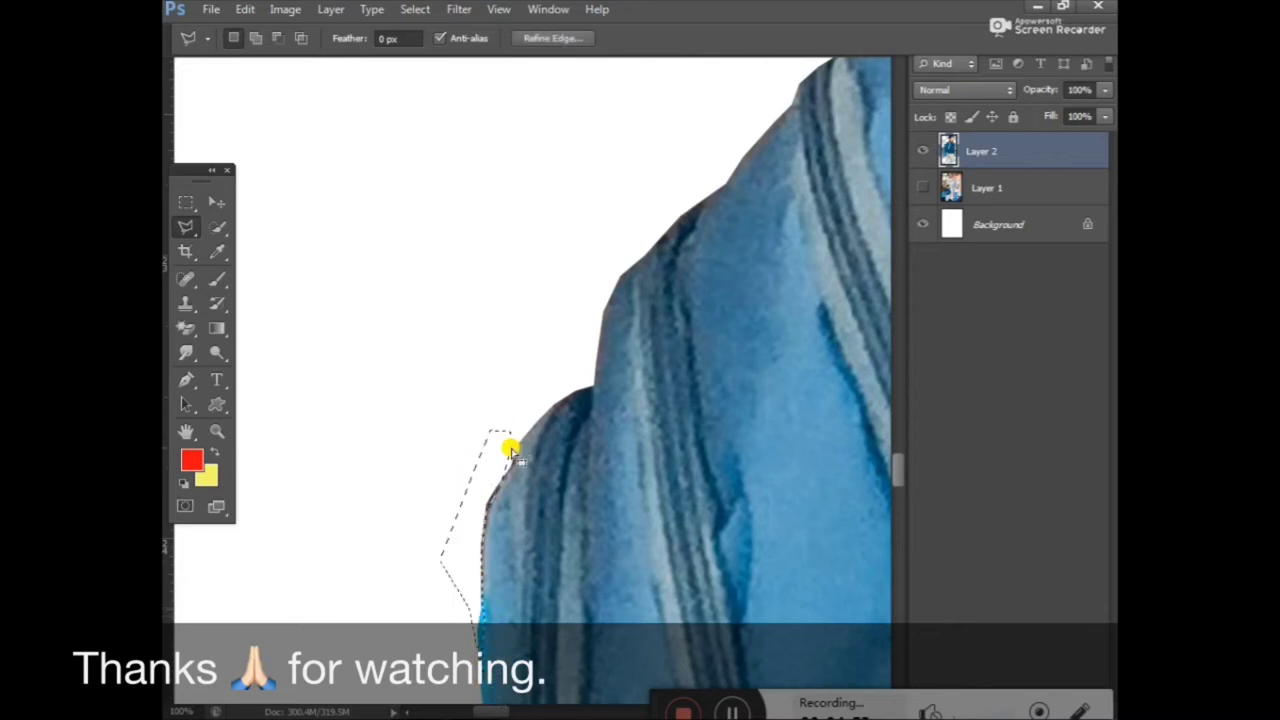
# Delete the margin, then undo to restore the accidentally deleted layer.
pyautogui.hotkey('ctrl', 'd')
pyautogui.press('Delete')
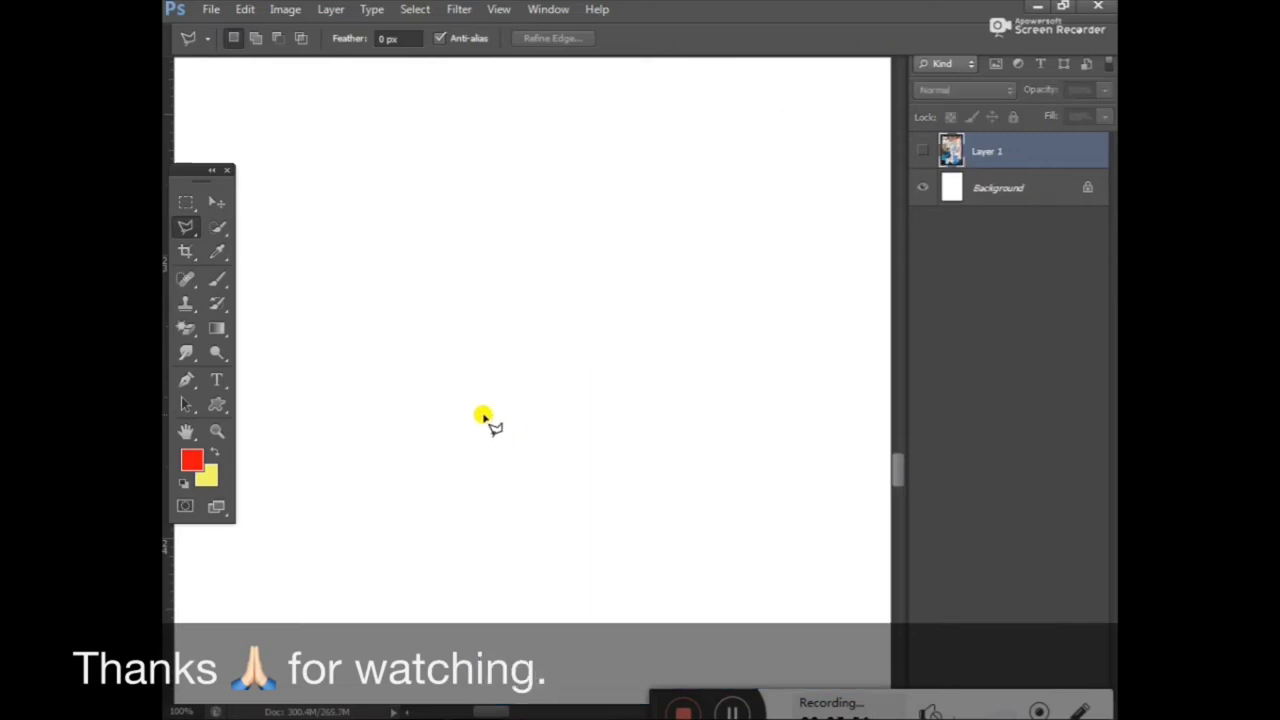
pyautogui.hotkey('ctrl', 'z')
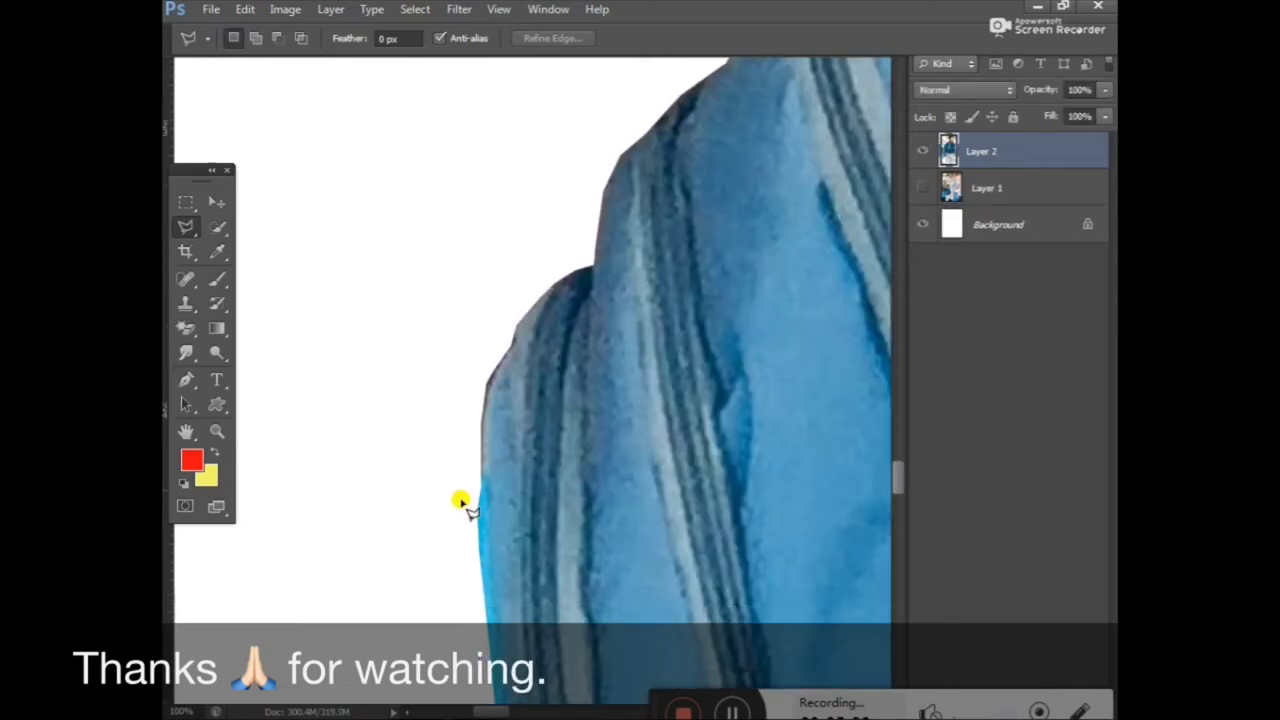
# Trim two thin strips along the blue cloth edge and deselect.
pyautogui.scroll(-1, 465, 425)
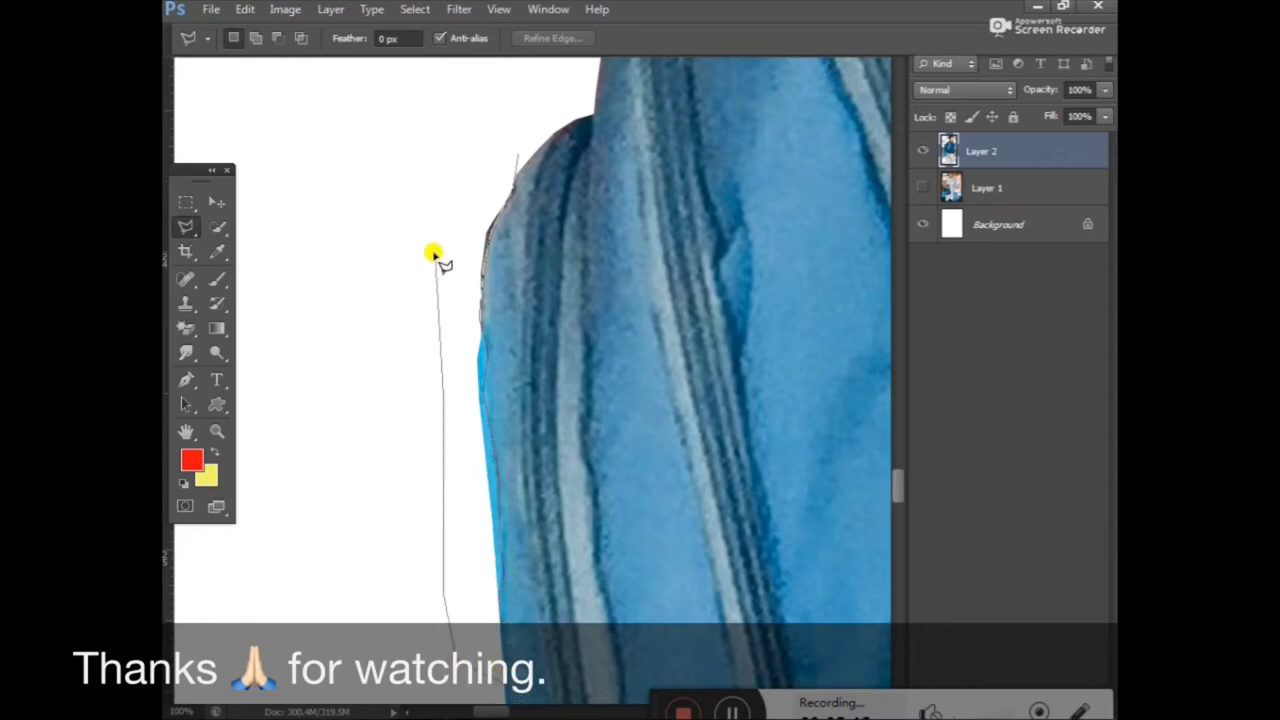
pyautogui.click(513, 160)
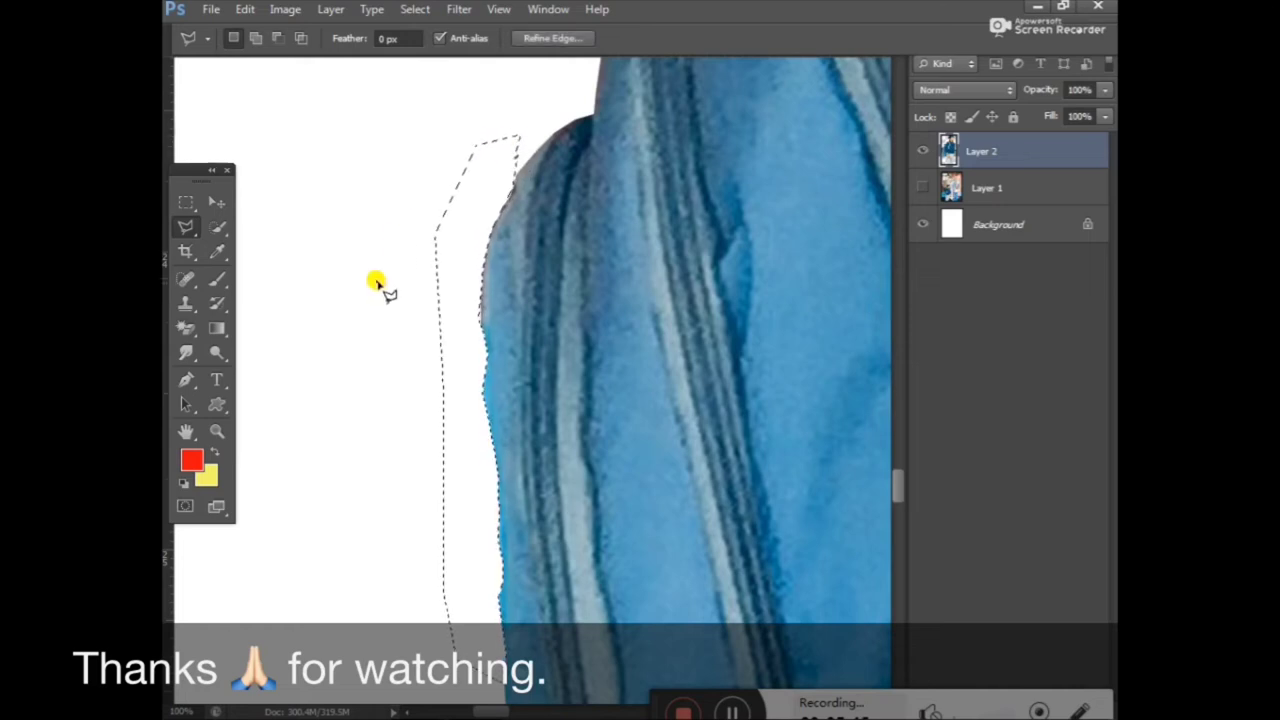
pyautogui.hotkey('ctrl', 'd')
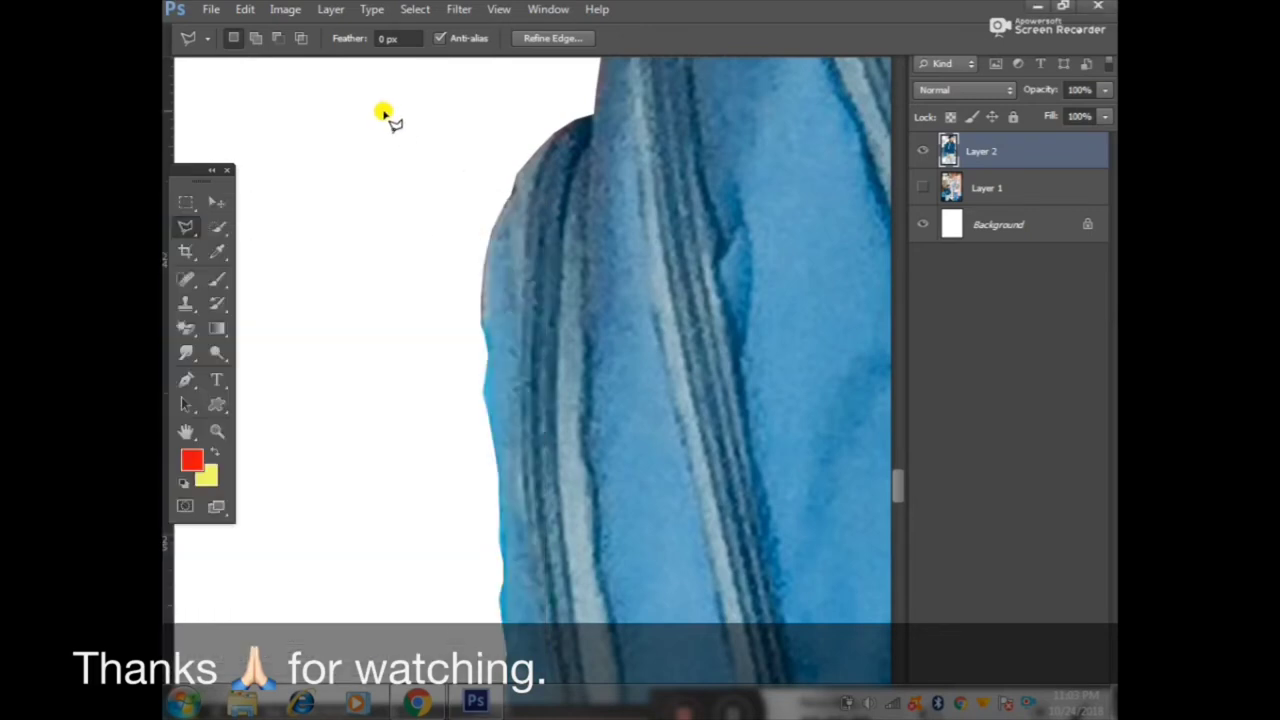
pyautogui.doubleClick(483, 256)
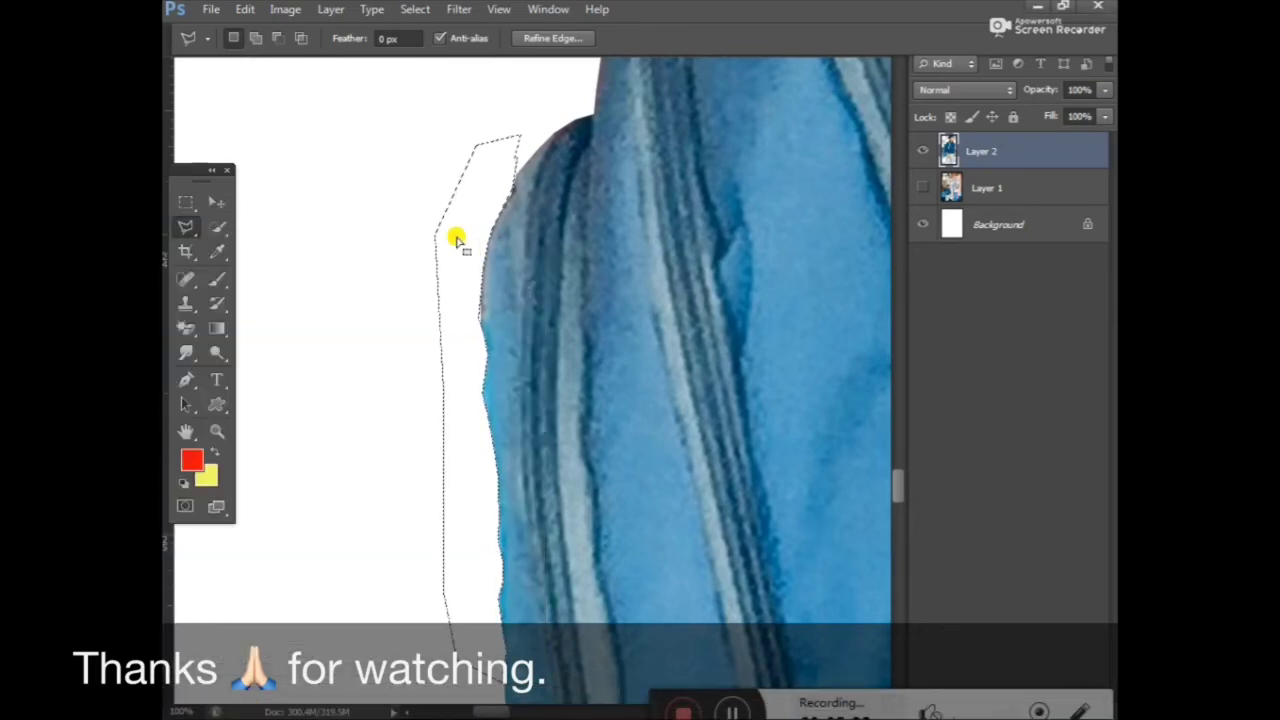
pyautogui.hotkey('ctrl', 'd')
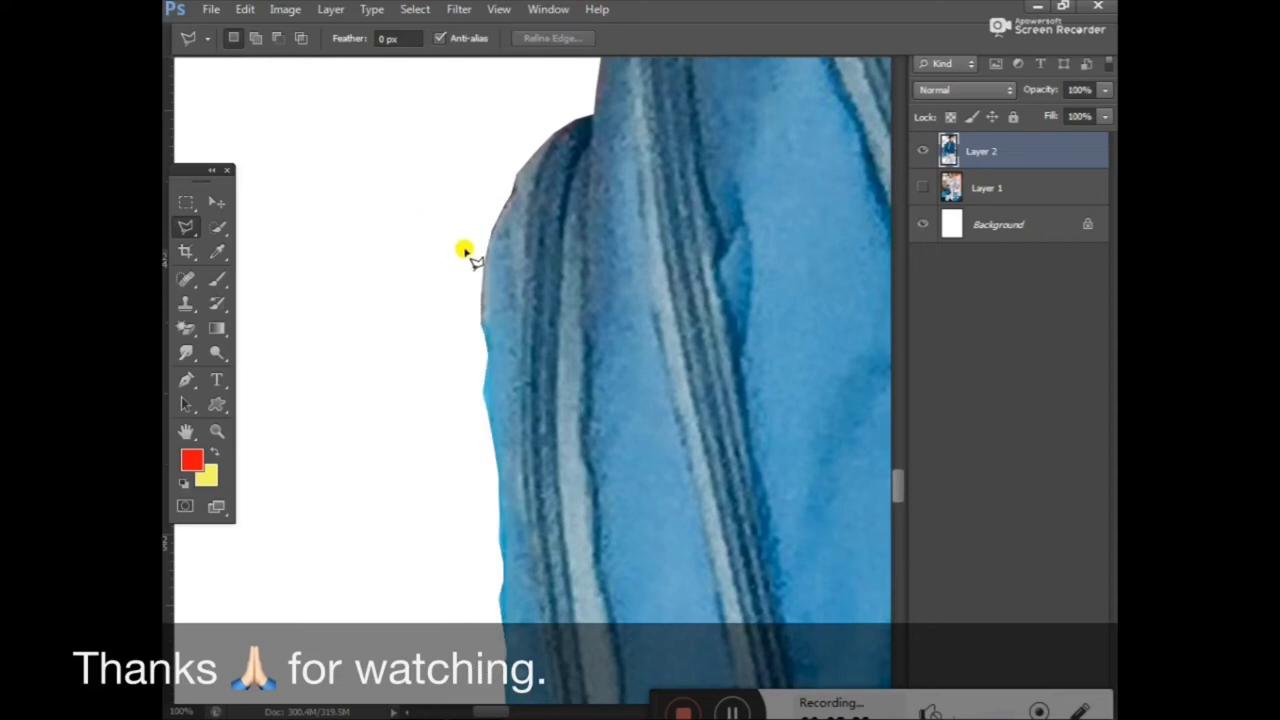
# Lasso a longer strip beside the cloth edge and trim it away.
pyautogui.click(486, 190)
pyautogui.click(463, 296)
pyautogui.click(483, 329)
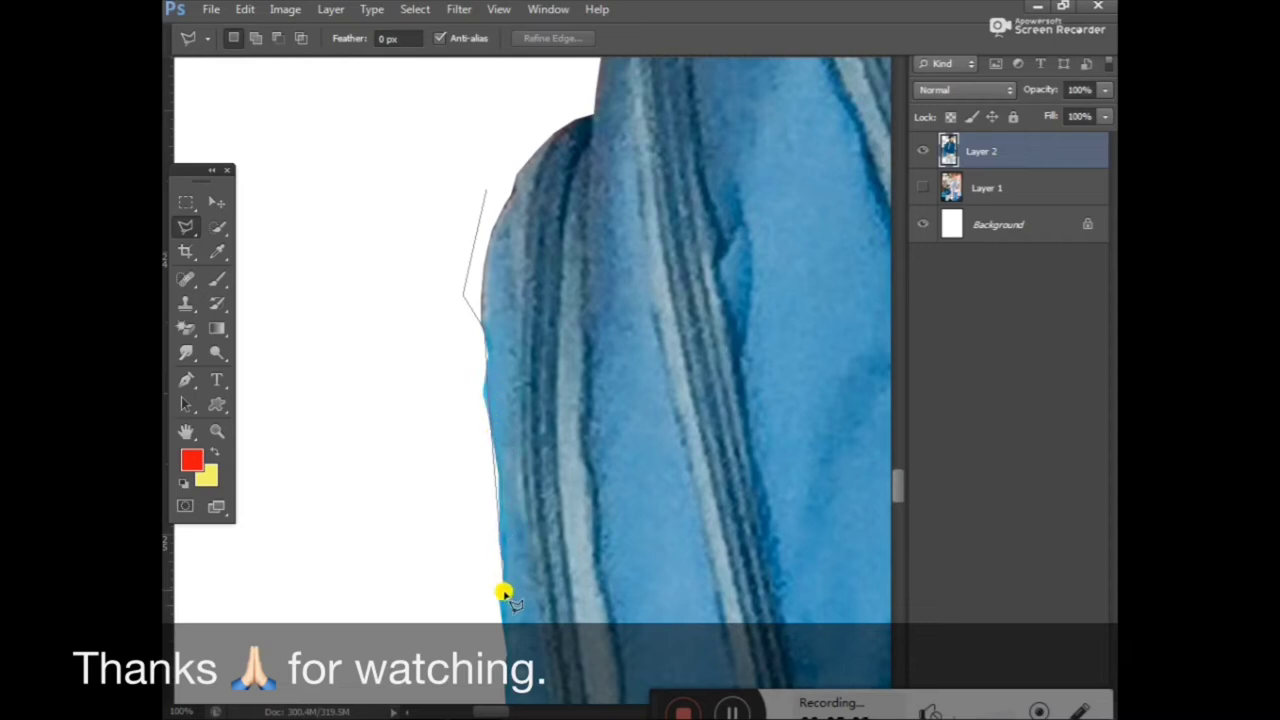
pyautogui.click(510, 700)
pyautogui.click(393, 403)
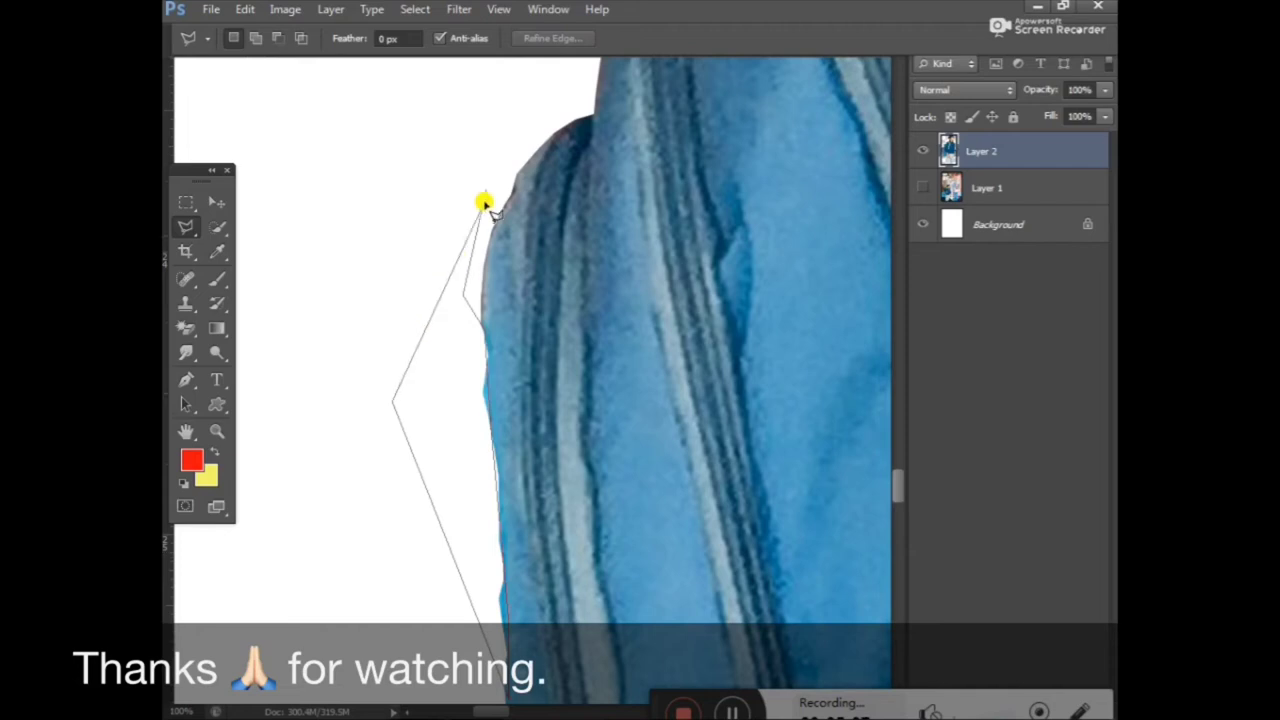
pyautogui.click(487, 194)
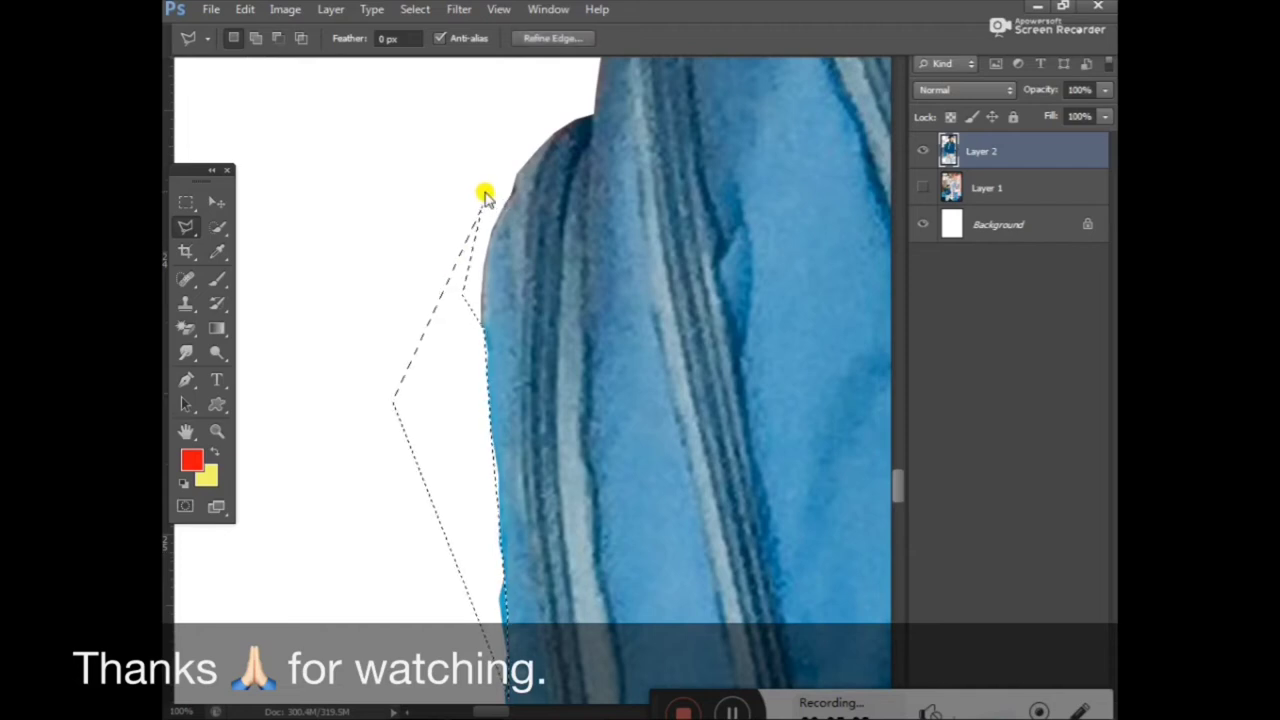
pyautogui.hotkey('ctrl', 'd')
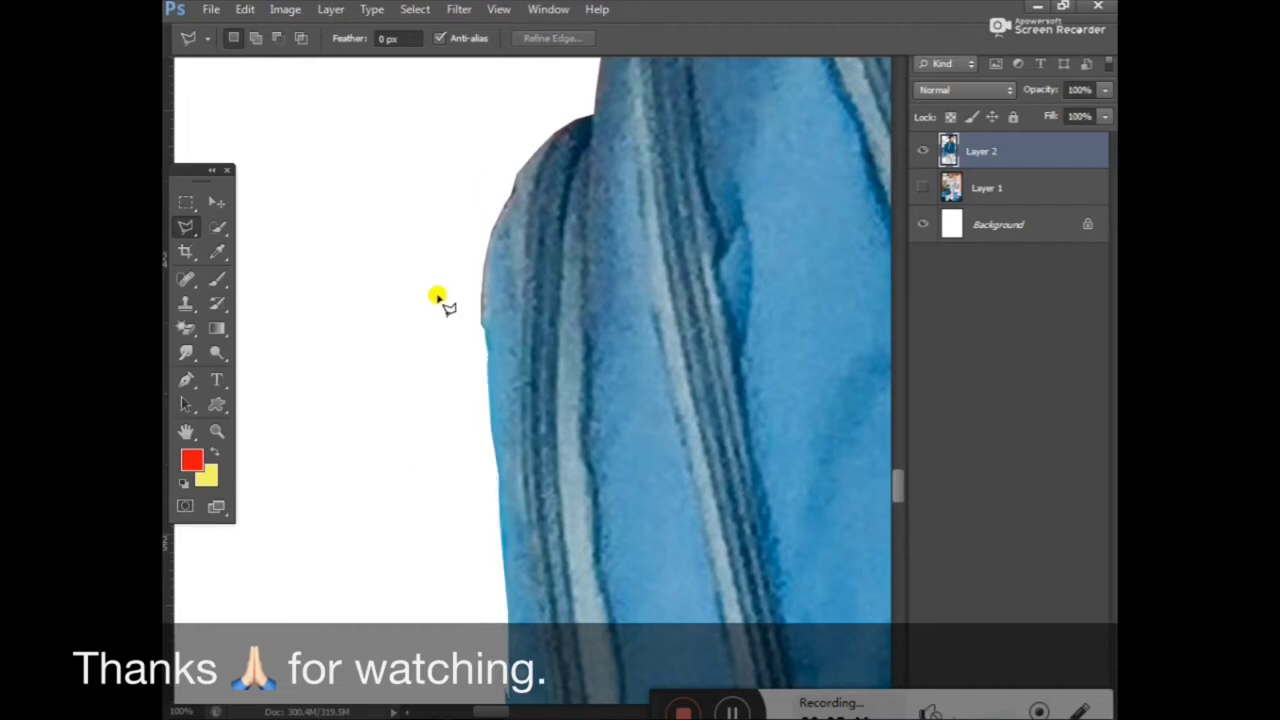
# Trim a strip running down the lower backpack edge.
pyautogui.click(478, 321)
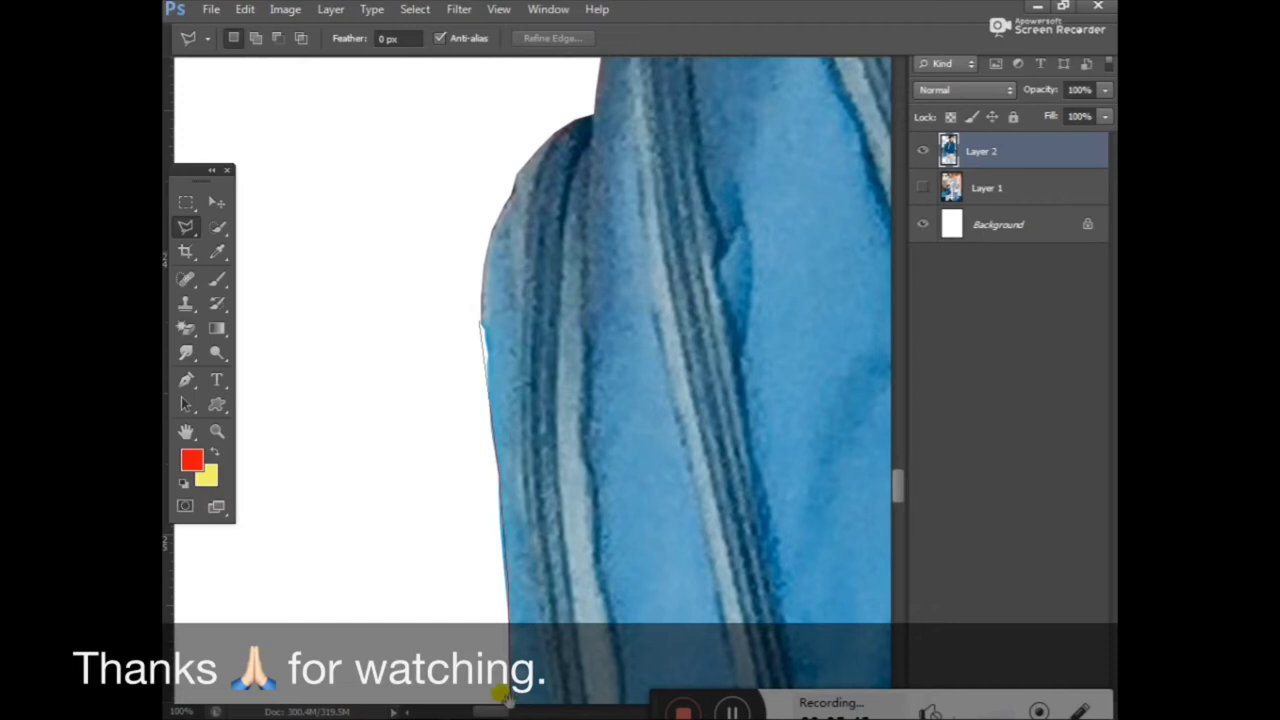
pyautogui.scroll(-2, 497, 678)
pyautogui.scroll(-2, 477, 437)
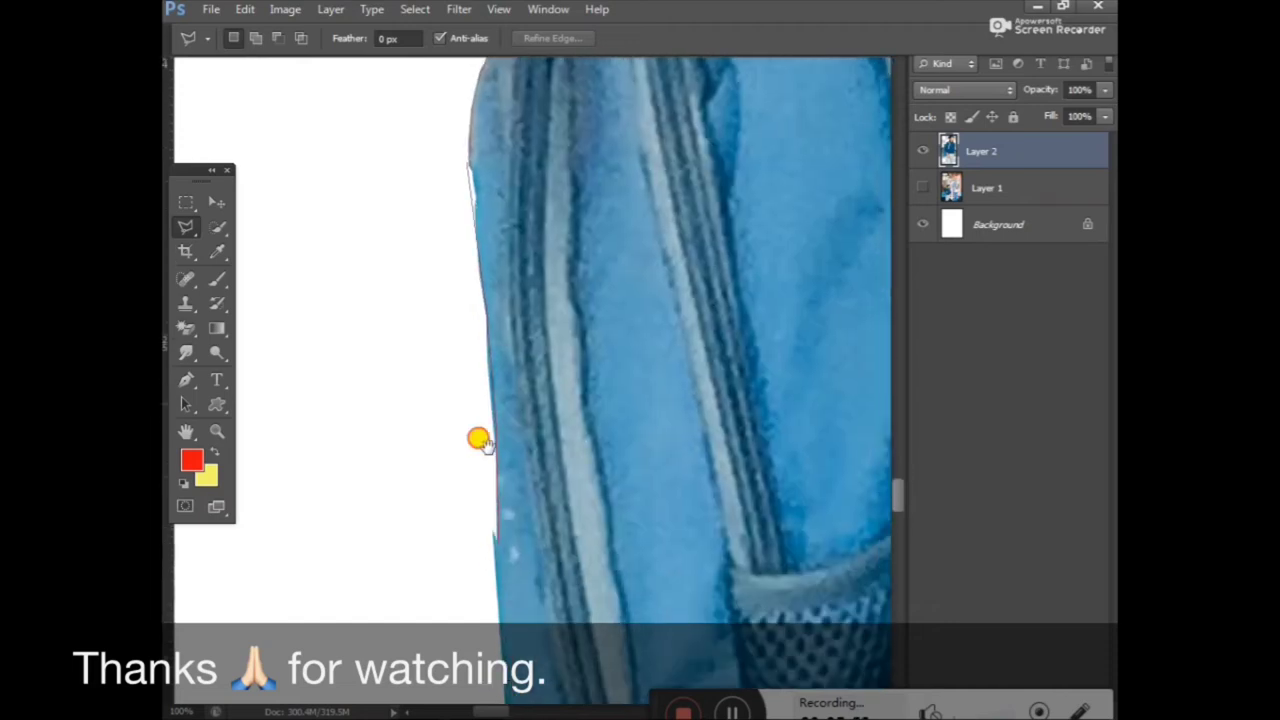
pyautogui.scroll(-2, 480, 434)
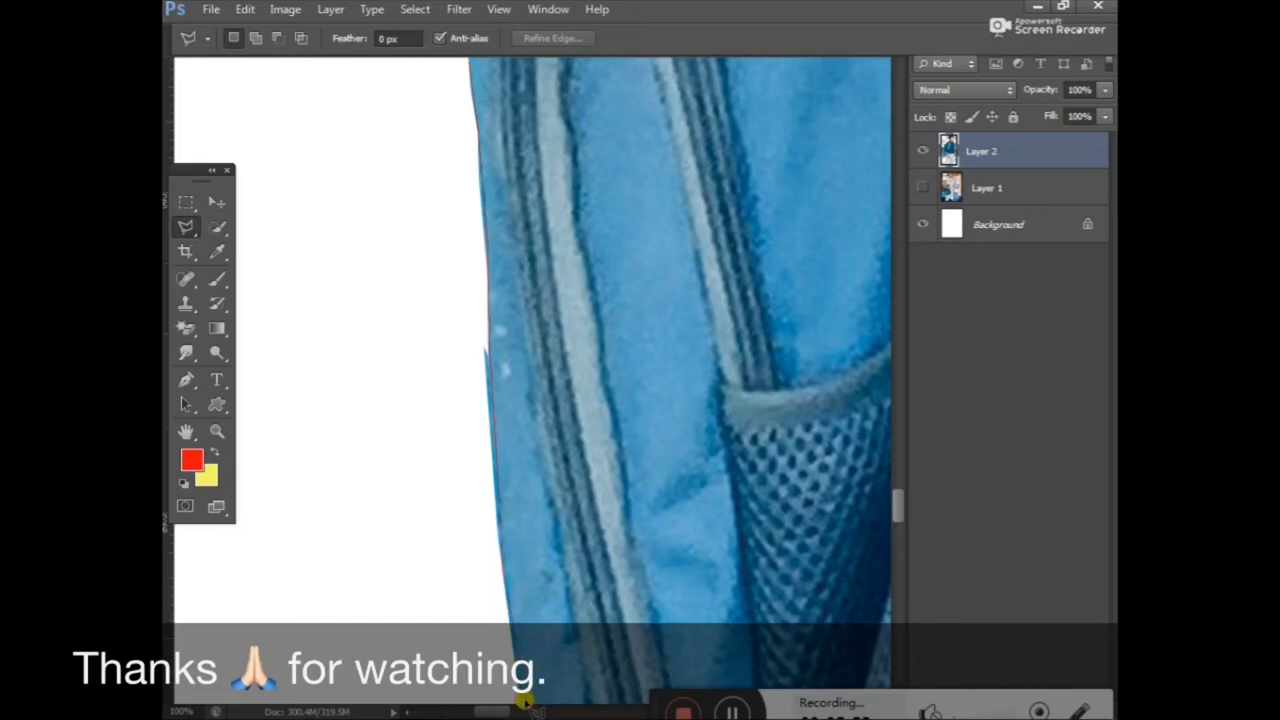
pyautogui.click(422, 623)
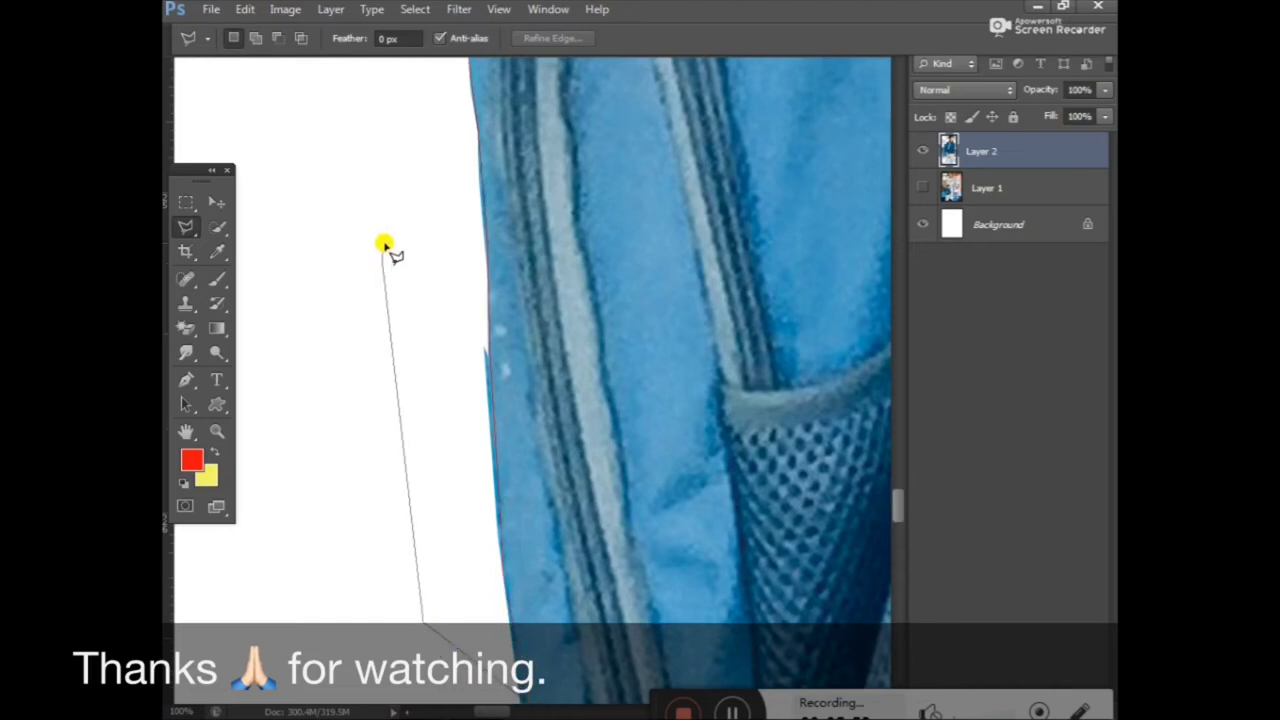
pyautogui.scroll(5, 403, 300)
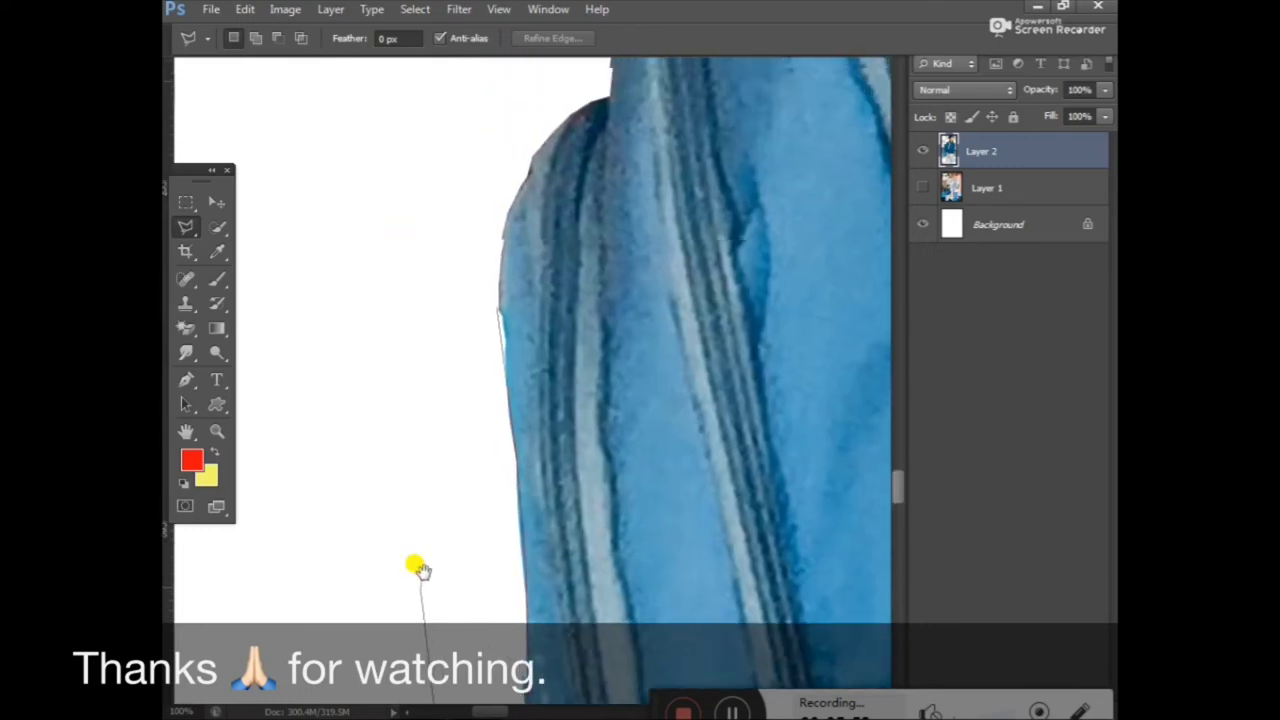
pyautogui.doubleClick(494, 307)
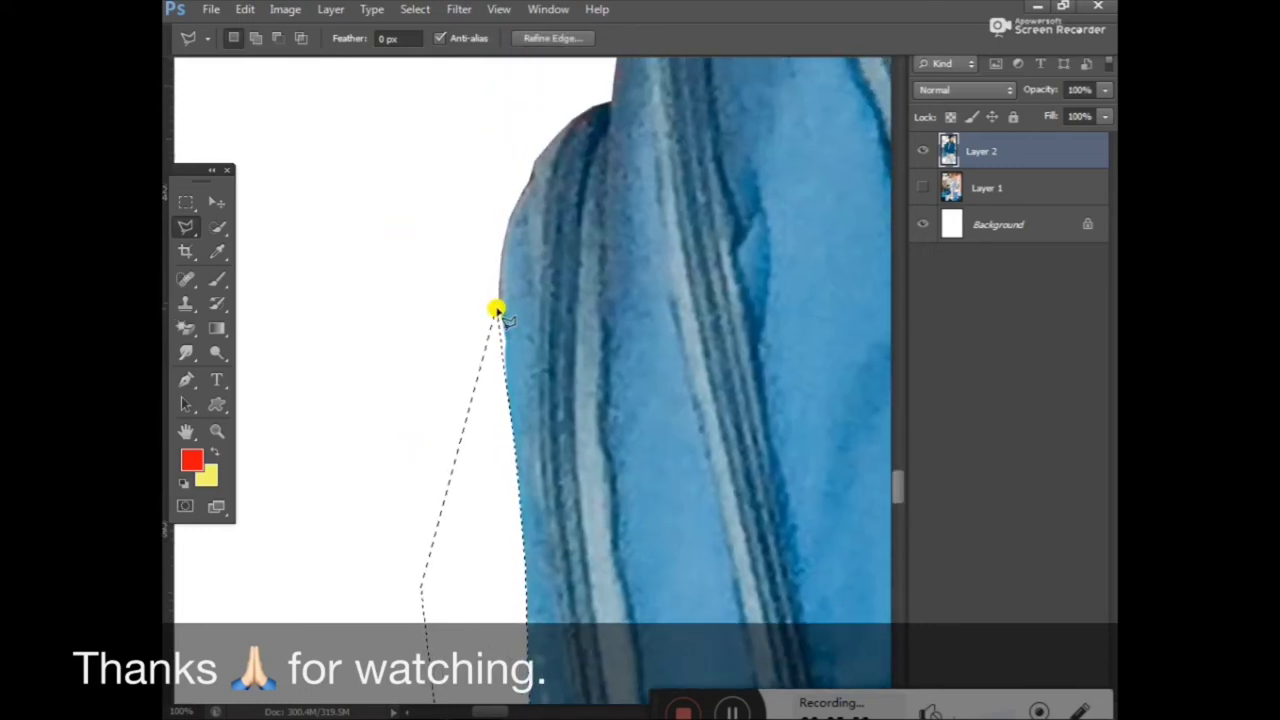
pyautogui.hotkey('ctrl', 'd')
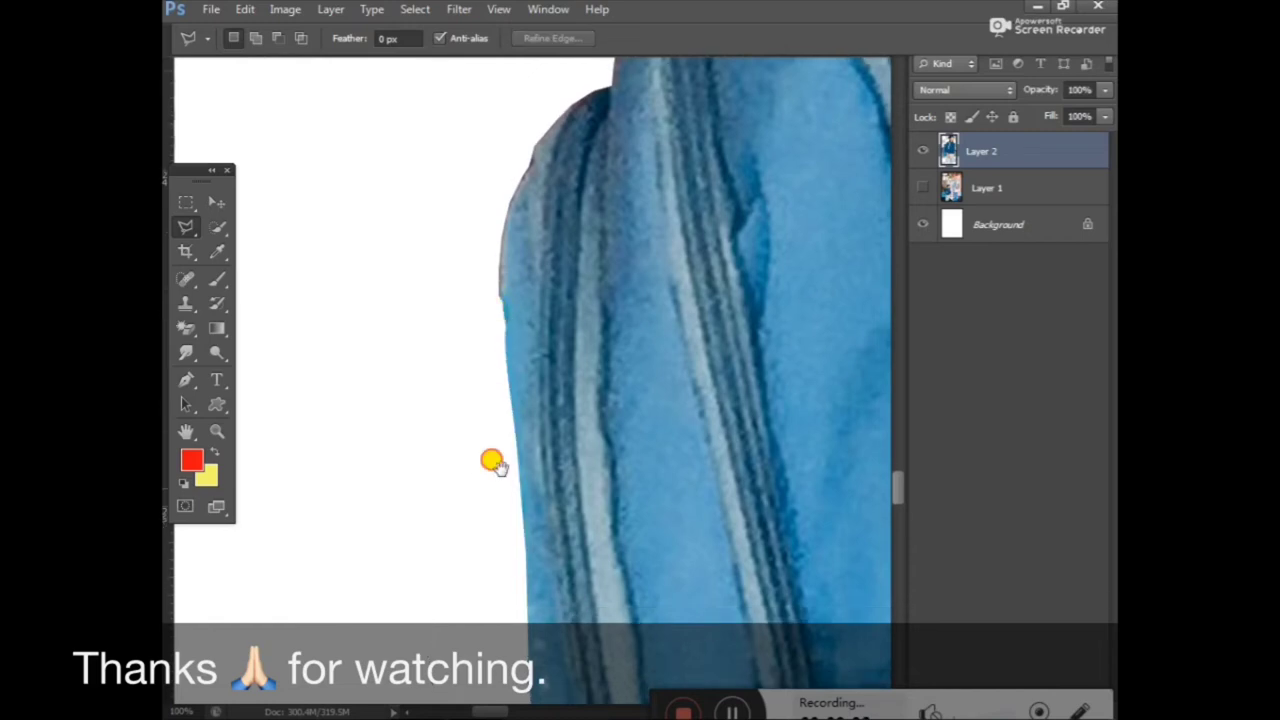
# Trim the strip along the backpack's upper edge near the mesh pocket.
pyautogui.moveTo(494, 457); pyautogui.dragTo(455, 100)
pyautogui.moveTo(520, 395); pyautogui.dragTo(494, 306)
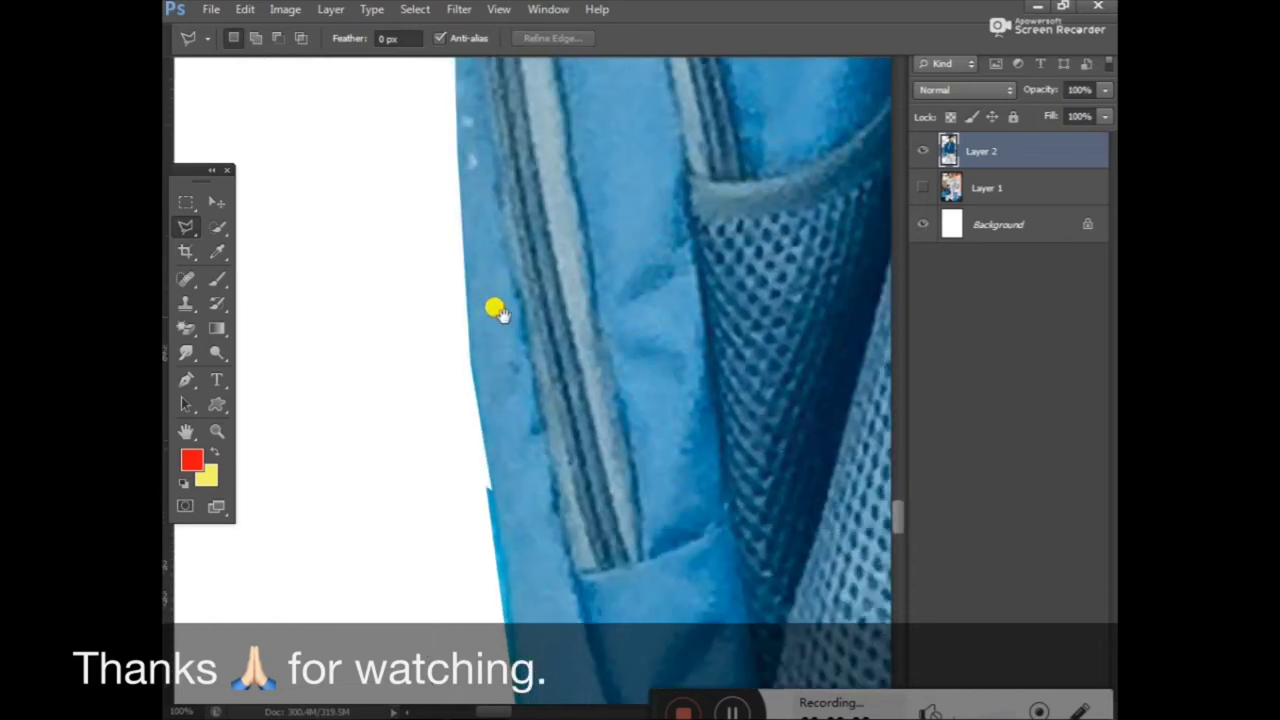
pyautogui.click(458, 126)
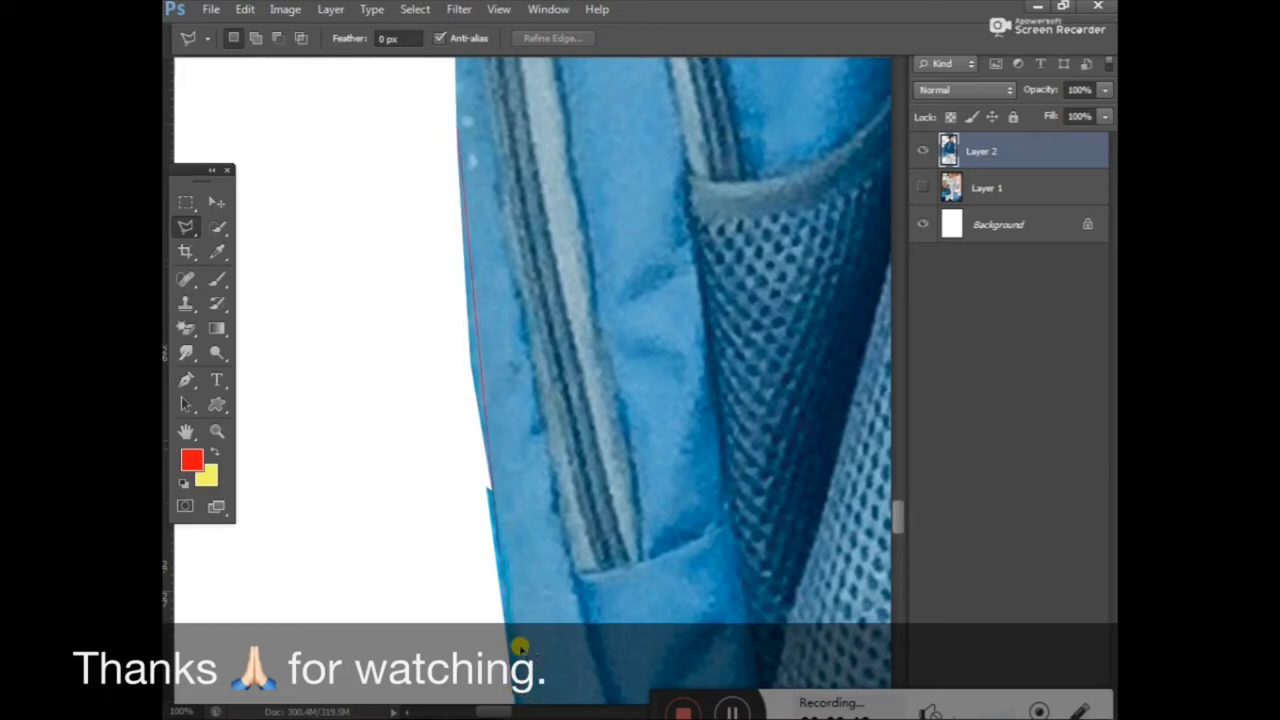
pyautogui.click(490, 490)
pyautogui.click(410, 295)
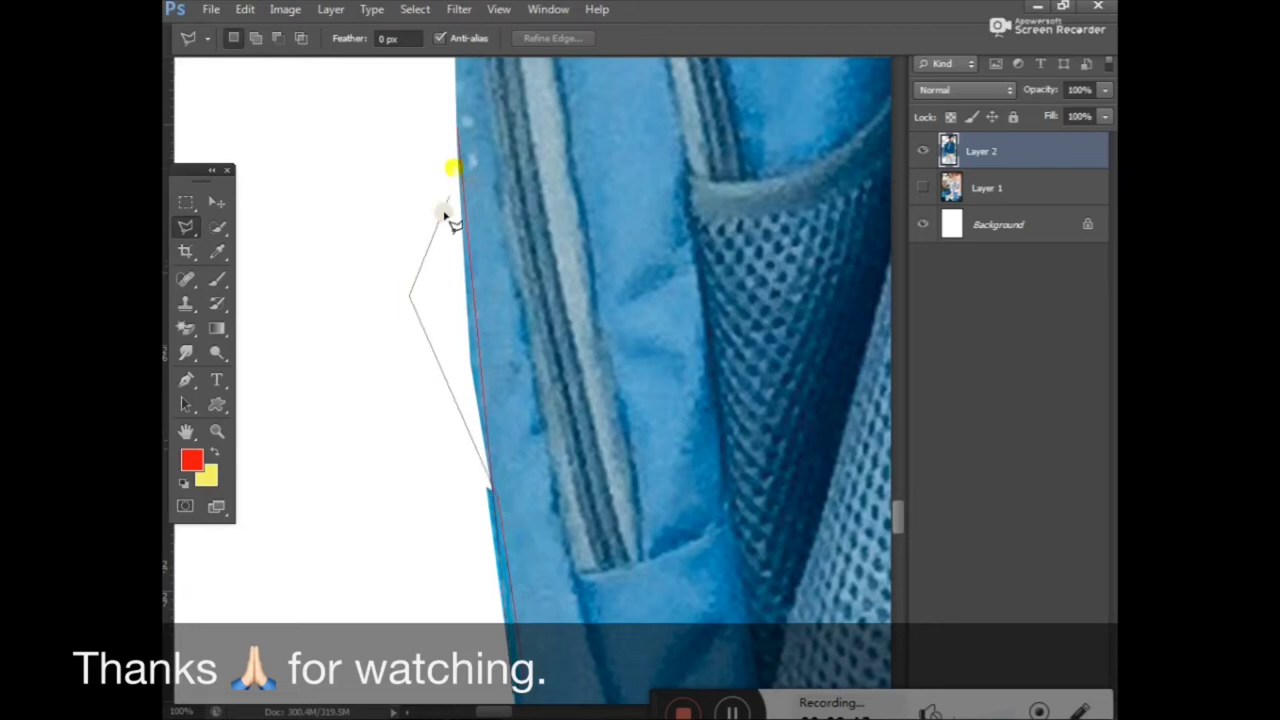
pyautogui.click(453, 136)
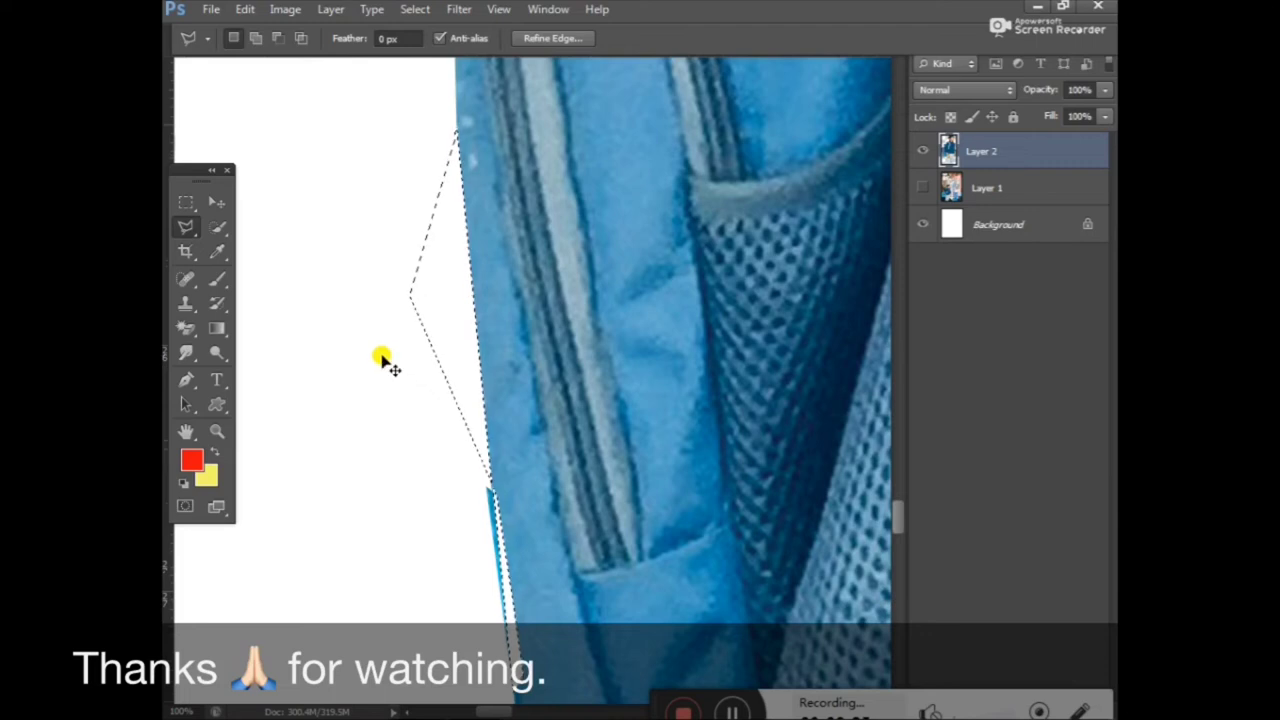
pyautogui.hotkey('ctrl', 'd')
# Outline the light-blue sliver at the backpack edge, delete it and deselect.
pyautogui.click(458, 462)
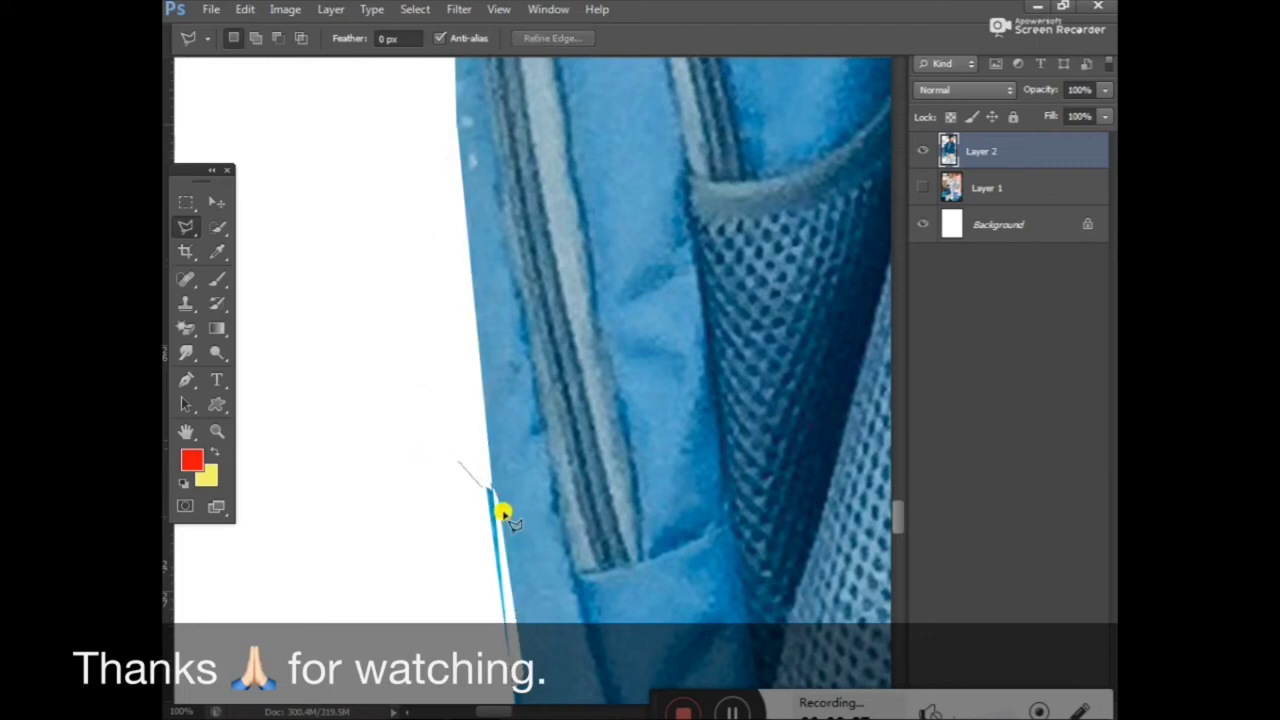
pyautogui.click(459, 543)
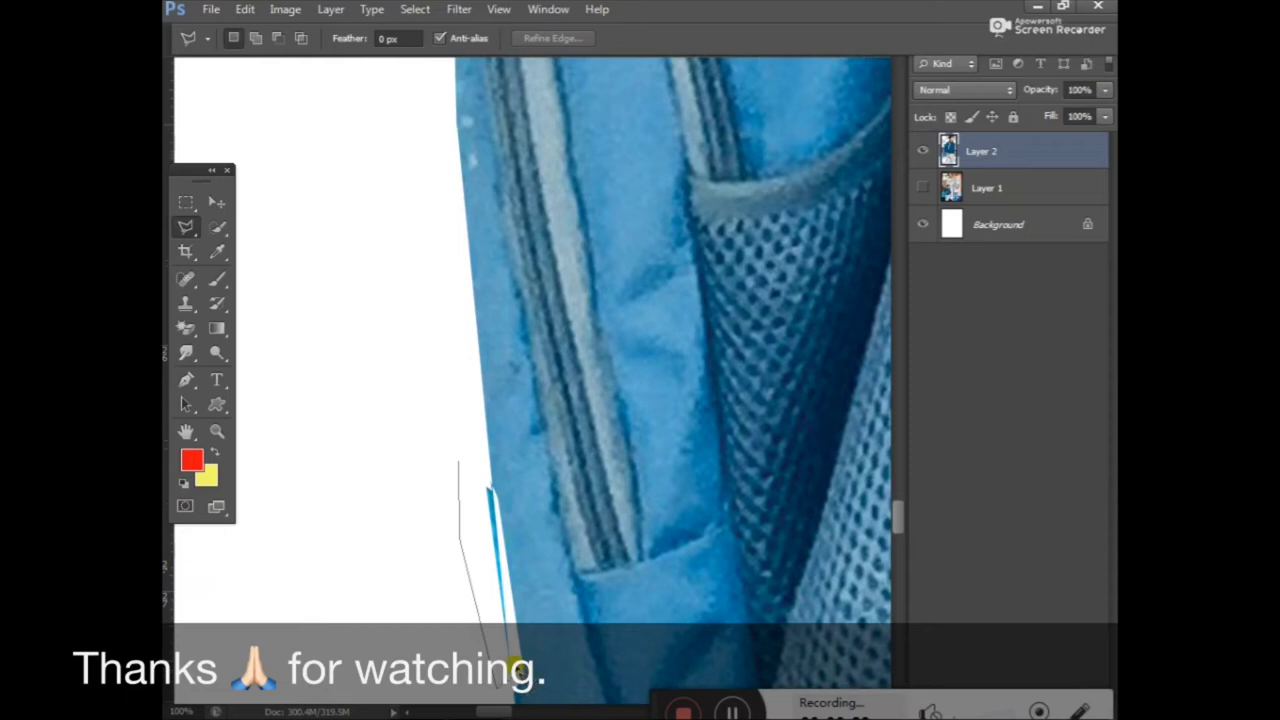
pyautogui.click(493, 491)
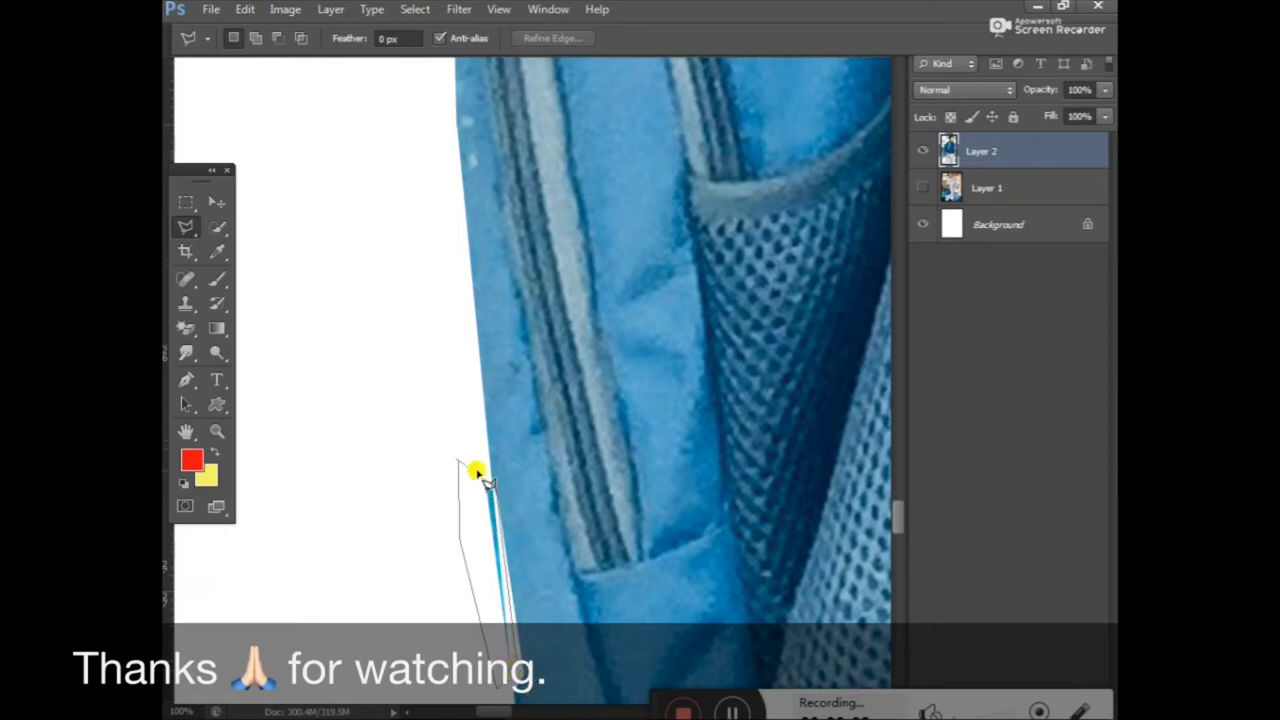
pyautogui.click(455, 460)
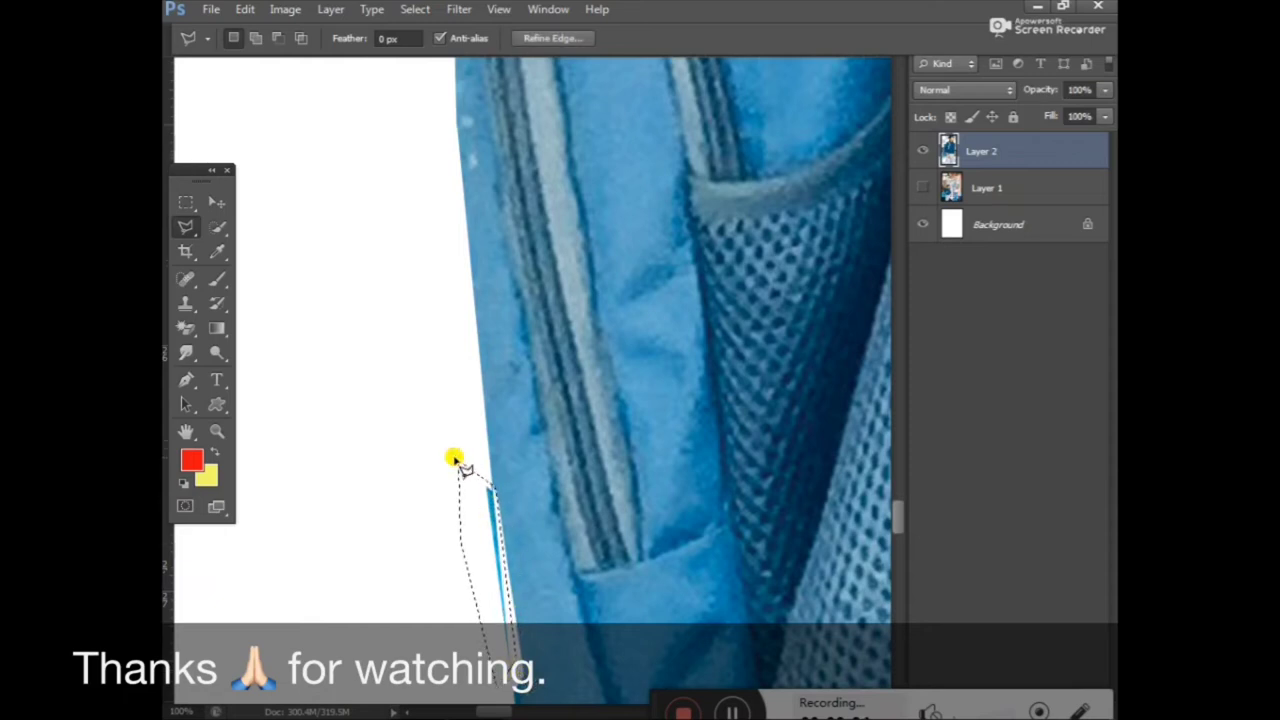
pyautogui.press('Delete')
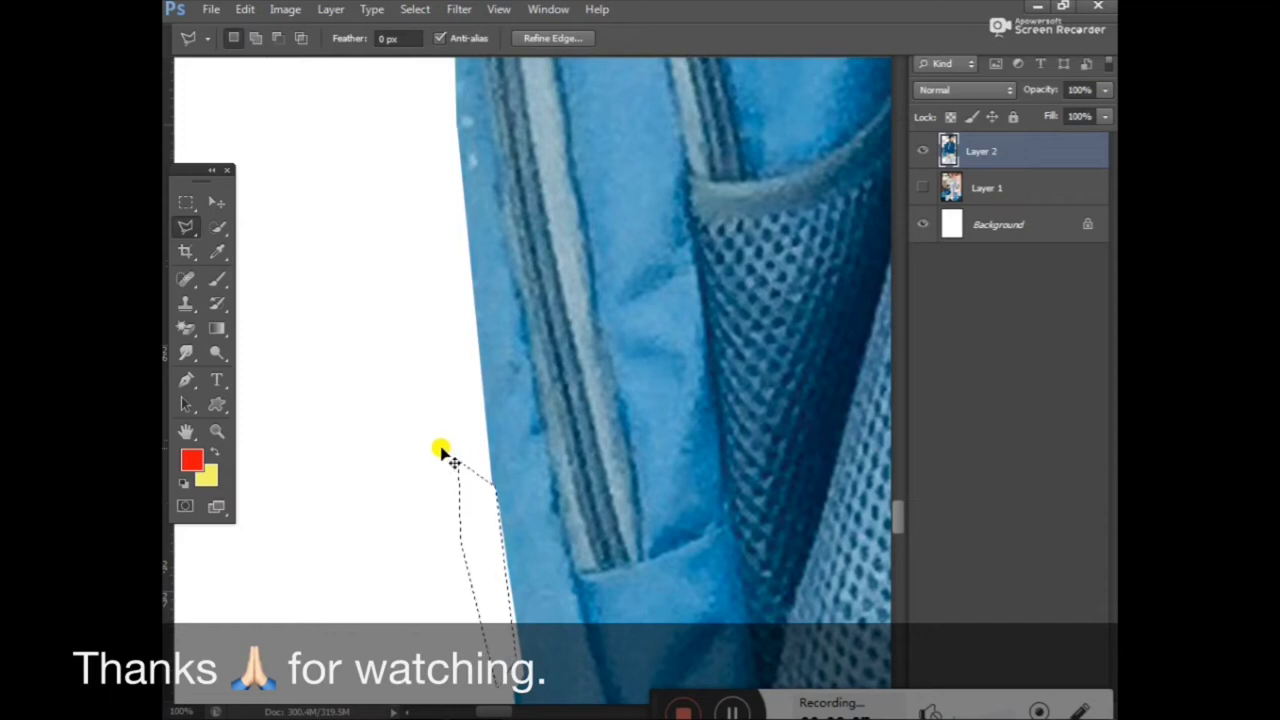
pyautogui.hotkey('ctrl', 'd')
# Start an outline along the backpack's left edge, then discard the unwanted selection.
pyautogui.scroll(-2, 443, 455)
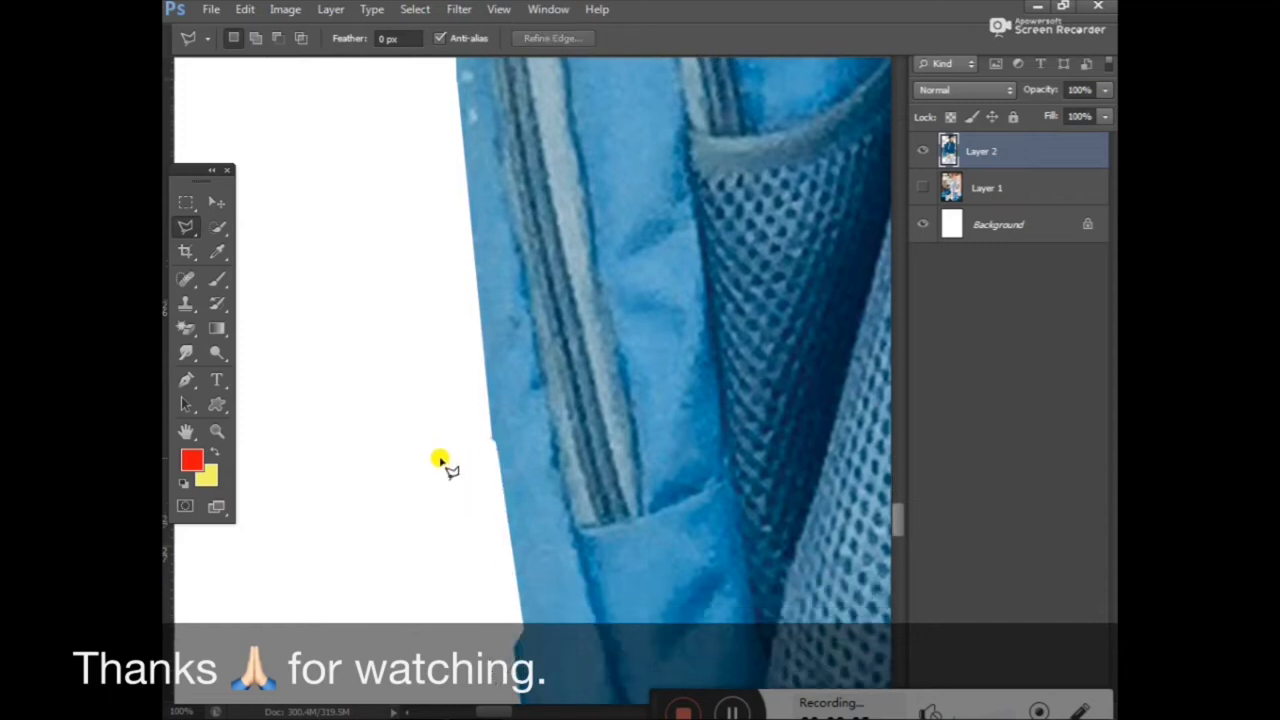
pyautogui.scroll(-2, 443, 458)
pyautogui.scroll(-2, 443, 458)
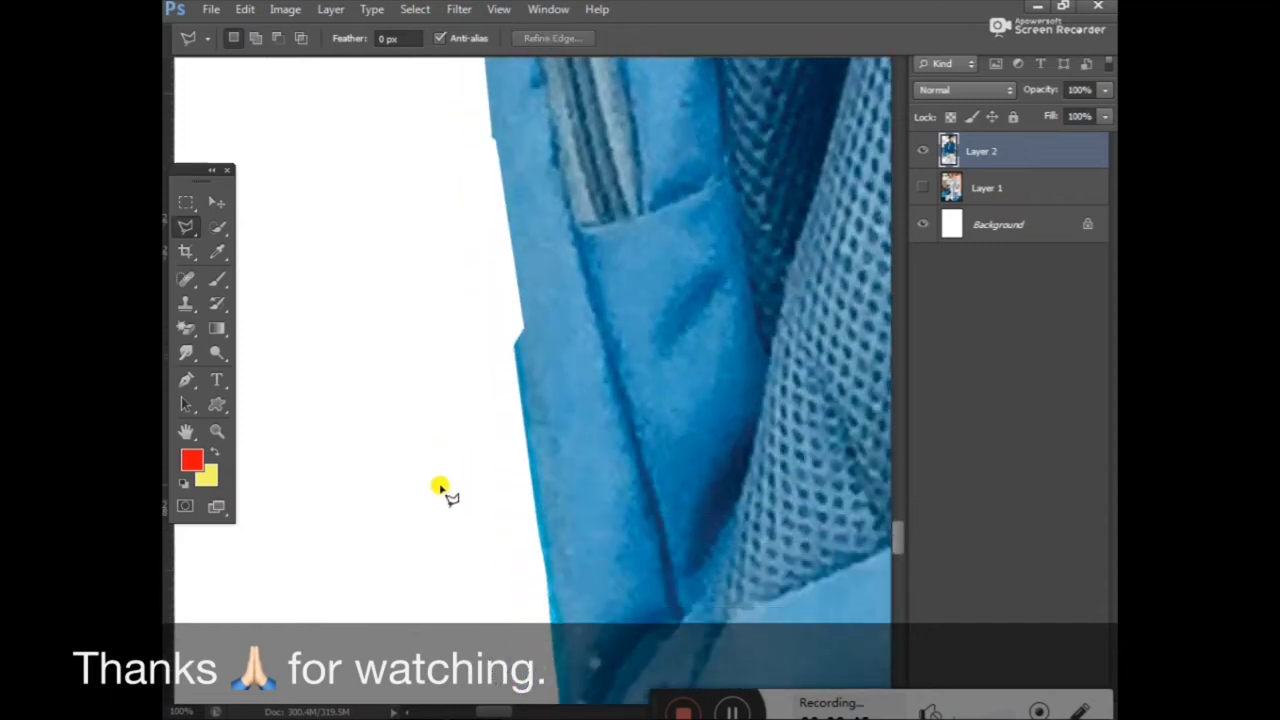
pyautogui.click(519, 343)
pyautogui.scroll(-3, 556, 652)
pyautogui.scroll(-2, 530, 500)
pyautogui.scroll(-1, 509, 357)
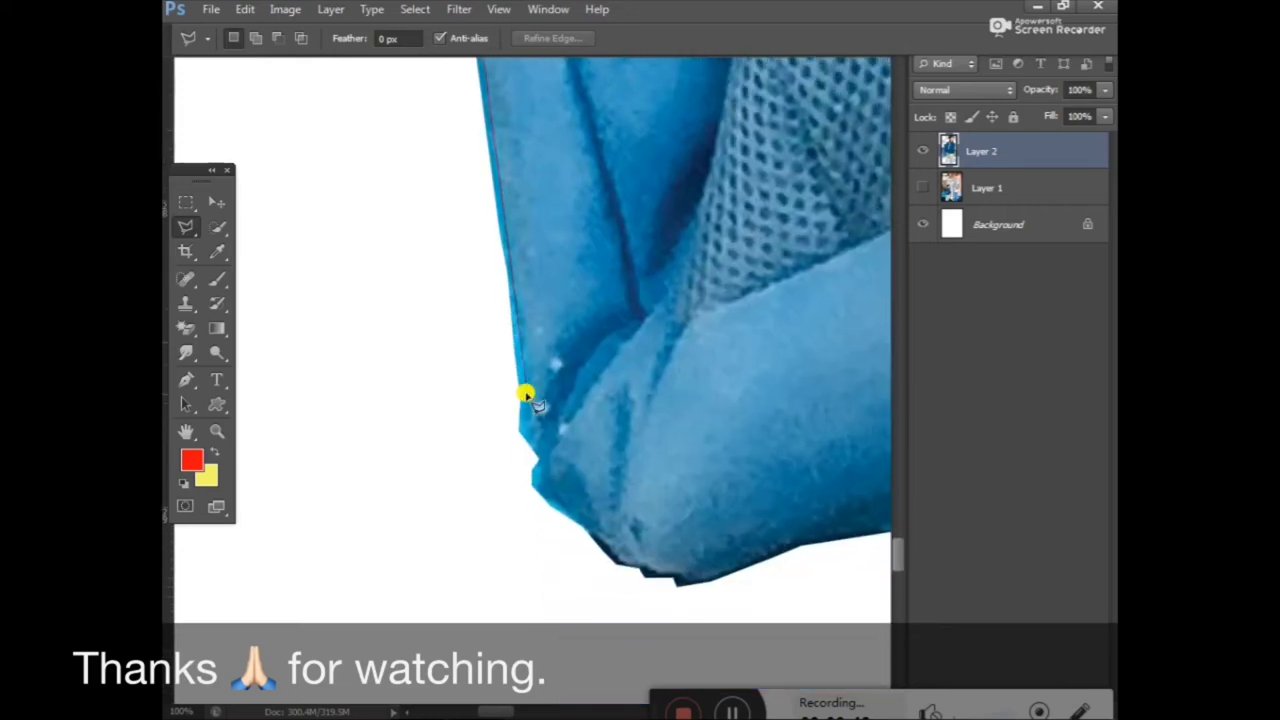
pyautogui.click(536, 466)
pyautogui.click(500, 428)
pyautogui.moveTo(469, 317); pyautogui.dragTo(492, 527)
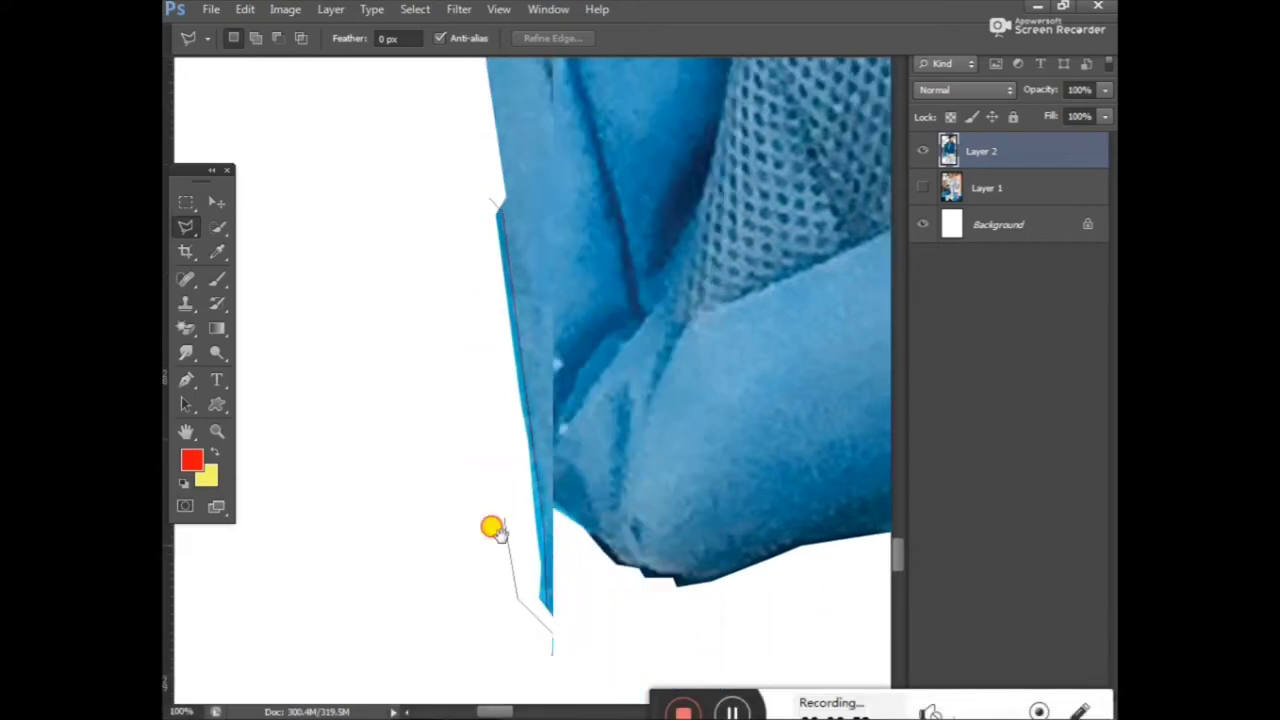
pyautogui.moveTo(466, 300); pyautogui.dragTo(503, 571)
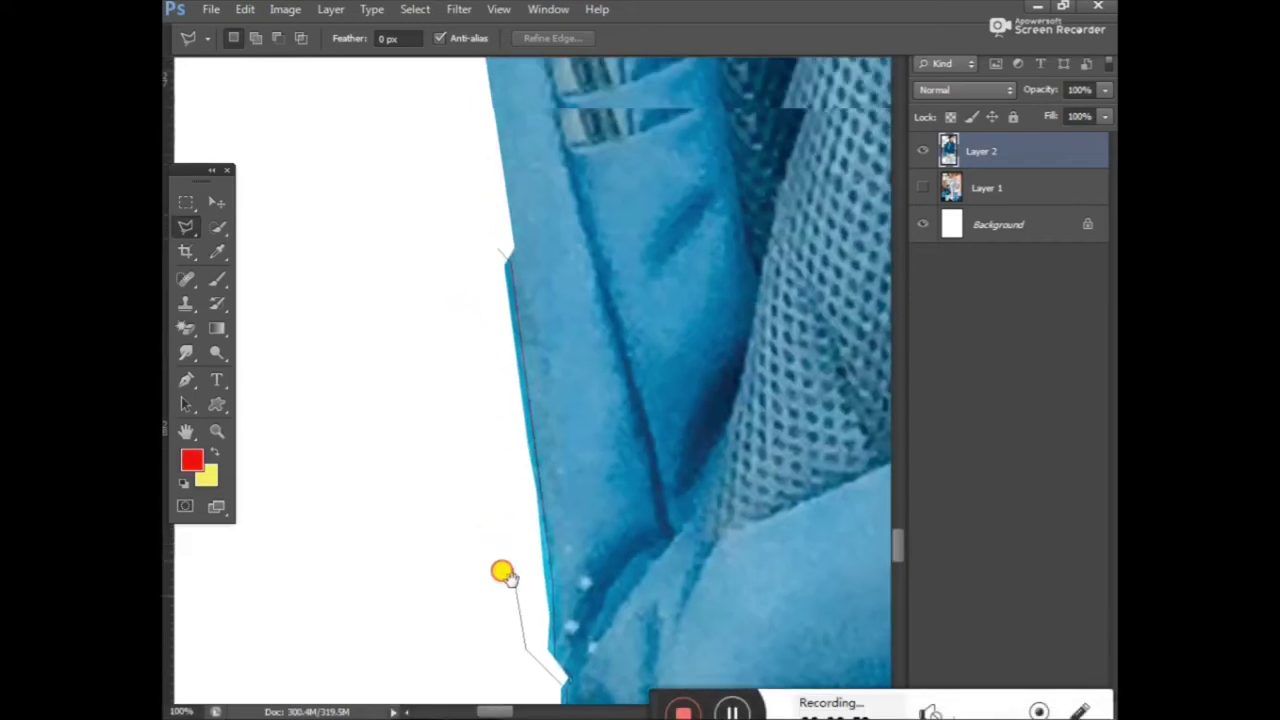
pyautogui.doubleClick(496, 248)
pyautogui.click(497, 253)
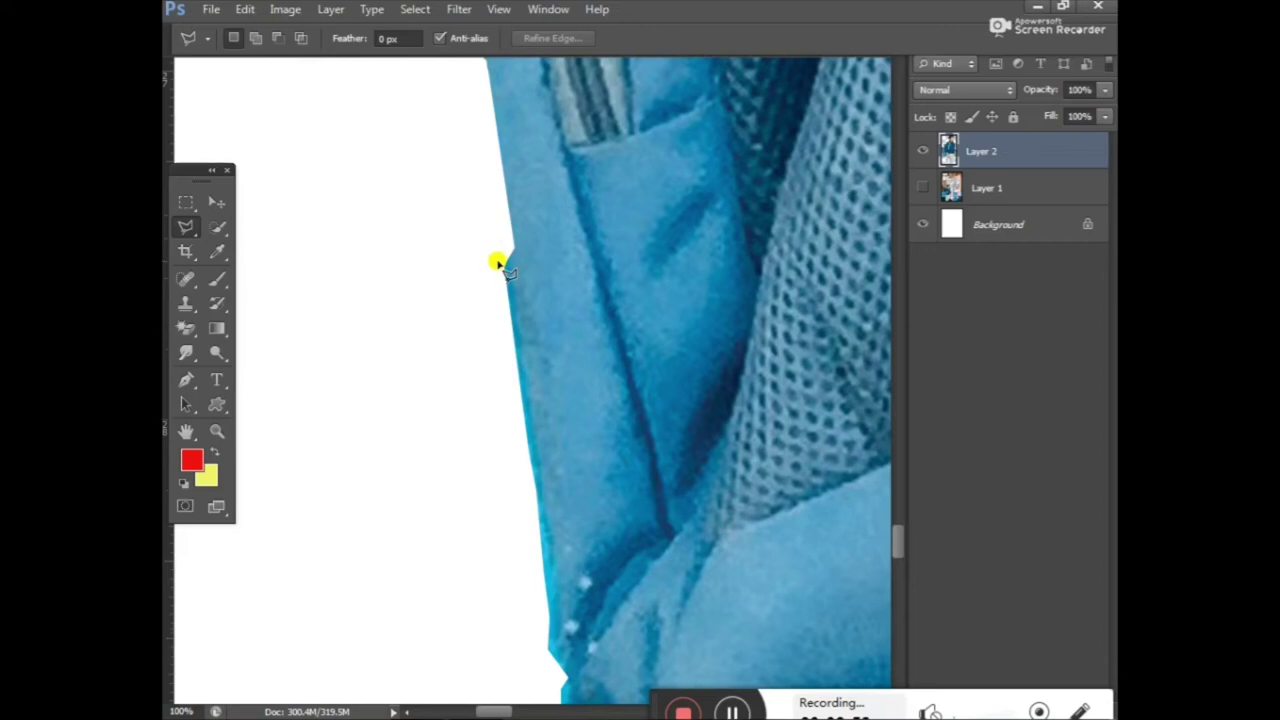
# Outline the blue fringe running down the backpack's left edge.
pyautogui.click(497, 262)
pyautogui.click(533, 672)
pyautogui.click(551, 664)
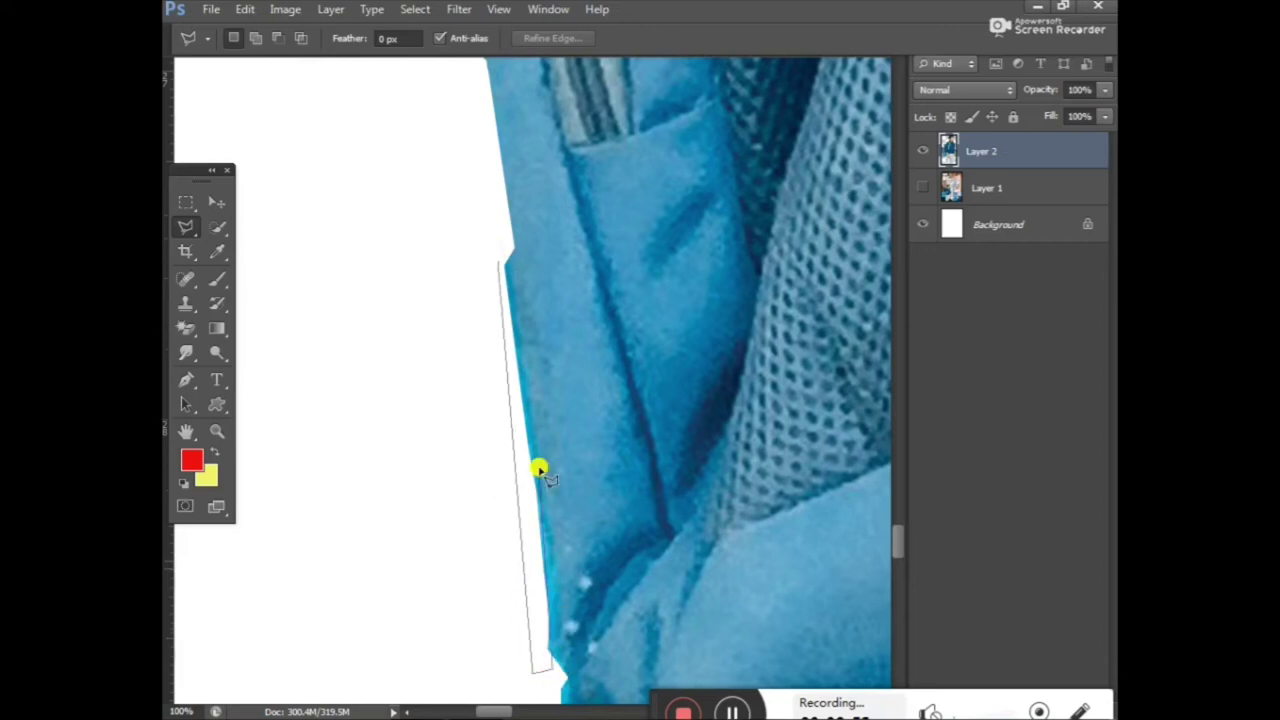
pyautogui.click(550, 535)
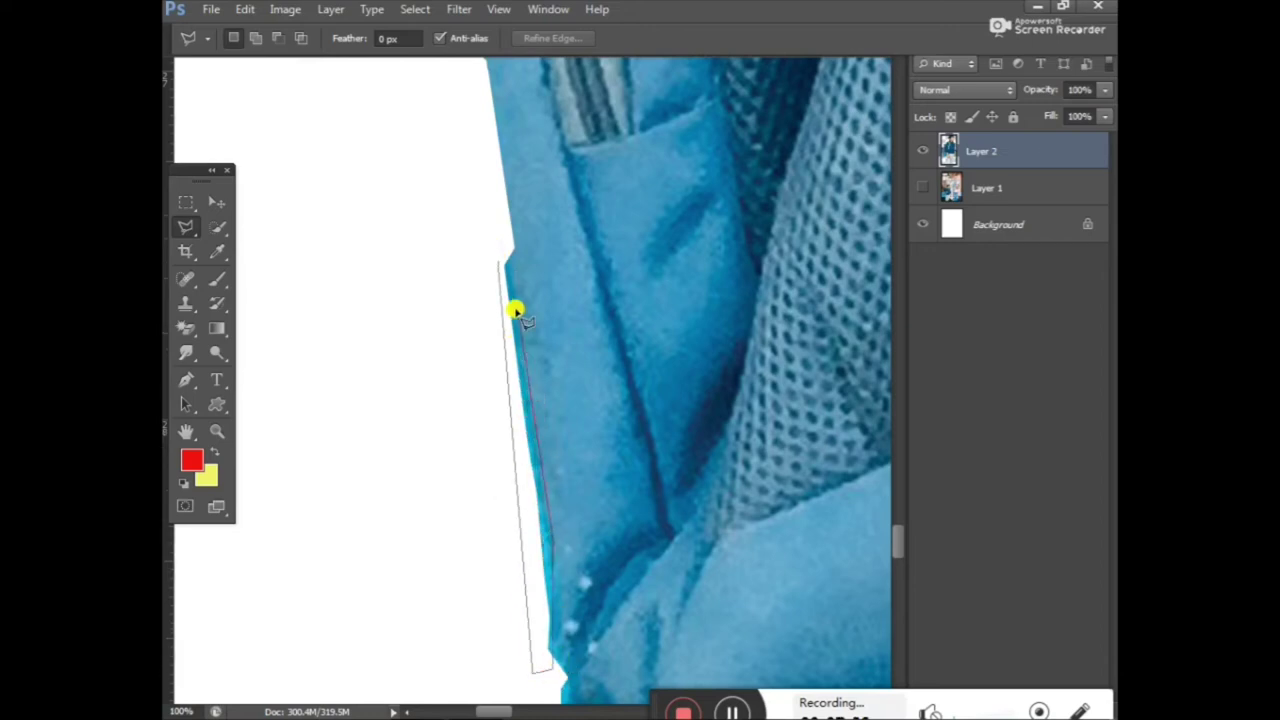
pyautogui.click(497, 263)
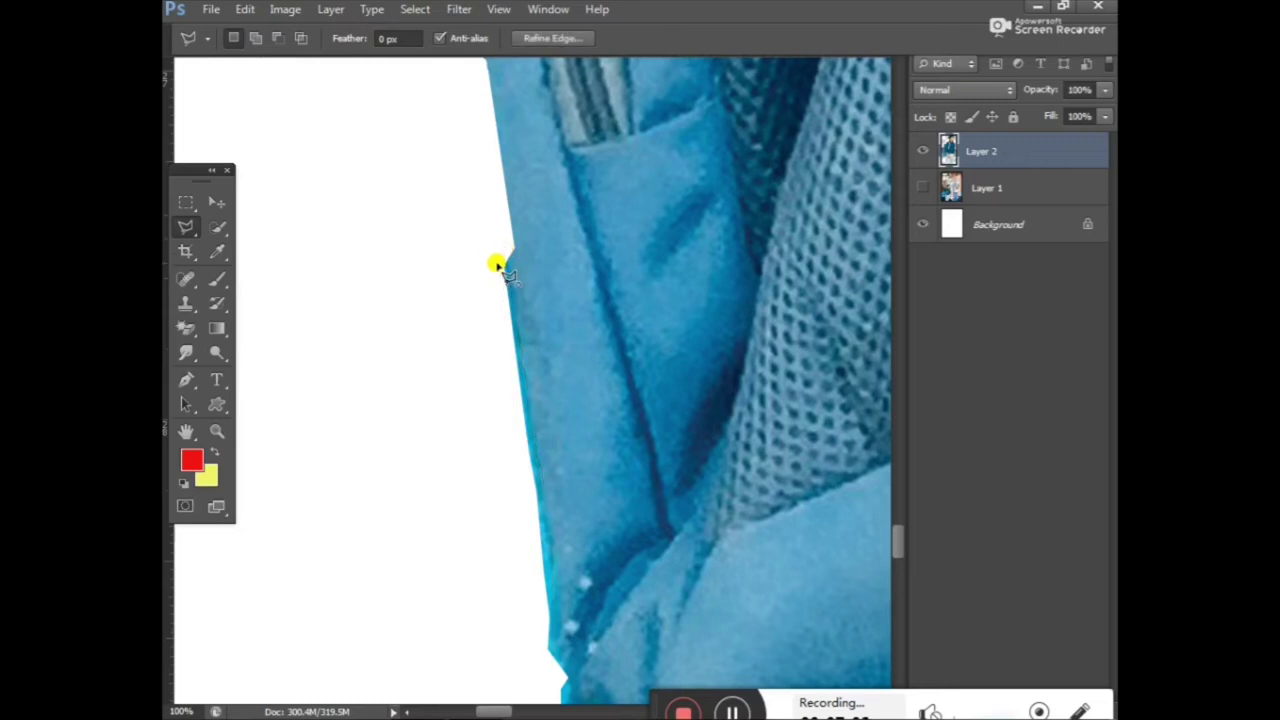
# Redraw the fringe selection, delete the blue strip and deselect.
pyautogui.click(497, 263)
pyautogui.click(462, 259)
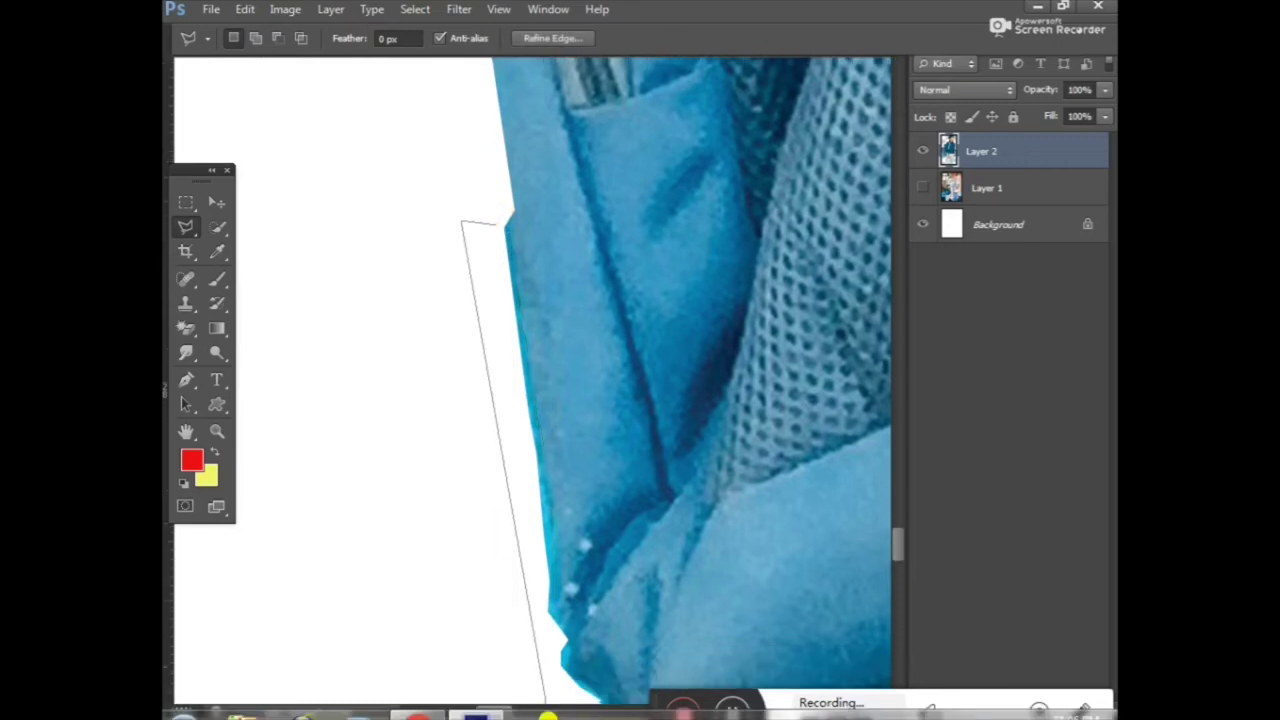
pyautogui.click(570, 652)
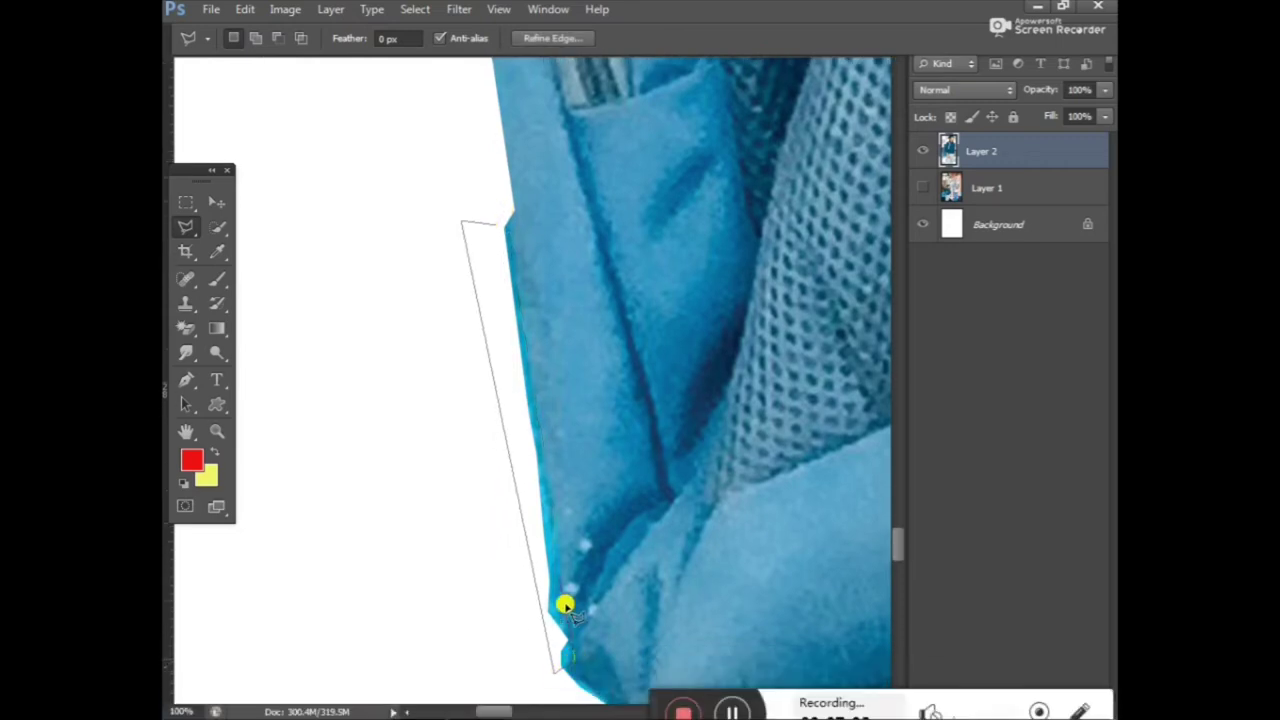
pyautogui.click(485, 221)
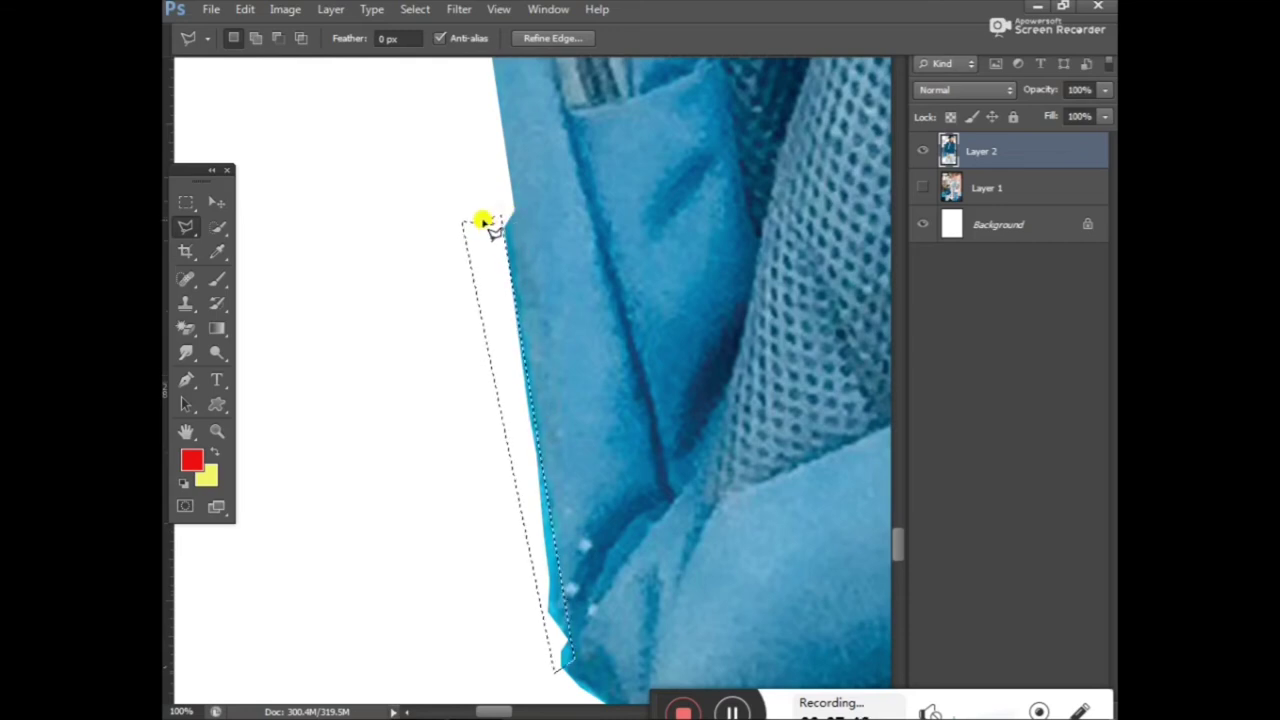
pyautogui.press('Delete')
pyautogui.hotkey('ctrl', 'd')
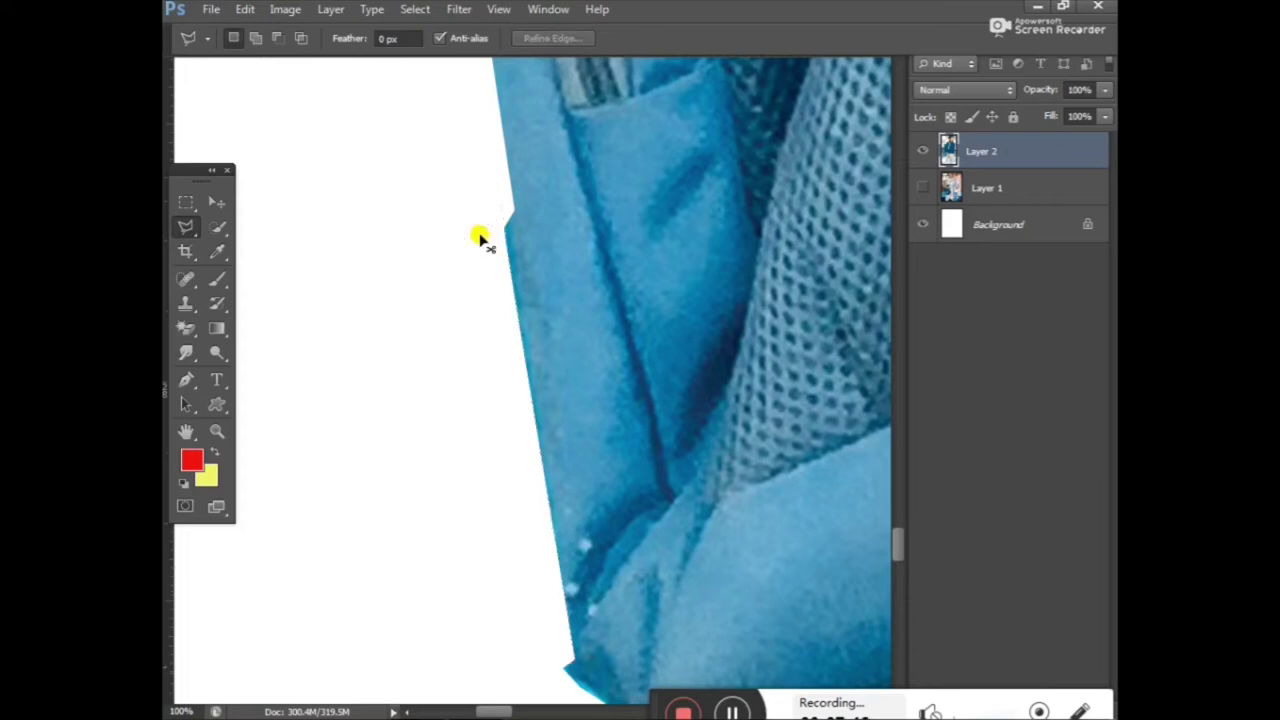
pyautogui.scroll(-2, 484, 387)
pyautogui.scroll(-2, 490, 400)
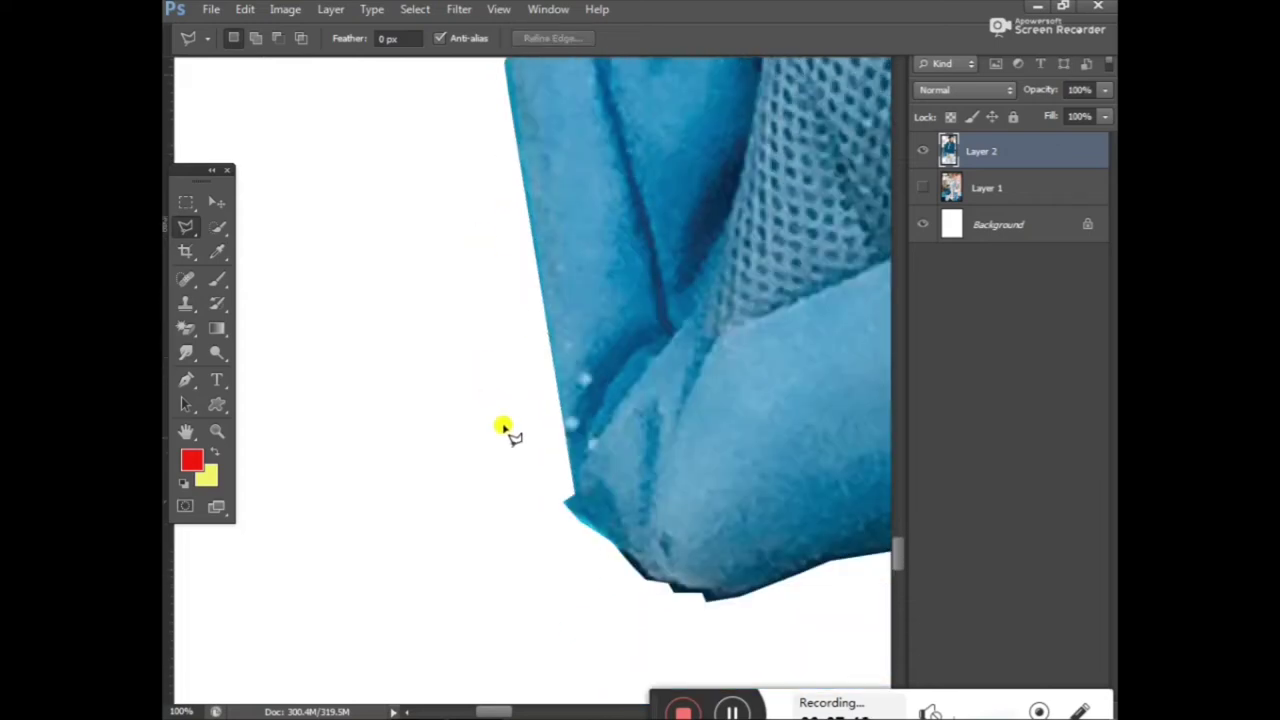
# Delete the blue fringe at the backpack's bottom corner with a polygonal lasso selection.
pyautogui.click(568, 497)
pyautogui.click(707, 596)
pyautogui.click(536, 609)
pyautogui.click(522, 467)
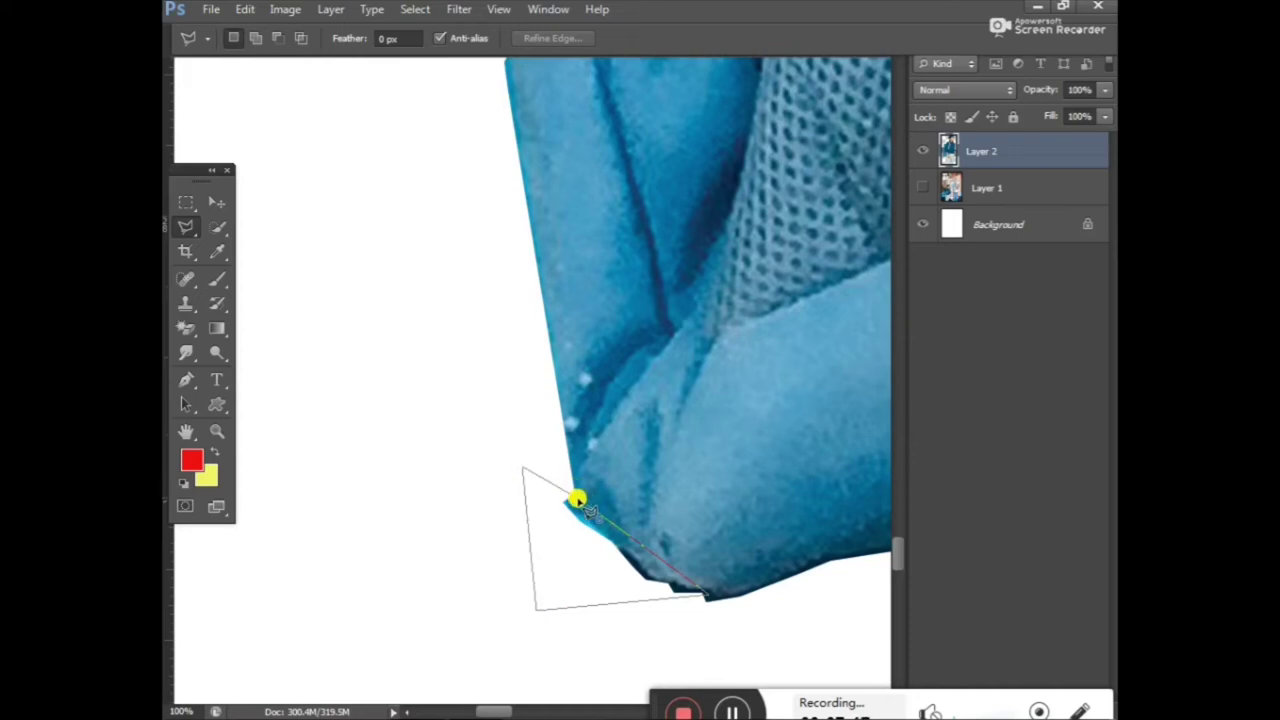
pyautogui.click(579, 500)
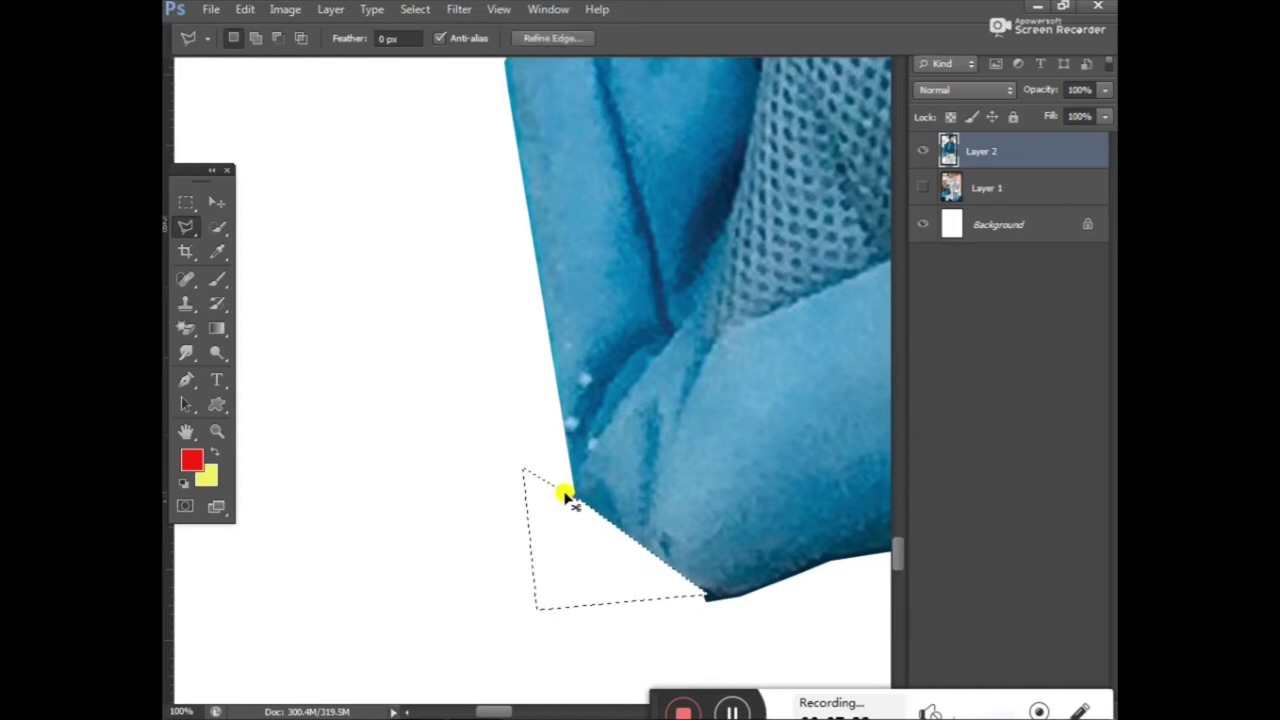
pyautogui.press('Delete')
pyautogui.hotkey('ctrl', 'd')
# Delete the blue fringe along the backpack's bottom edge.
pyautogui.scroll(-4, 573, 514)
pyautogui.scroll(-1, 573, 514)
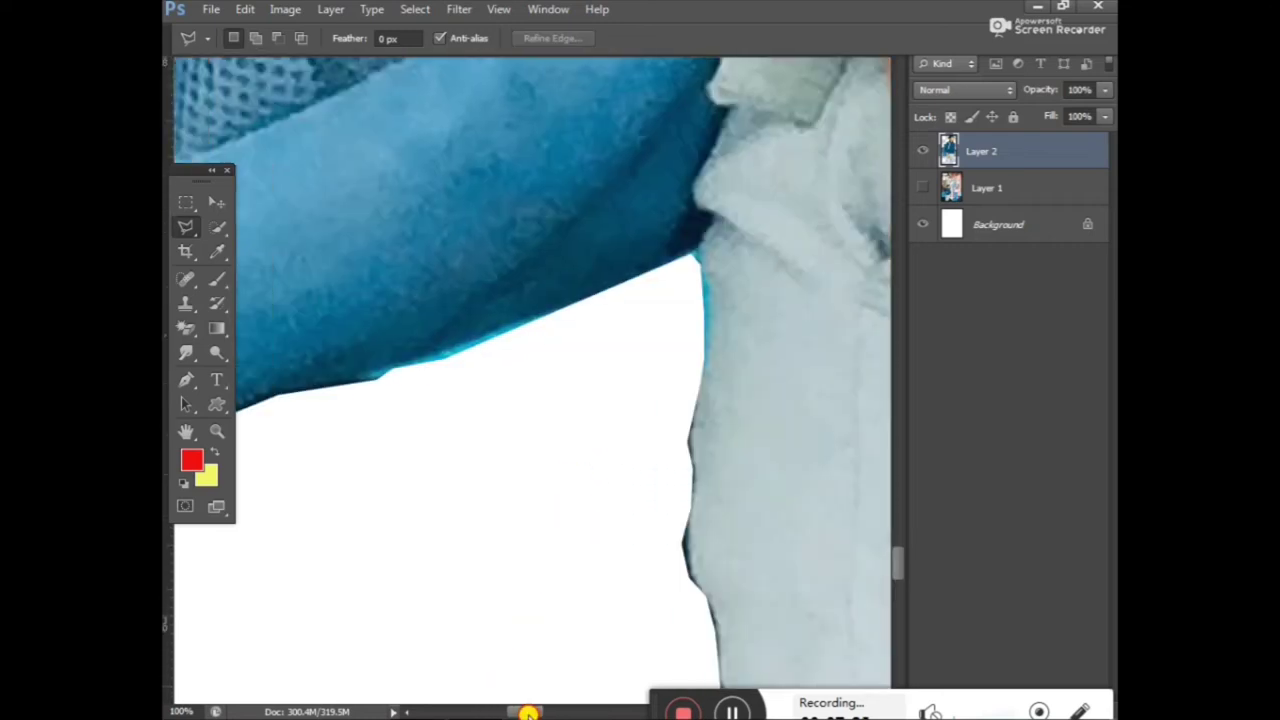
pyautogui.moveTo(496, 707); pyautogui.dragTo(511, 708)
pyautogui.click(371, 429)
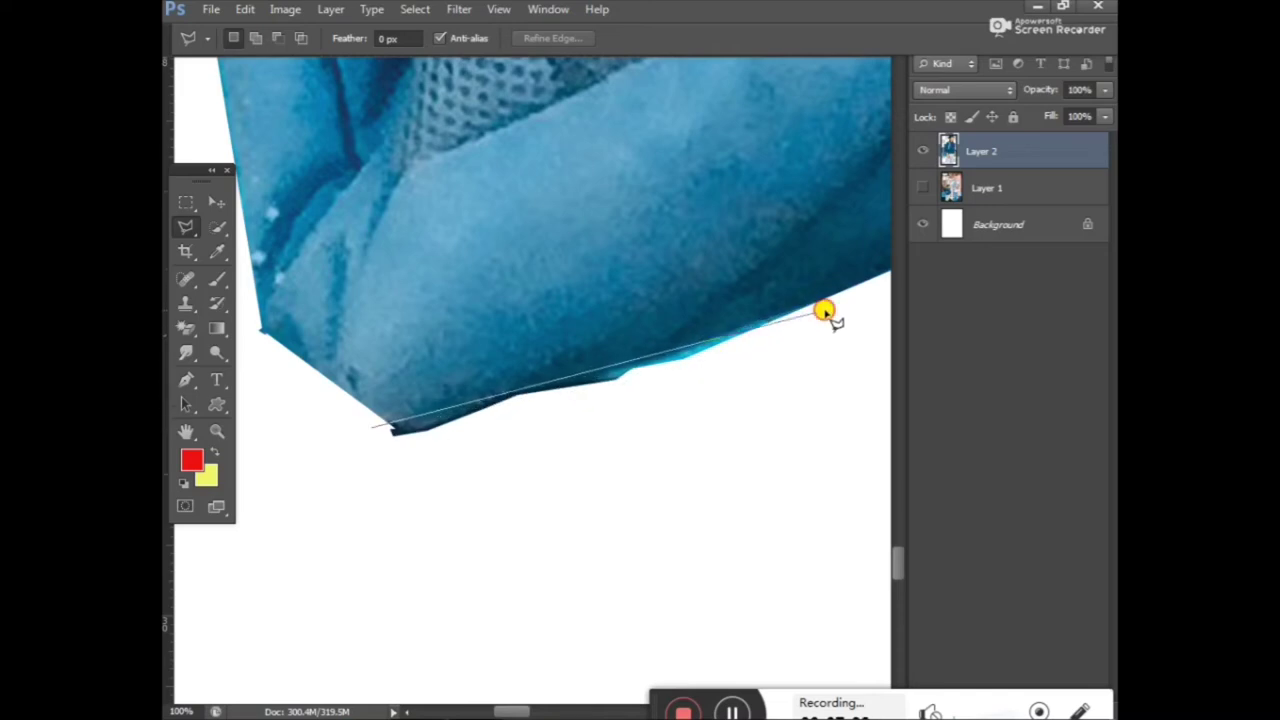
pyautogui.click(822, 313)
pyautogui.click(672, 460)
pyautogui.click(369, 475)
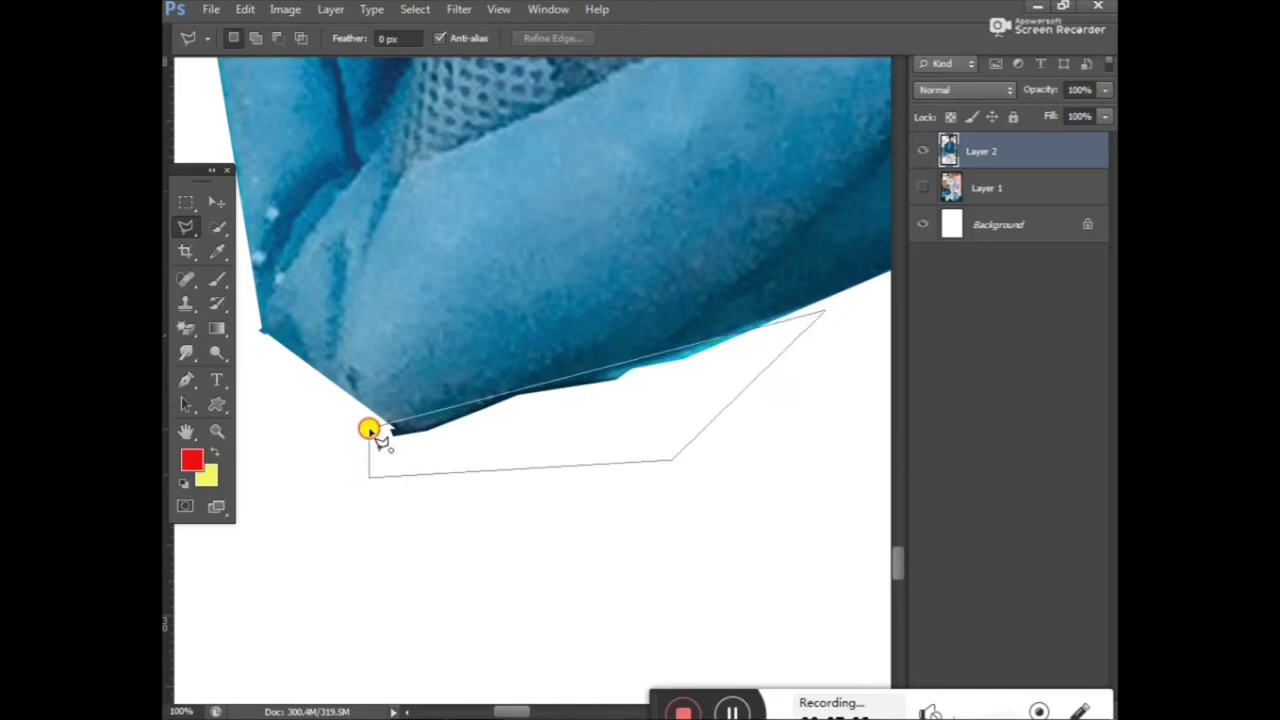
pyautogui.click(373, 428)
pyautogui.press('Delete')
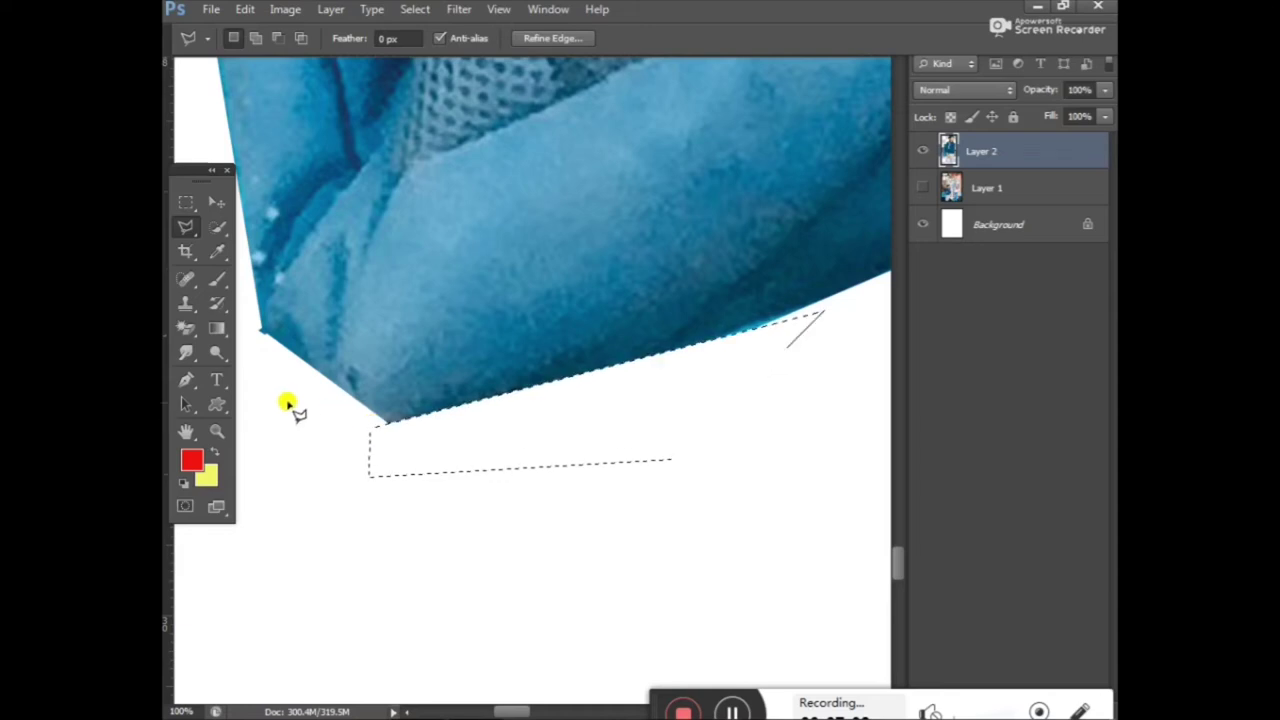
pyautogui.hotkey('ctrl', 'd')
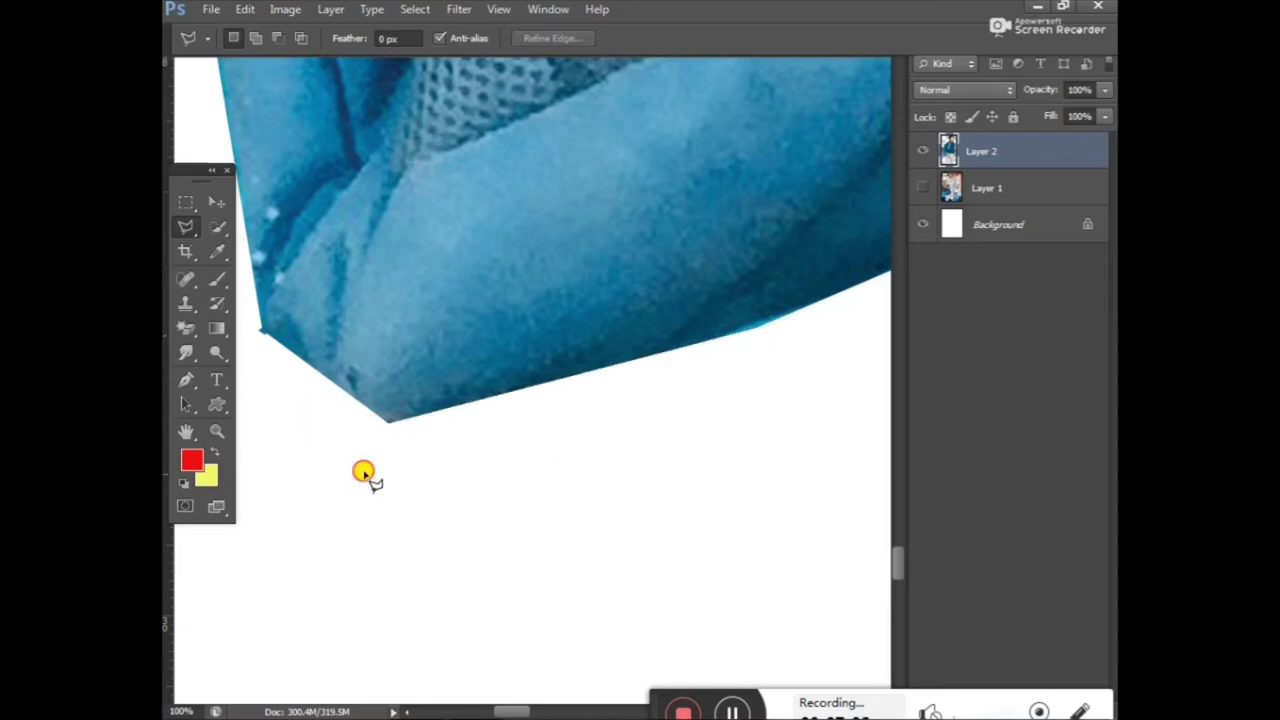
# Discard a stray outline, then delete the small sliver at the backpack's lower-left corner.
pyautogui.click(473, 514)
pyautogui.scroll(-1, 531, 657)
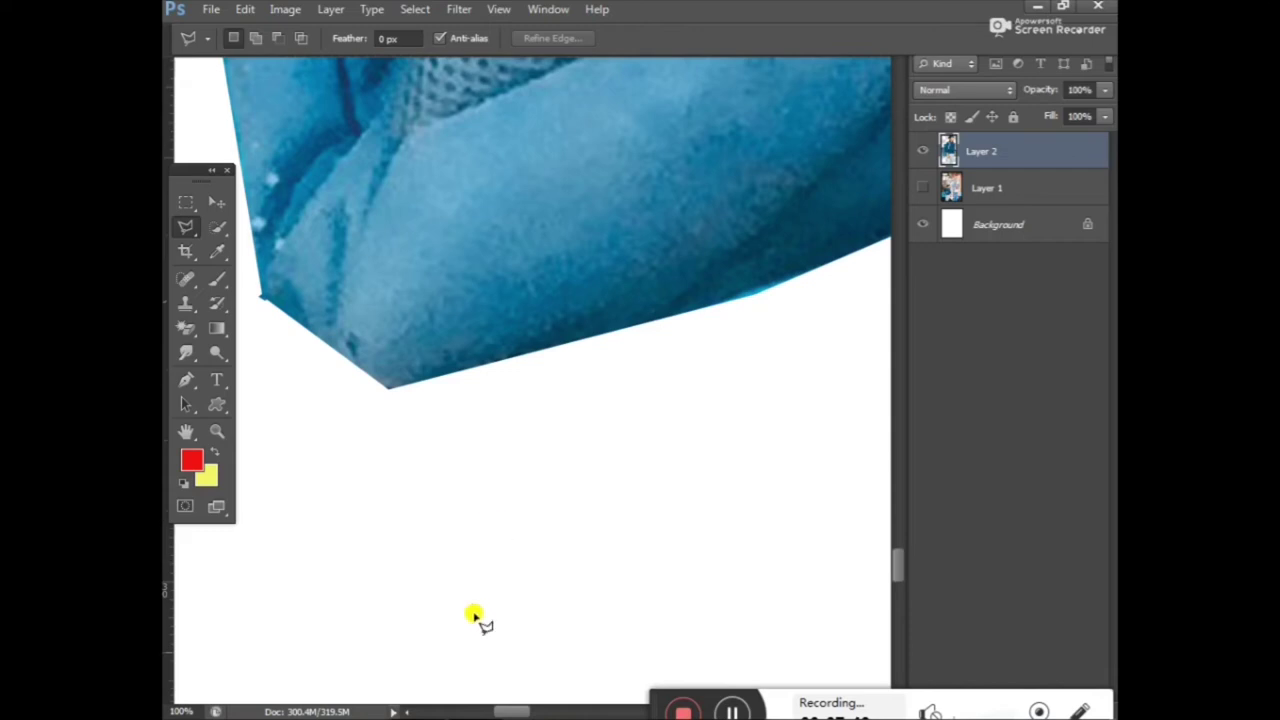
pyautogui.moveTo(517, 710); pyautogui.dragTo(508, 710)
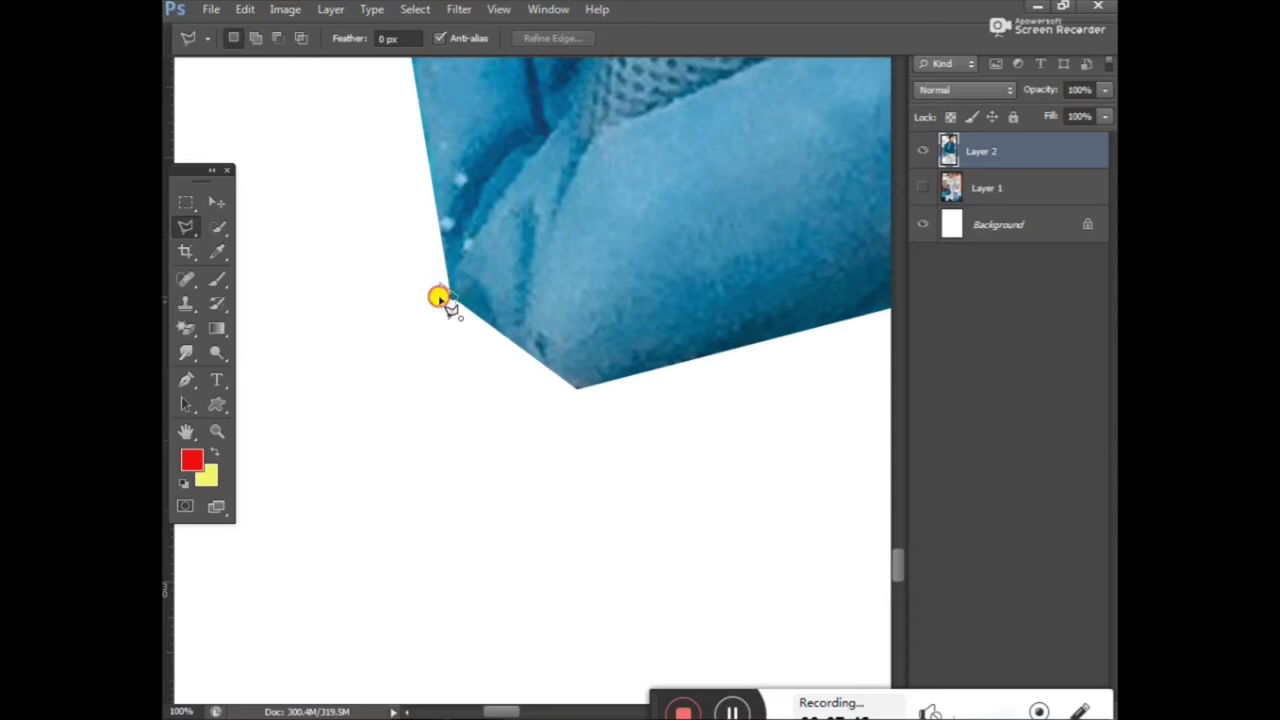
pyautogui.click(442, 299)
pyautogui.click(443, 302)
pyautogui.click(440, 284)
pyautogui.click(453, 313)
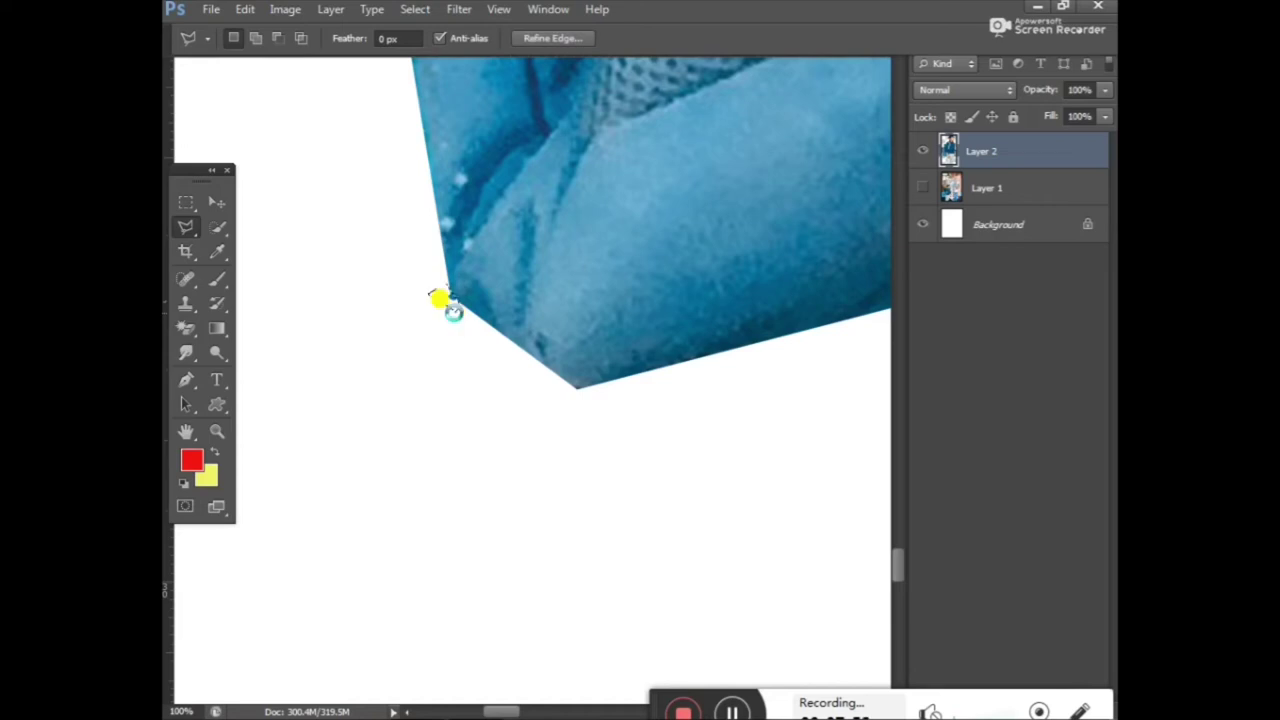
pyautogui.press('Delete')
pyautogui.hotkey('ctrl', 'd')
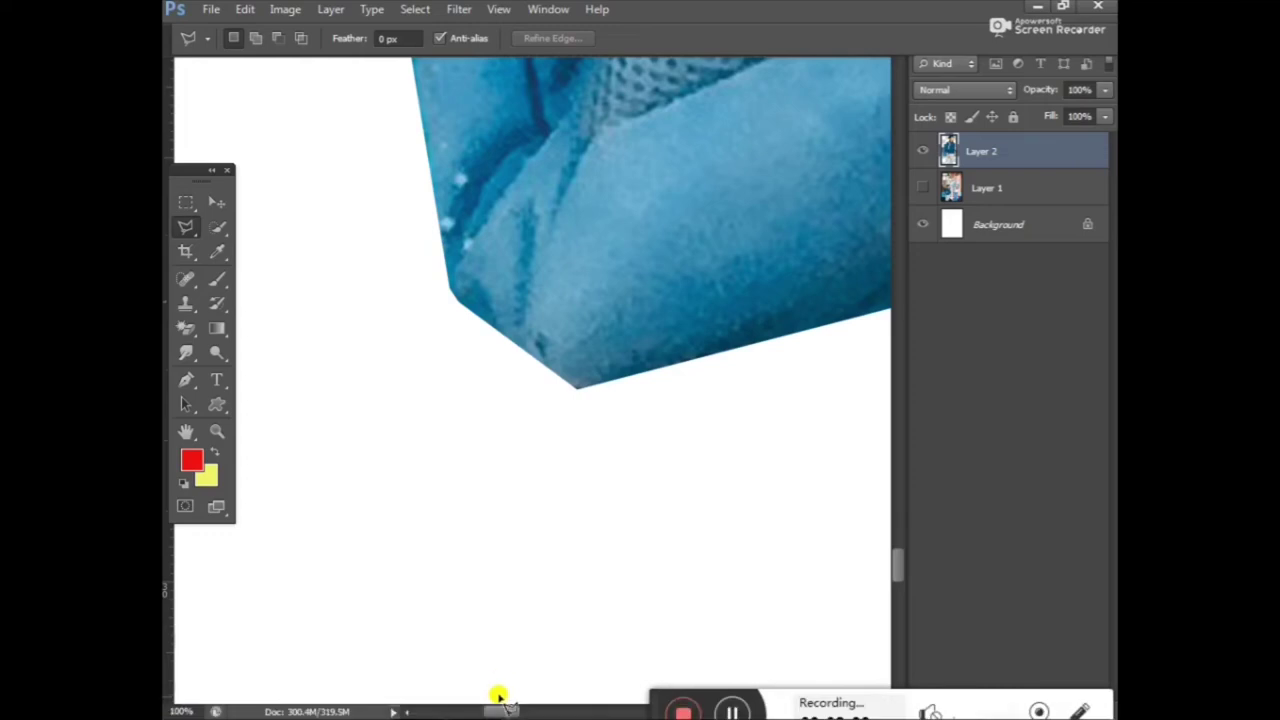
pyautogui.moveTo(508, 711); pyautogui.dragTo(538, 713)
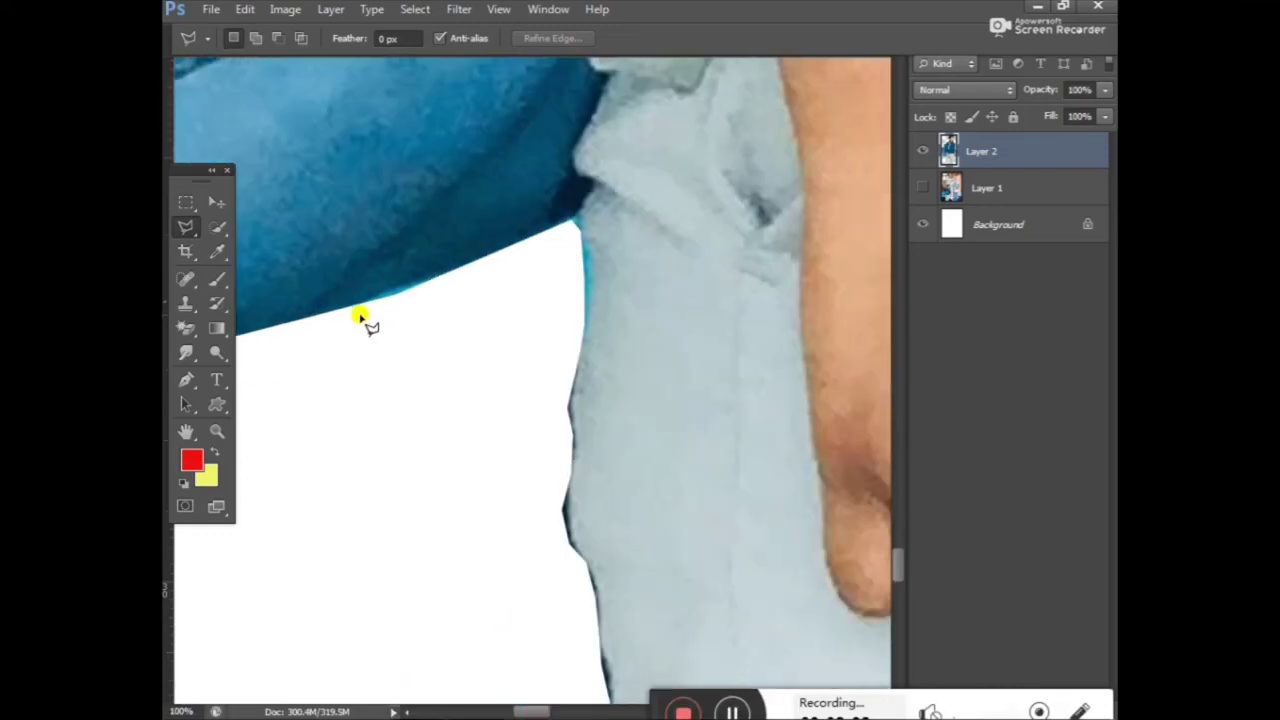
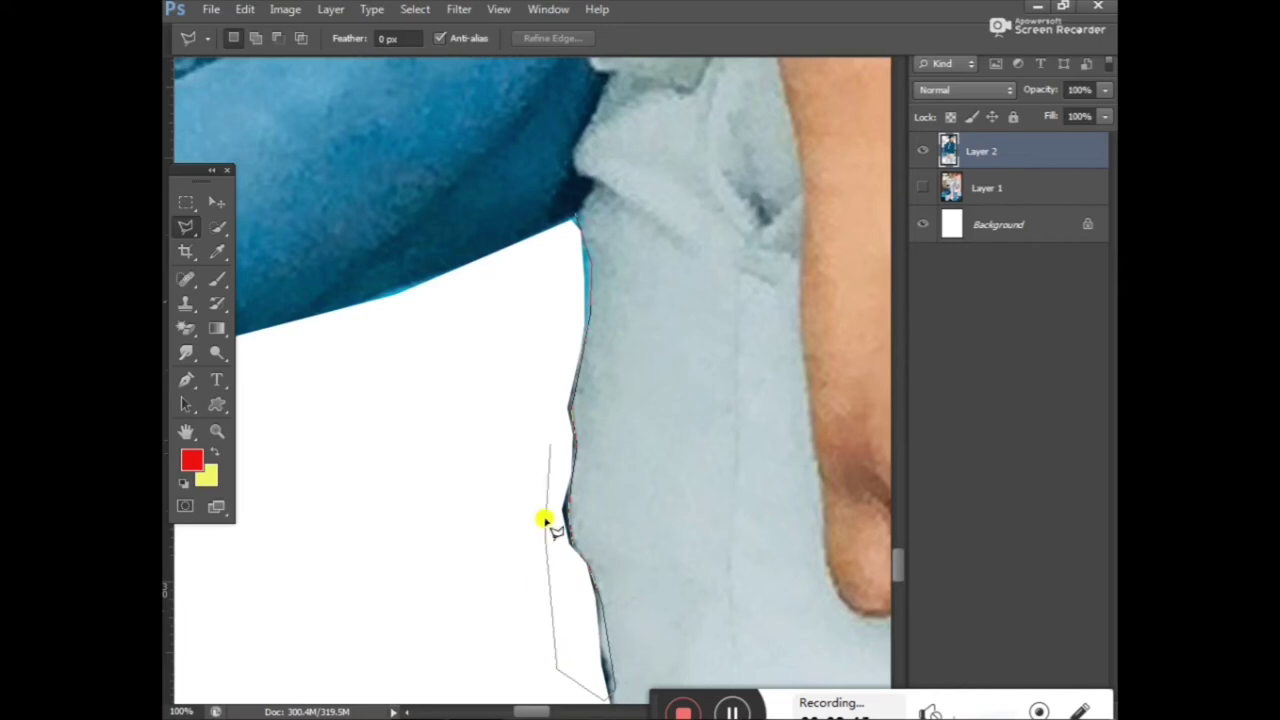
# Close the outline around the sliver at the shirt's top corner and erase it to white.
pyautogui.click(570, 216)
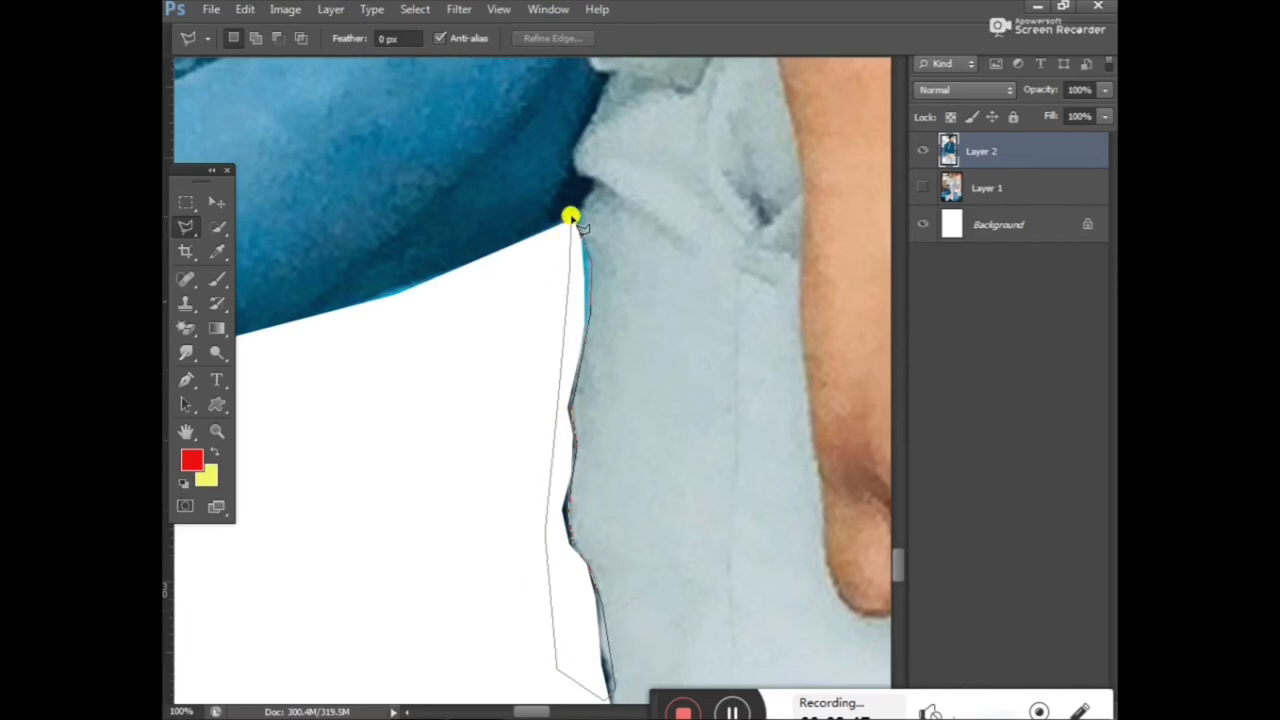
pyautogui.click(570, 216)
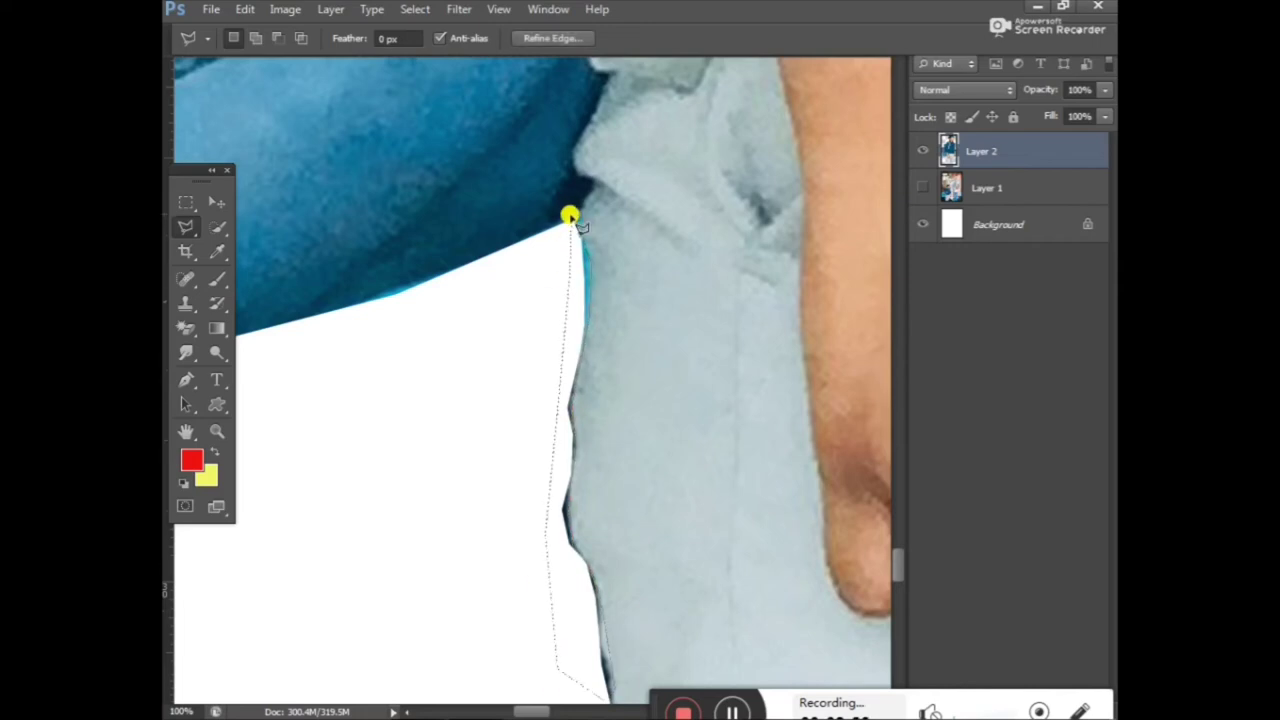
pyautogui.press('Delete')
pyautogui.hotkey('ctrl', 'd')
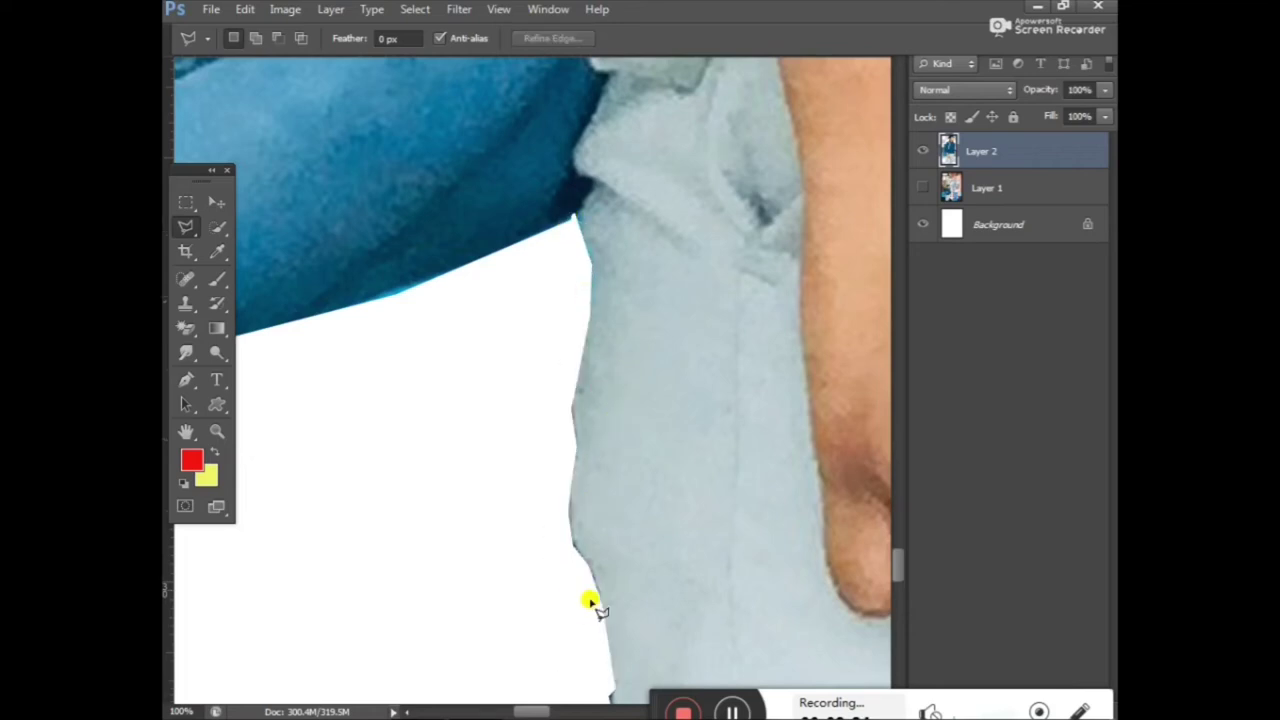
pyautogui.moveTo(904, 565); pyautogui.dragTo(904, 600)
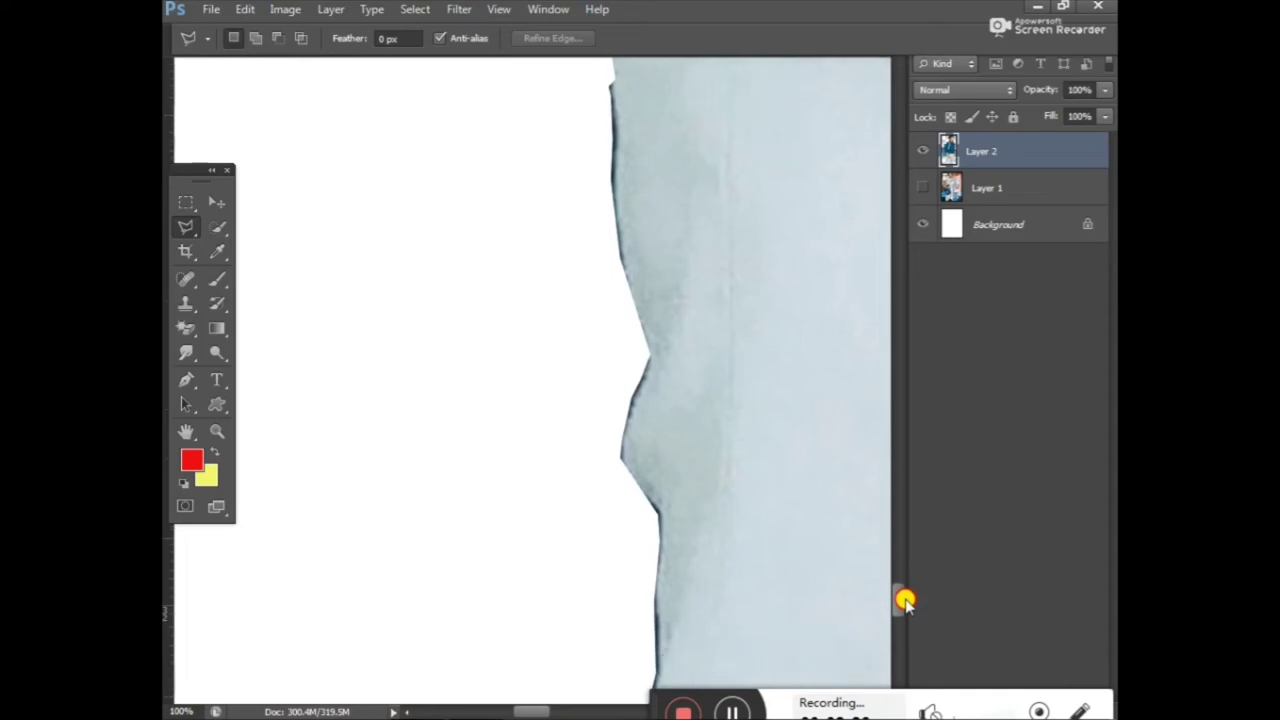
# Outline the fringe down the upper shirt edge into the white area and erase it.
pyautogui.click(612, 83)
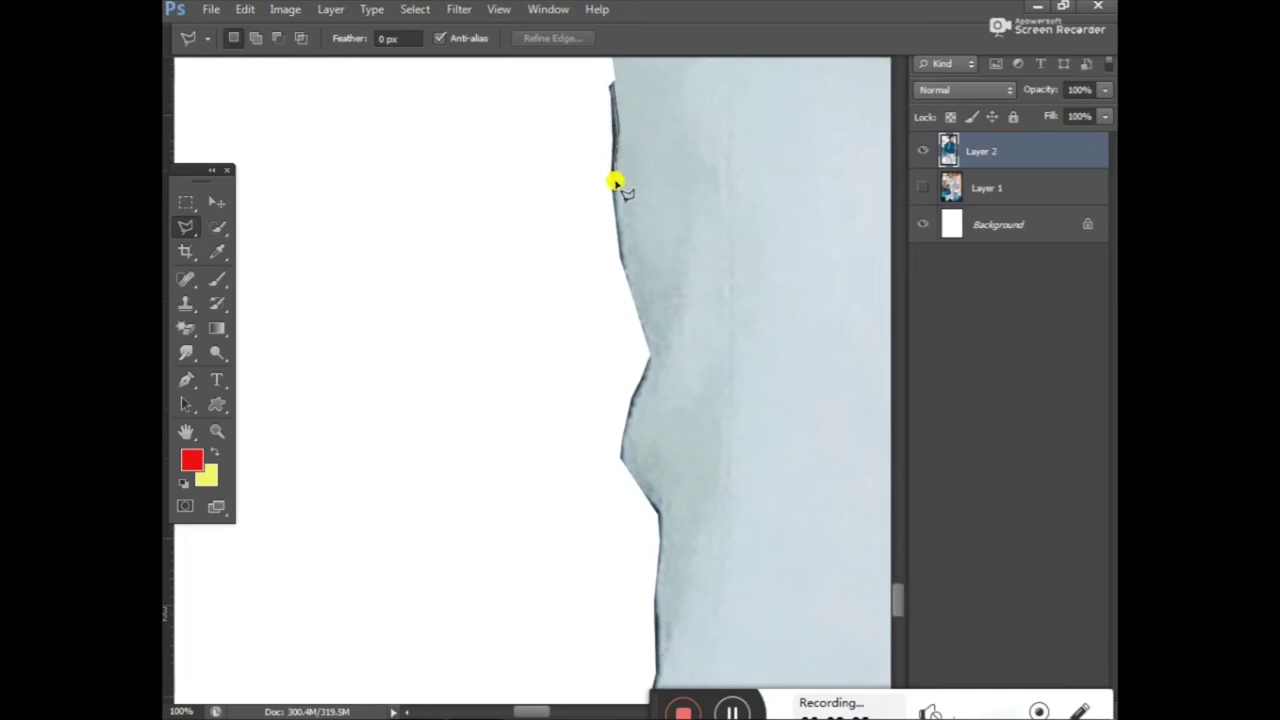
pyautogui.moveTo(615, 183)
pyautogui.mouseDown()
pyautogui.moveTo(629, 292)
pyautogui.moveTo(620, 454)
pyautogui.moveTo(647, 500)
pyautogui.moveTo(666, 571)
pyautogui.moveTo(657, 586)
pyautogui.moveTo(666, 549)
pyautogui.moveTo(648, 650)
pyautogui.moveTo(661, 678)
pyautogui.mouseUp()
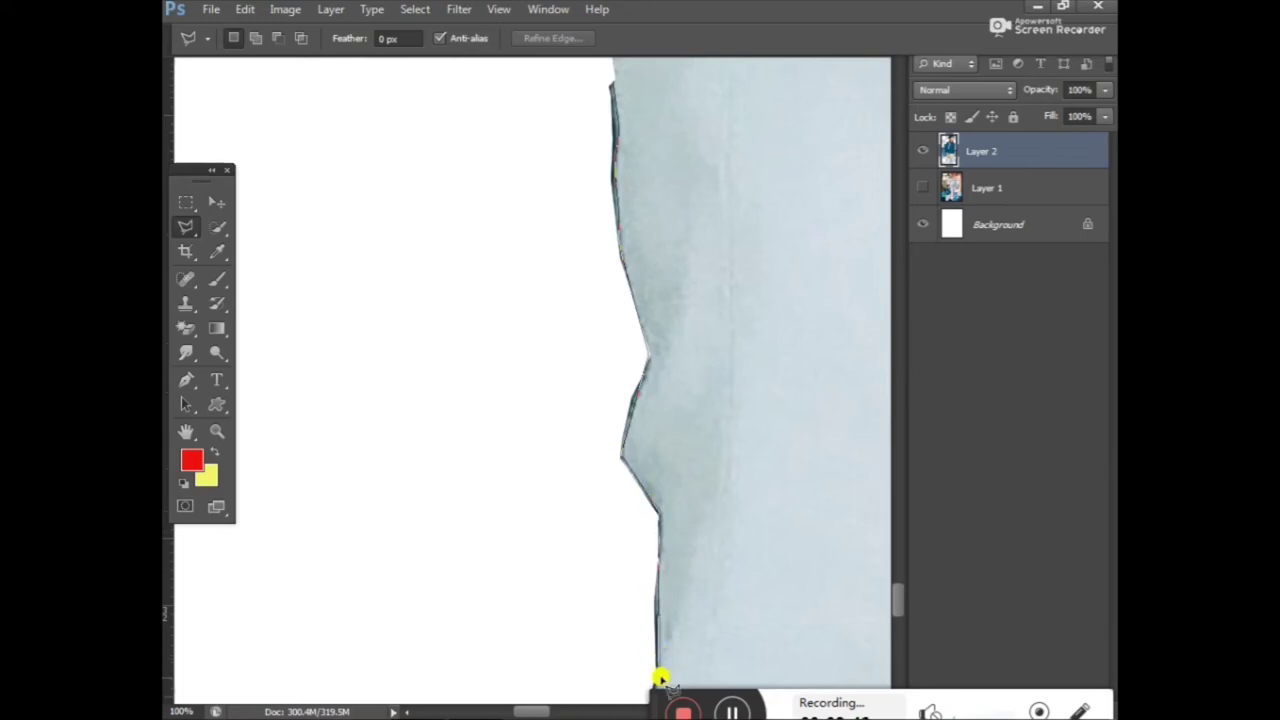
pyautogui.click(585, 665)
pyautogui.click(558, 370)
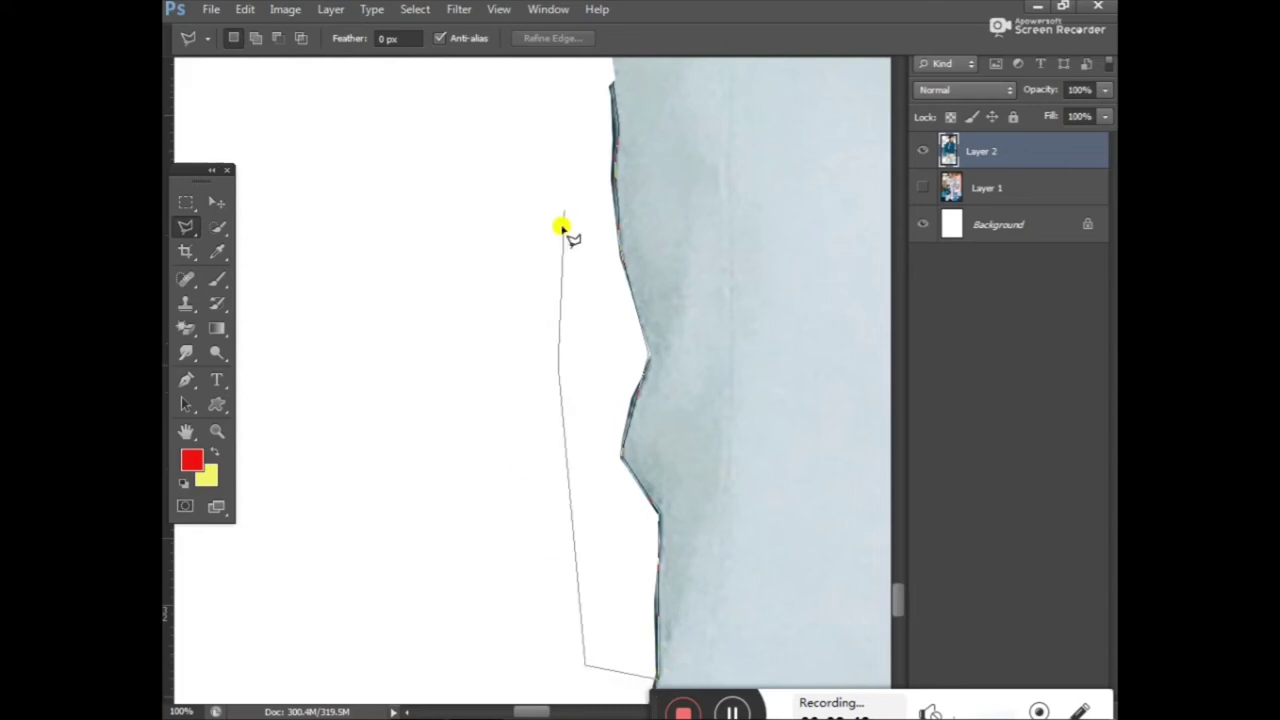
pyautogui.click(613, 84)
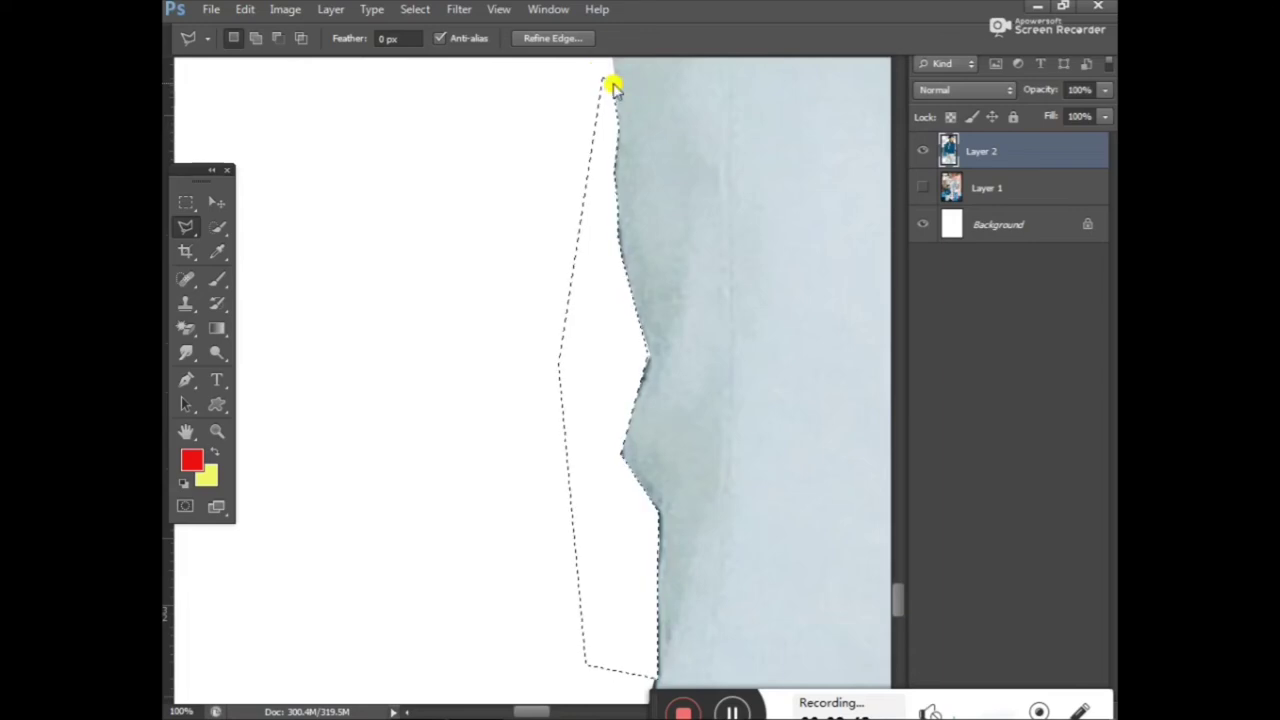
pyautogui.hotkey('ctrl', 'd')
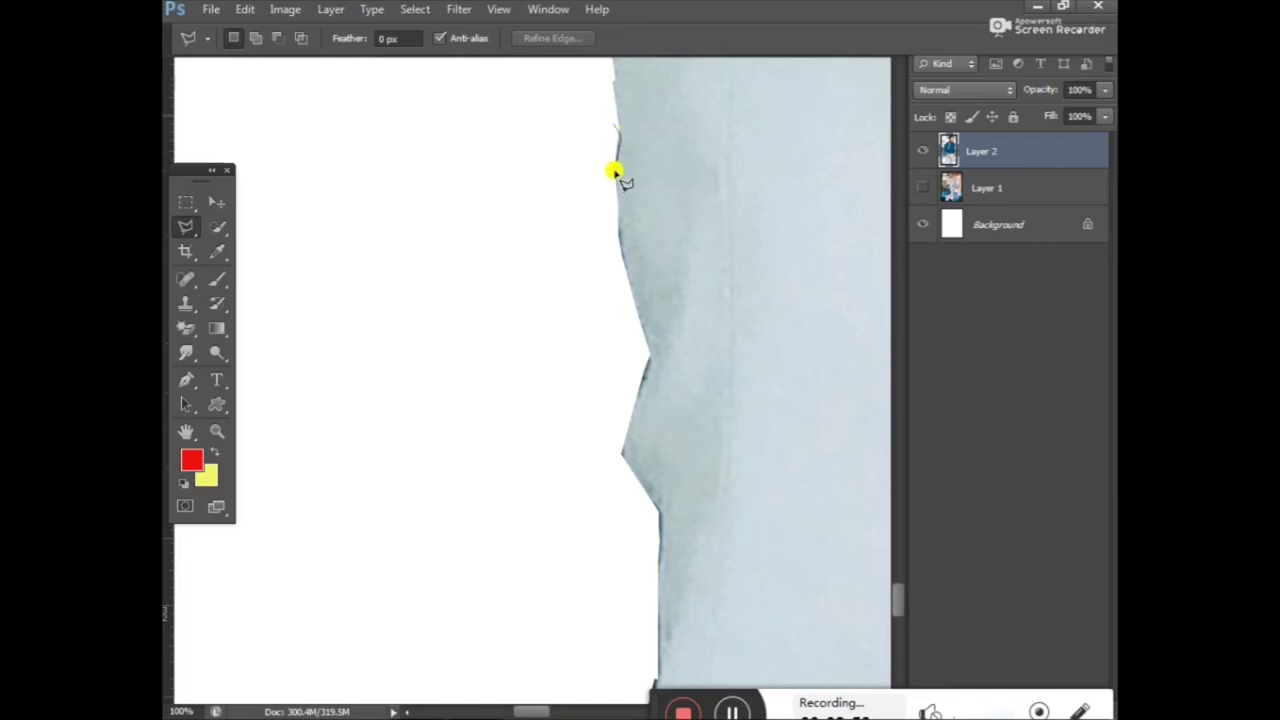
# Begin a new Polygonal Lasso outline following the bends of the shirt edge downward.
pyautogui.click(621, 249)
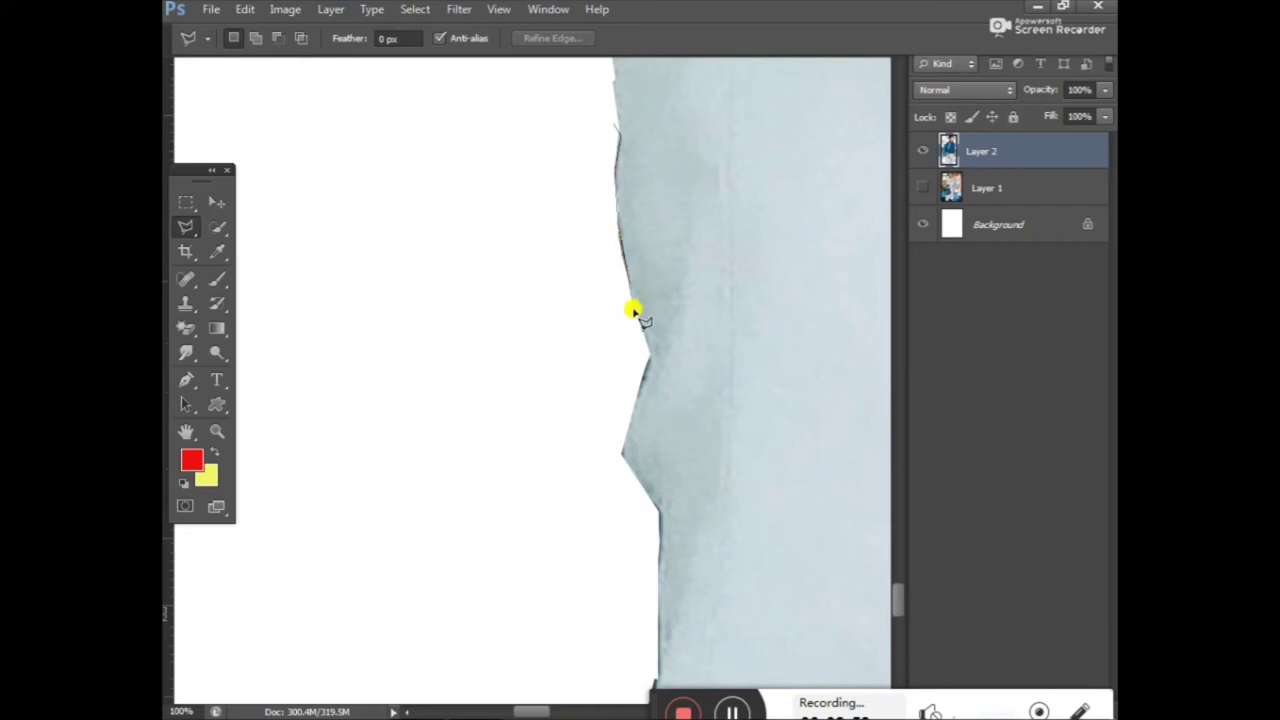
pyautogui.click(642, 380)
pyautogui.click(623, 453)
pyautogui.click(658, 510)
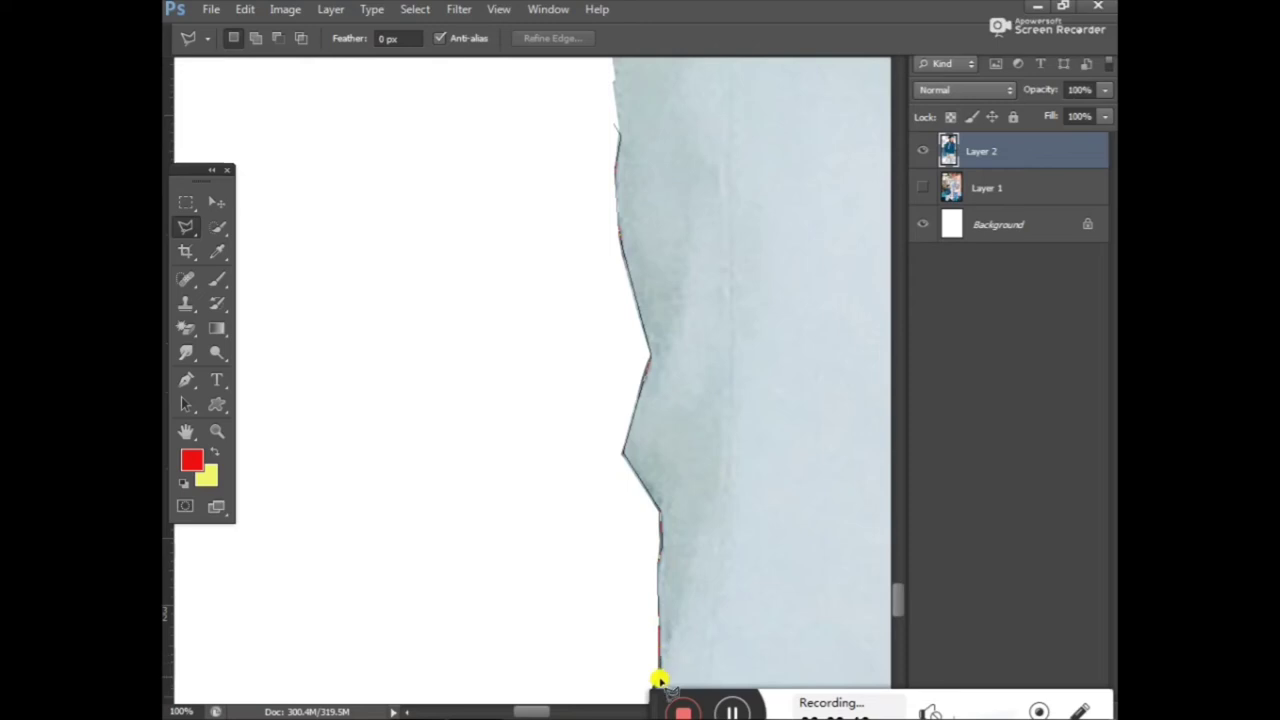
# Extend the outline to the image bottom along the lower shirt edge, close it, and clear the fringe.
pyautogui.click(658, 682)
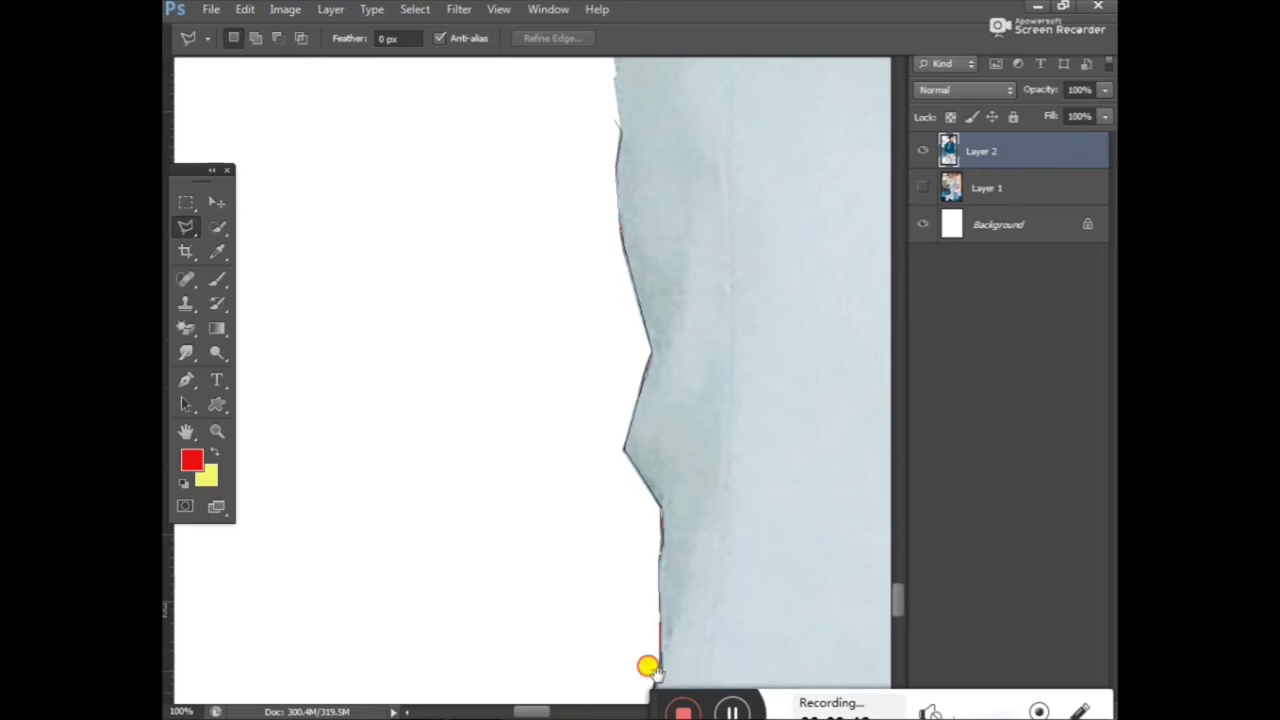
pyautogui.scroll(-5, 660, 500)
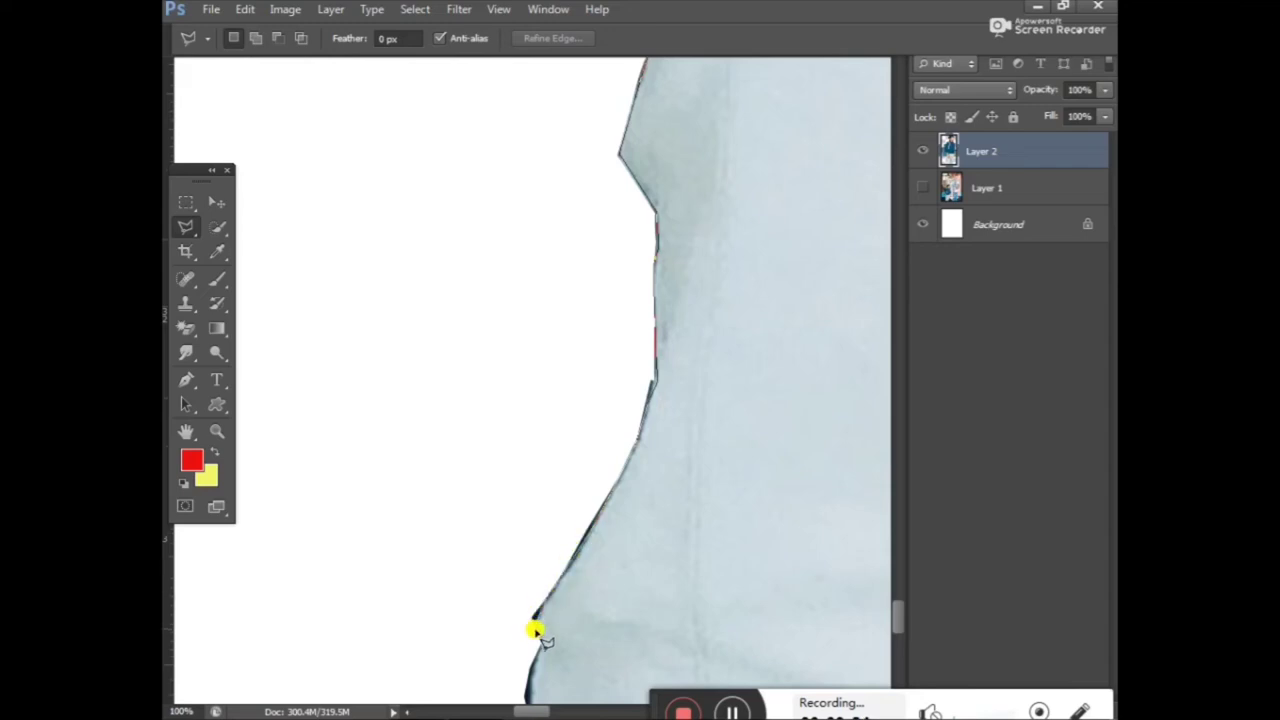
pyautogui.moveTo(540, 650); pyautogui.dragTo(594, 377)
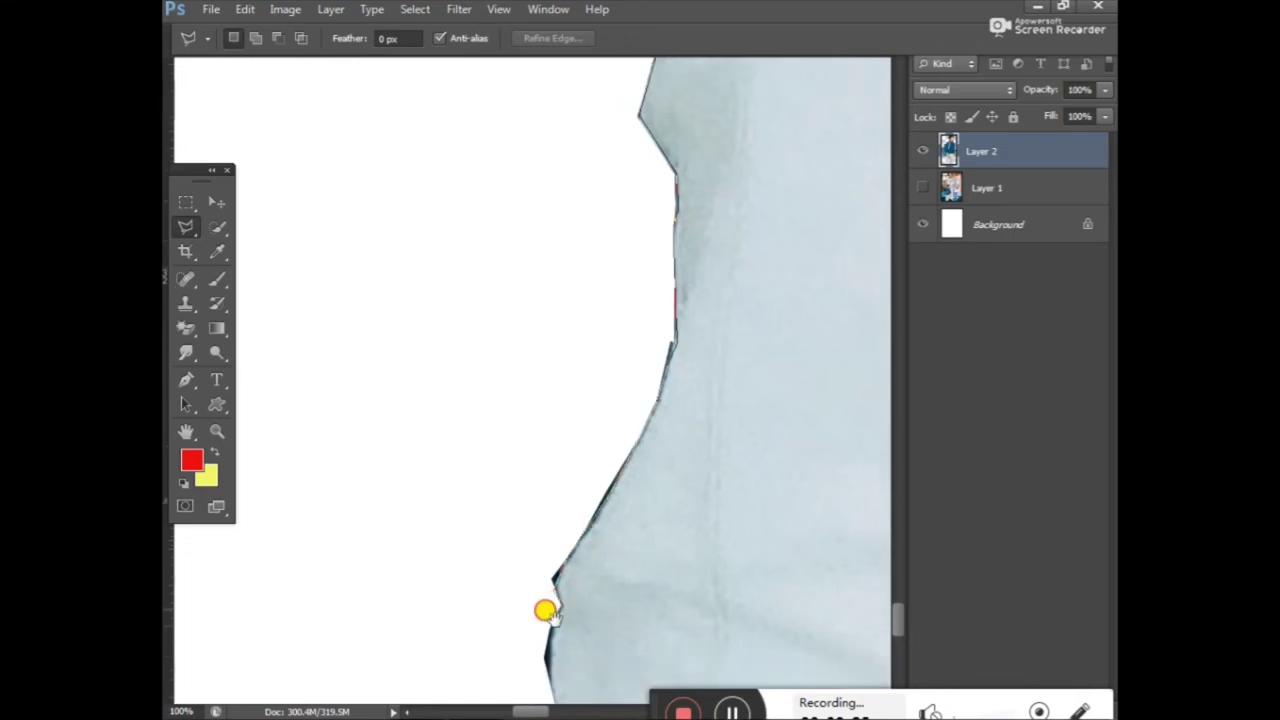
pyautogui.click(601, 400)
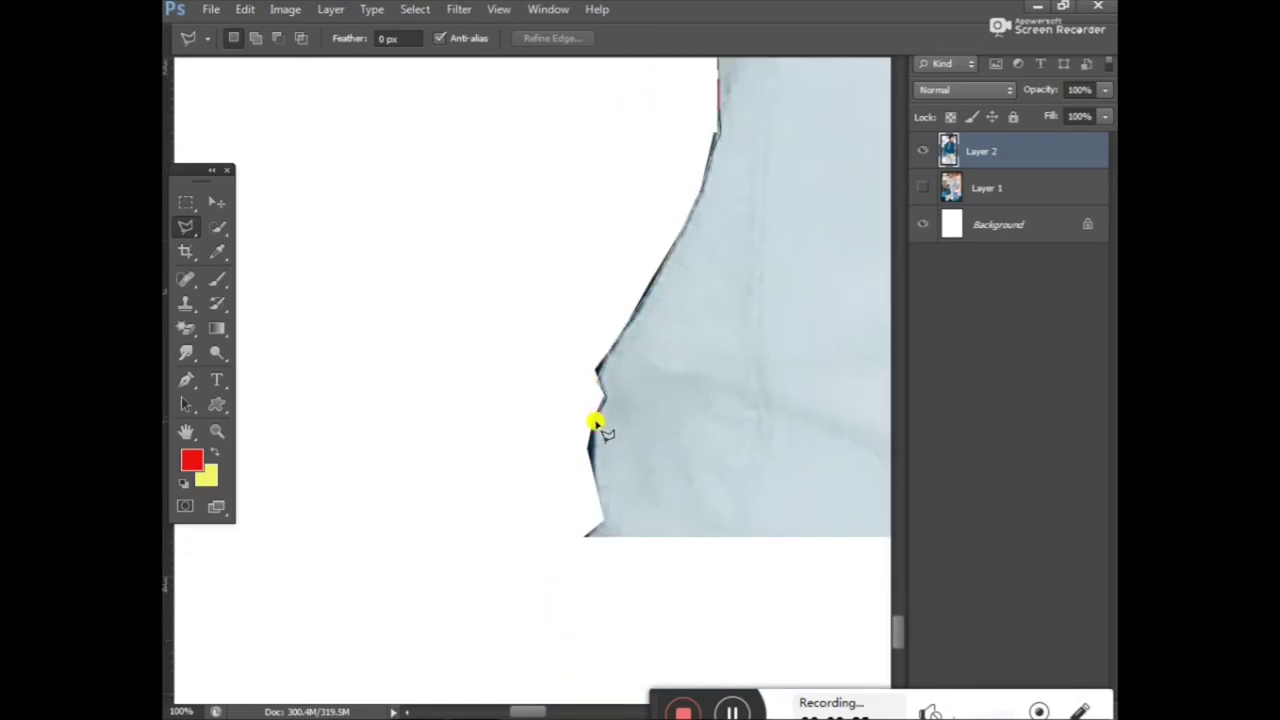
pyautogui.click(592, 461)
pyautogui.click(601, 538)
pyautogui.click(543, 533)
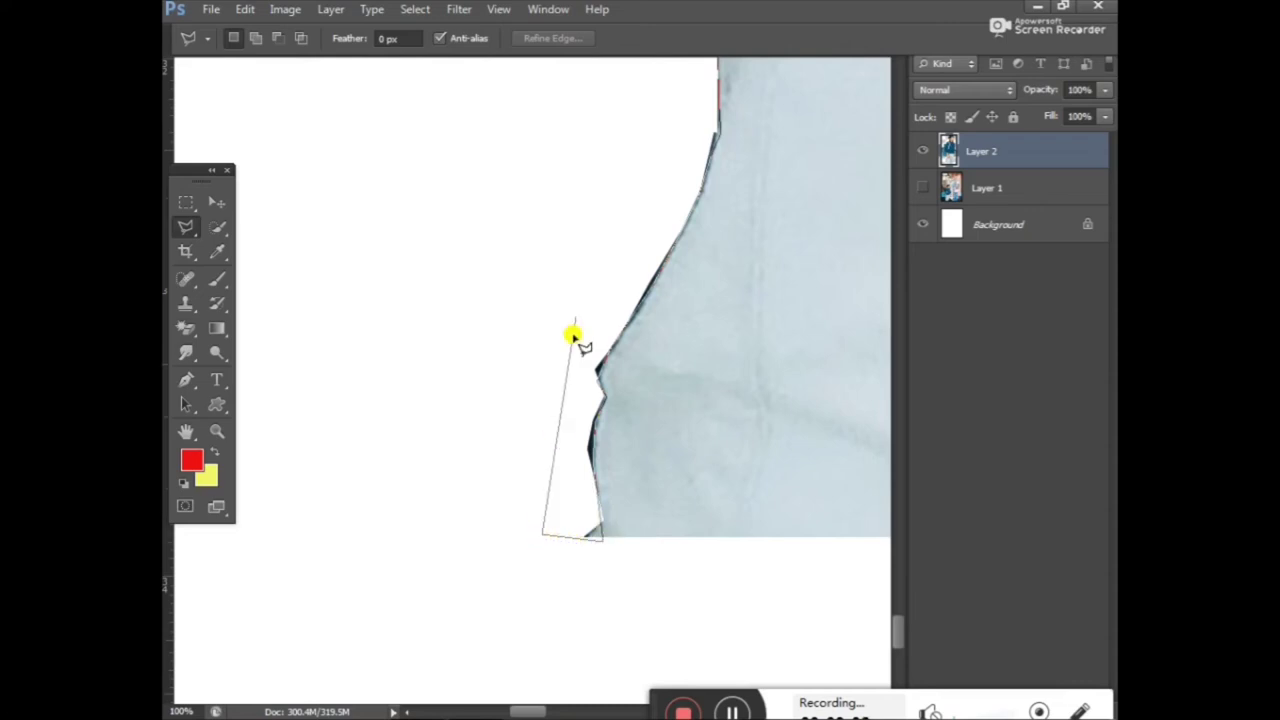
pyautogui.moveTo(594, 266); pyautogui.dragTo(494, 557)
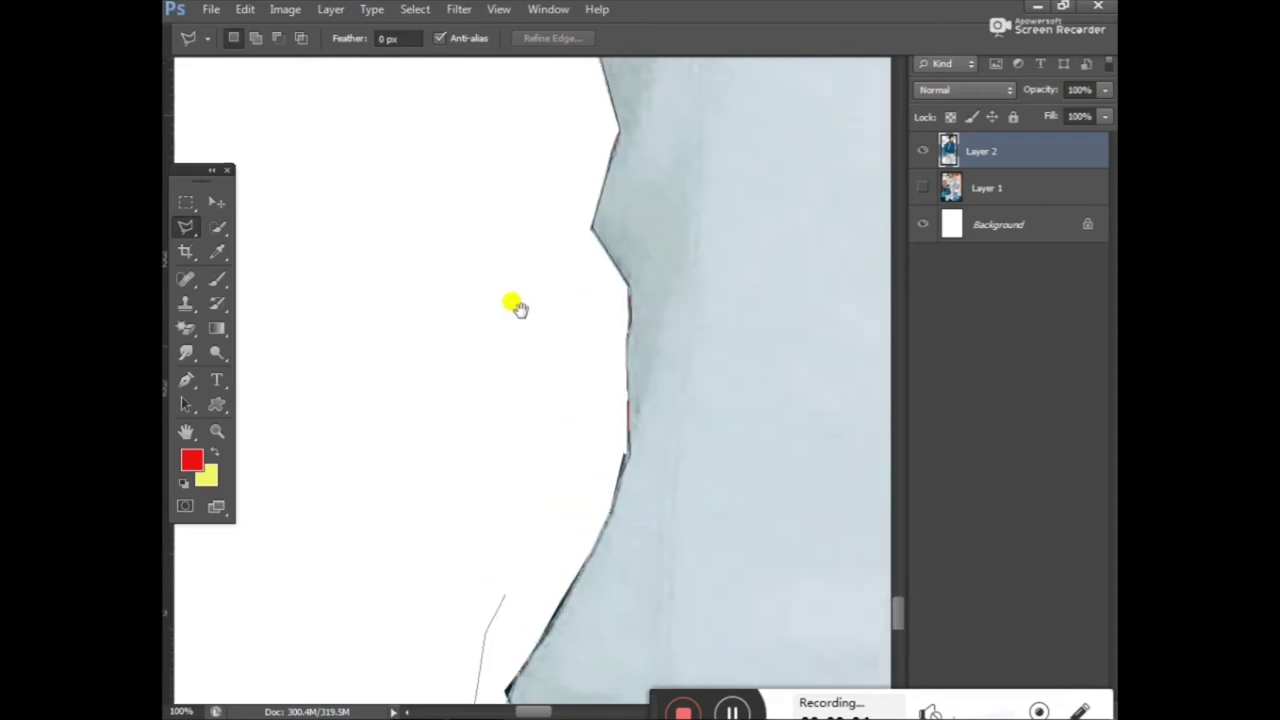
pyautogui.moveTo(557, 149); pyautogui.dragTo(495, 469)
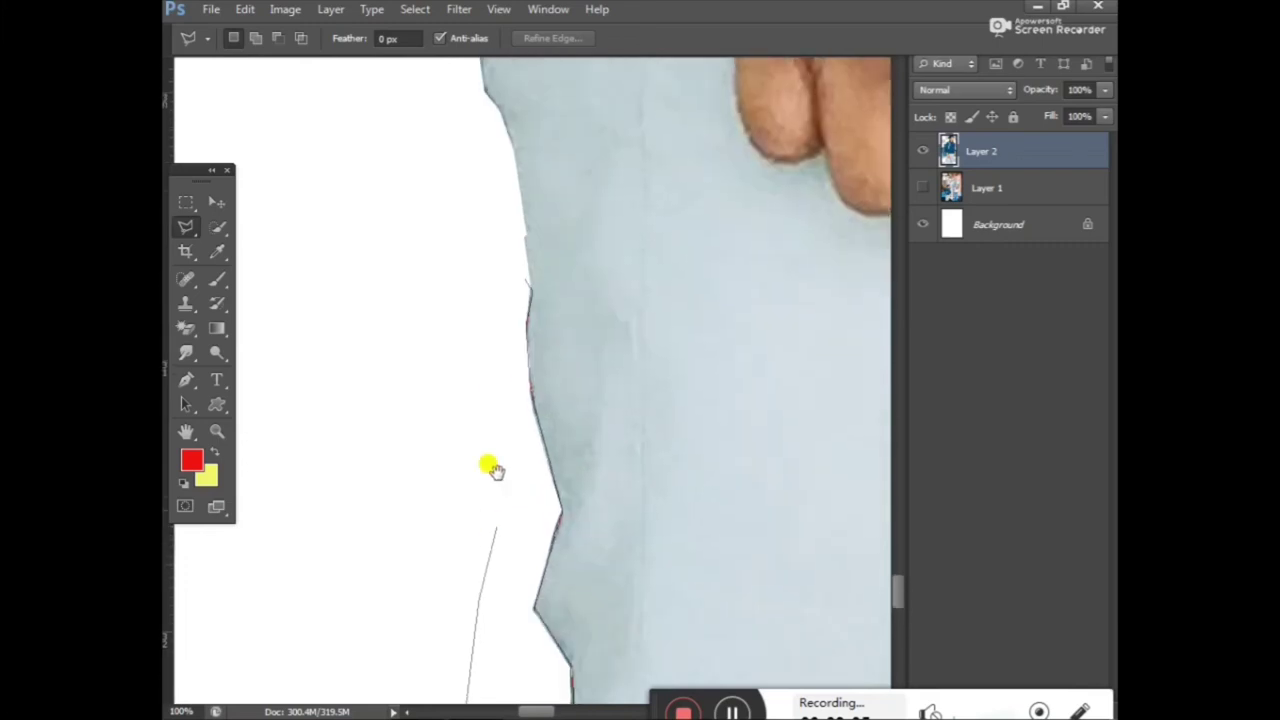
pyautogui.click(524, 283)
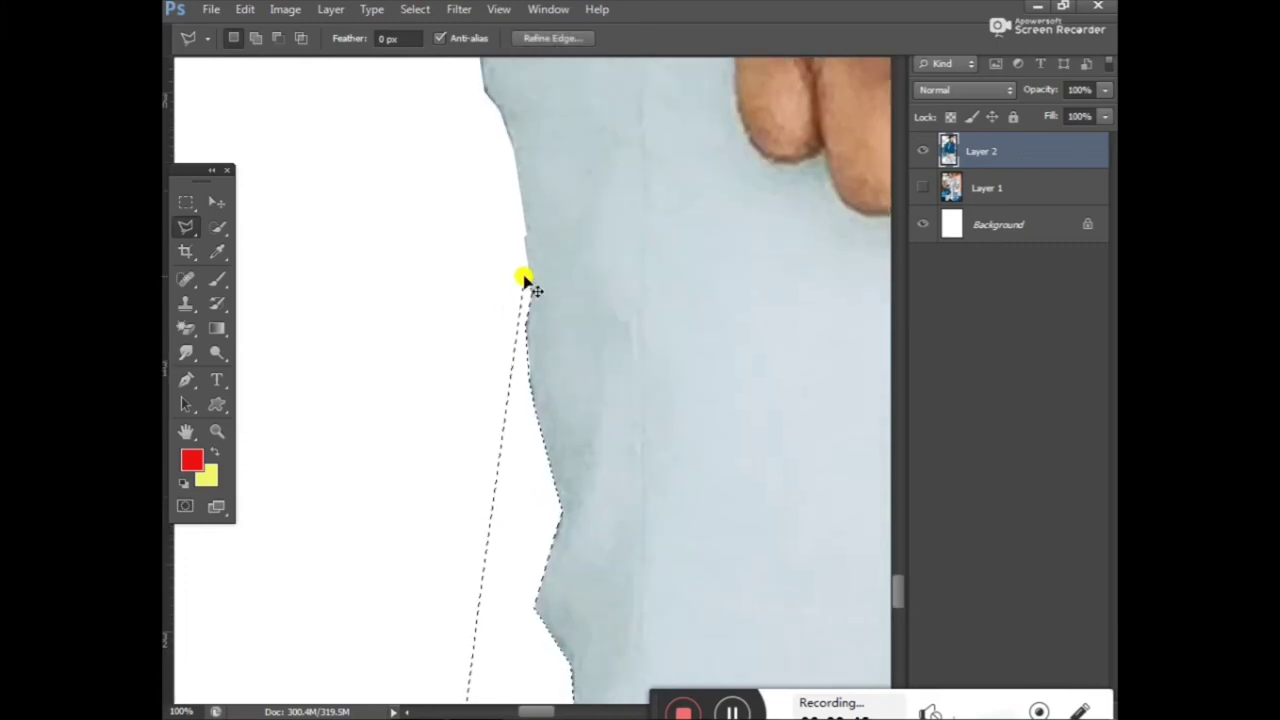
pyautogui.hotkey('ctrl', 'd')
# Scroll down and outline the fringe along the lower shirt edge.
pyautogui.scroll(-2, 563, 457)
pyautogui.scroll(-2, 563, 457)
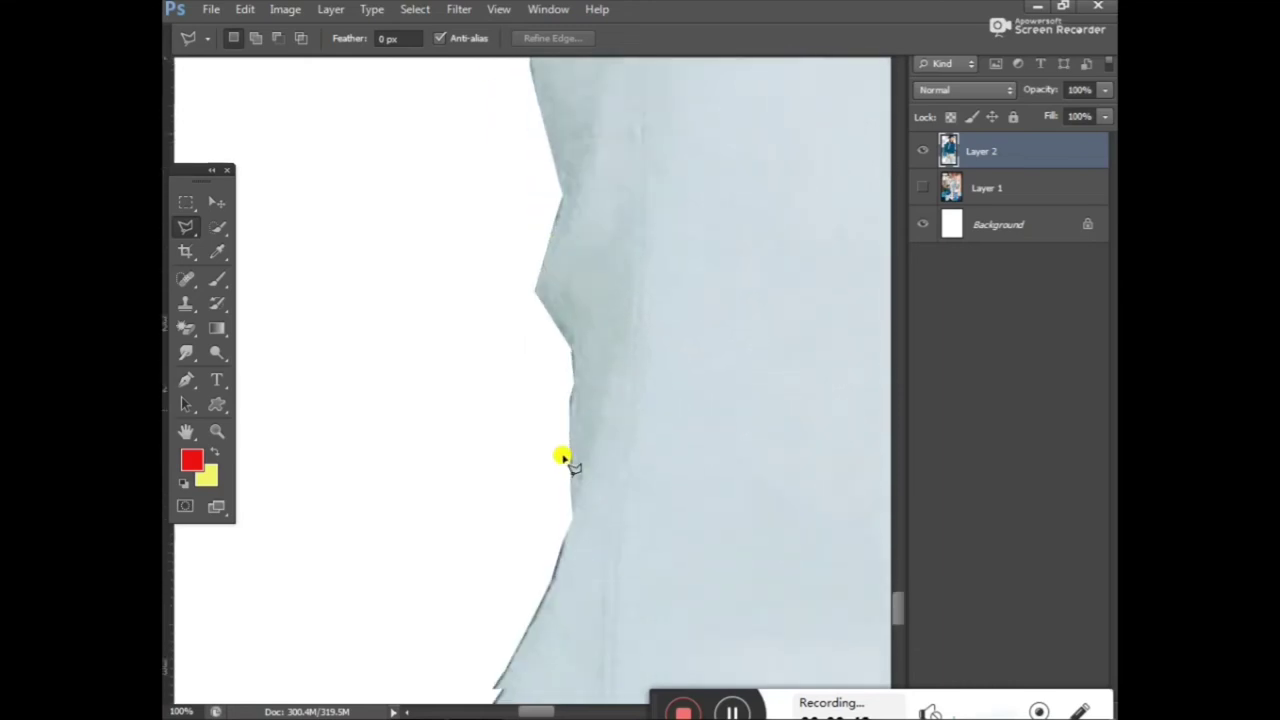
pyautogui.scroll(-2, 563, 457)
pyautogui.scroll(-1, 563, 457)
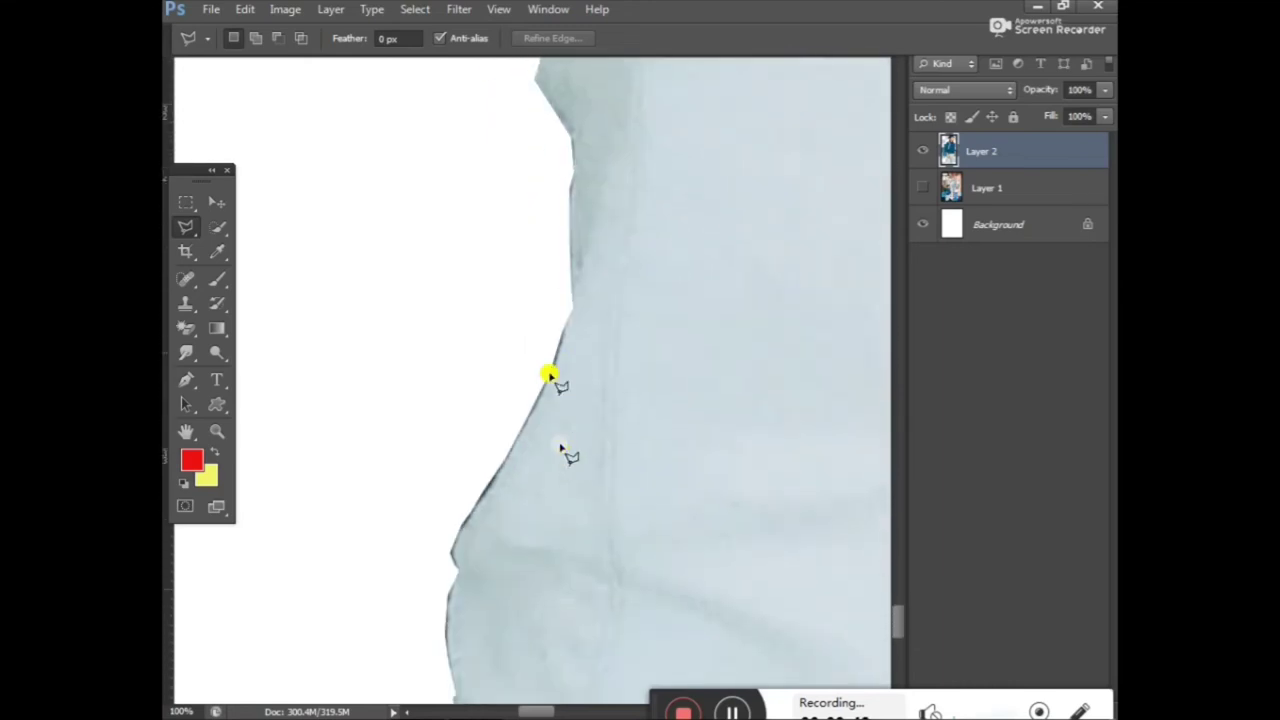
pyautogui.click(565, 323)
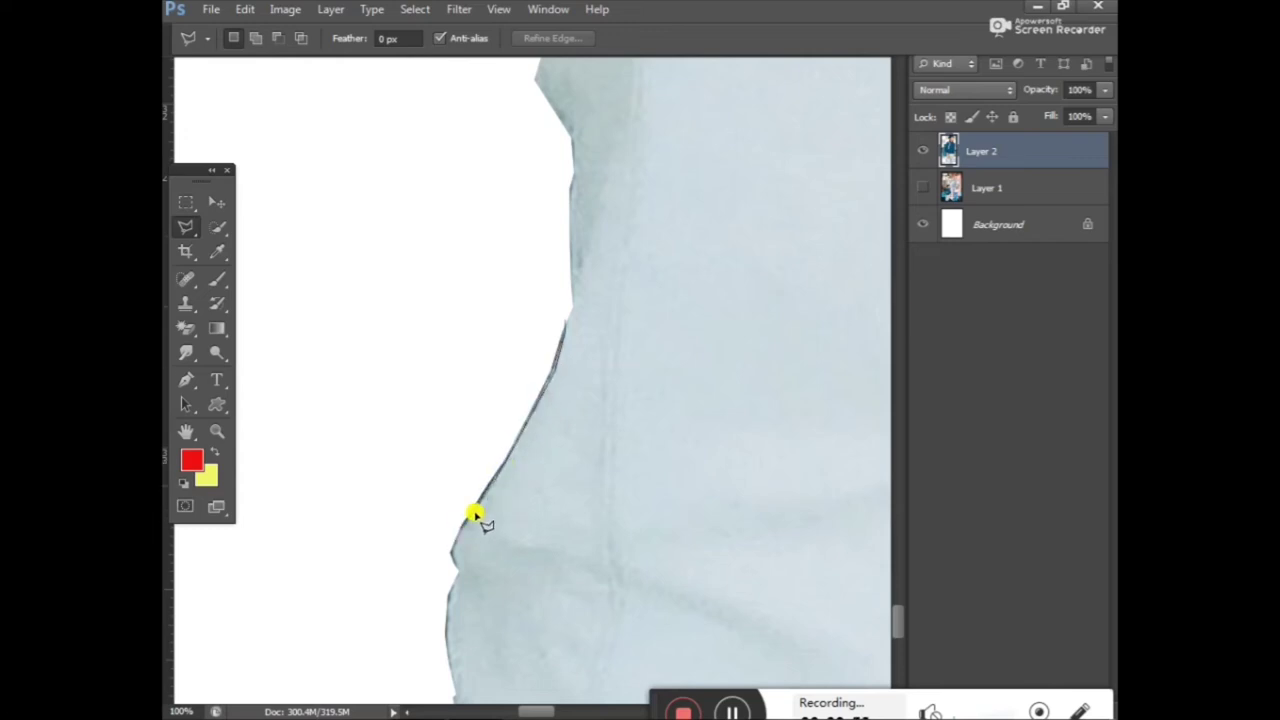
pyautogui.click(452, 556)
pyautogui.click(430, 554)
pyautogui.click(501, 401)
pyautogui.click(564, 324)
# Select another edge sliver reaching into the white area and erase it.
pyautogui.click(564, 324)
pyautogui.click(401, 574)
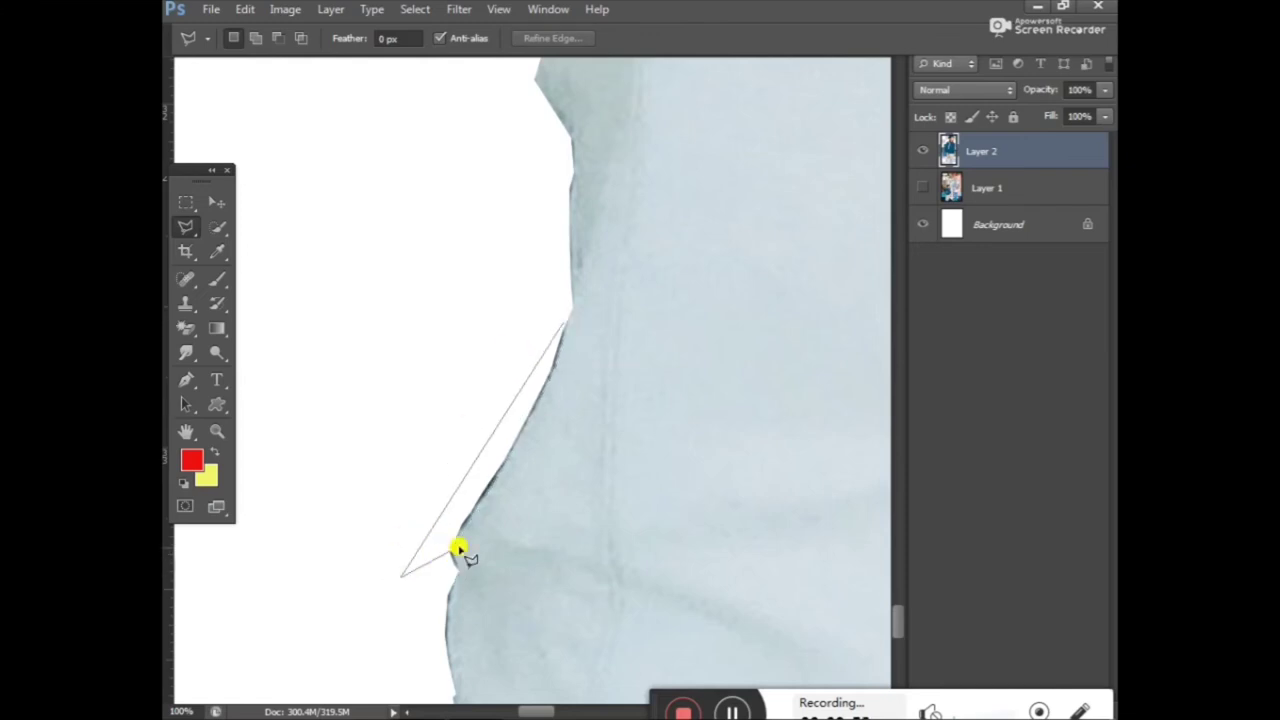
pyautogui.click(454, 551)
pyautogui.click(564, 325)
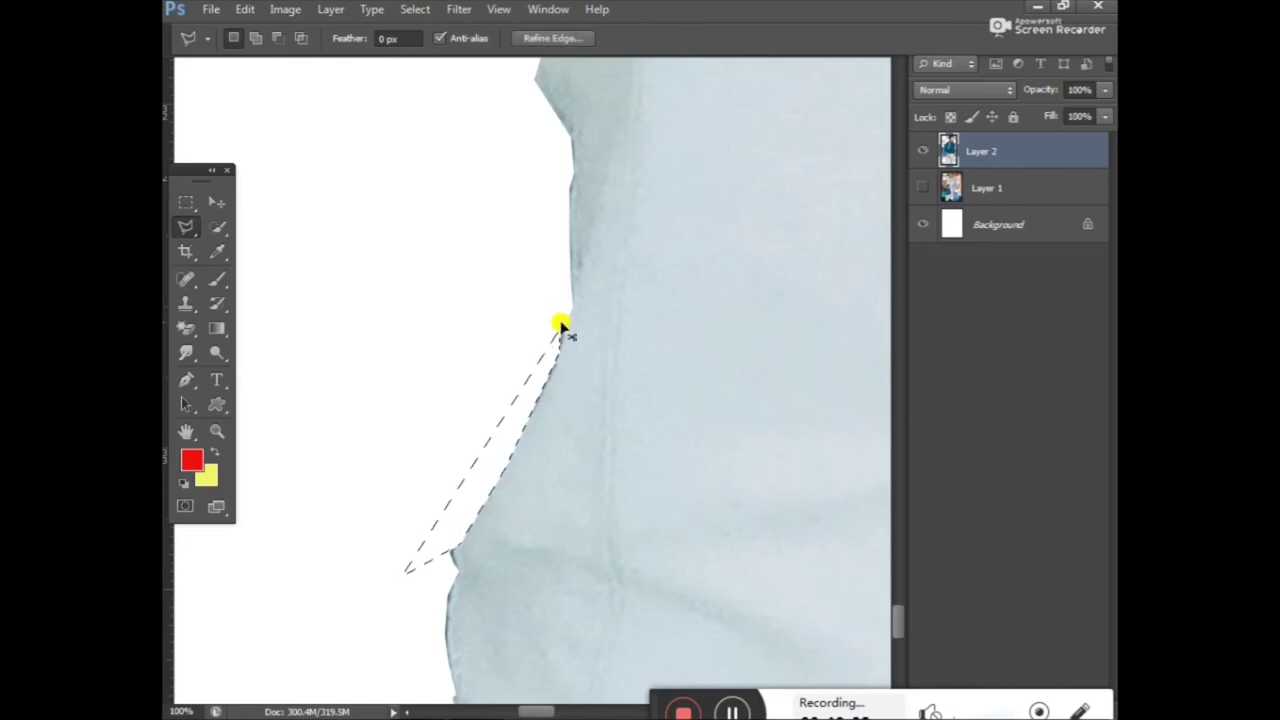
pyautogui.hotkey('ctrl', 'd')
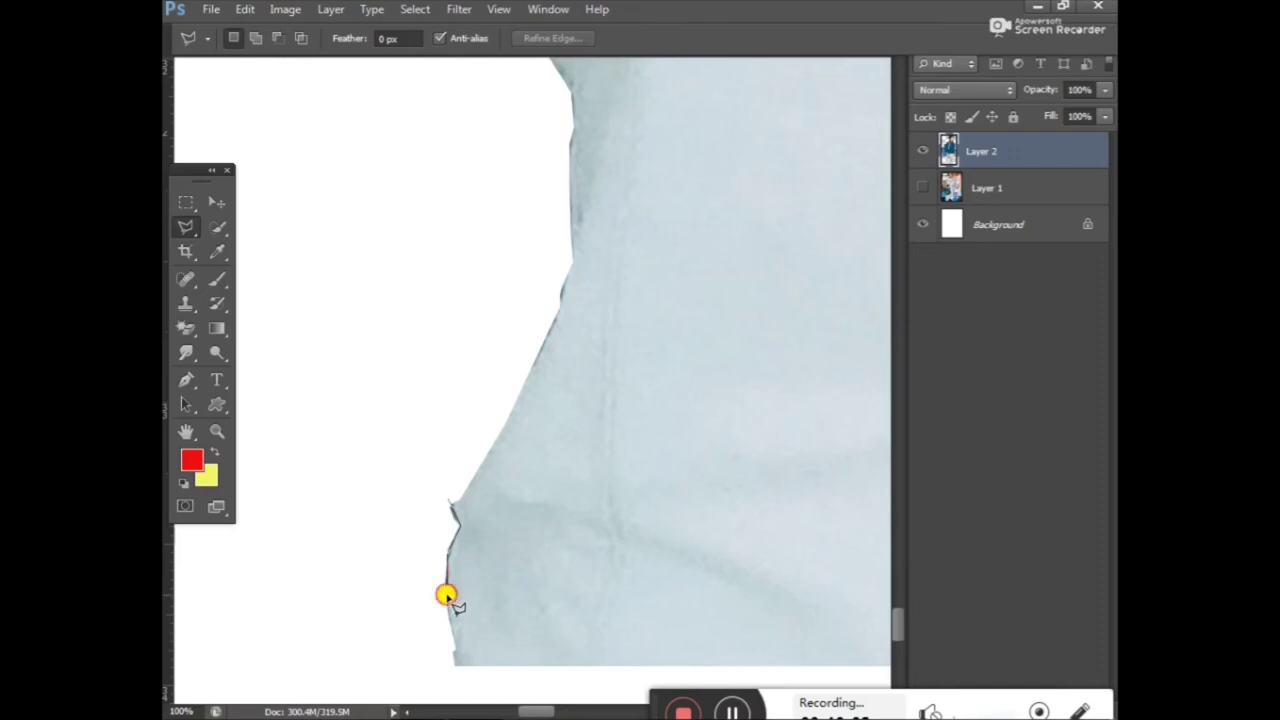
# Erase the small fringe near the shirt's bottom, then zoom out to 50%.
pyautogui.click(446, 594)
pyautogui.click(421, 595)
pyautogui.click(448, 500)
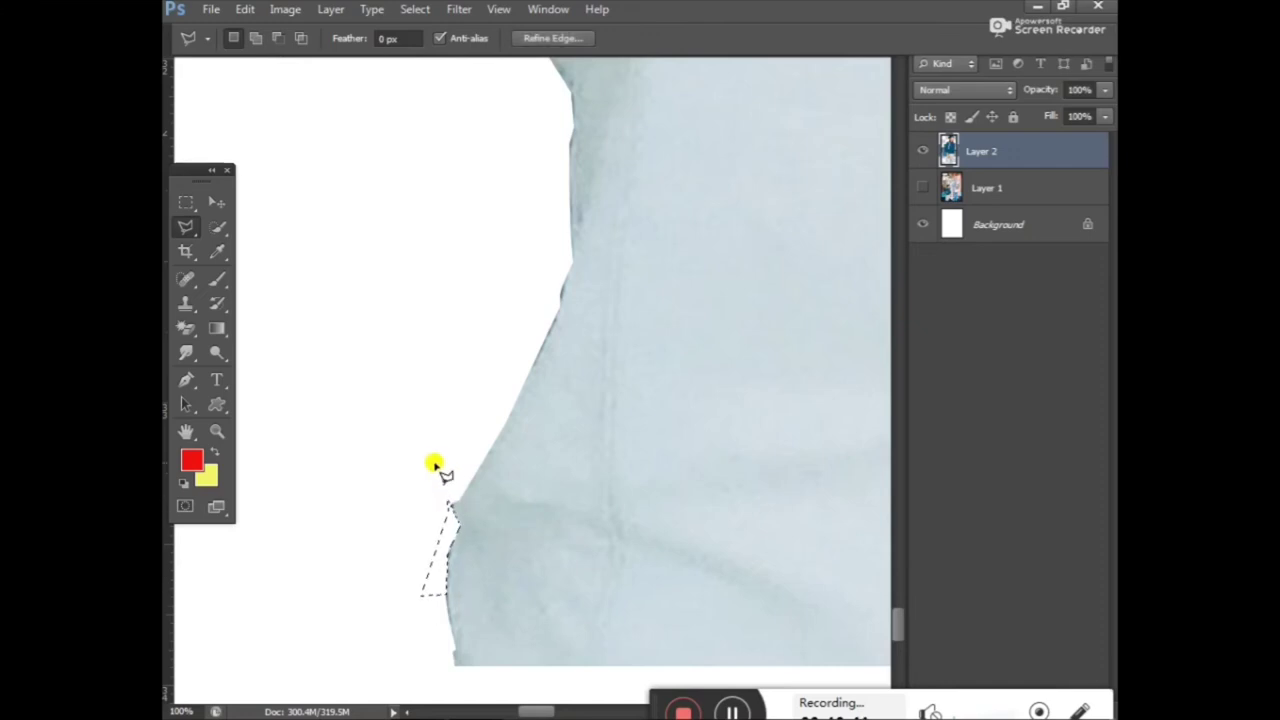
pyautogui.hotkey('ctrl', 'd')
pyautogui.scroll(-2, 479, 529)
pyautogui.scroll(-2, 479, 529)
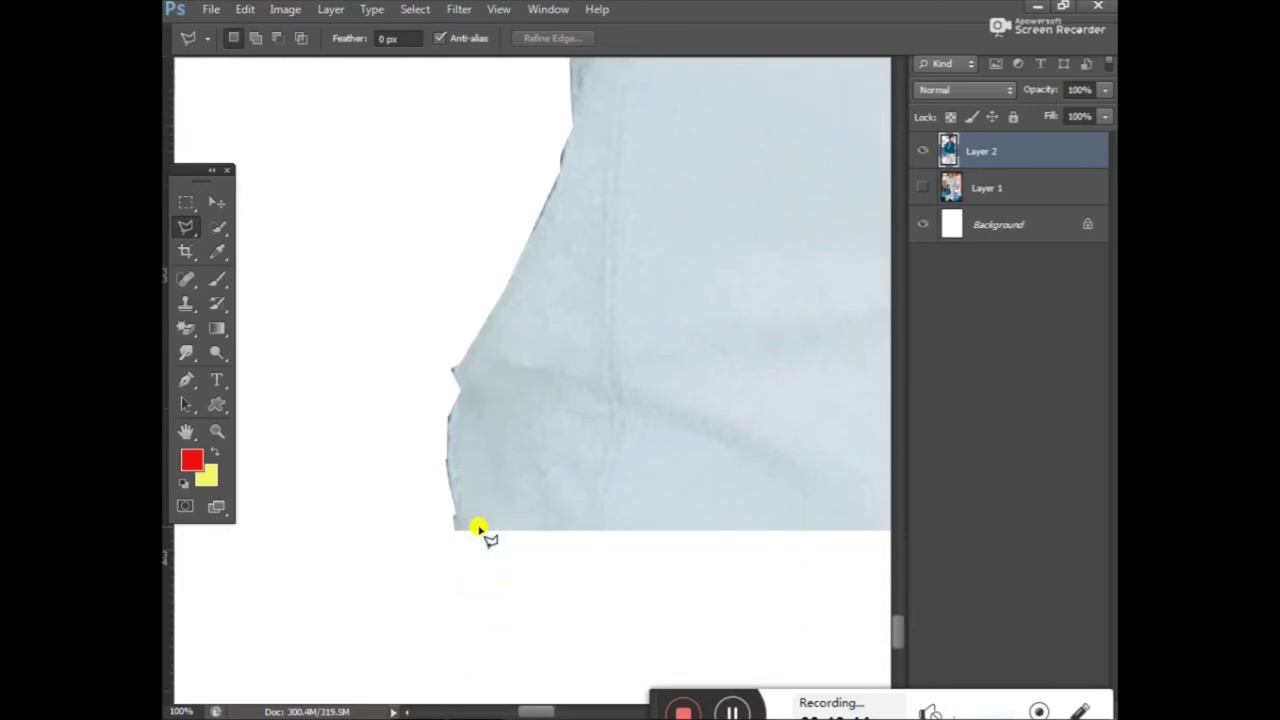
pyautogui.hotkey('ctrl', '-')
pyautogui.hotkey('ctrl', '-')
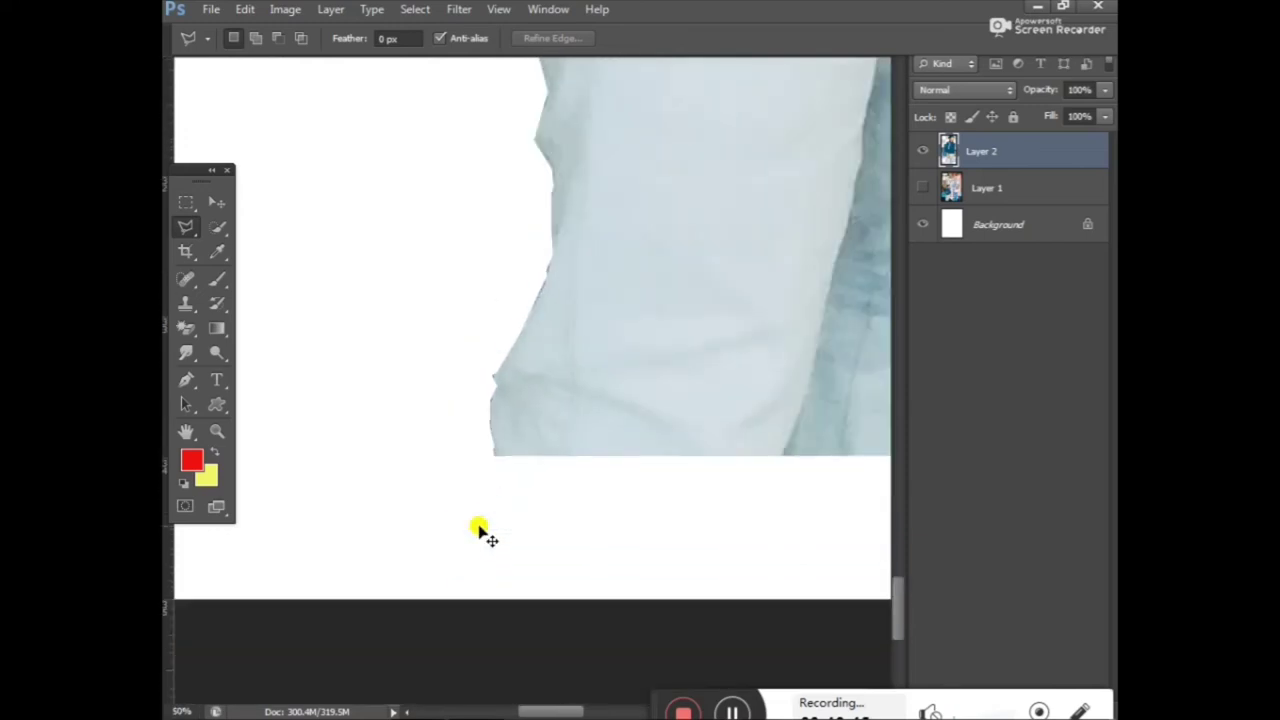
# Dismiss the Facebook notification and start outlining the fringe up the jeans' outer edge.
pyautogui.moveTo(549, 711); pyautogui.dragTo(605, 711)
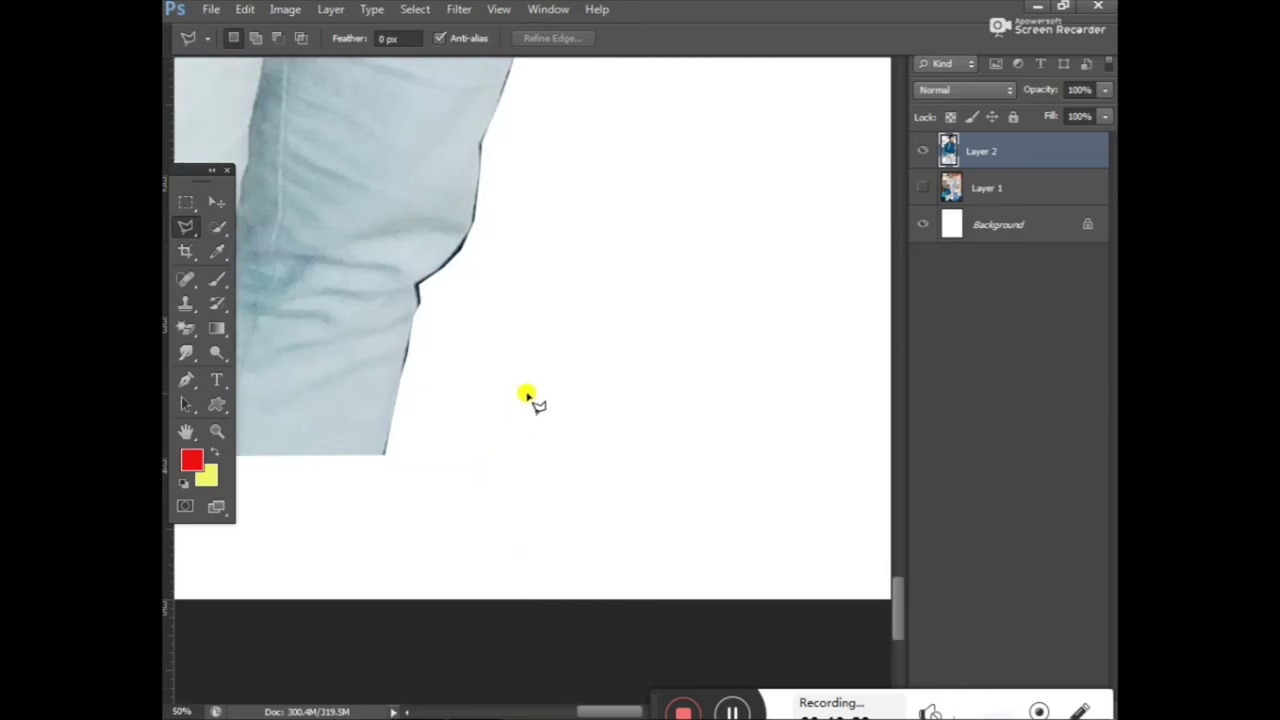
pyautogui.scroll(2, 520, 297)
pyautogui.scroll(3, 510, 302)
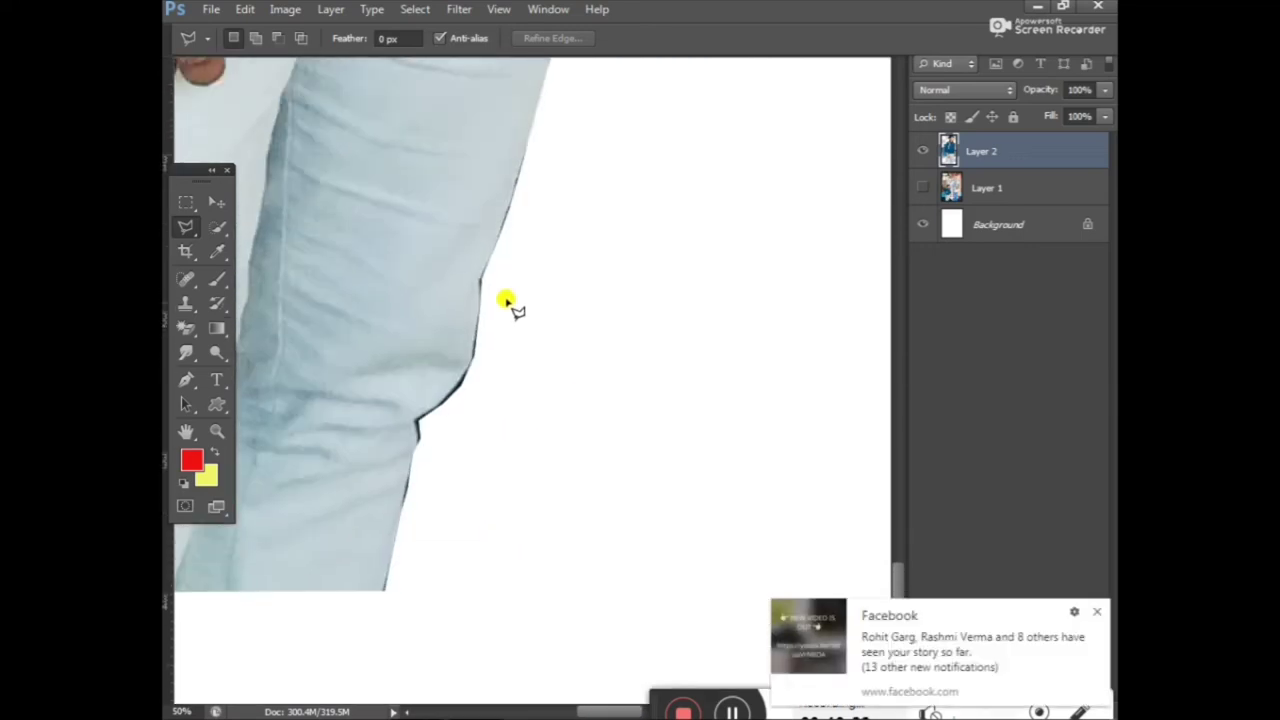
pyautogui.click(1099, 616)
pyautogui.scroll(1, 534, 417)
pyautogui.scroll(1, 534, 417)
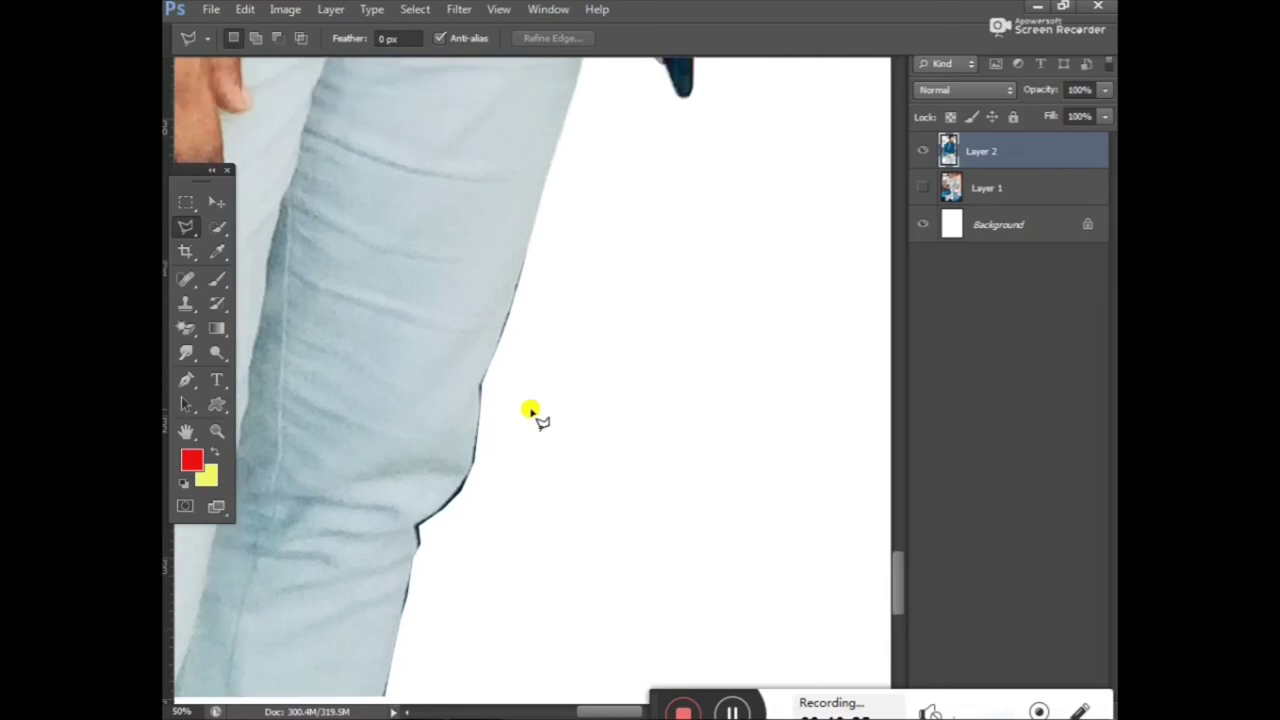
pyautogui.scroll(-3, 492, 402)
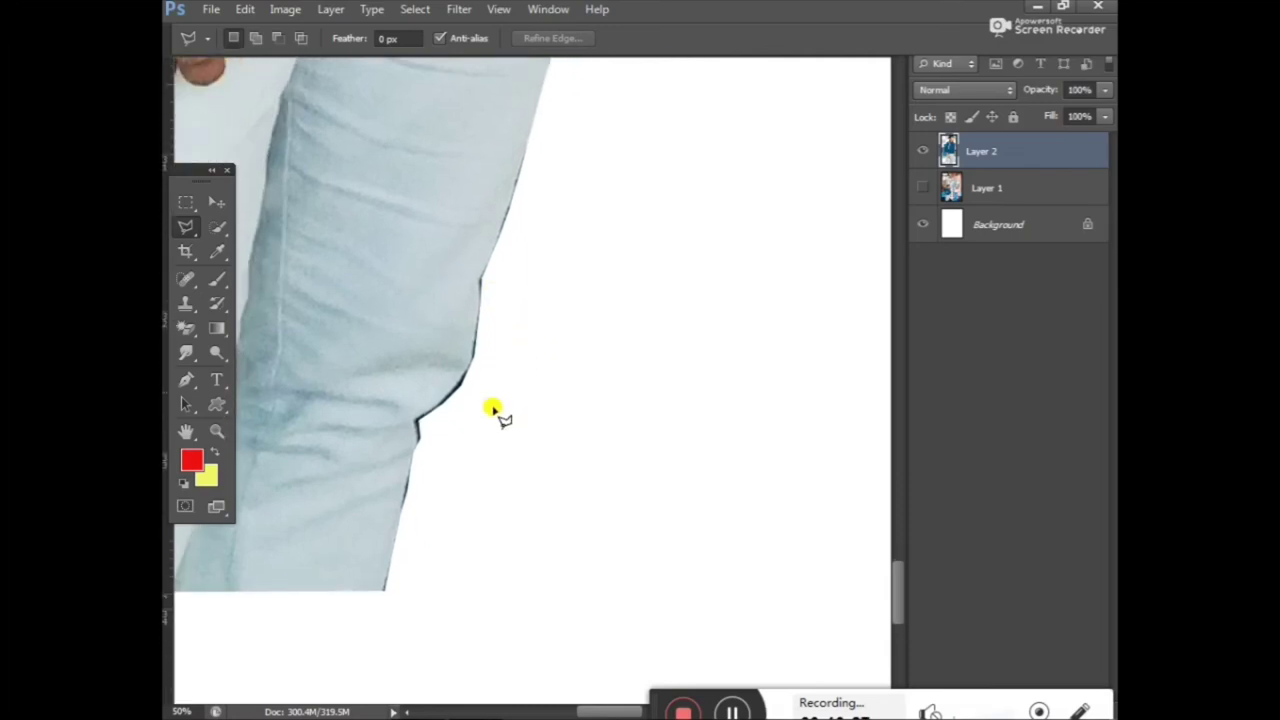
pyautogui.click(384, 558)
pyautogui.click(412, 452)
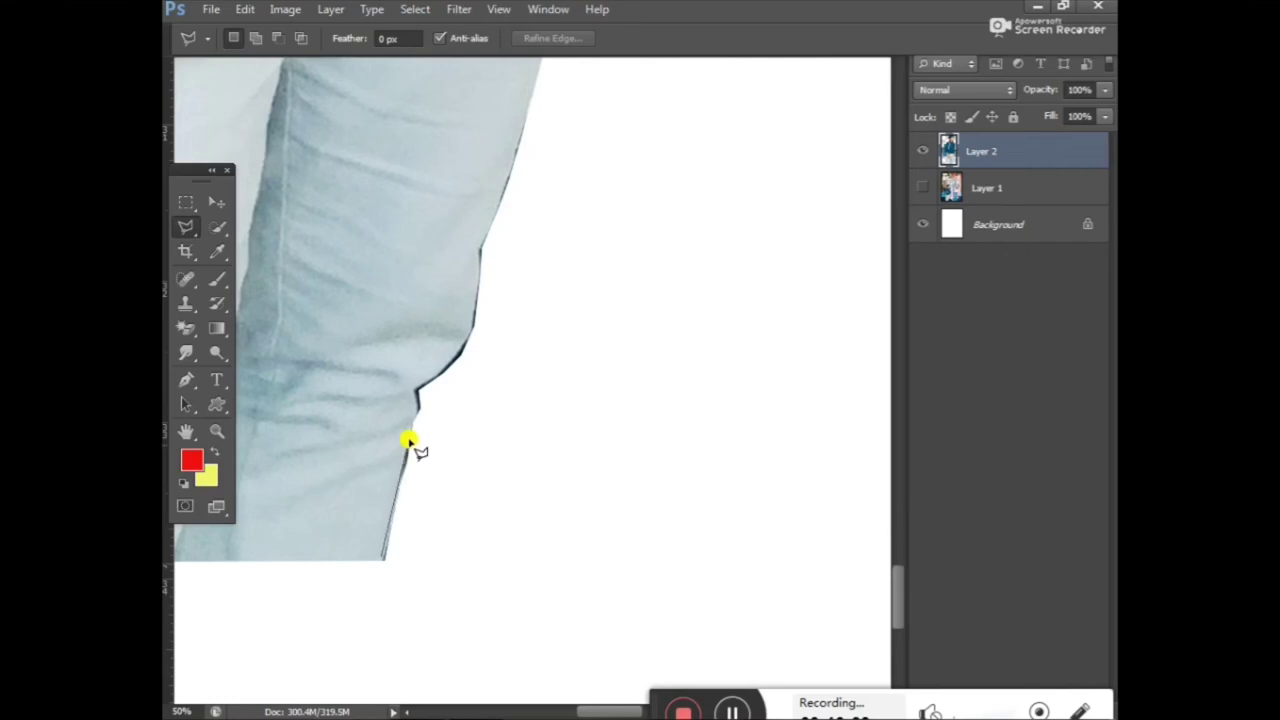
pyautogui.click(415, 390)
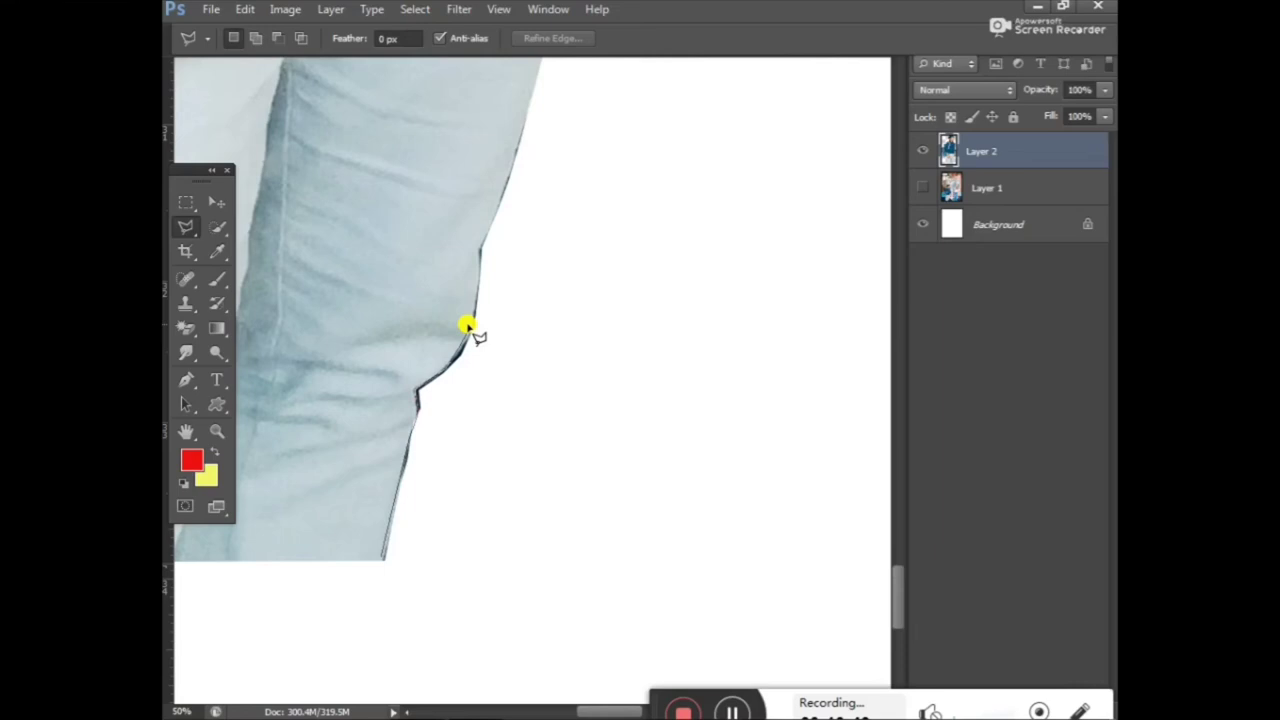
# Finish selecting the strip beside the leg through the white area, clear it, and deselect.
pyautogui.click(467, 327)
pyautogui.click(481, 256)
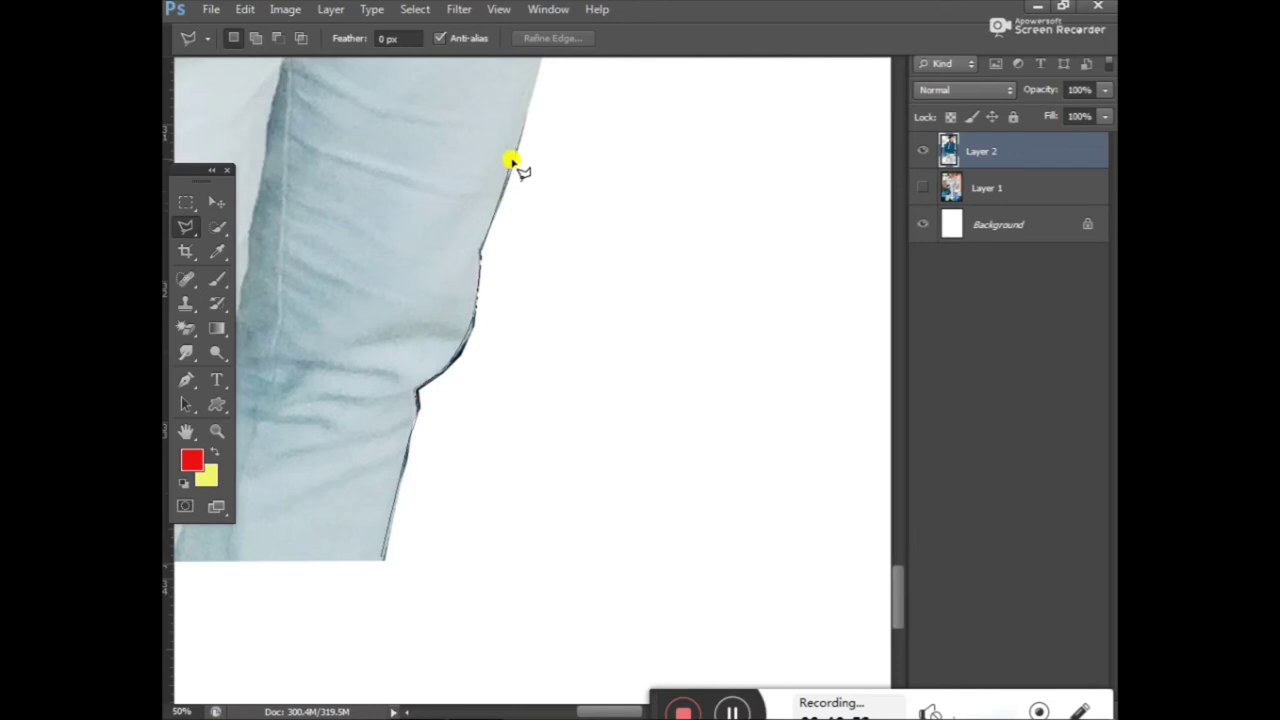
pyautogui.click(524, 125)
pyautogui.click(586, 172)
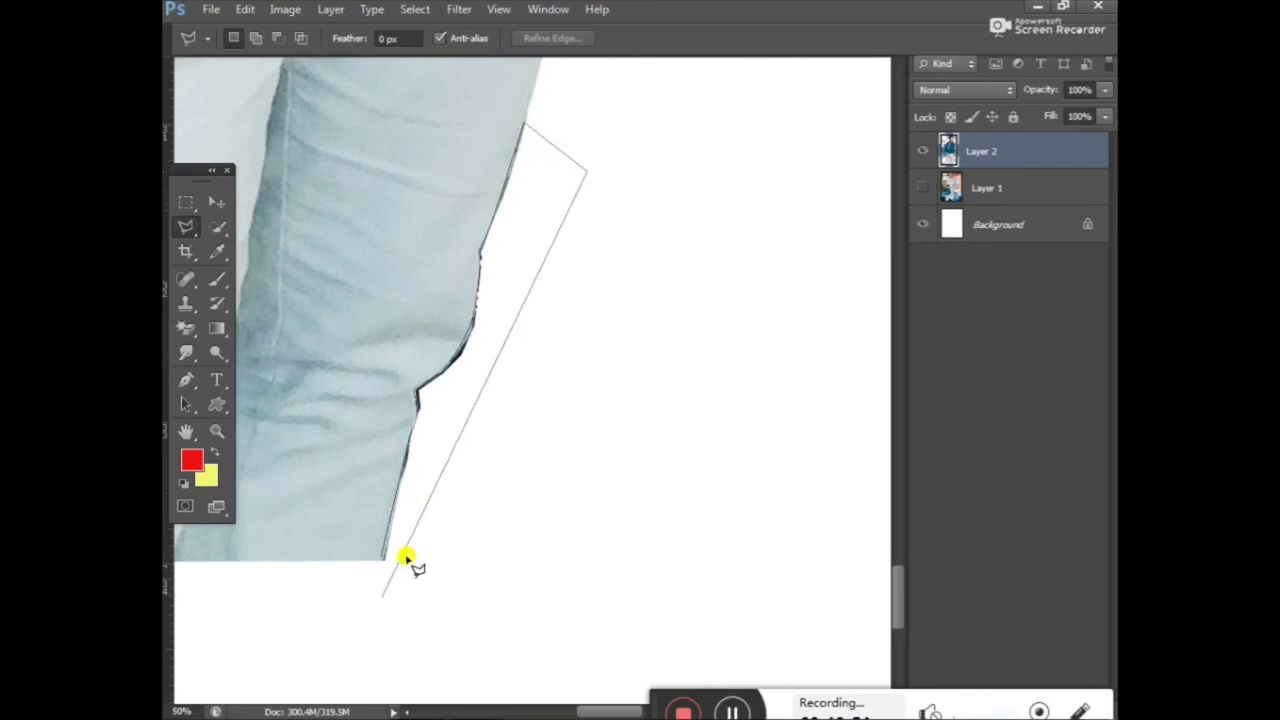
pyautogui.click(418, 600)
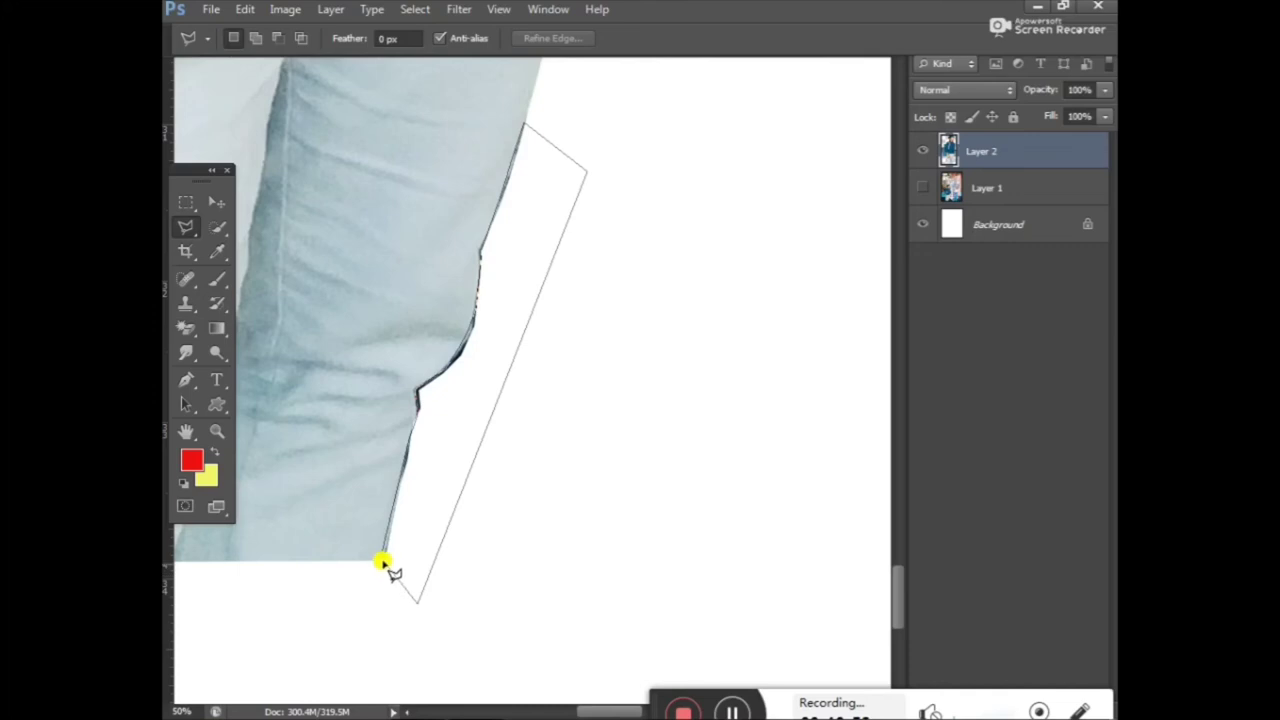
pyautogui.click(384, 561)
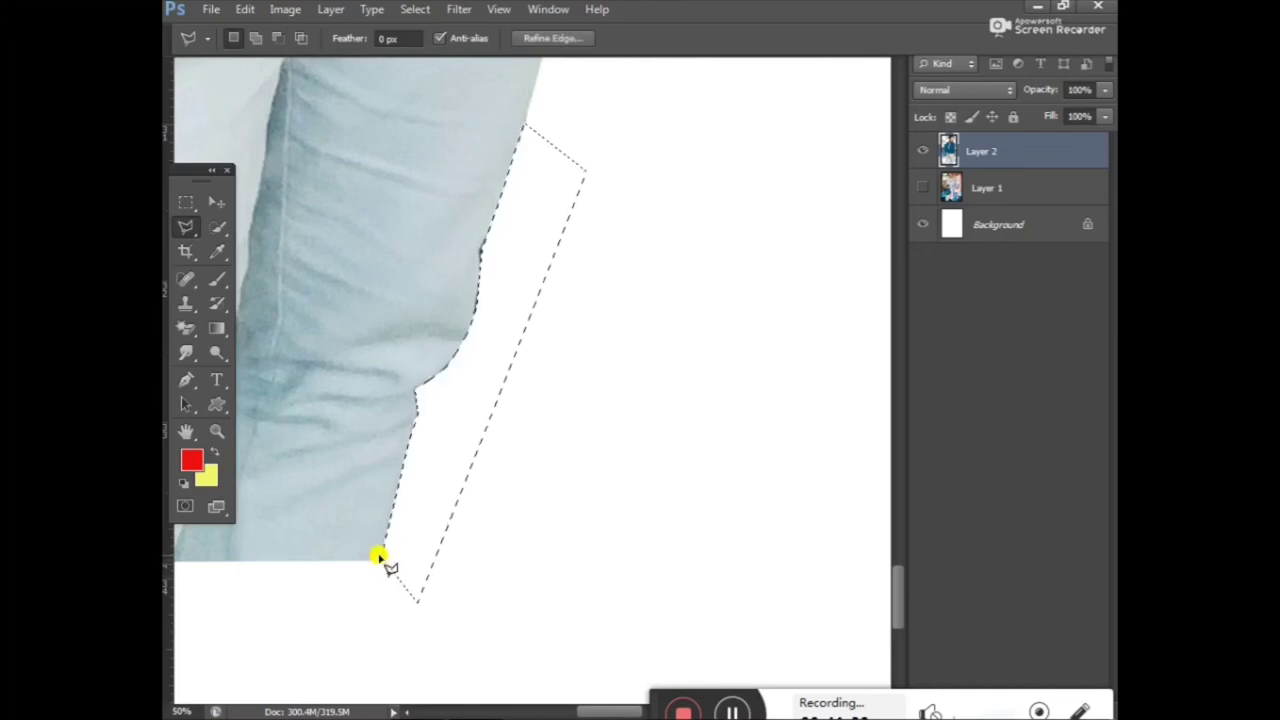
pyautogui.hotkey('ctrl', 'd')
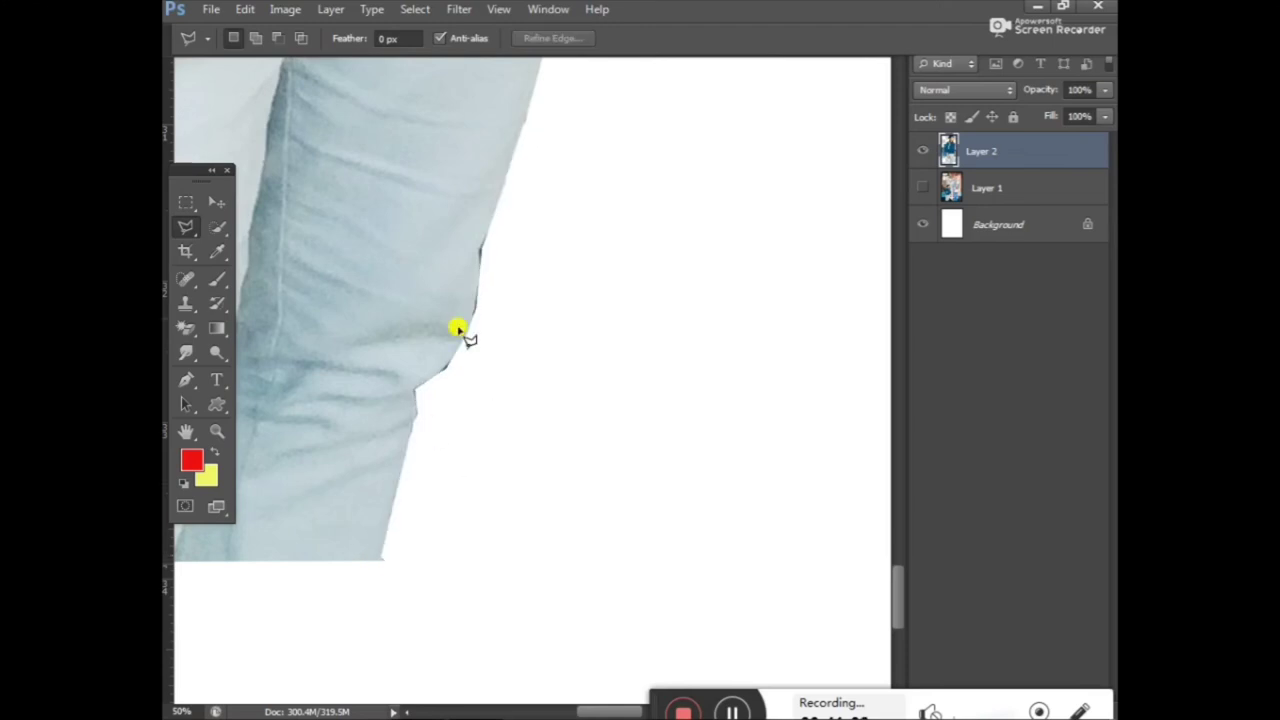
# Erase the leftover pixels at the knee to white.
pyautogui.click(479, 248)
pyautogui.click(485, 243)
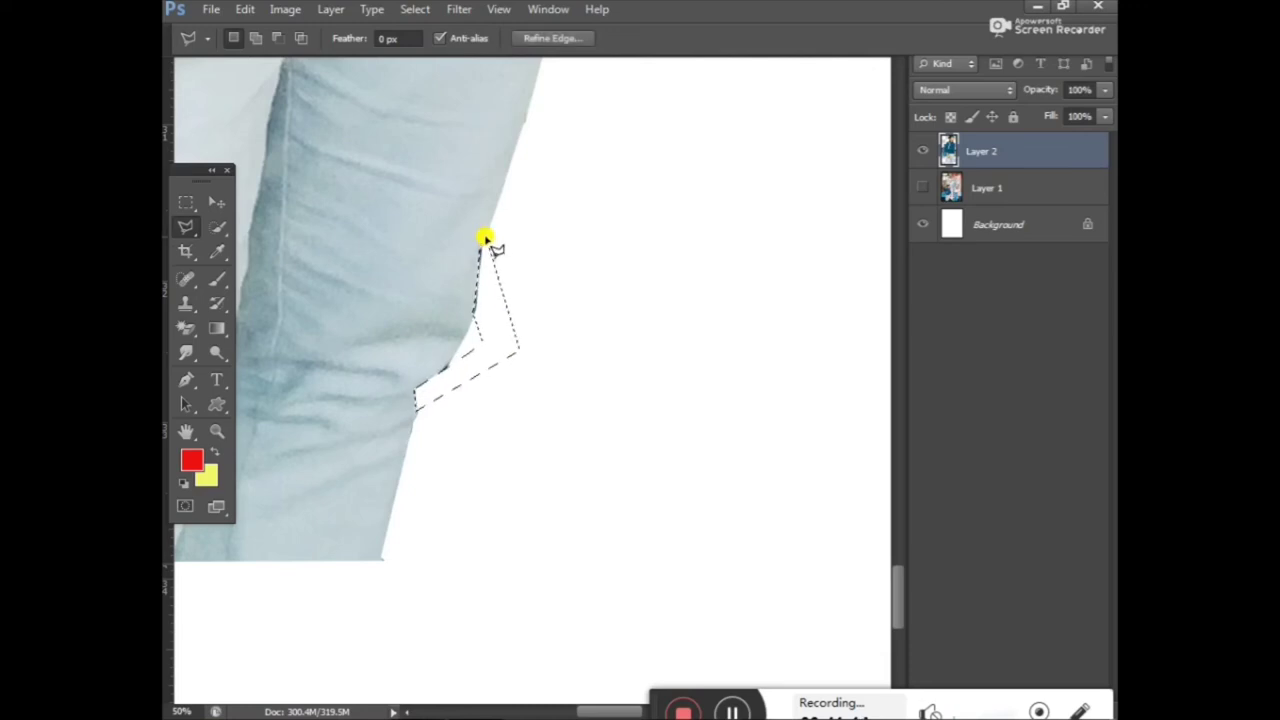
pyautogui.press('Delete')
pyautogui.hotkey('ctrl', 'd')
pyautogui.scroll(3, 497, 303)
pyautogui.scroll(2, 510, 285)
pyautogui.scroll(2, 560, 250)
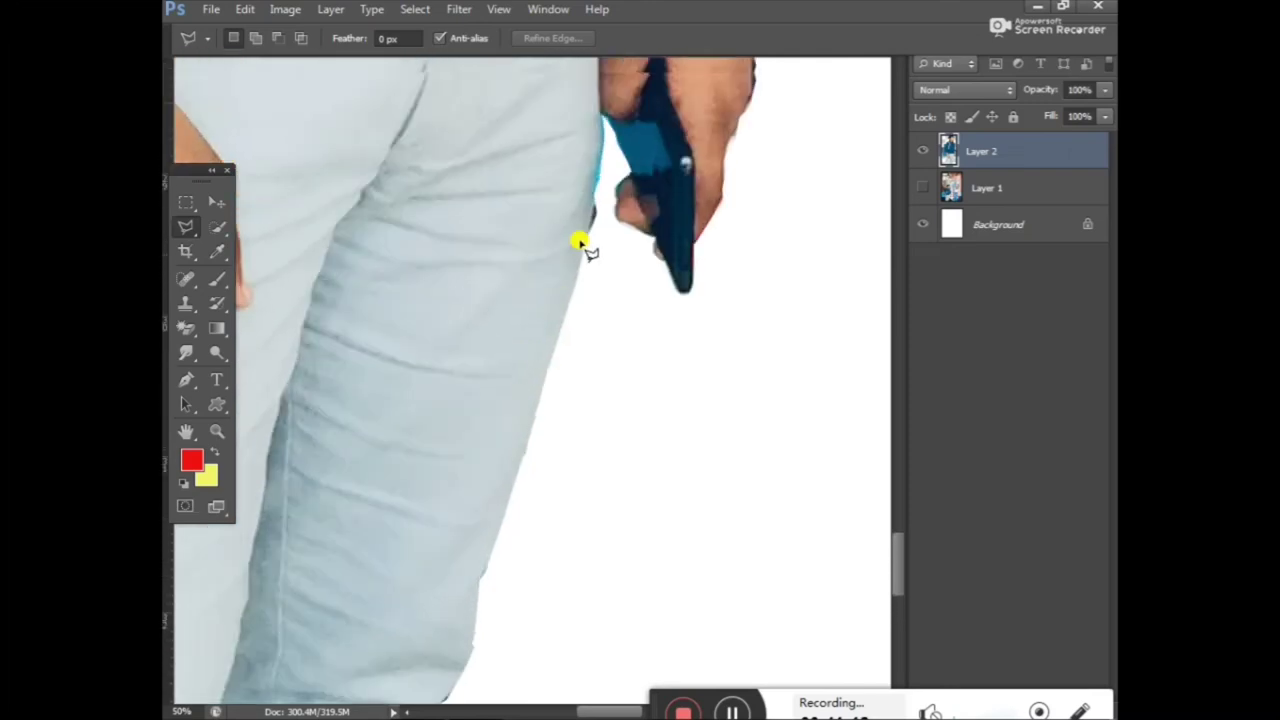
pyautogui.scroll(2, 585, 238)
pyautogui.scroll(1, 600, 225)
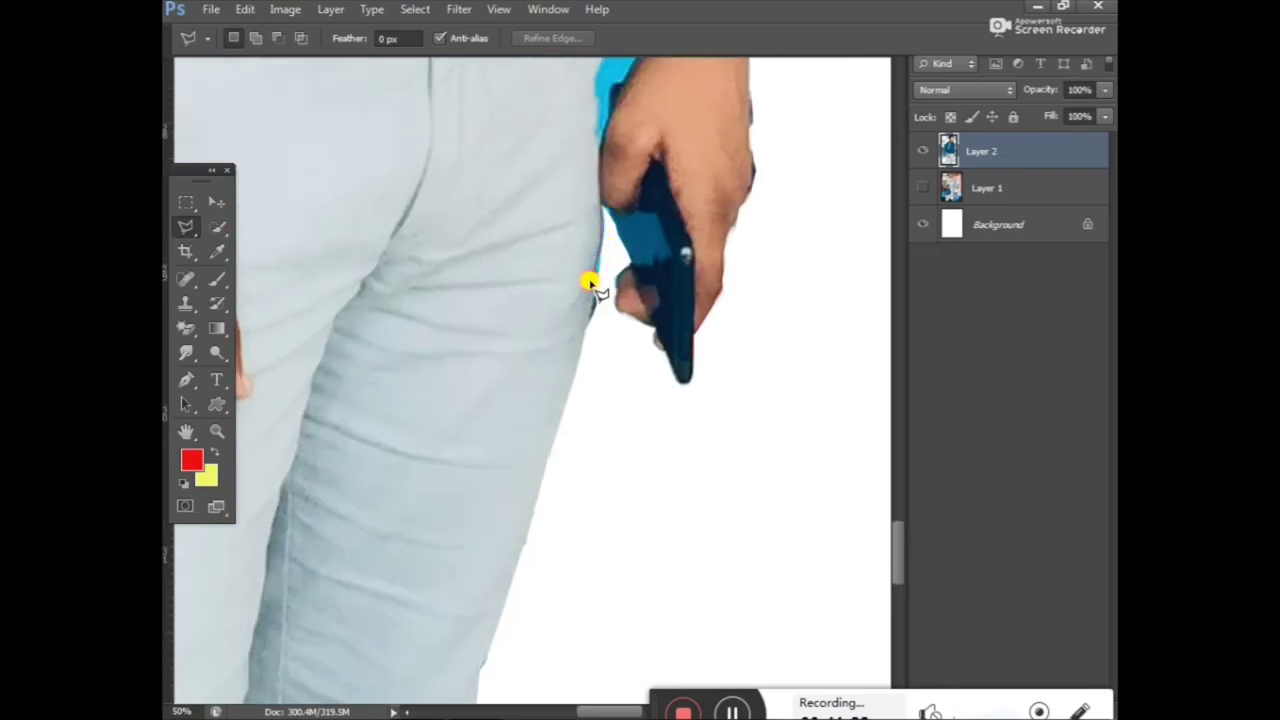
# Clear the jeans edge beside the hand and outline the gap next to the wrist.
pyautogui.click(590, 315)
pyautogui.click(601, 207)
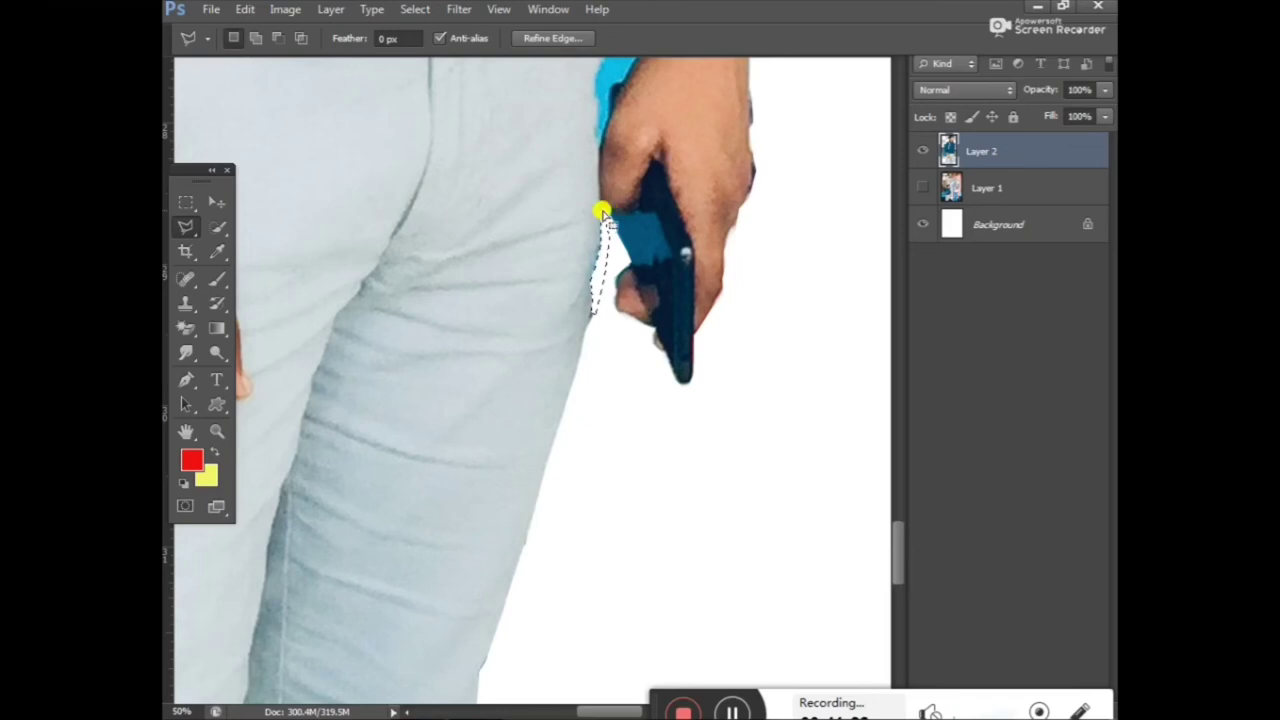
pyautogui.hotkey('ctrl', 'd')
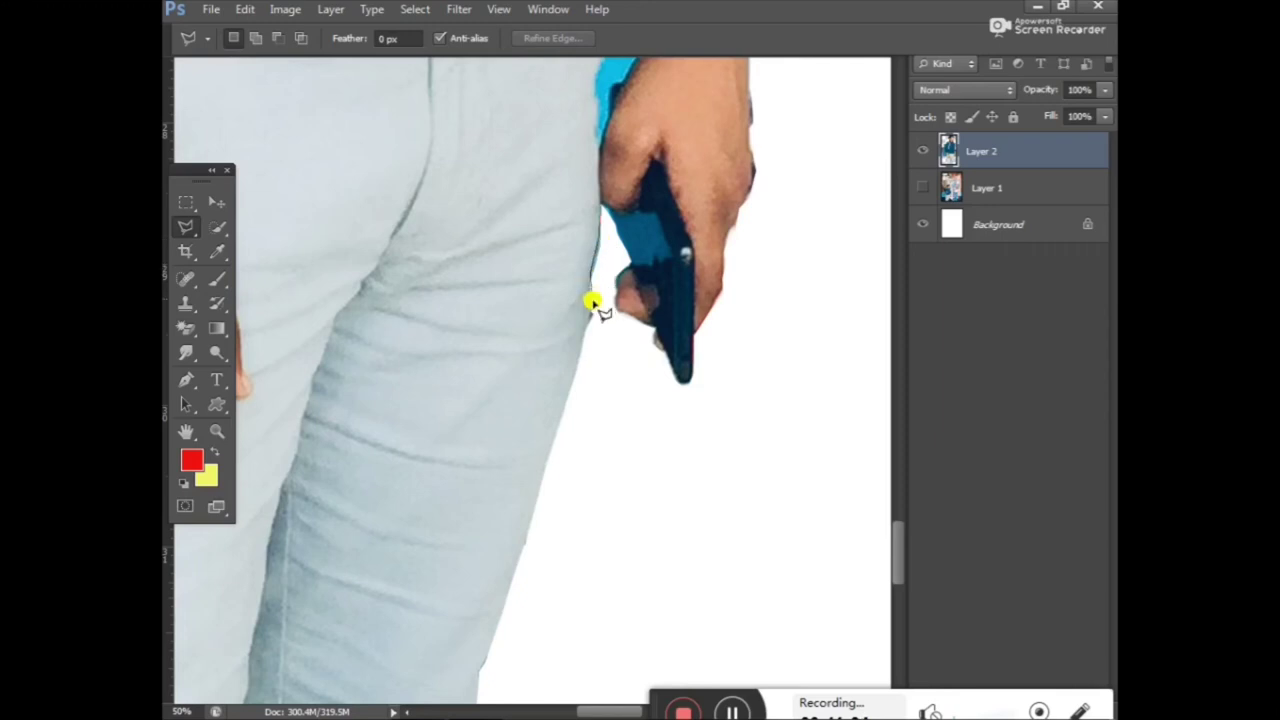
pyautogui.moveTo(592, 302); pyautogui.dragTo(629, 259)
pyautogui.doubleClick(604, 208)
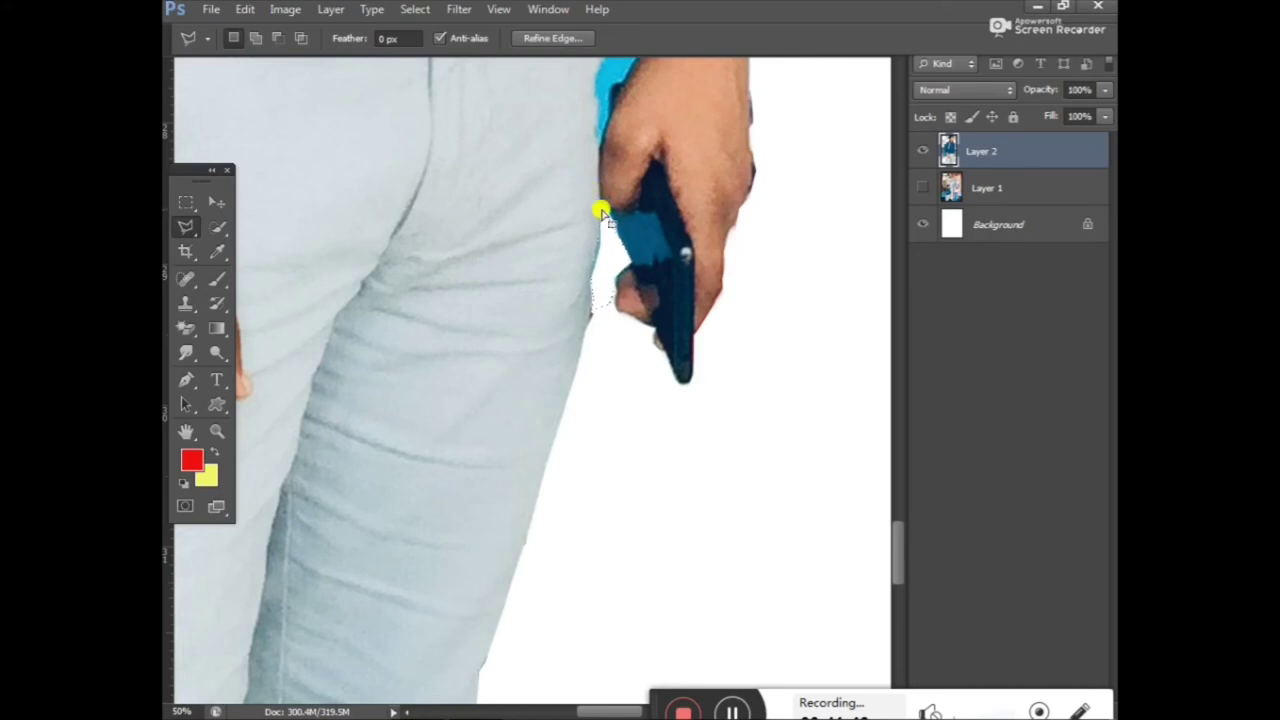
pyautogui.click(601, 213)
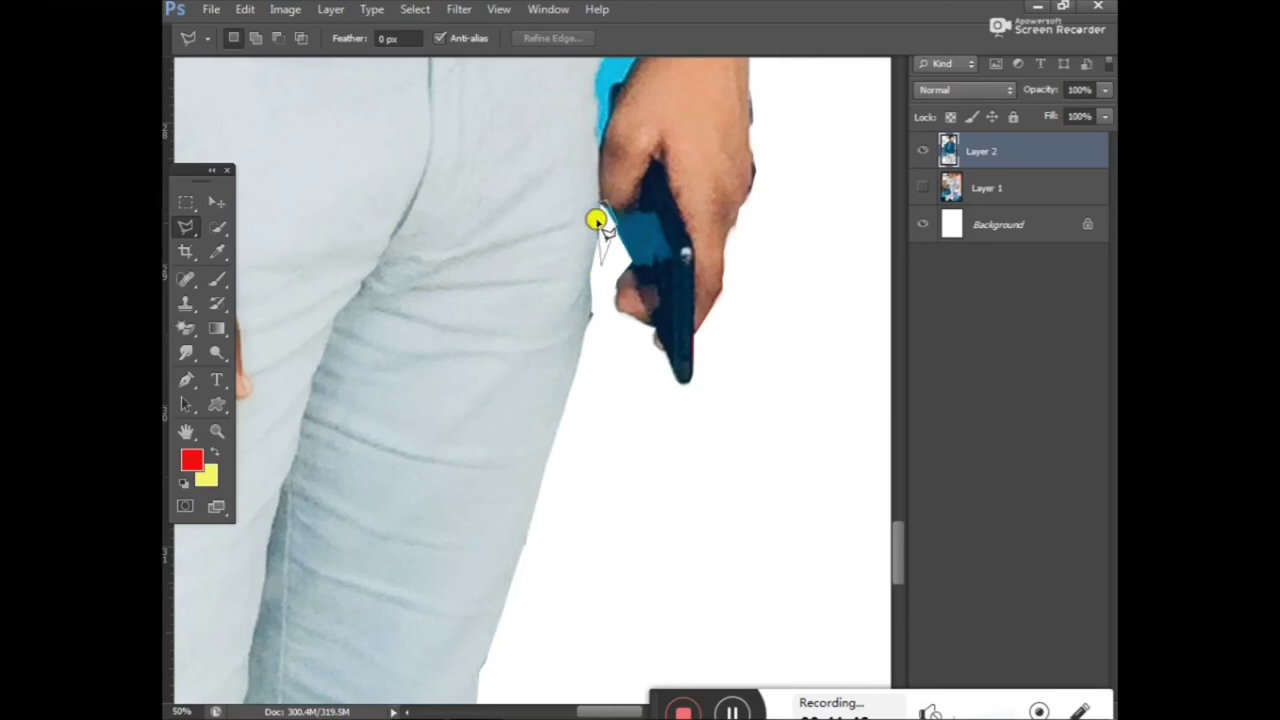
pyautogui.click(599, 204)
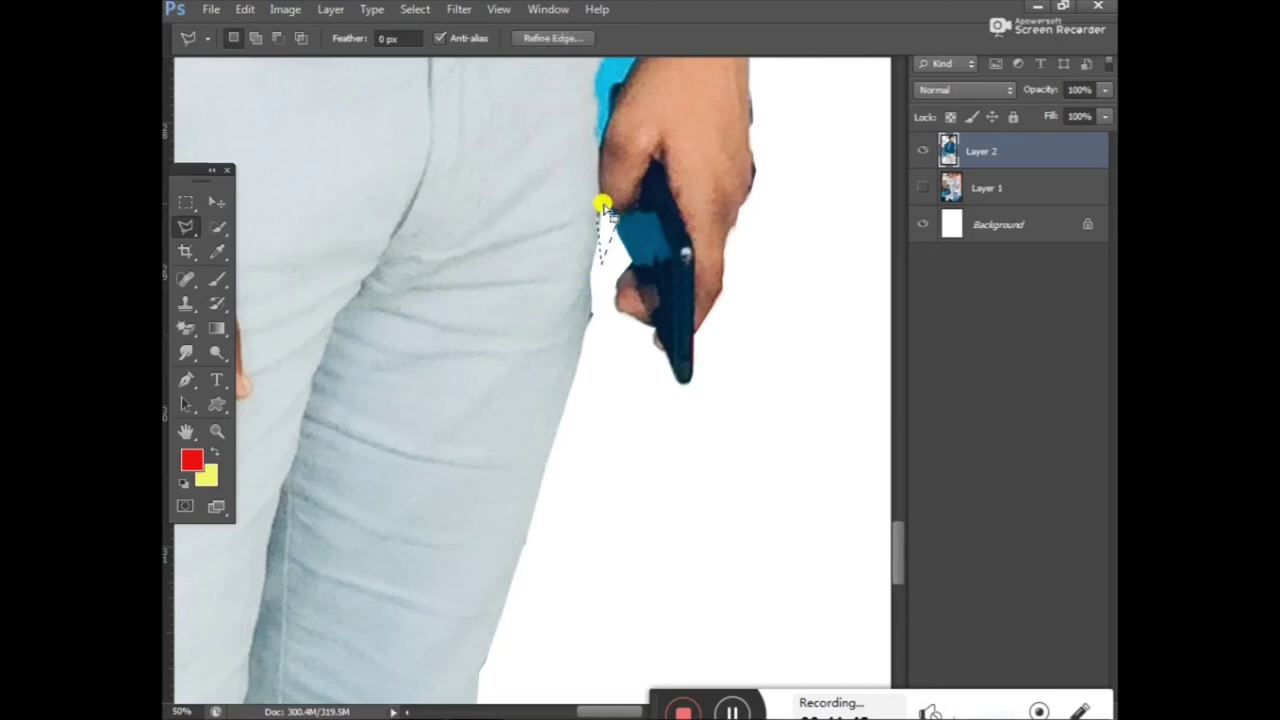
pyautogui.scroll(2, 605, 204)
pyautogui.scroll(2, 608, 202)
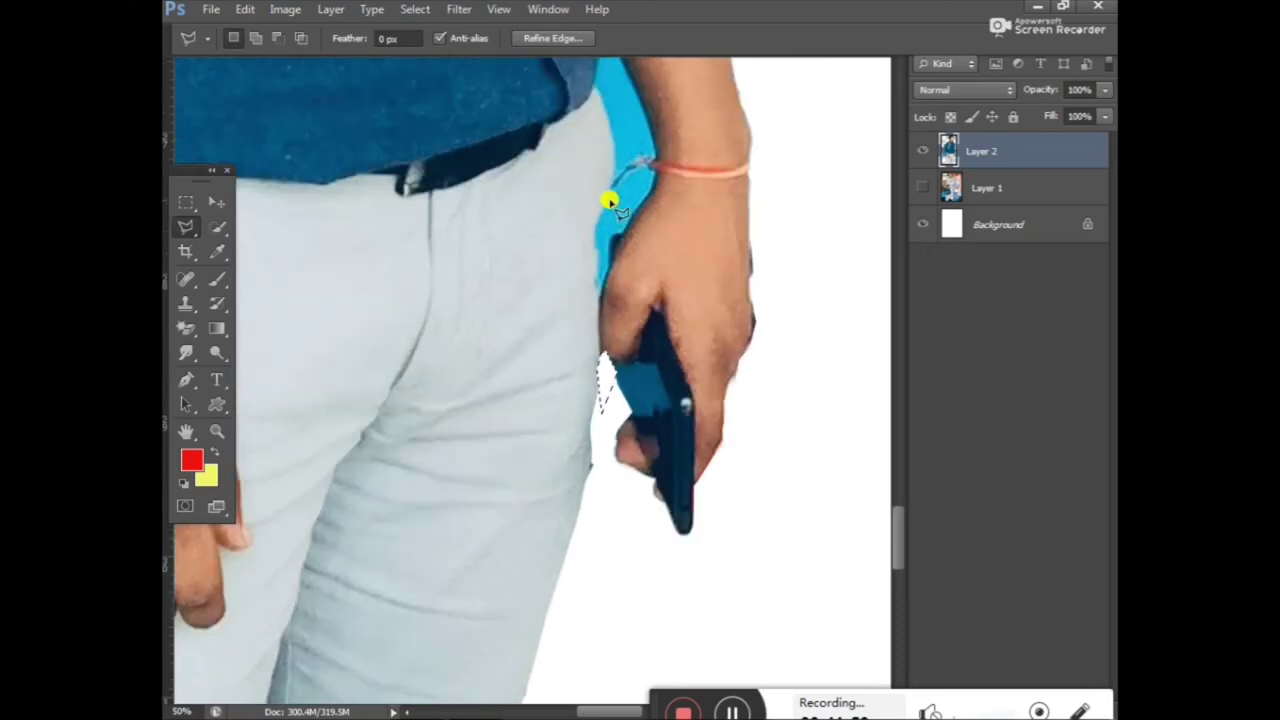
# Select the cyan strip between arm and shirt and delete it to white.
pyautogui.click(608, 201)
pyautogui.scroll(2, 608, 200)
pyautogui.scroll(2, 605, 185)
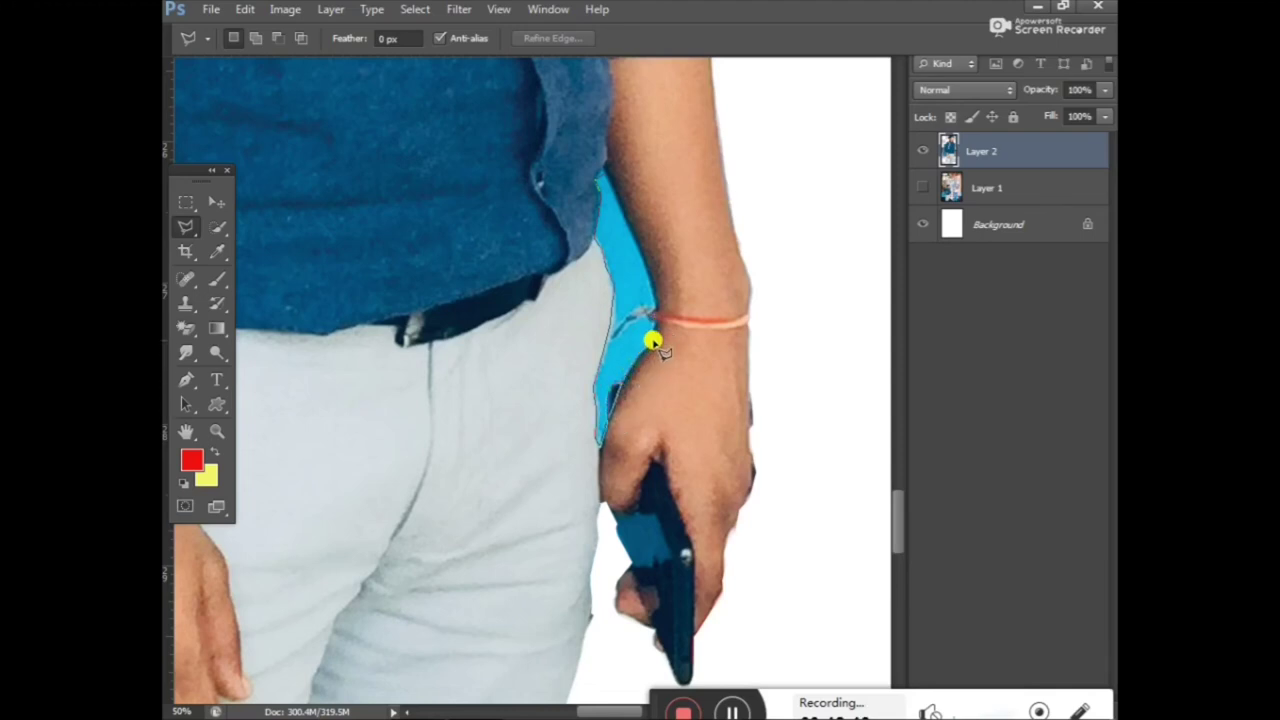
pyautogui.click(601, 173)
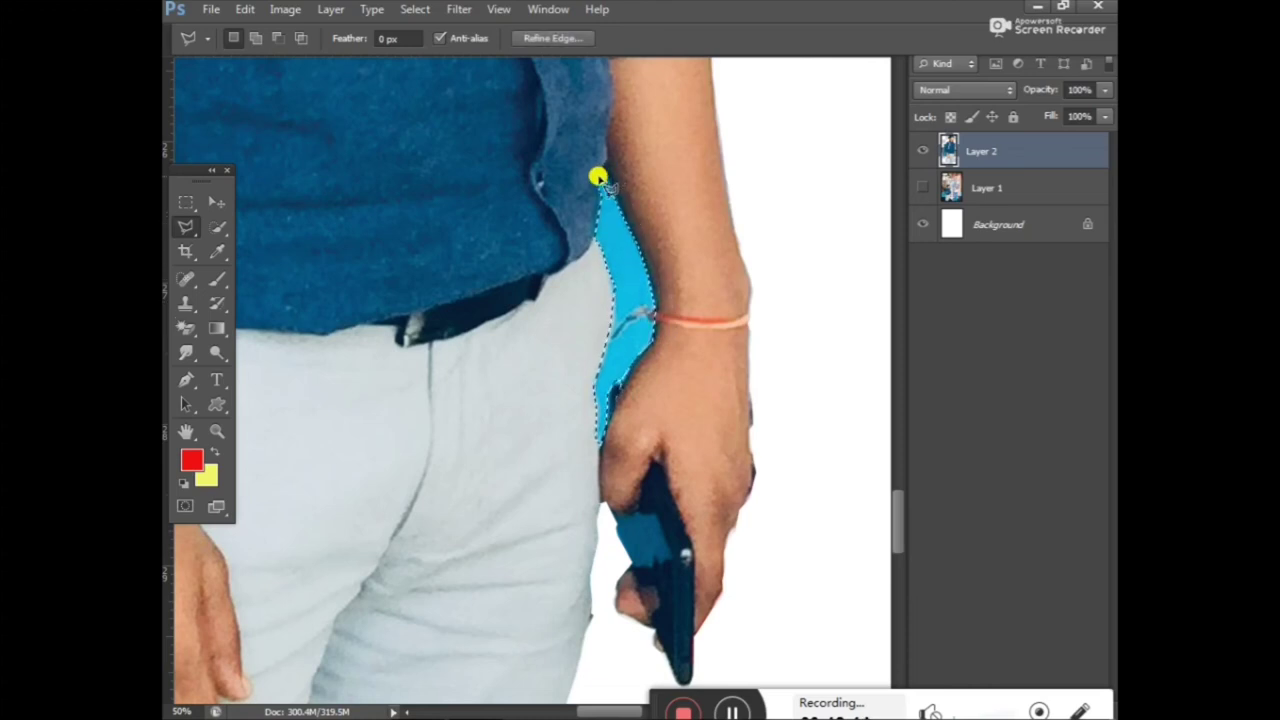
pyautogui.press('Delete')
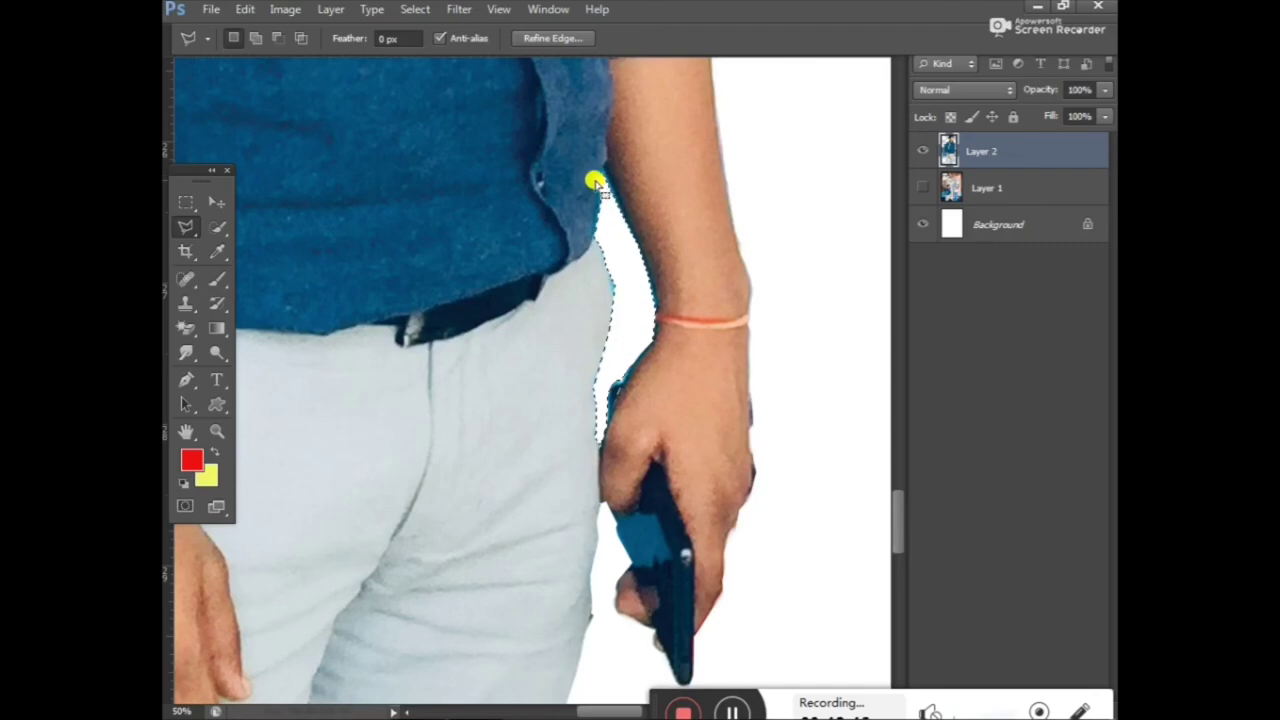
pyautogui.hotkey('ctrl', 'd')
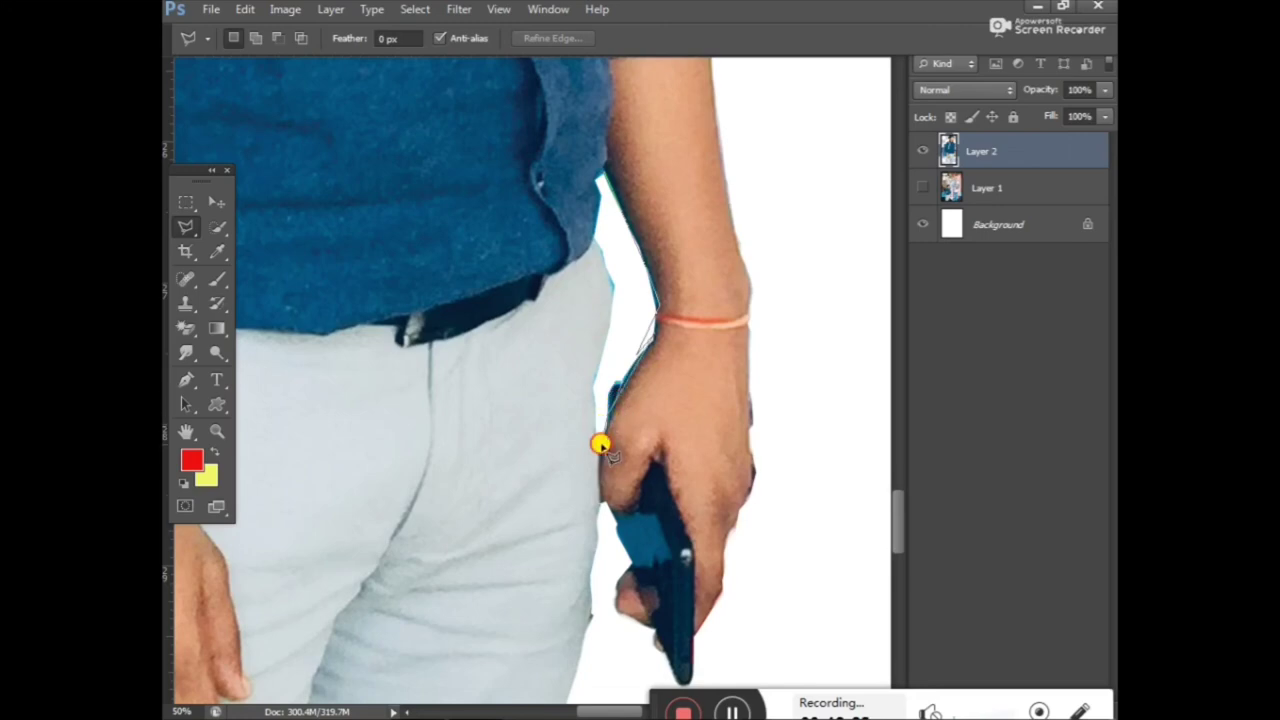
# Remove the leftover edge from the hand up to the shirt corner, then select a tiny spot by the hip.
pyautogui.click(592, 378)
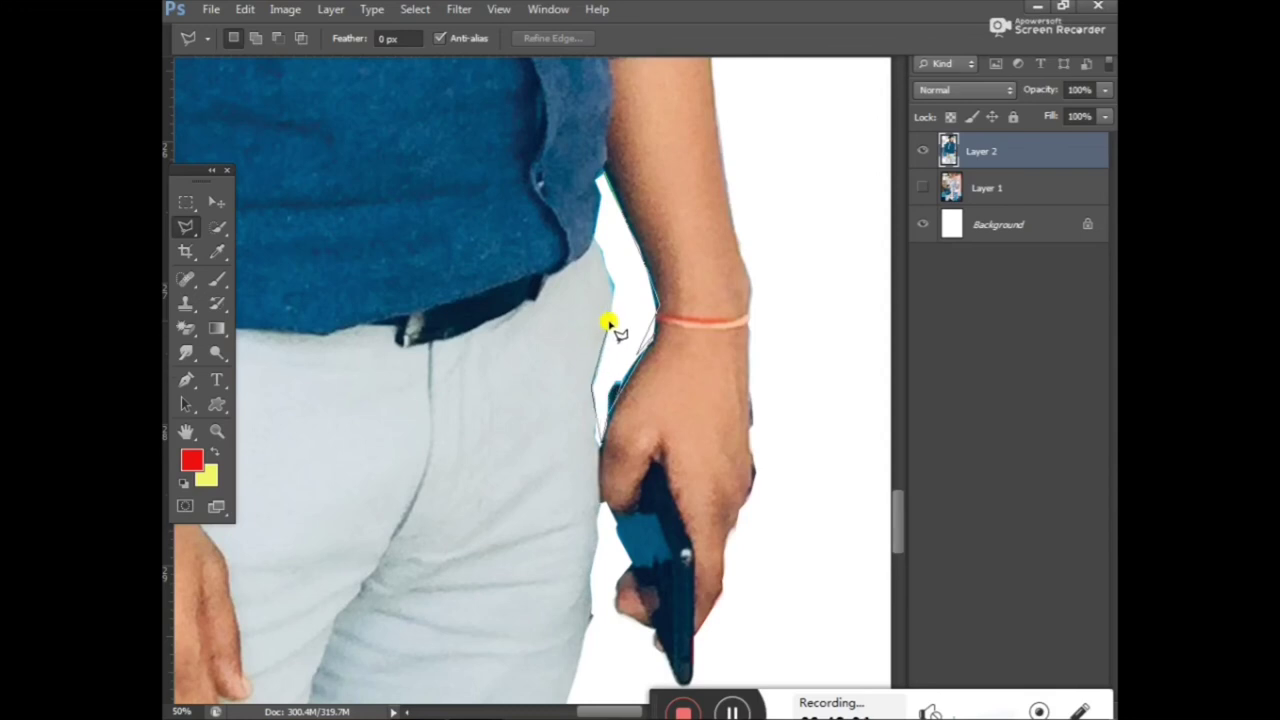
pyautogui.click(606, 268)
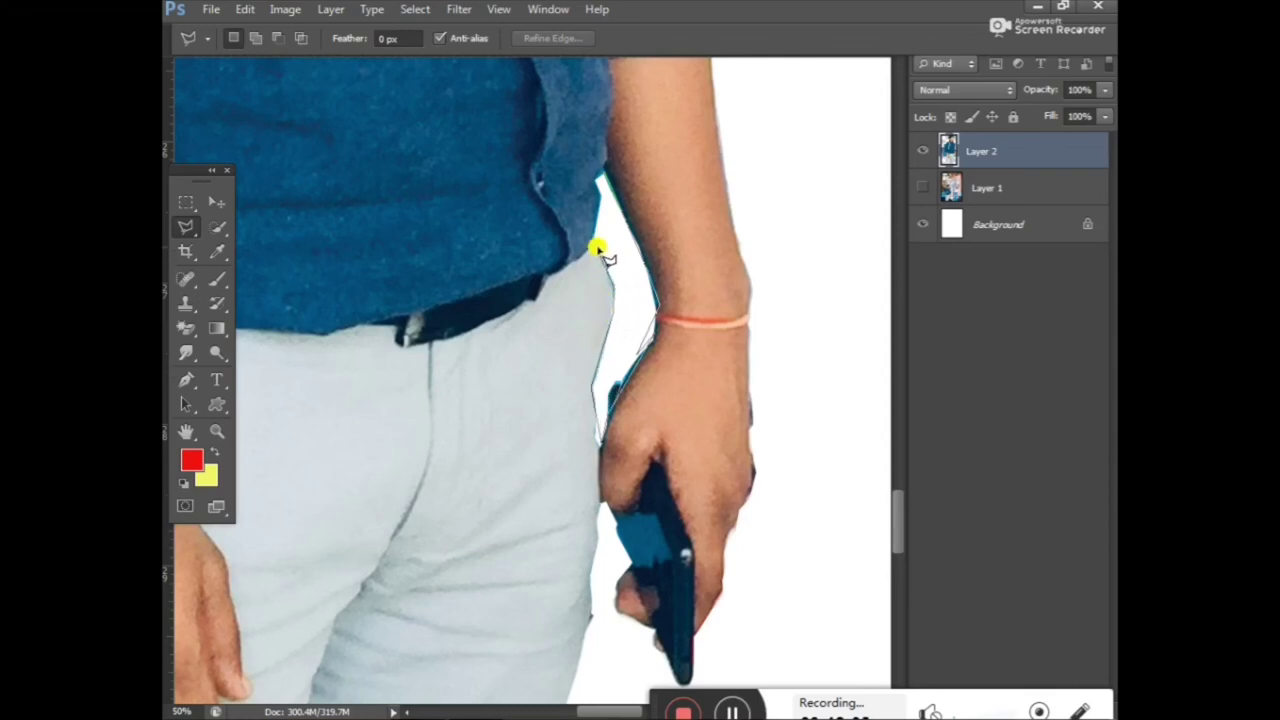
pyautogui.click(593, 241)
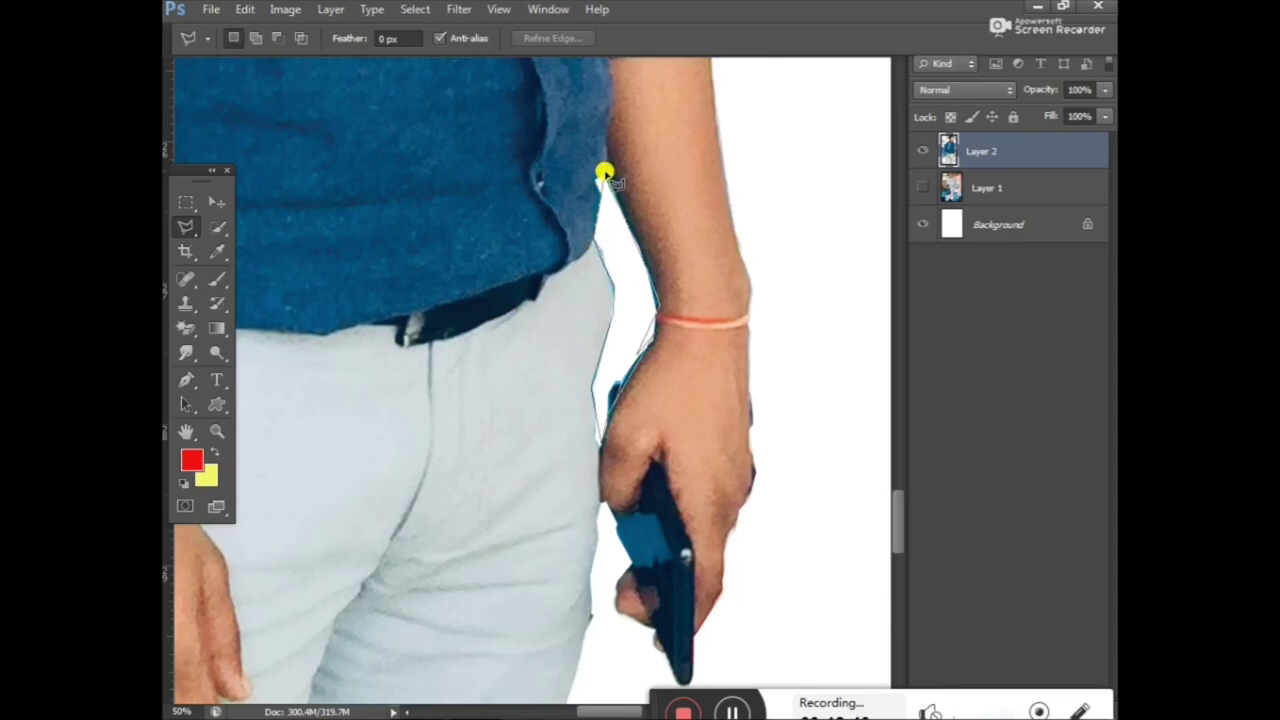
pyautogui.click(603, 173)
pyautogui.click(623, 220)
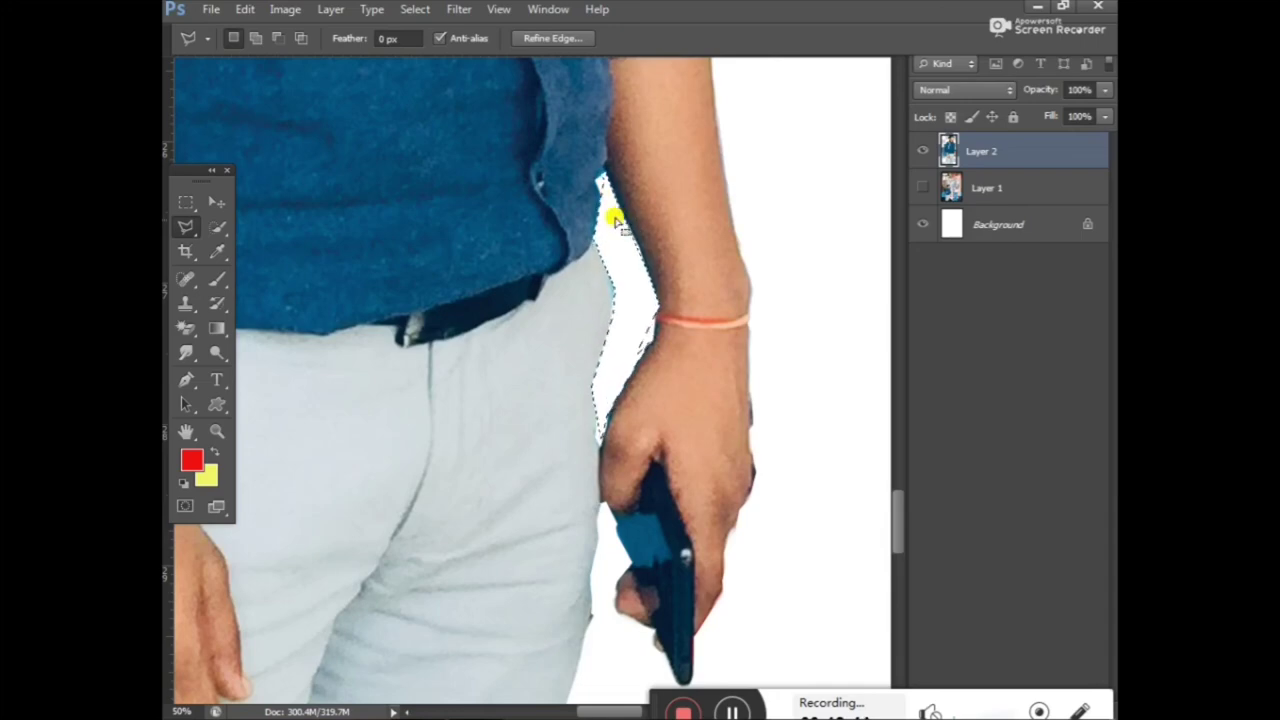
pyautogui.hotkey('ctrl', 'd')
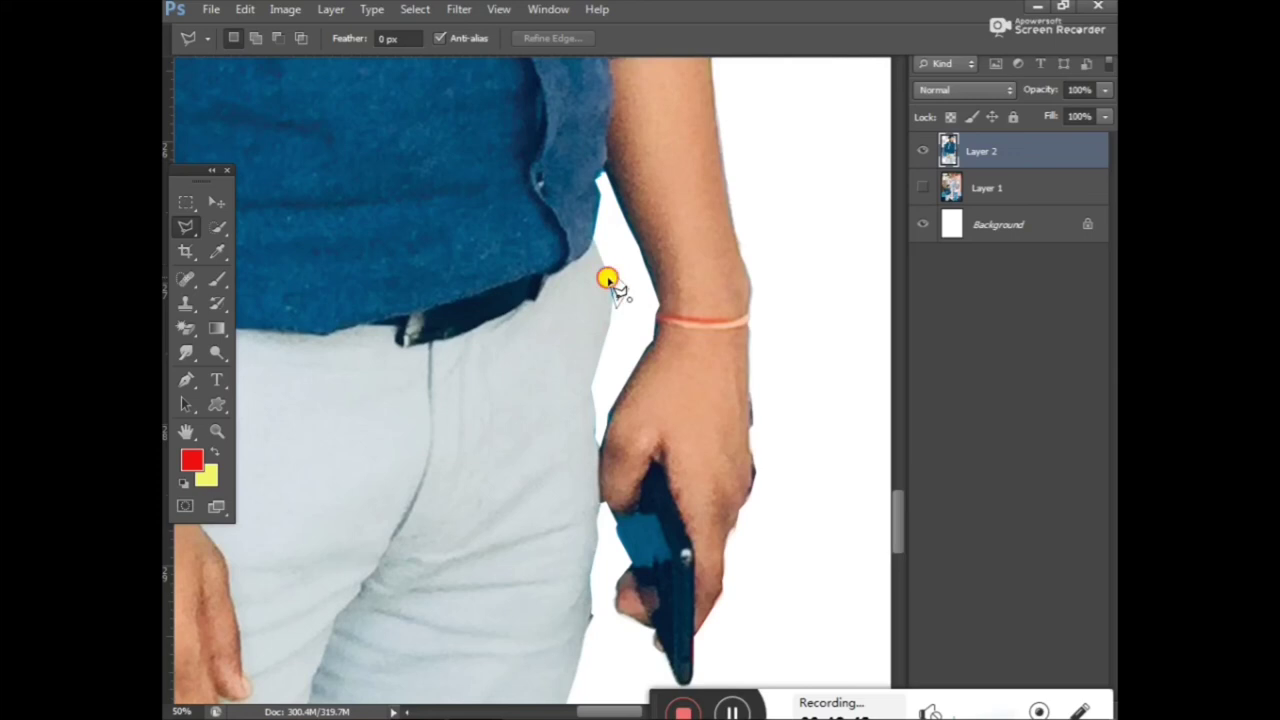
pyautogui.moveTo(610, 280); pyautogui.dragTo(612, 287)
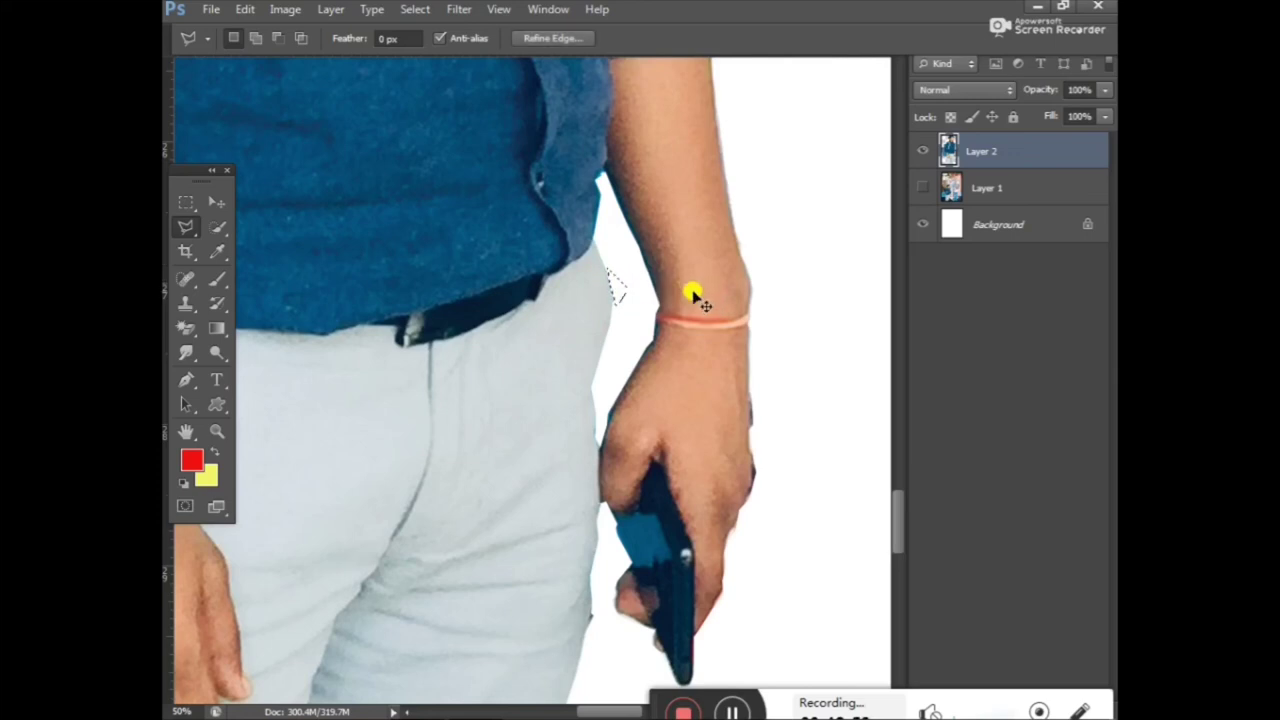
# Trace and clear the fringe along the hand's inner edge from the wristband.
pyautogui.hotkey('ctrl', 'd')
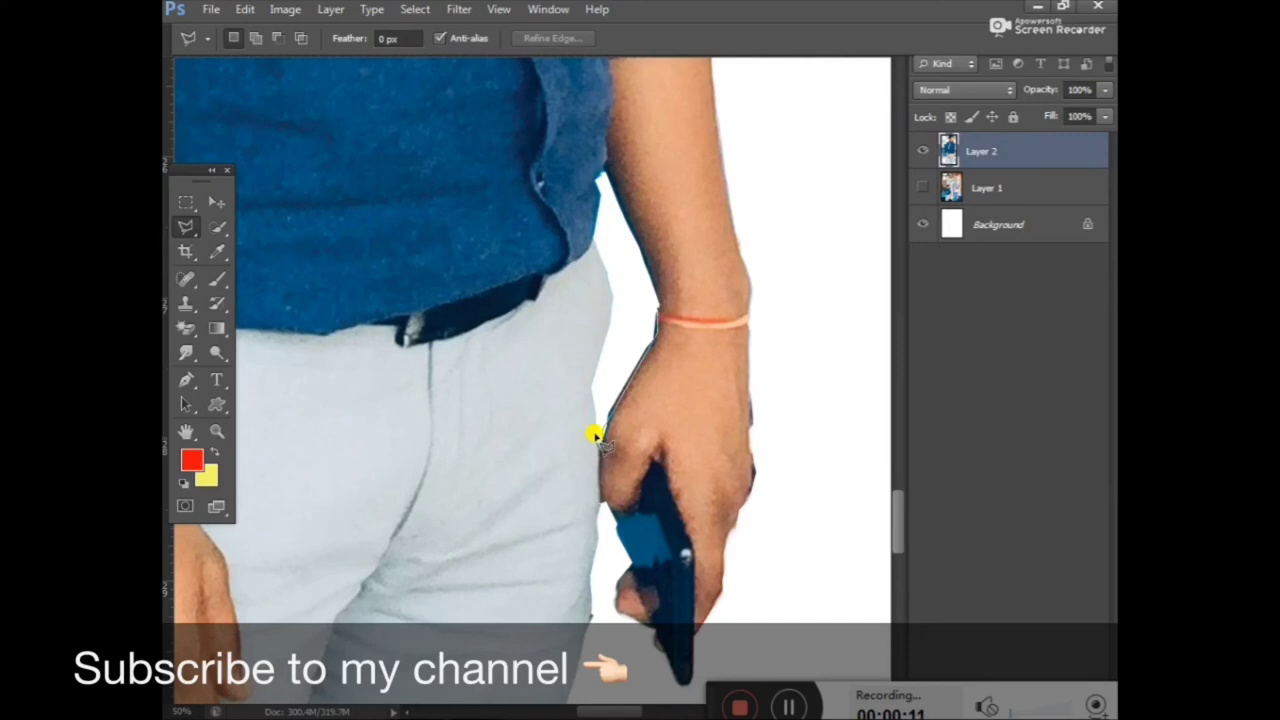
pyautogui.click(595, 436)
pyautogui.press('Escape')
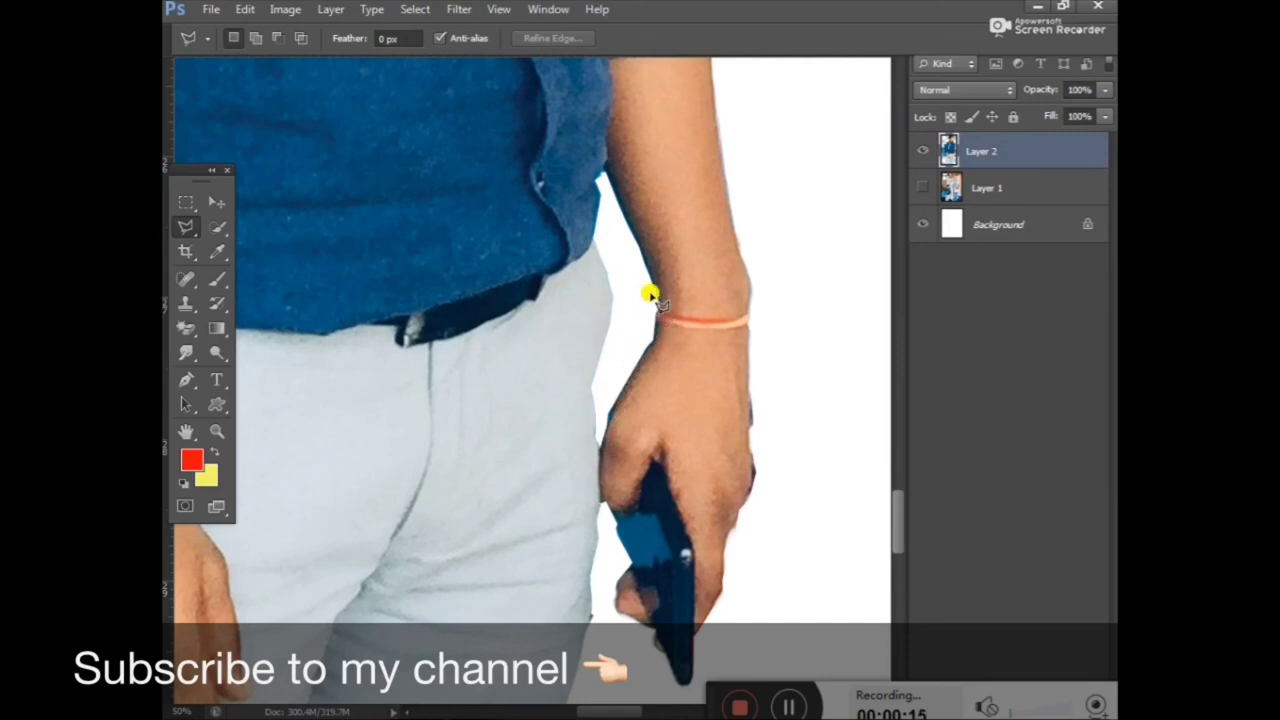
pyautogui.click(655, 298)
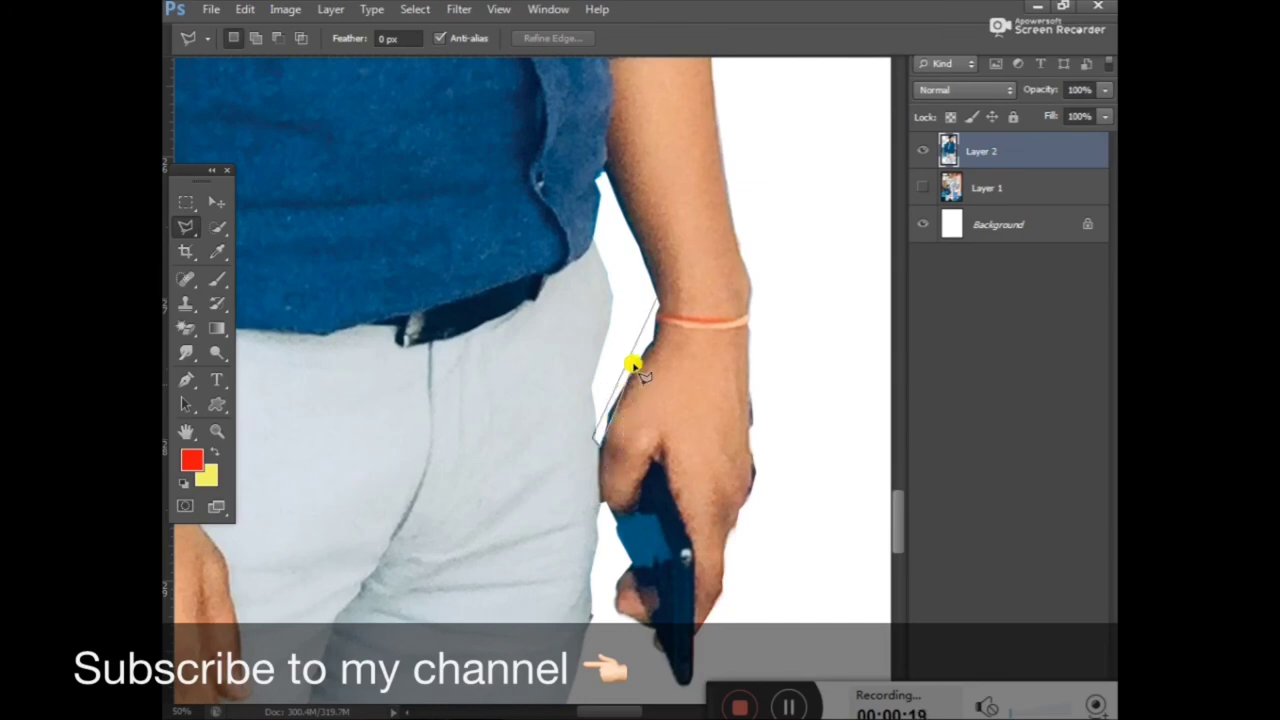
pyautogui.click(655, 300)
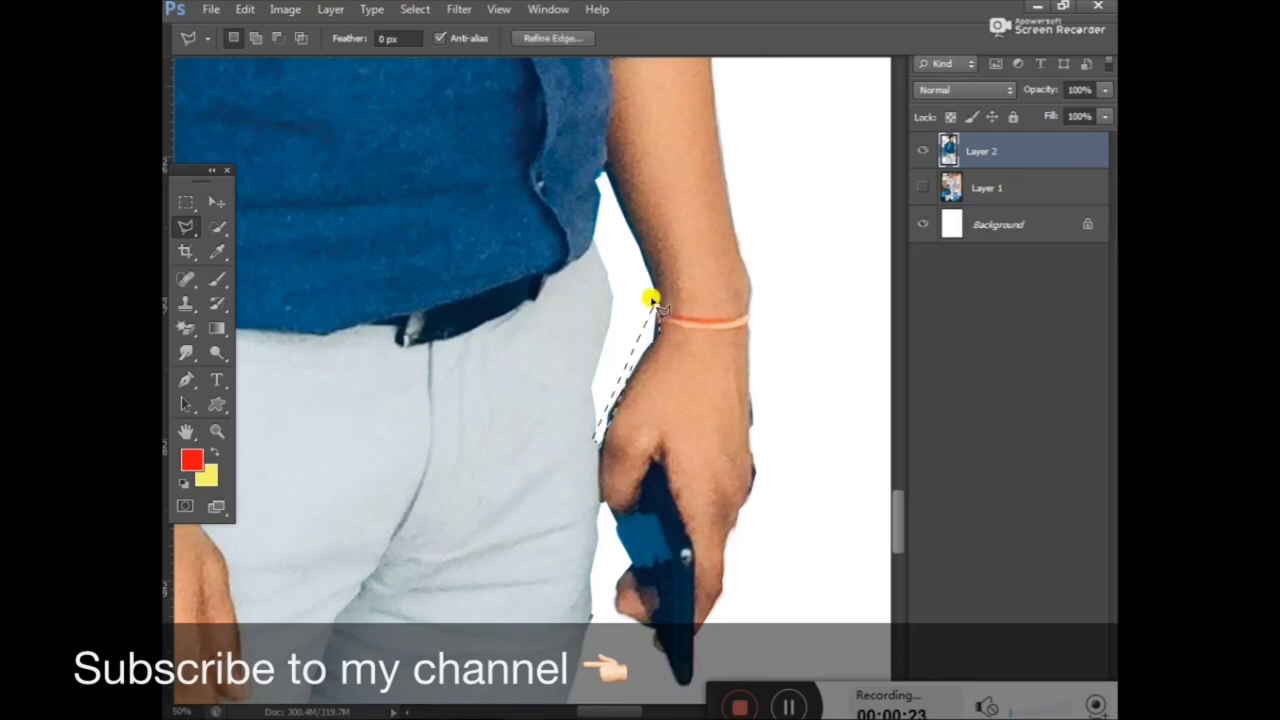
pyautogui.hotkey('ctrl', 'd')
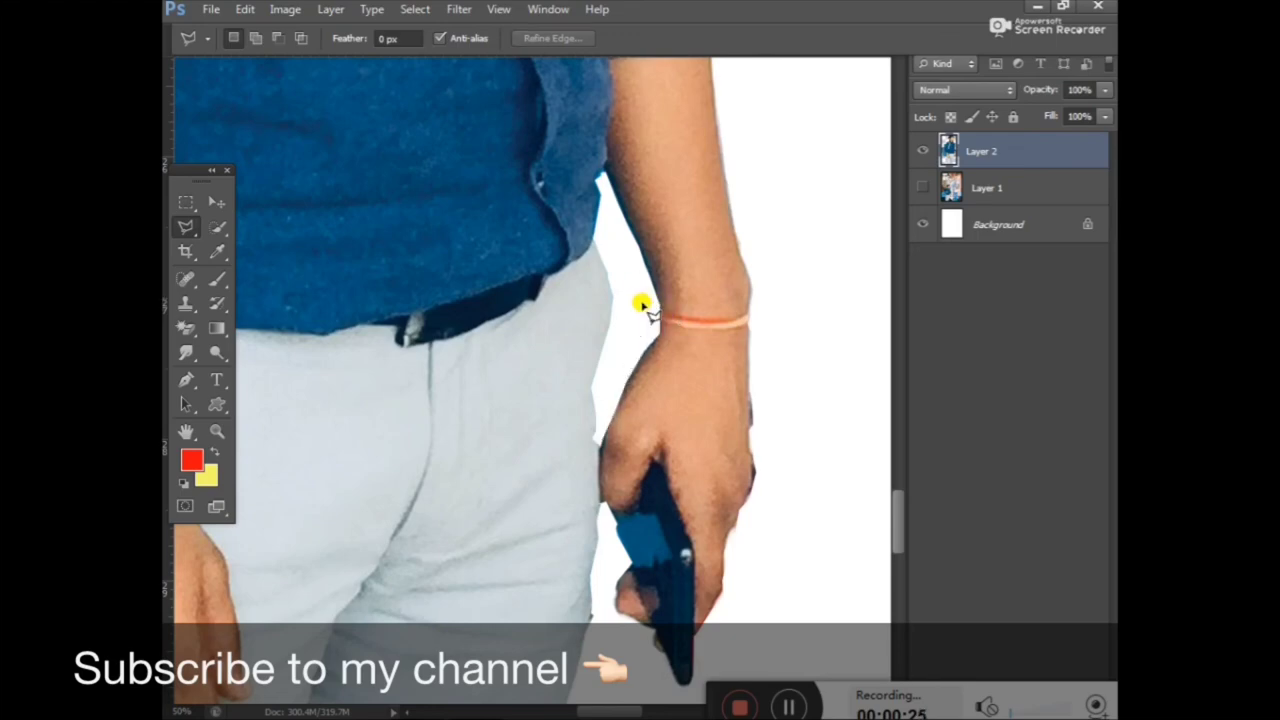
# Trace and clear the dark fringe beside the knuckles' outer edge.
pyautogui.click(748, 398)
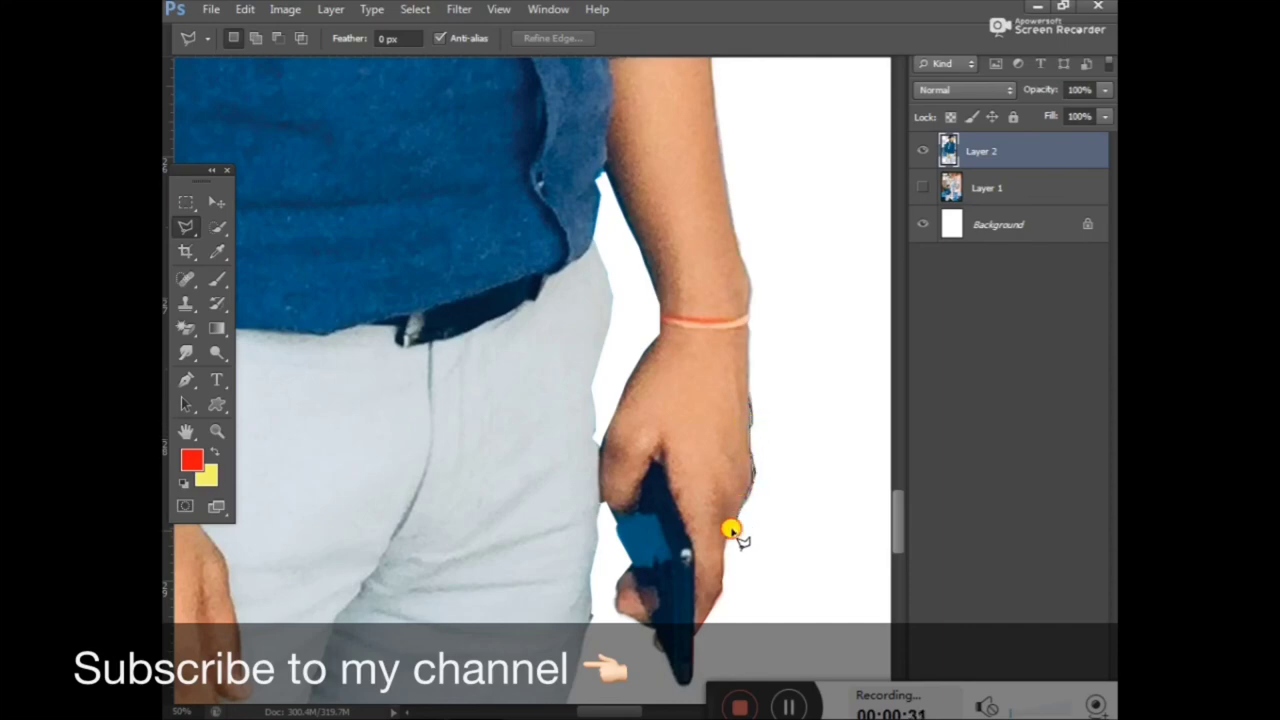
pyautogui.click(750, 401)
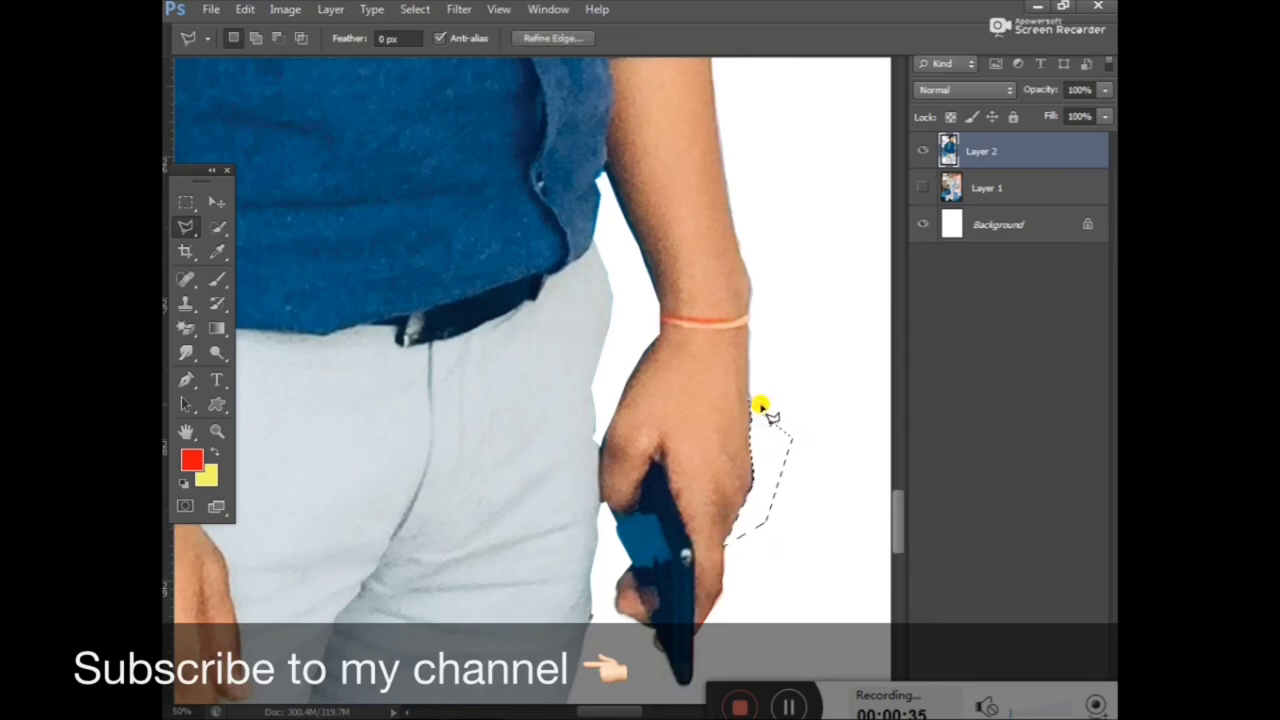
pyautogui.hotkey('ctrl', 'd')
# Scroll up past the face and zoom out to about 6.25% to see the whole figure.
pyautogui.scroll(1, 770, 455)
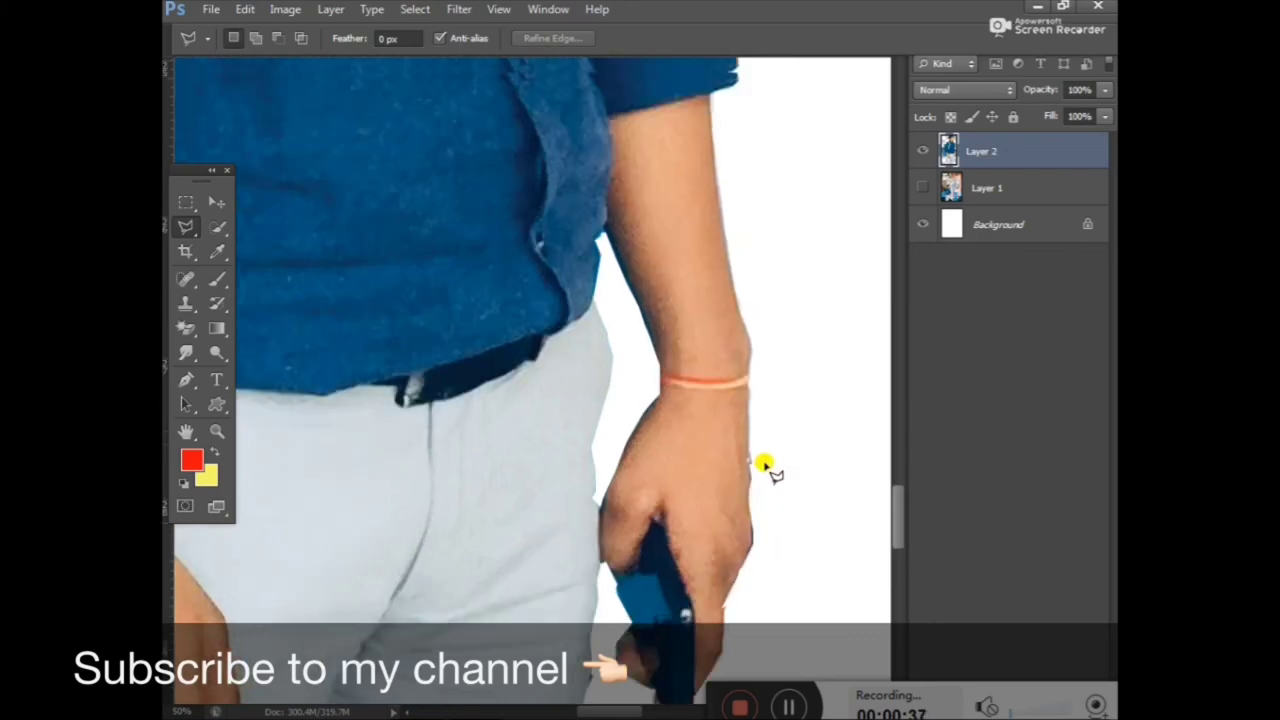
pyautogui.scroll(3, 770, 450)
pyautogui.scroll(3, 770, 450)
pyautogui.scroll(1, 766, 443)
pyautogui.scroll(2, 757, 428)
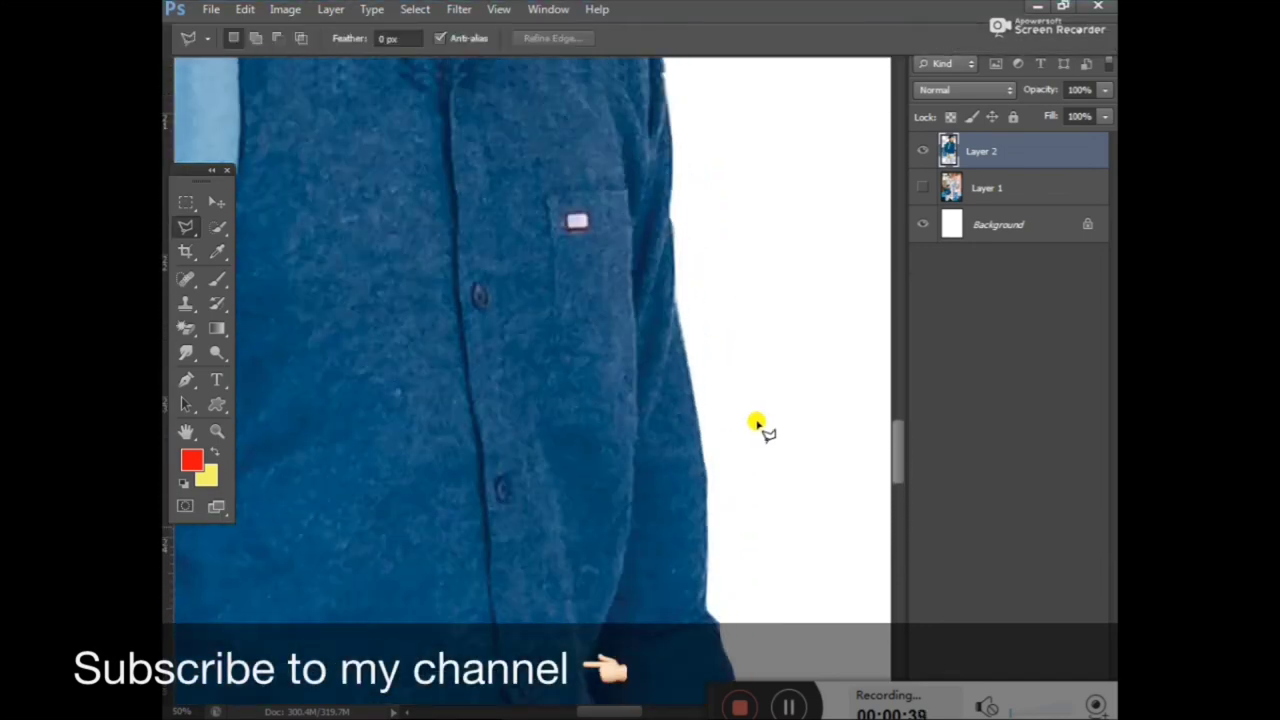
pyautogui.scroll(2, 757, 428)
pyautogui.scroll(3, 700, 415)
pyautogui.scroll(2, 480, 289)
pyautogui.scroll(2, 491, 286)
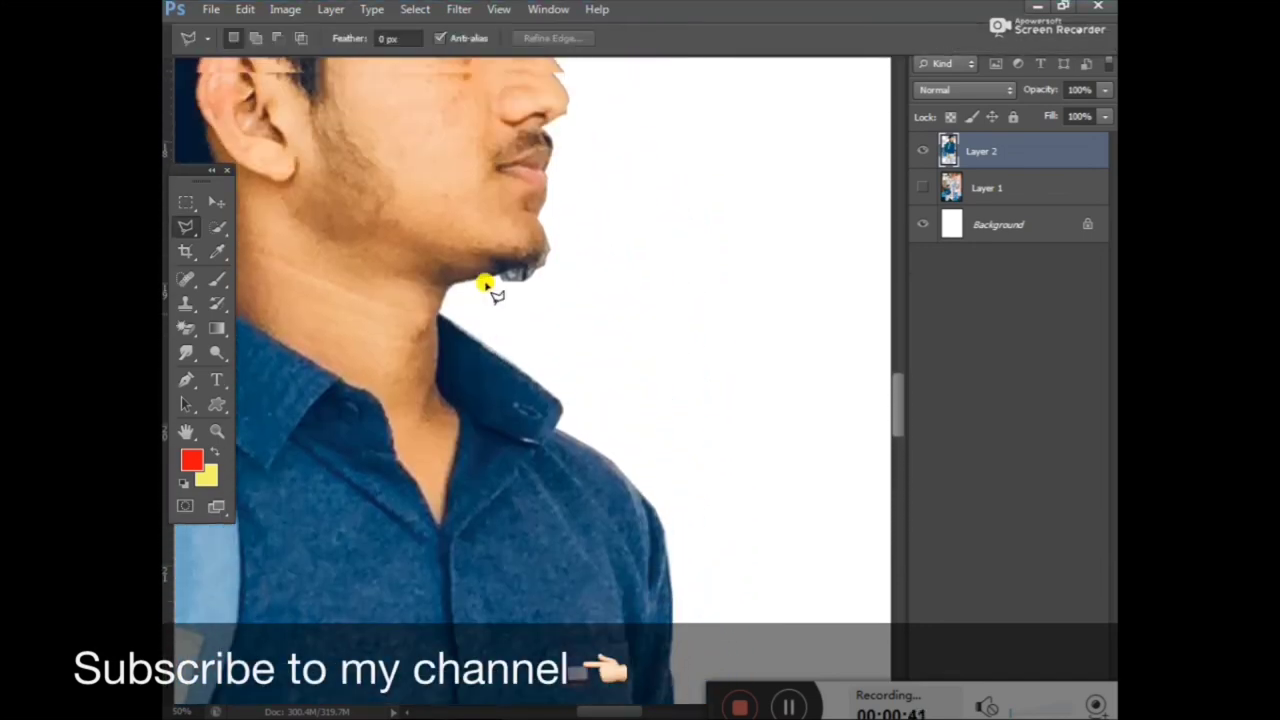
pyautogui.scroll(4, 484, 287)
pyautogui.scroll(1, 485, 287)
pyautogui.scroll(2, 484, 285)
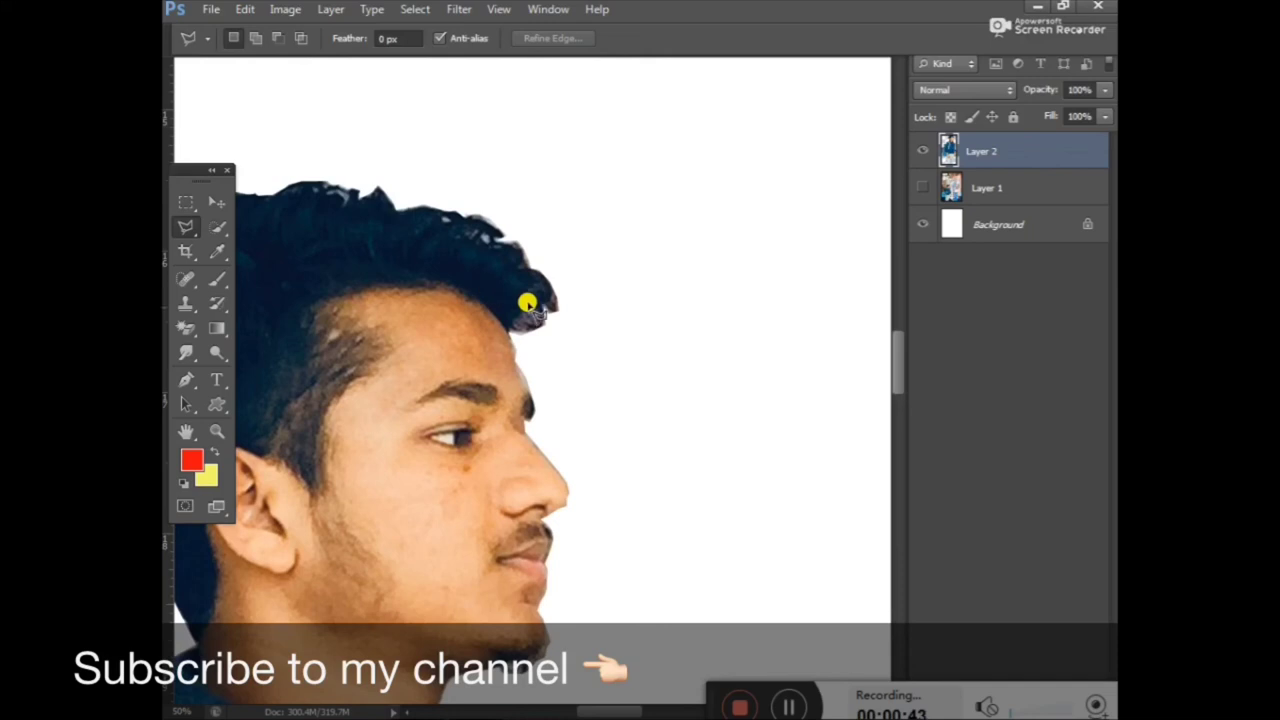
pyautogui.scroll(-2, 540, 312)
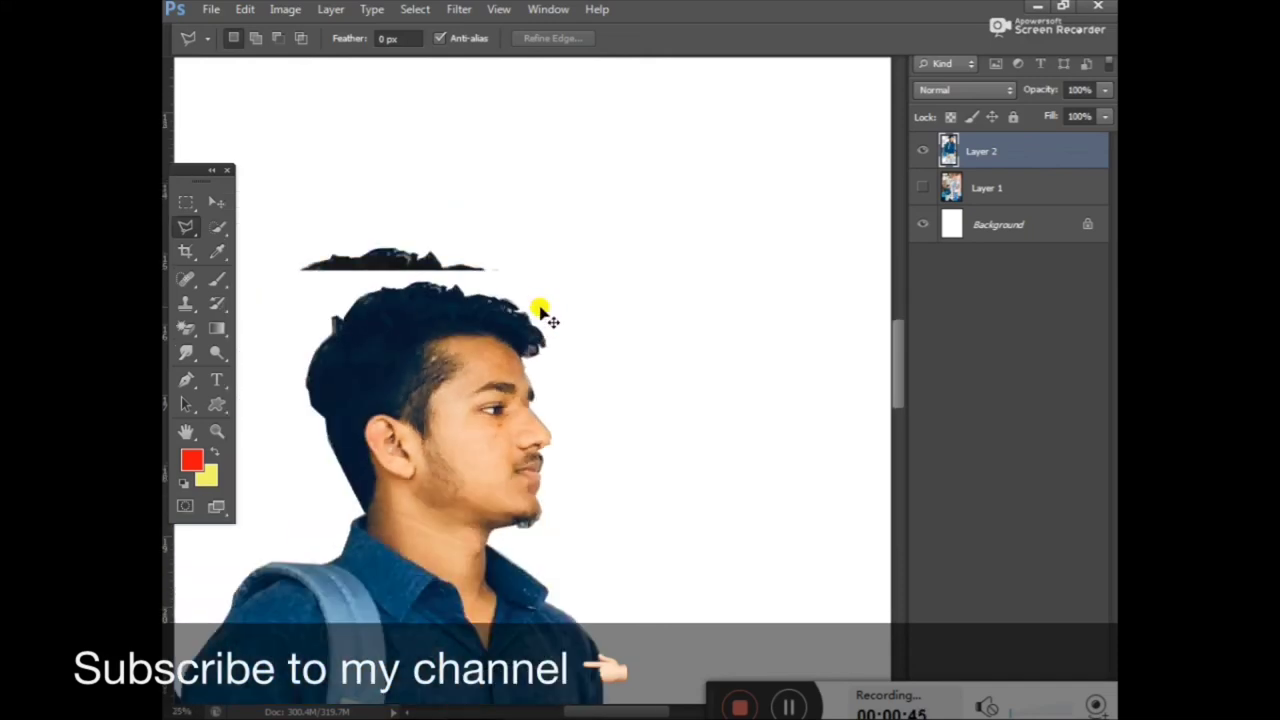
pyautogui.scroll(-1, 540, 312)
pyautogui.scroll(-1, 540, 312)
pyautogui.scroll(-1, 540, 312)
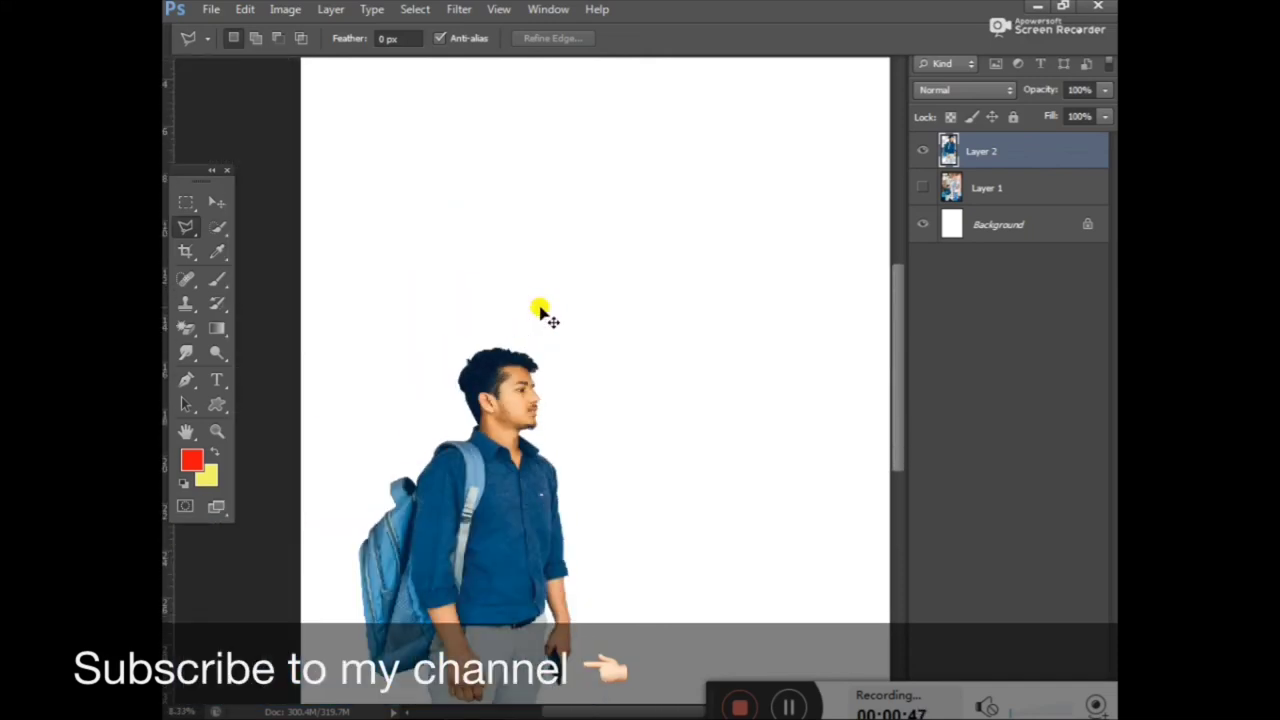
pyautogui.scroll(-1, 540, 312)
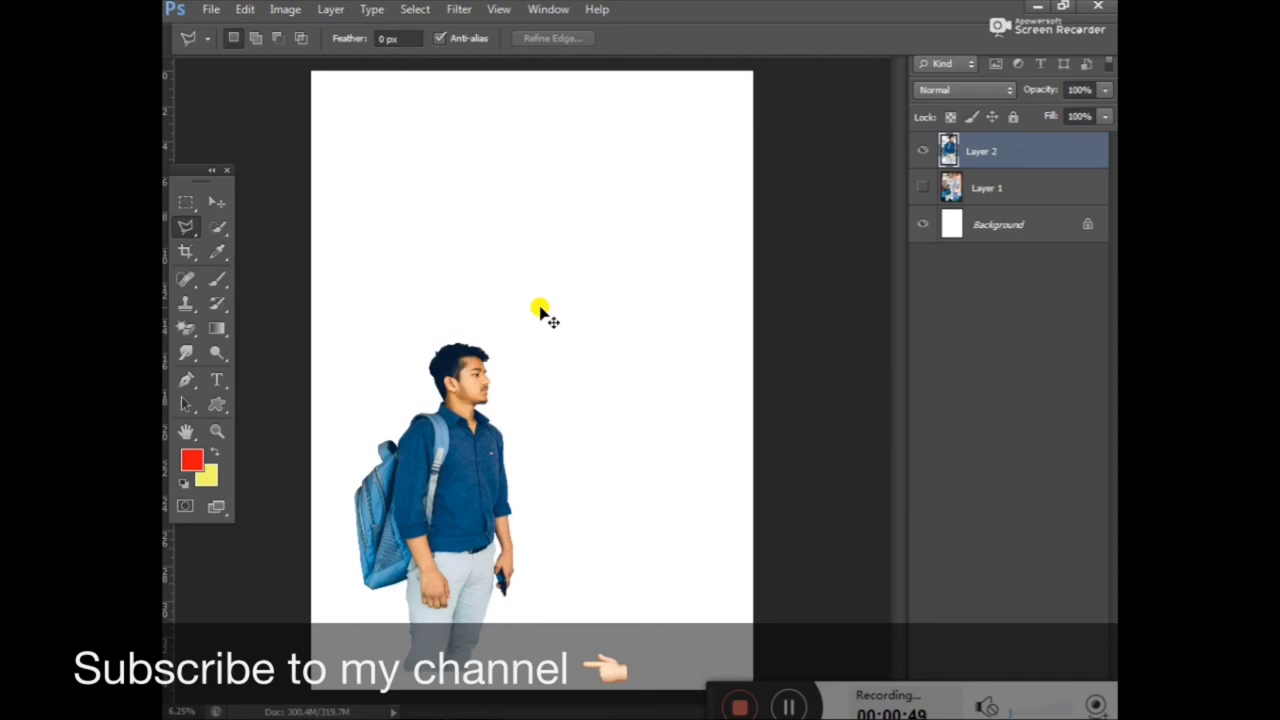
pyautogui.scroll(1, 540, 312)
pyautogui.scroll(-1, 540, 312)
# Open IMG_3135, the mountain river photo, from the Downloads folder.
pyautogui.click(212, 12)
pyautogui.click(226, 44)
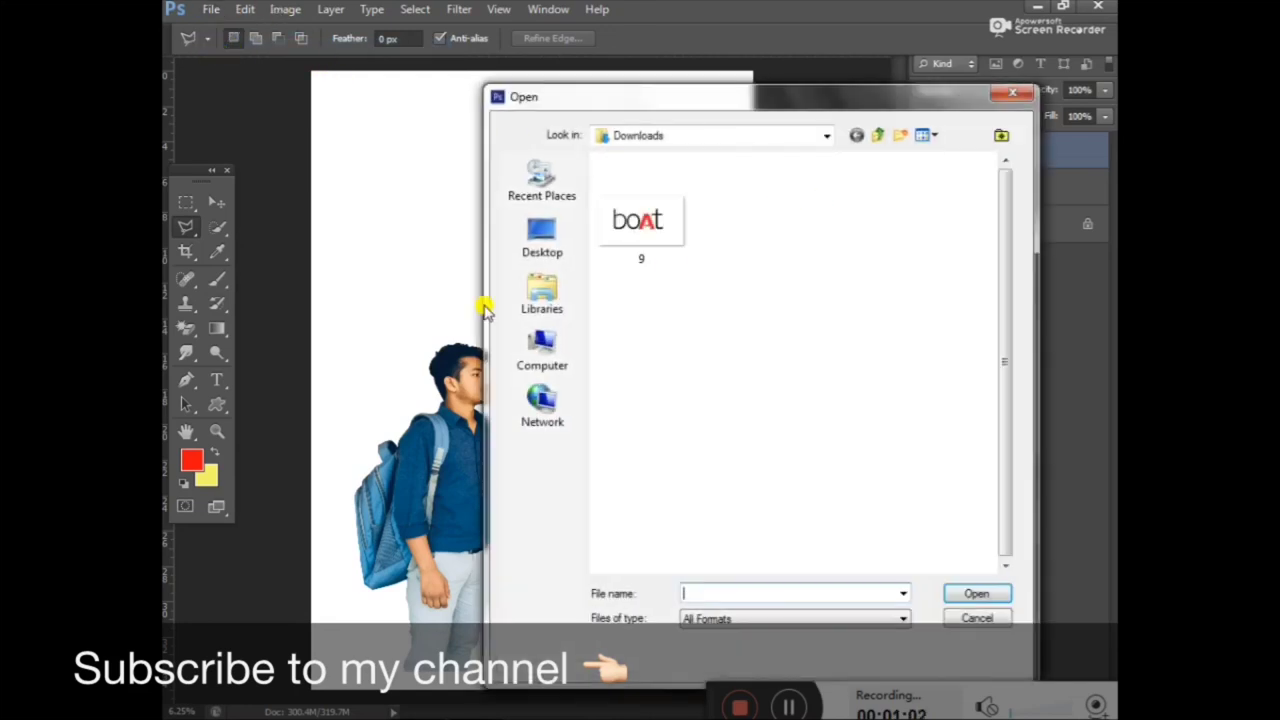
pyautogui.click(869, 222)
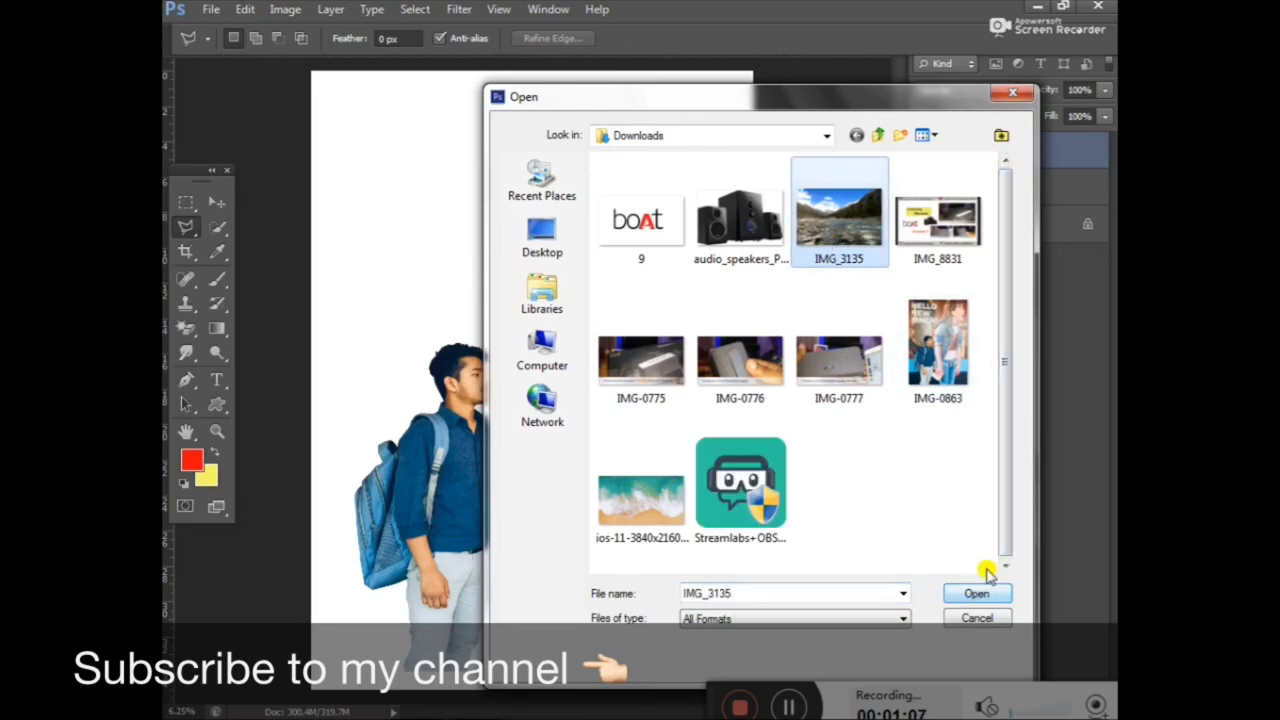
pyautogui.click(973, 593)
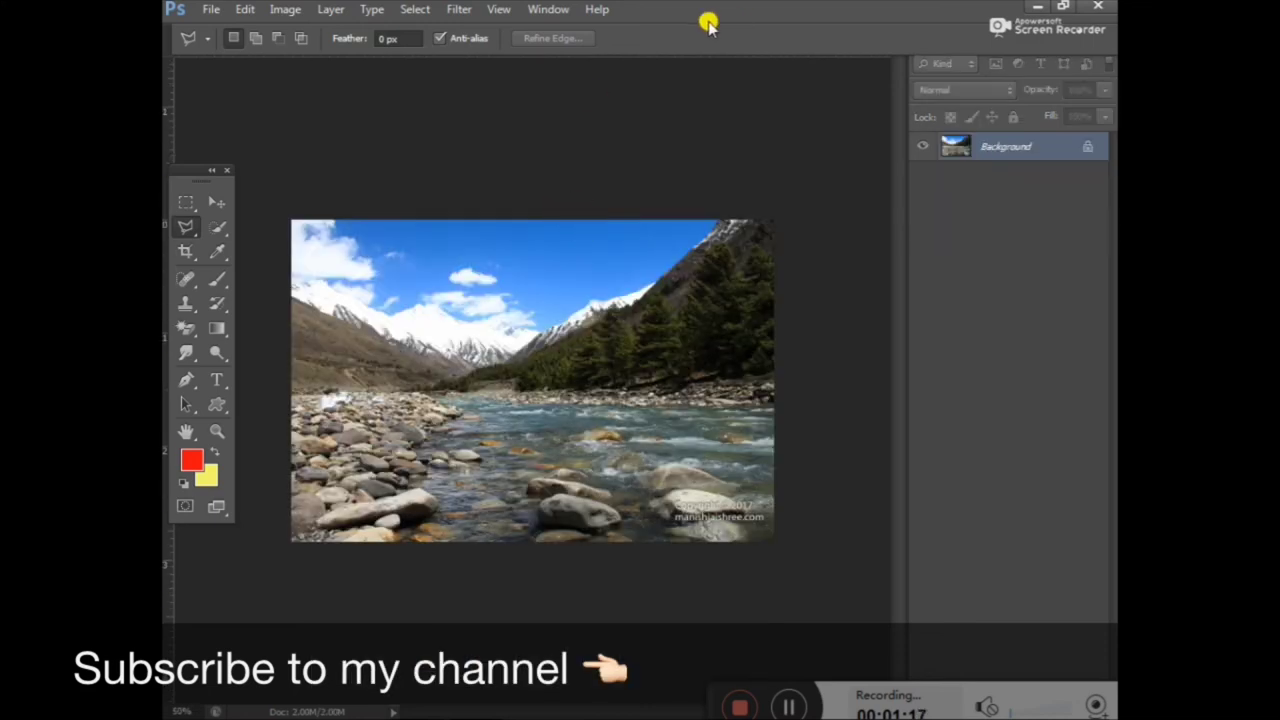
# Switch back to the portrait cutout, select the entire canvas, and make Layer 2 active with the Move tool.
pyautogui.click(566, 10)
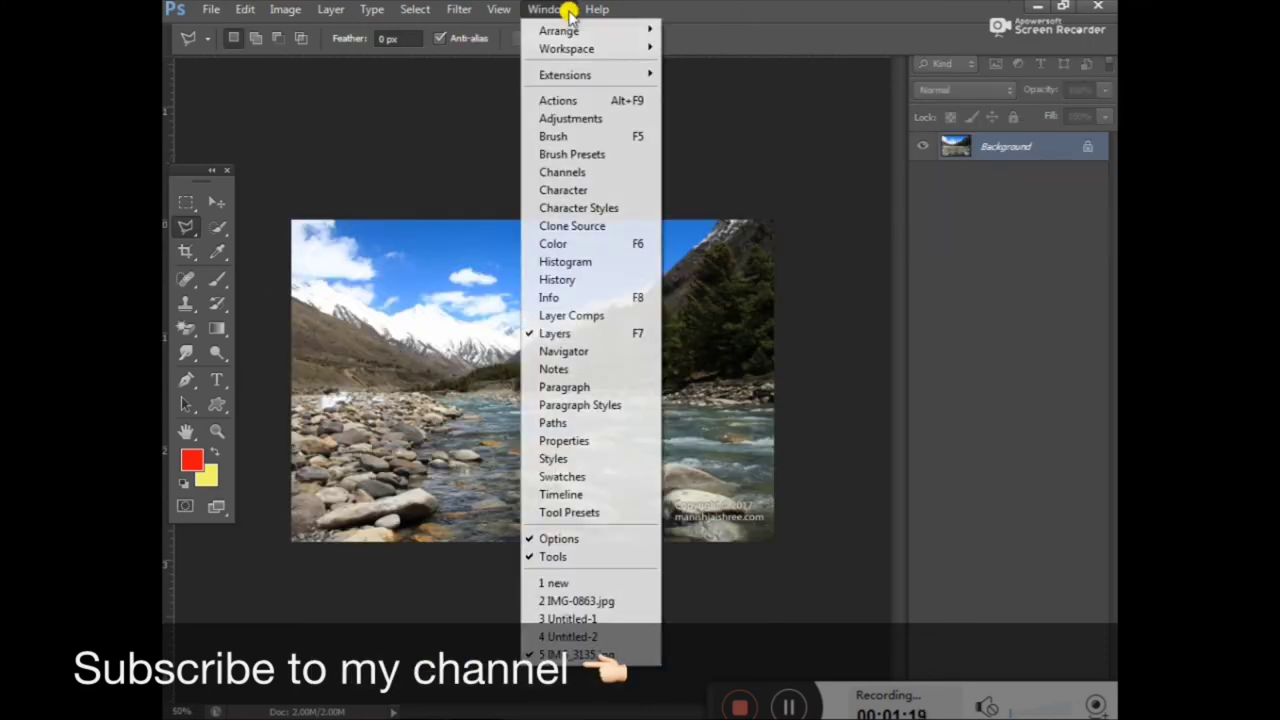
pyautogui.click(566, 637)
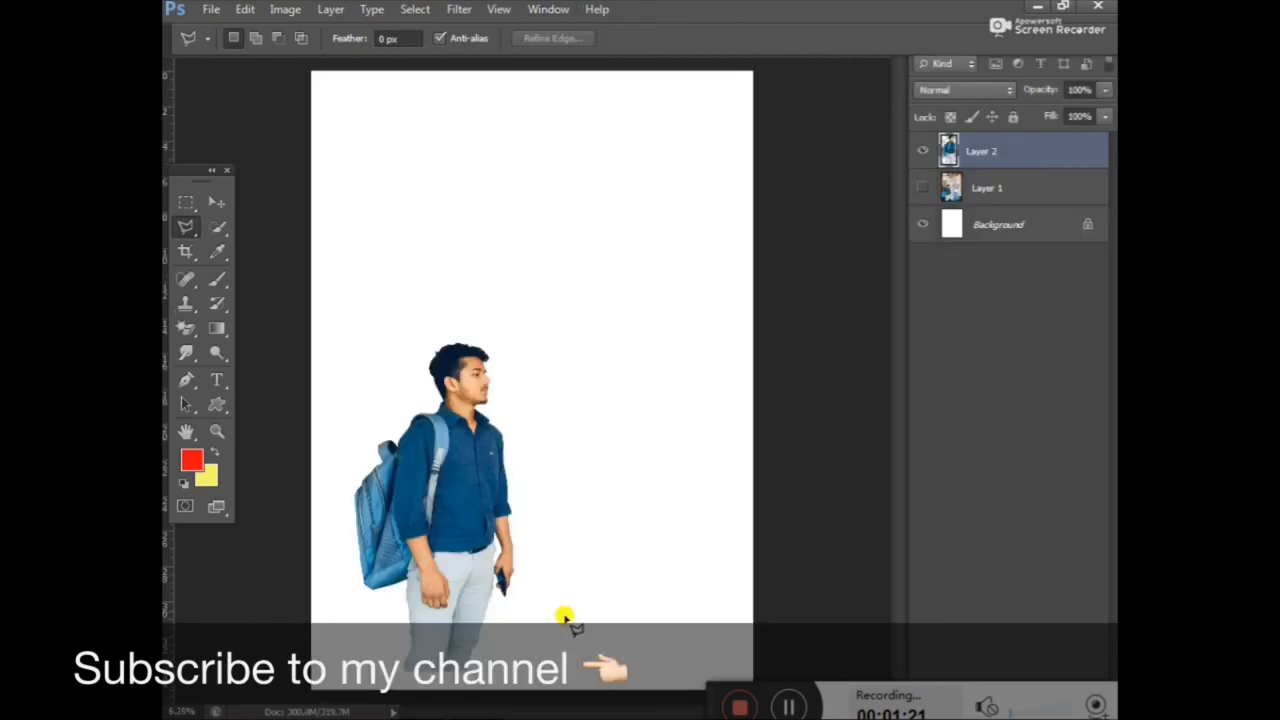
pyautogui.hotkey('ctrl', 'a')
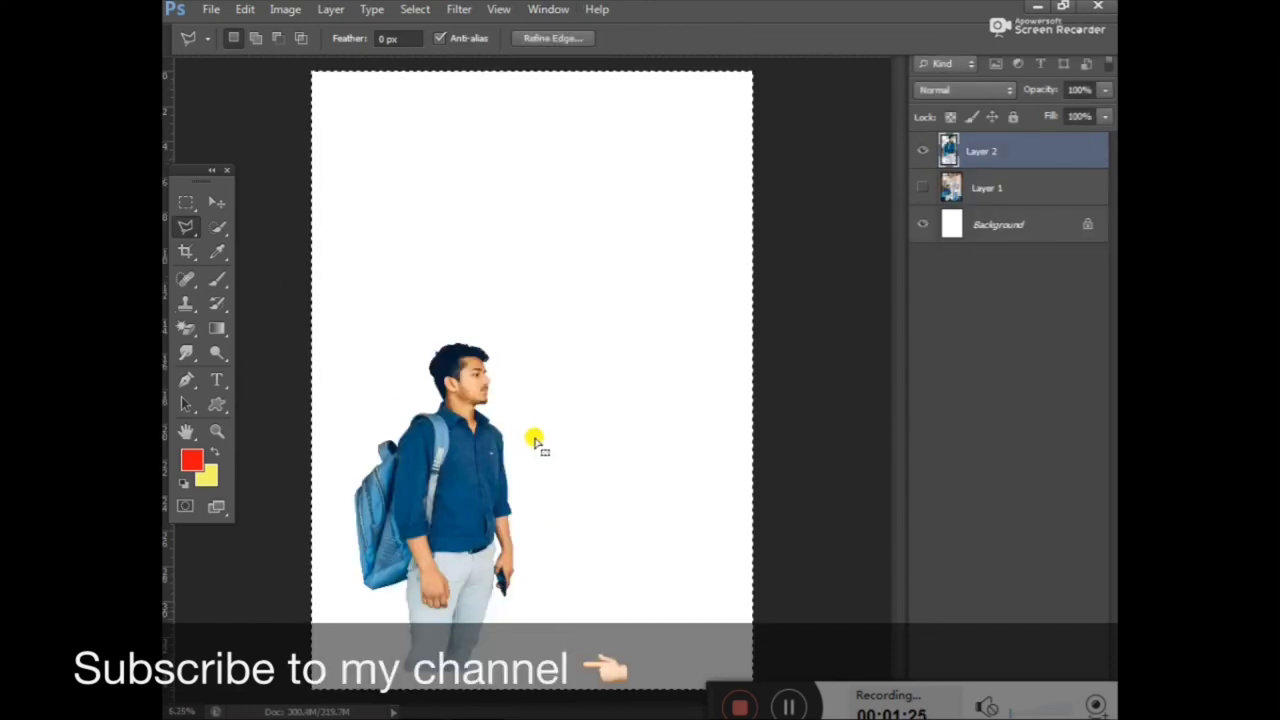
pyautogui.hotkey('ctrl', 'd')
pyautogui.click(800, 345)
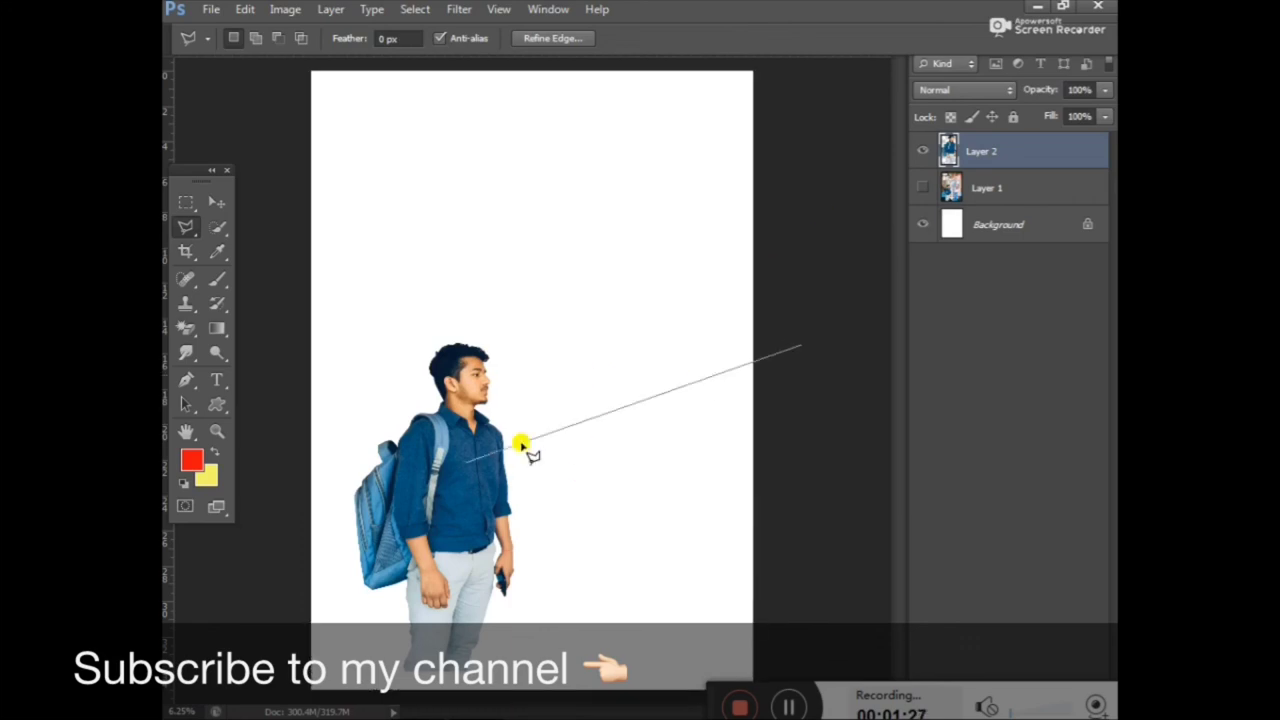
pyautogui.press('Escape')
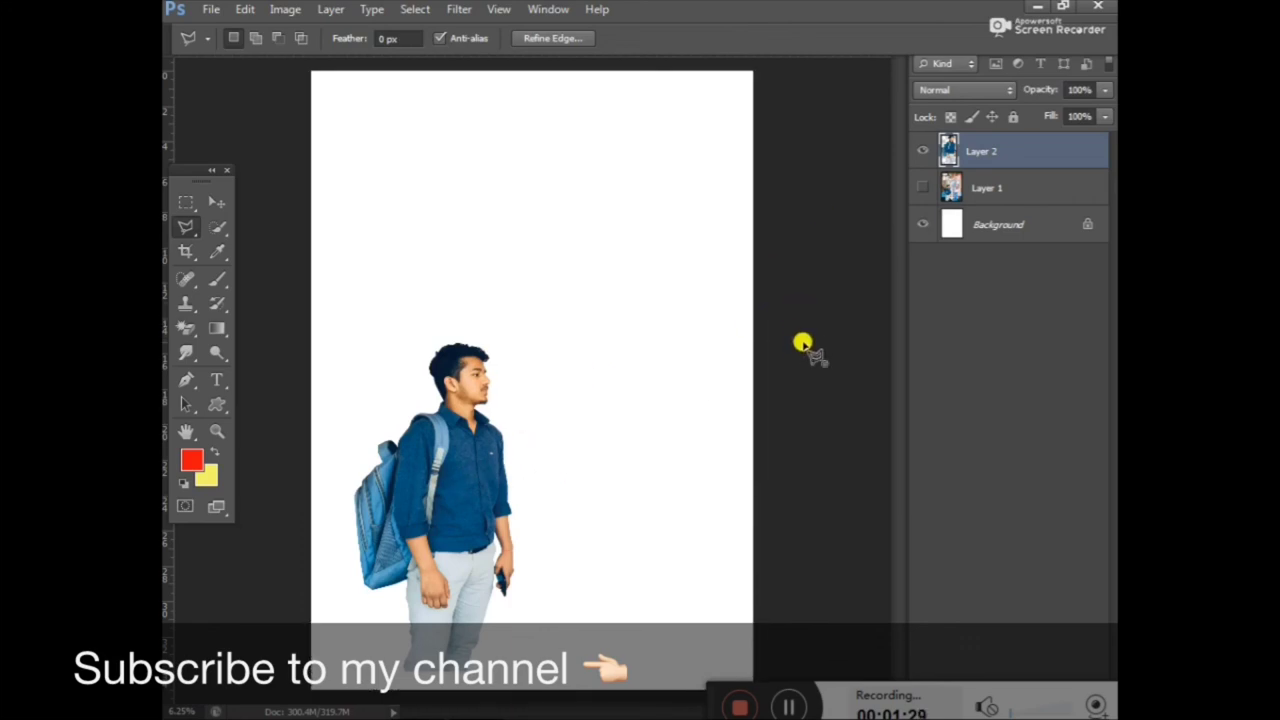
pyautogui.hotkey('ctrl', 'a')
pyautogui.click(220, 204)
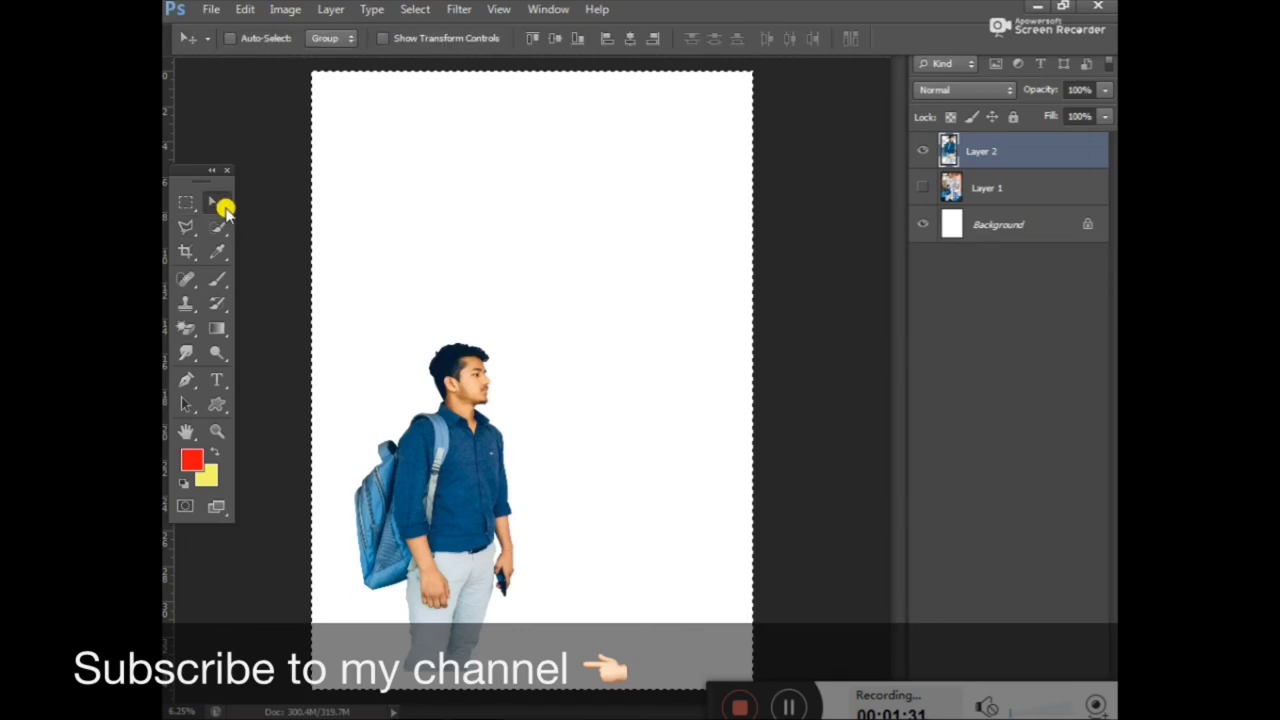
pyautogui.click(950, 152)
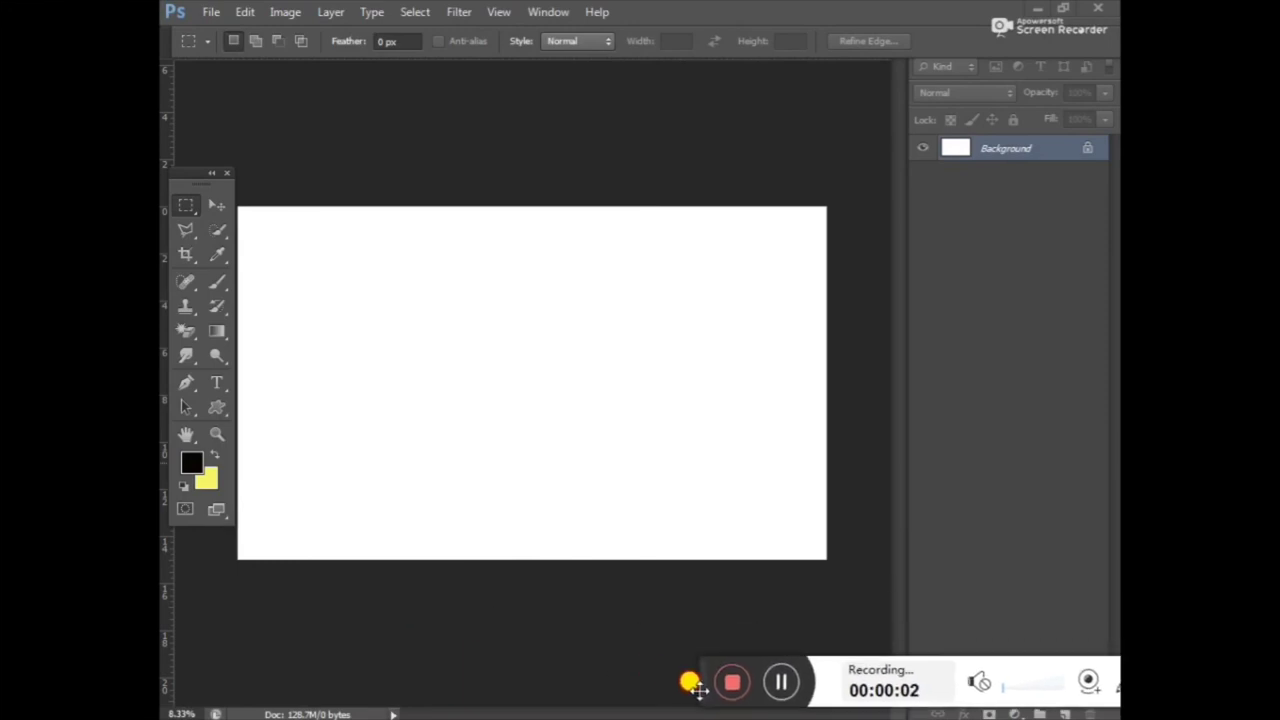
# Open the chitkul759 snowy valley photo from the Downloads folder, reached via Recent Places.
pyautogui.click(211, 12)
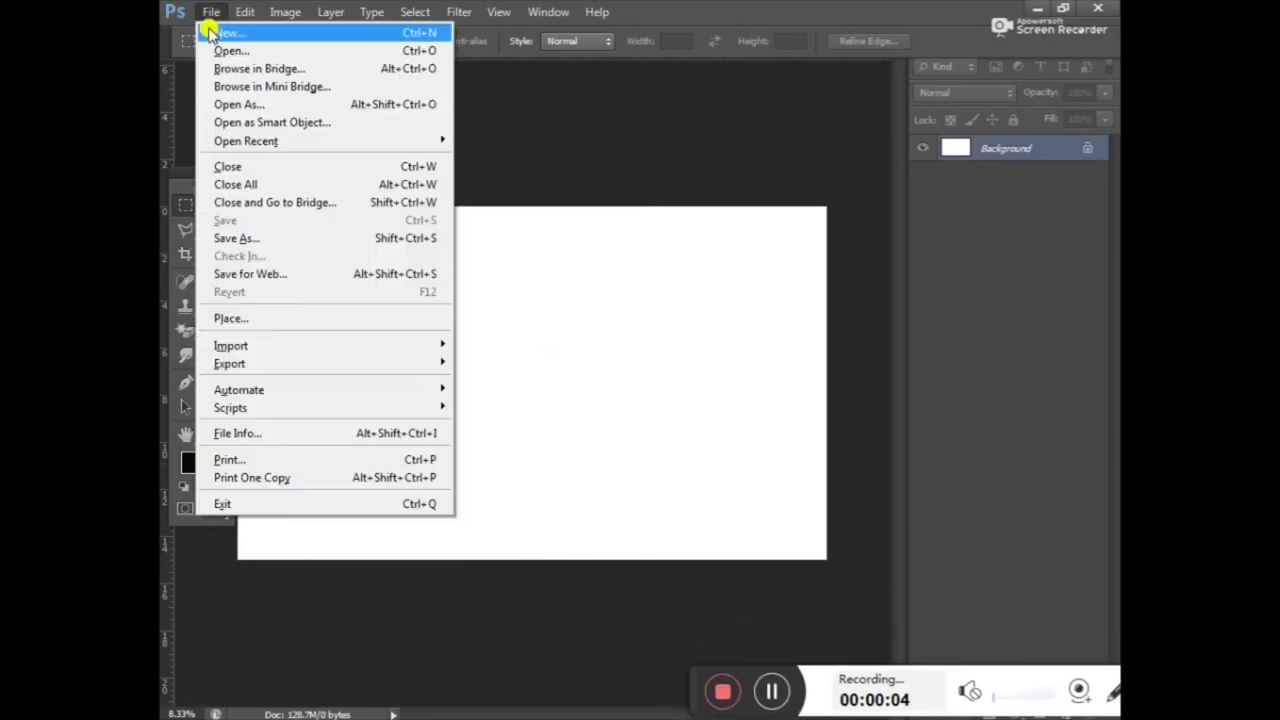
pyautogui.click(216, 48)
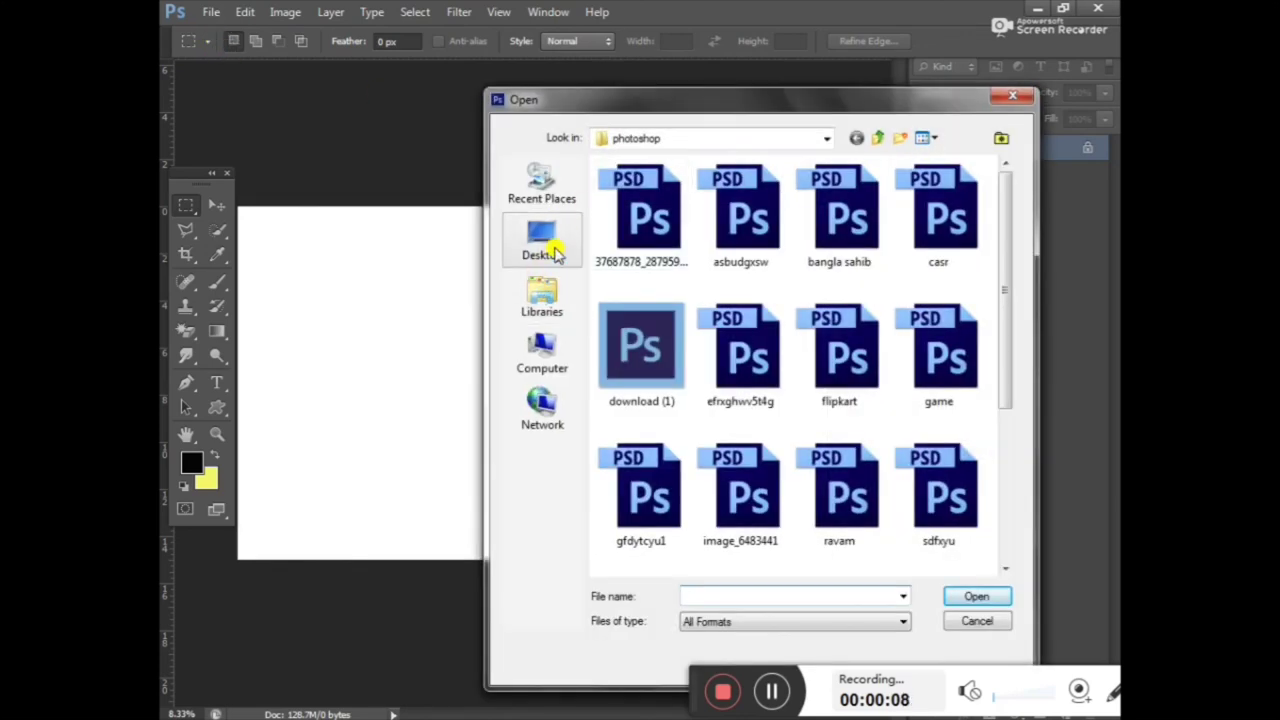
pyautogui.click(542, 190)
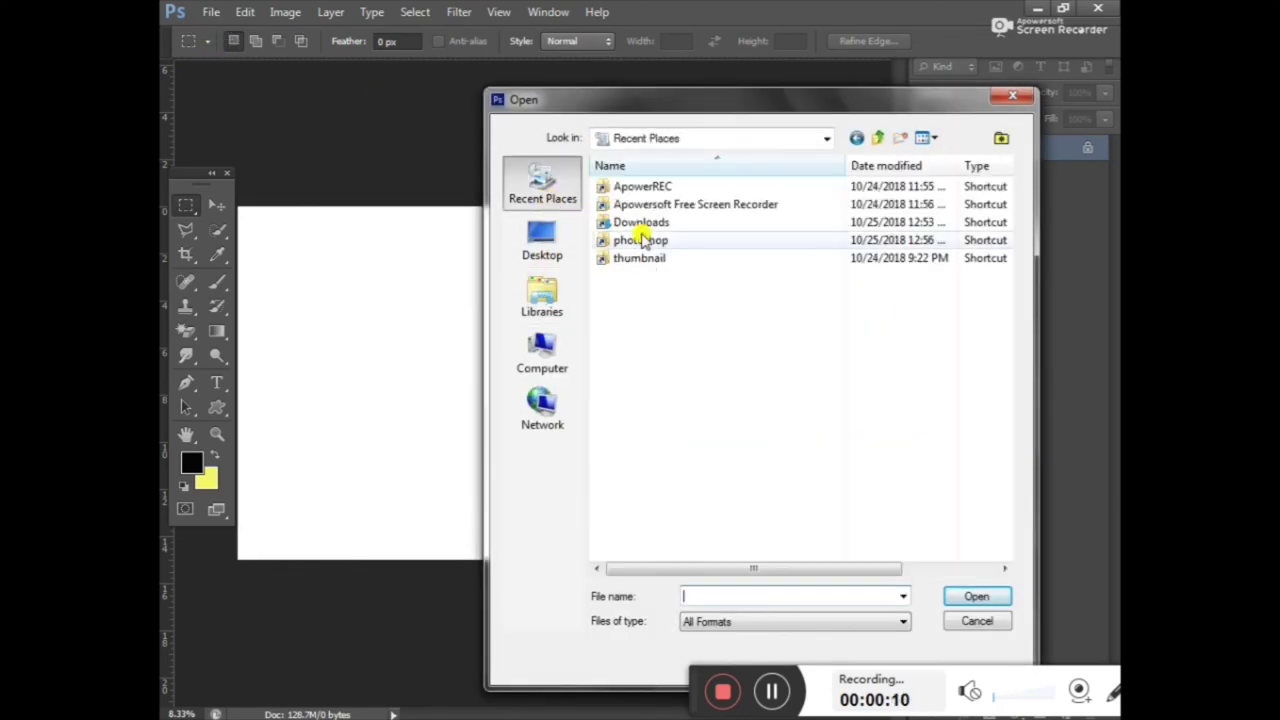
pyautogui.click(641, 240)
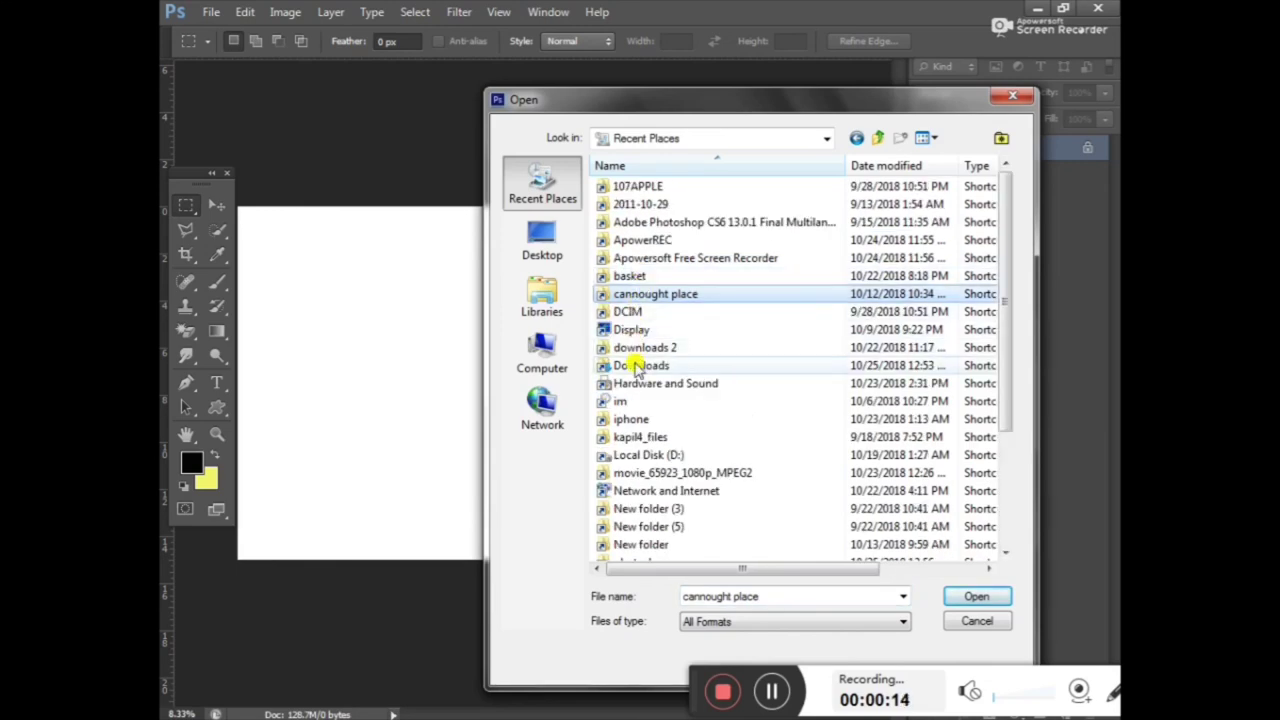
pyautogui.click(636, 366)
pyautogui.doubleClick(636, 366)
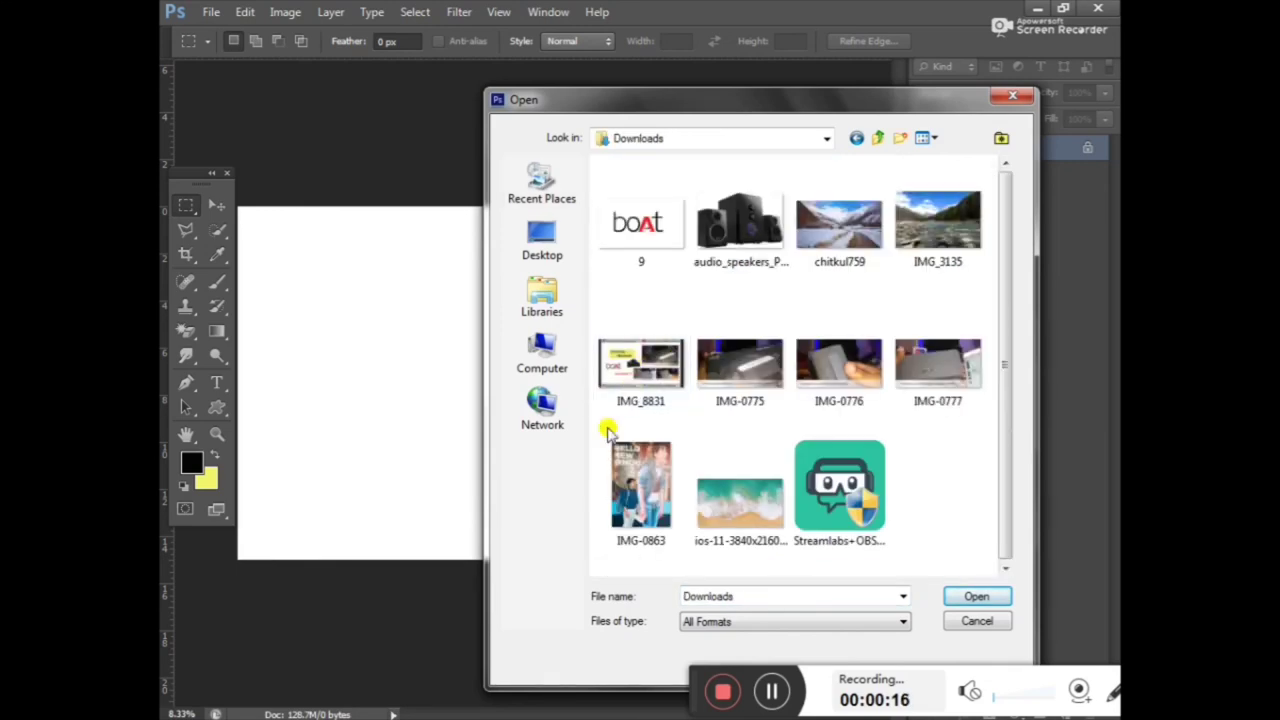
pyautogui.click(868, 242)
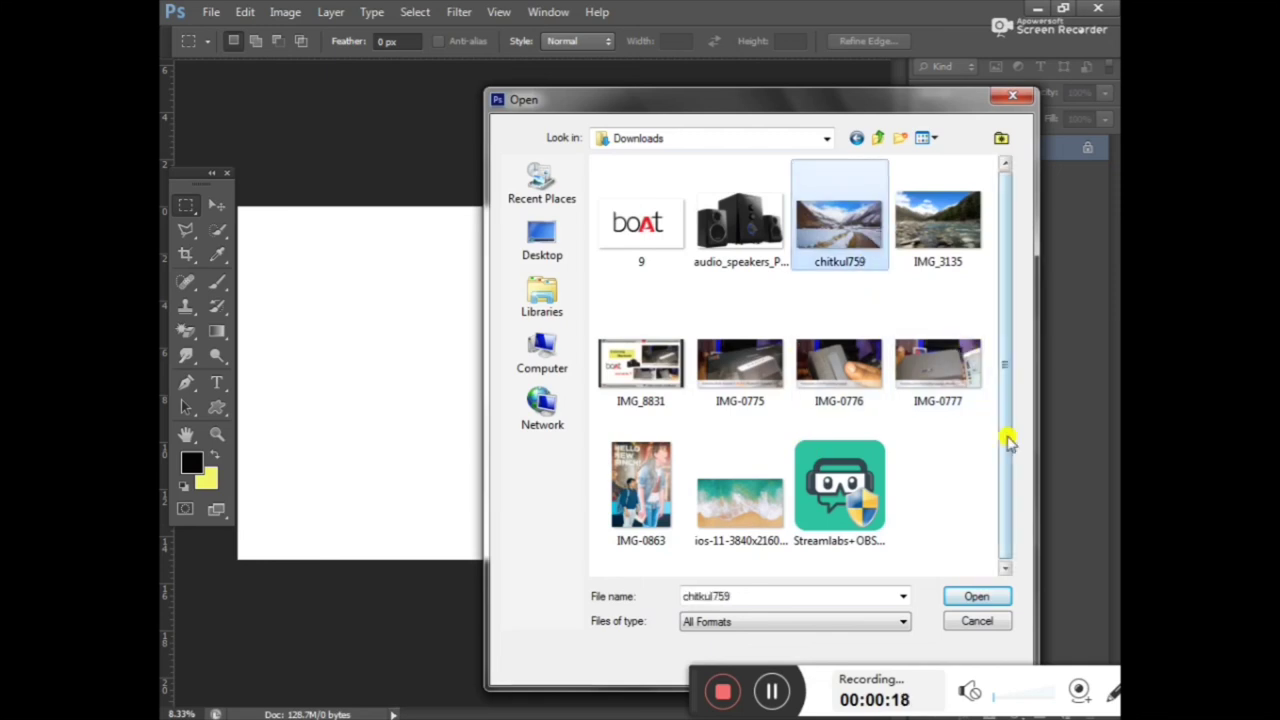
pyautogui.click(977, 596)
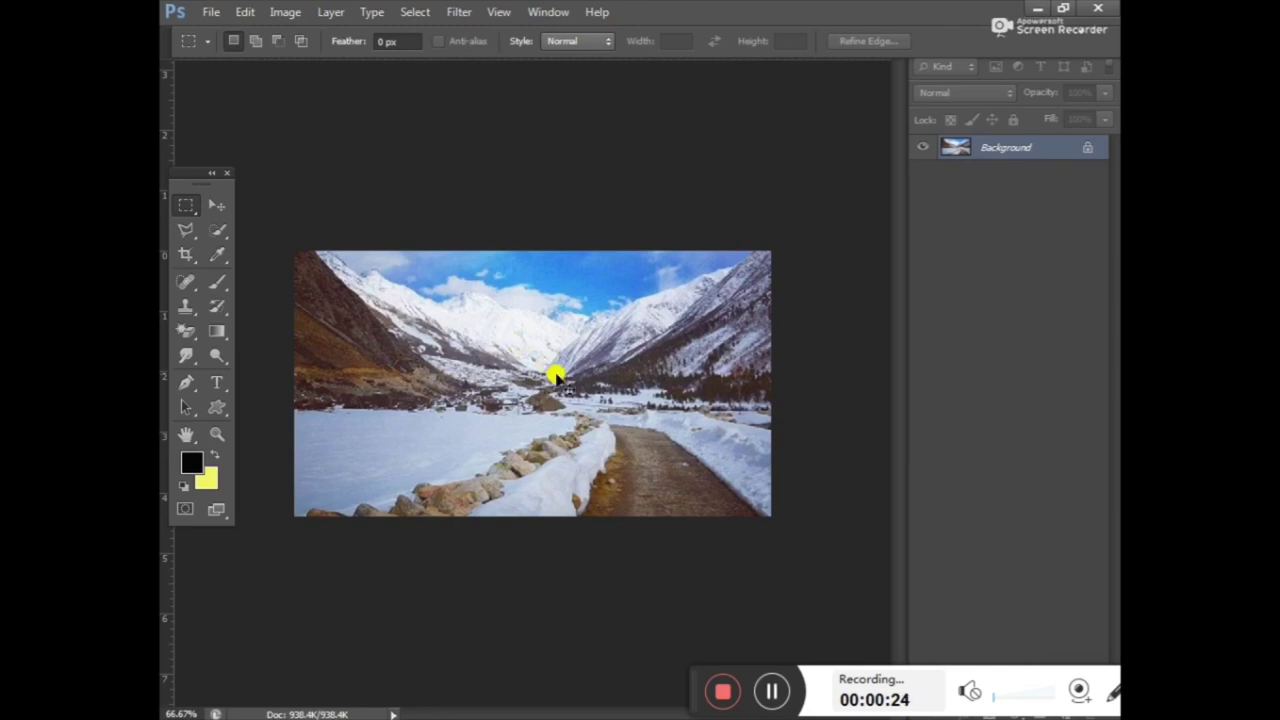
# Select the whole valley photo and drag it onto the blank Untitled-1 canvas as Layer 1.
pyautogui.hotkey('ctrl', 'a')
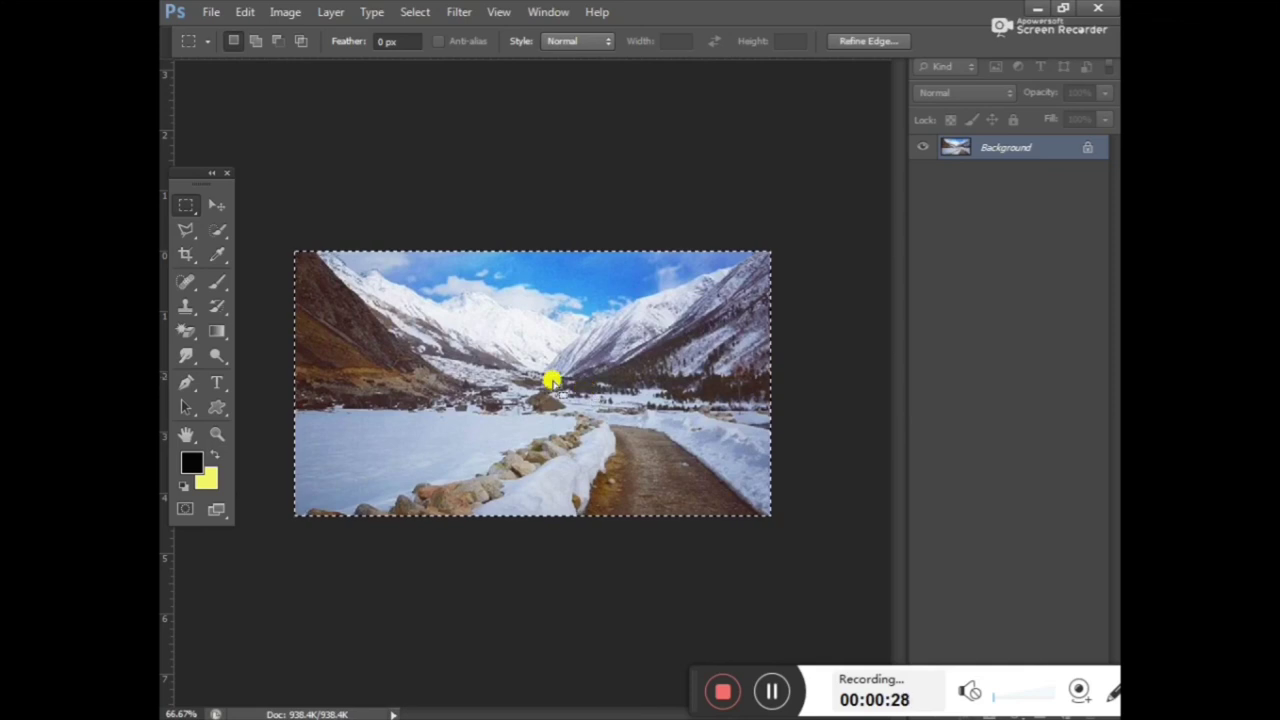
pyautogui.click(545, 11)
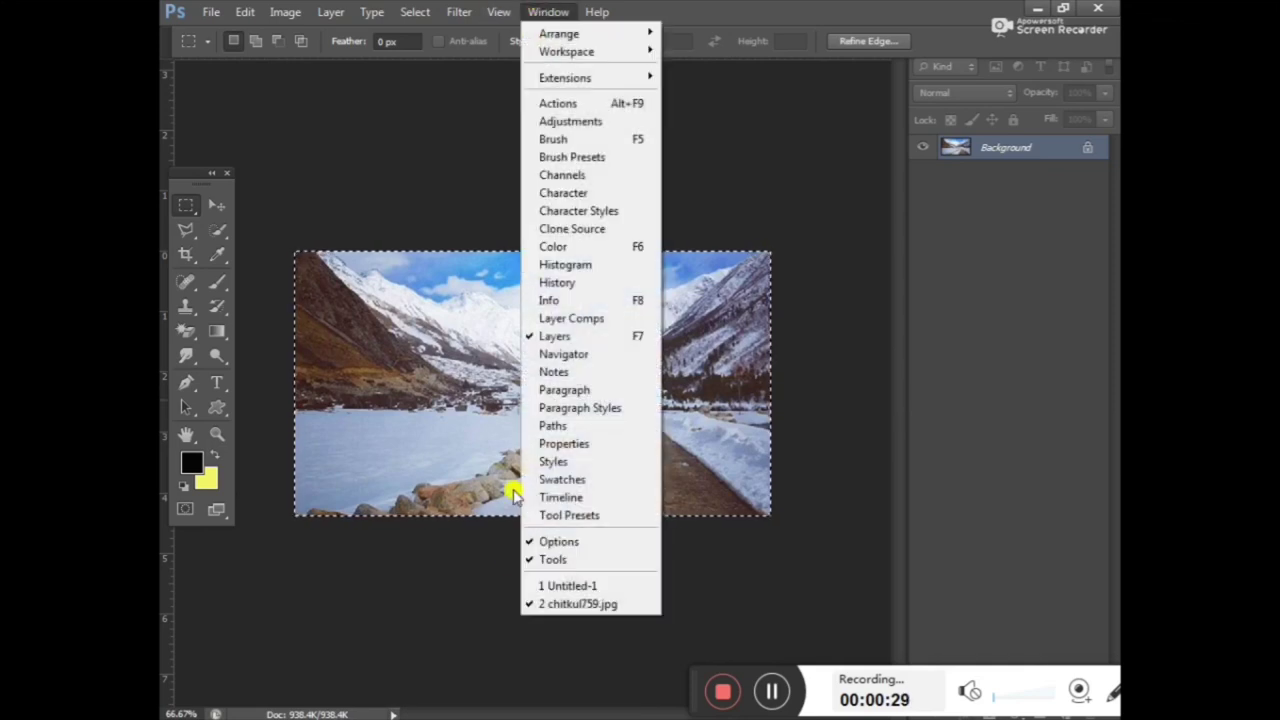
pyautogui.click(557, 584)
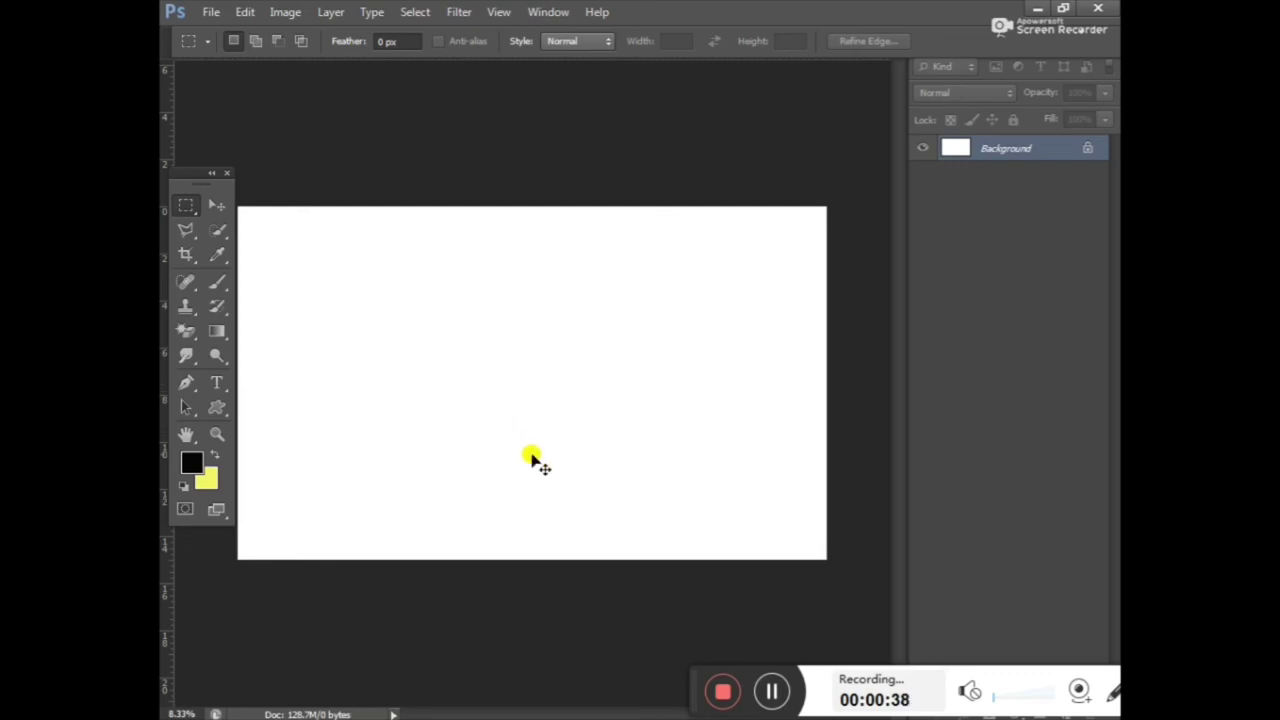
pyautogui.moveTo(532, 456); pyautogui.dragTo(530, 450)
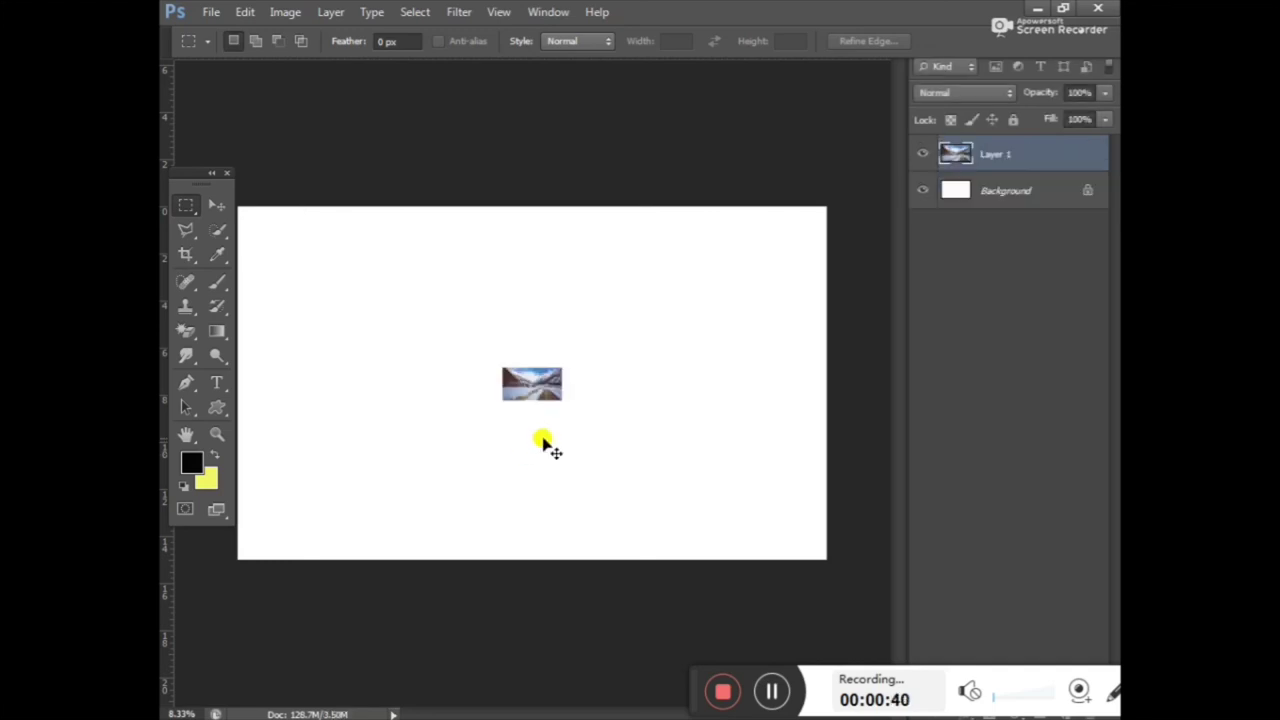
# Enlarge the valley photo to about 990% so it fills the canvas, and apply.
pyautogui.hotkey('ctrl', 't')
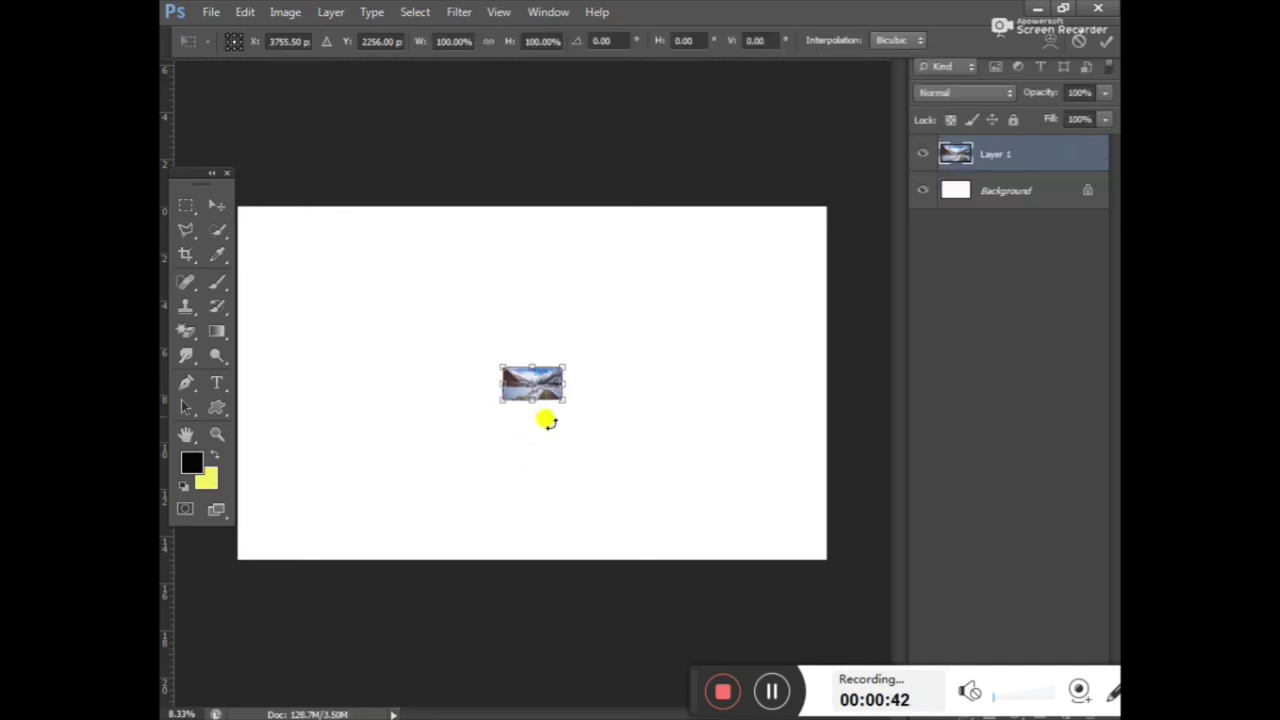
pyautogui.moveTo(555, 400); pyautogui.dragTo(817, 541)
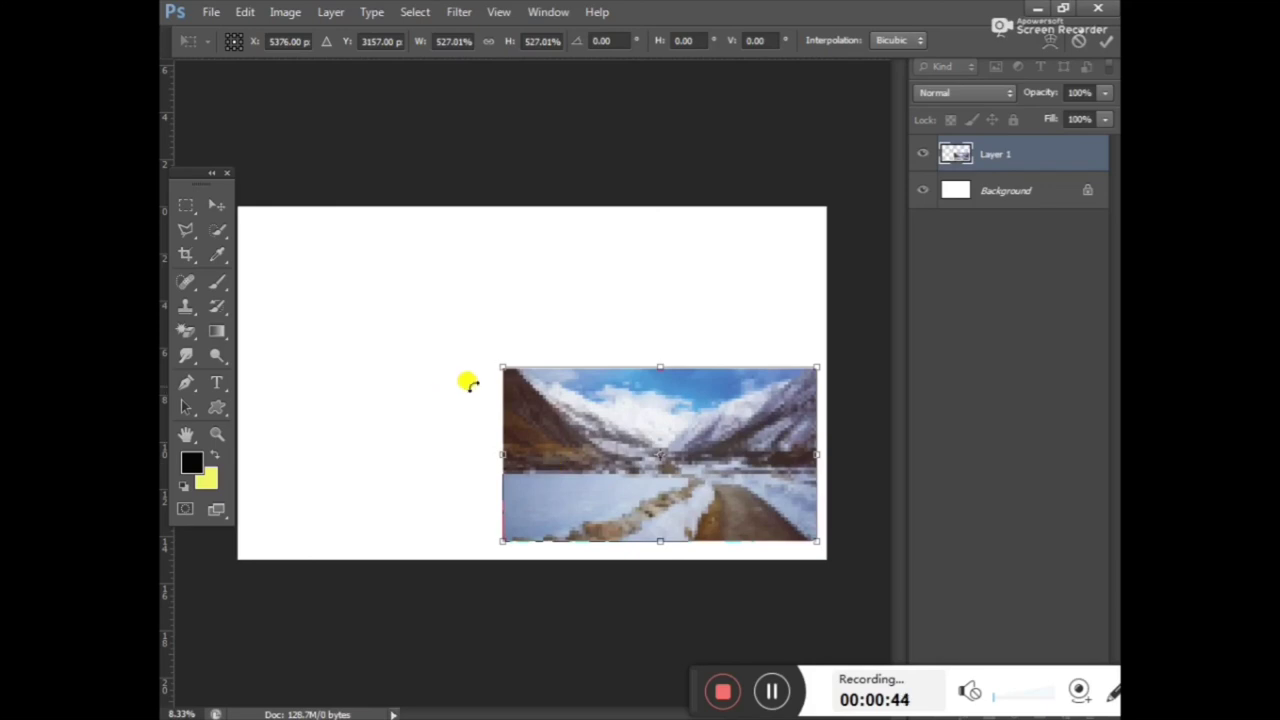
pyautogui.moveTo(508, 360); pyautogui.dragTo(197, 285)
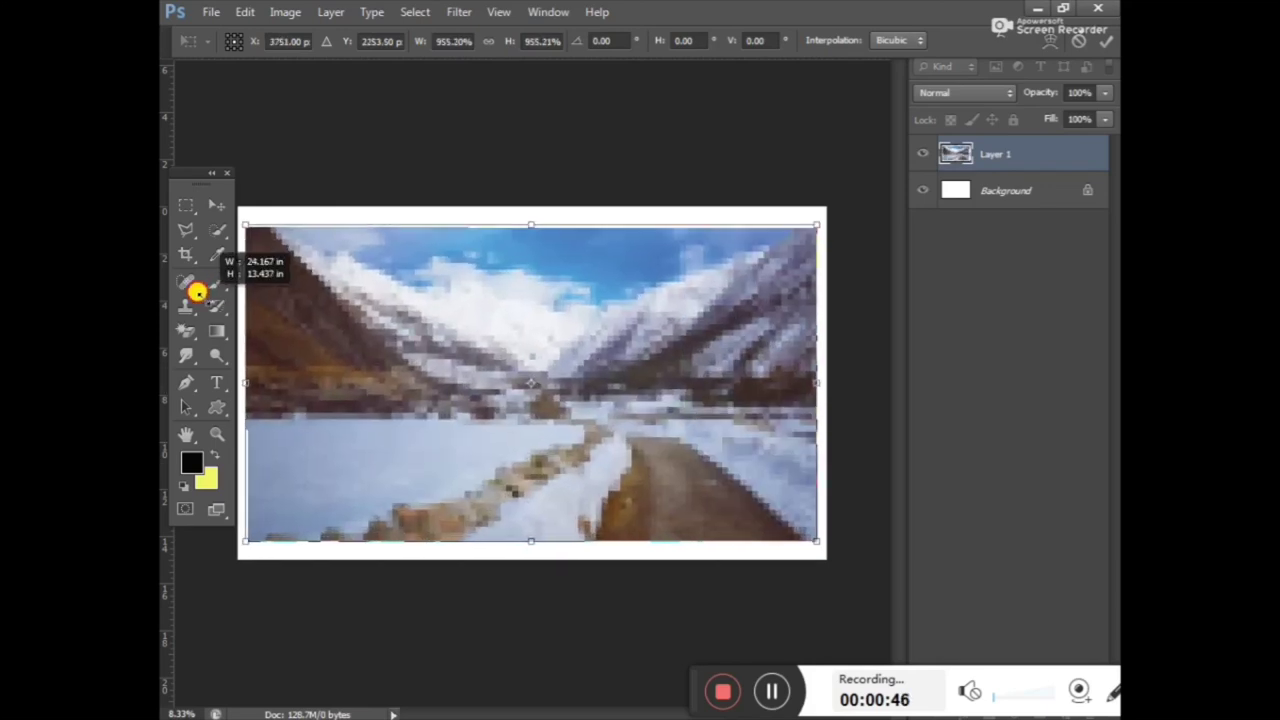
pyautogui.moveTo(817, 540); pyautogui.dragTo(812, 539)
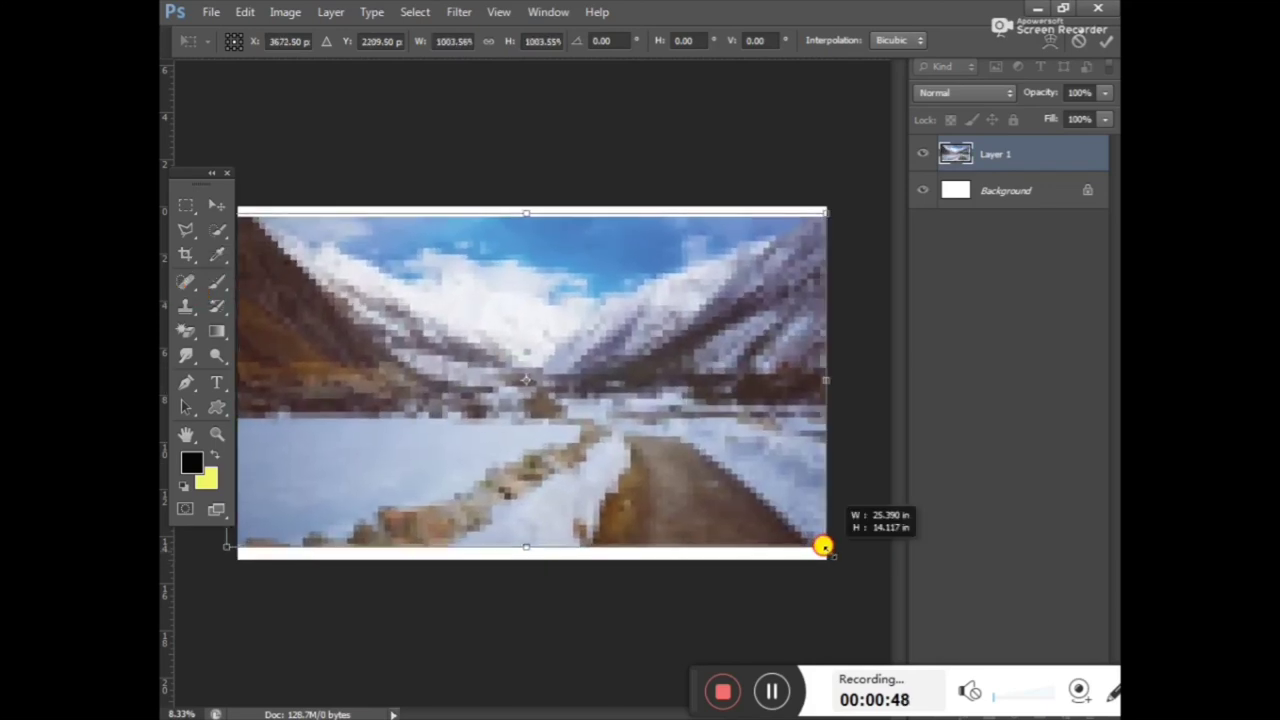
pyautogui.click(217, 206)
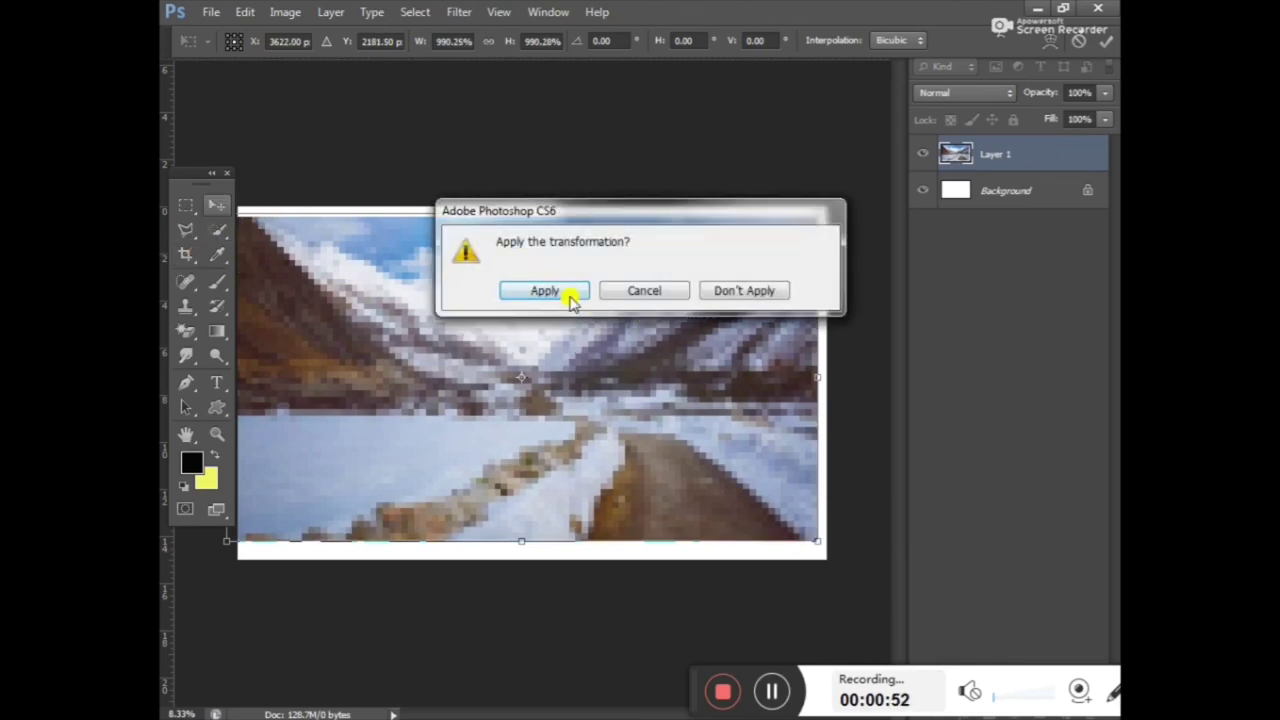
pyautogui.click(565, 294)
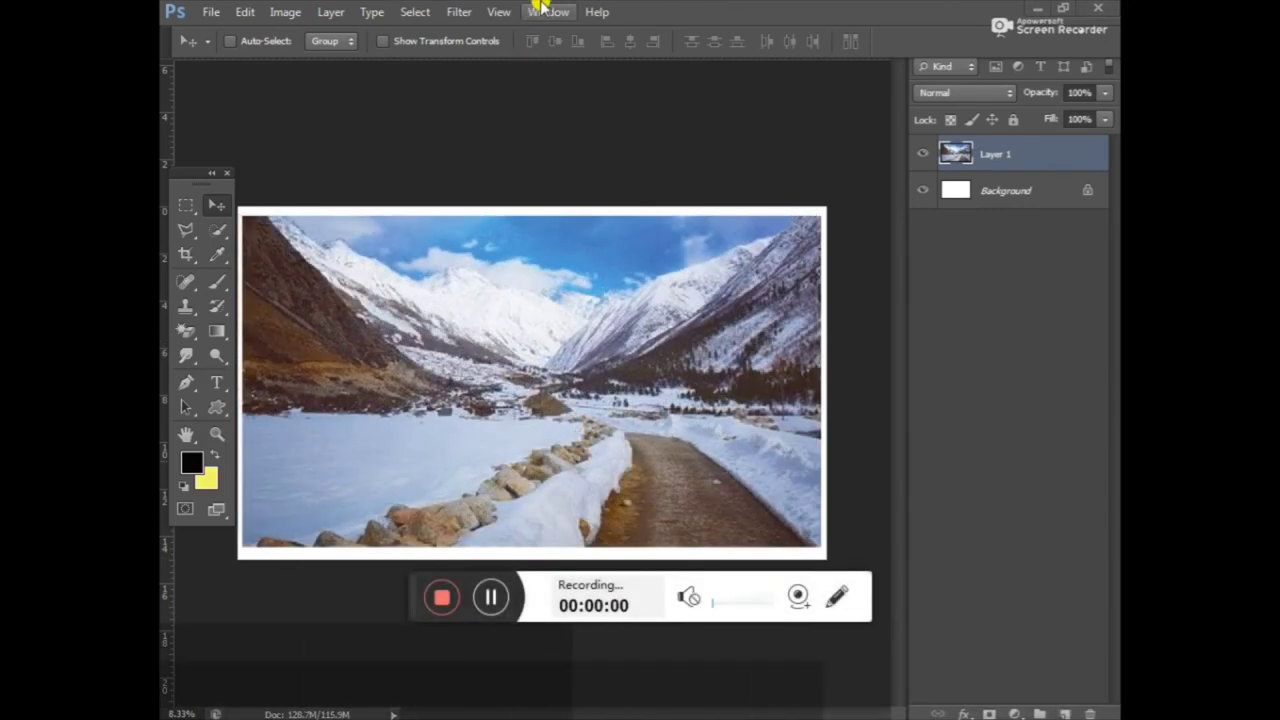
# Select the person cutout in Untitled-2.psd and paste it into Untitled-1 as Layer 2.
pyautogui.click(540, 10)
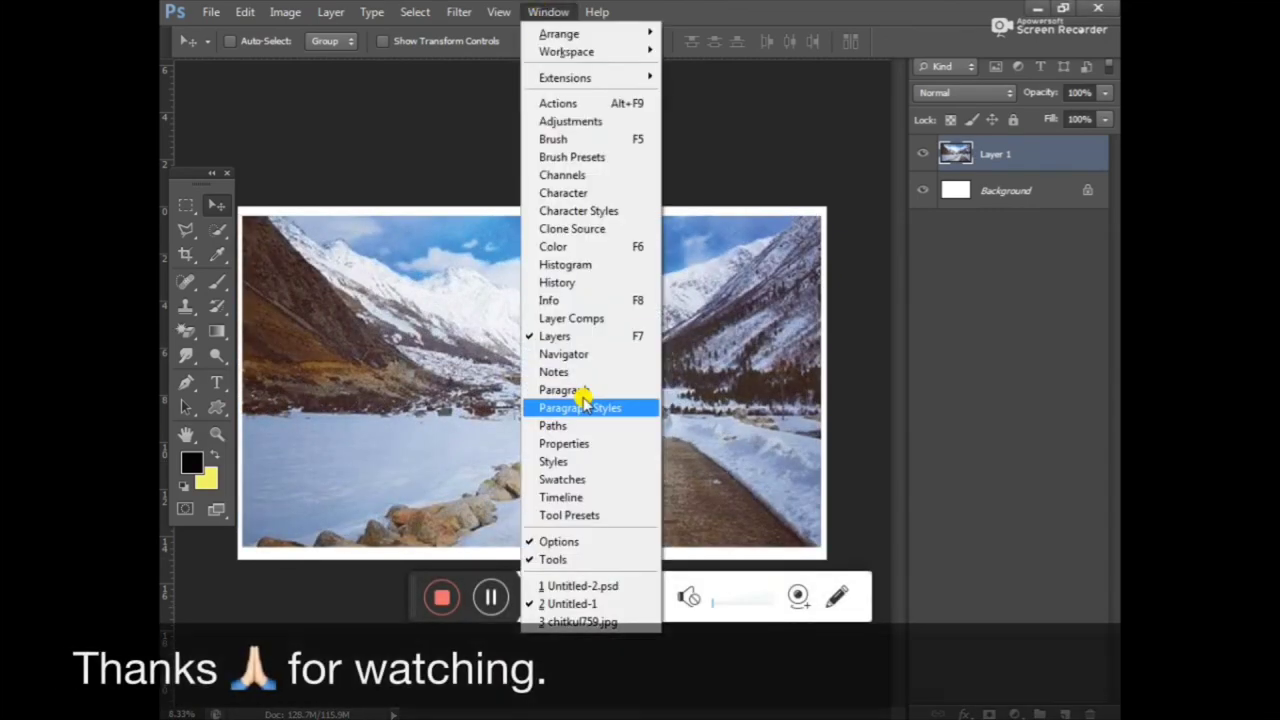
pyautogui.click(573, 625)
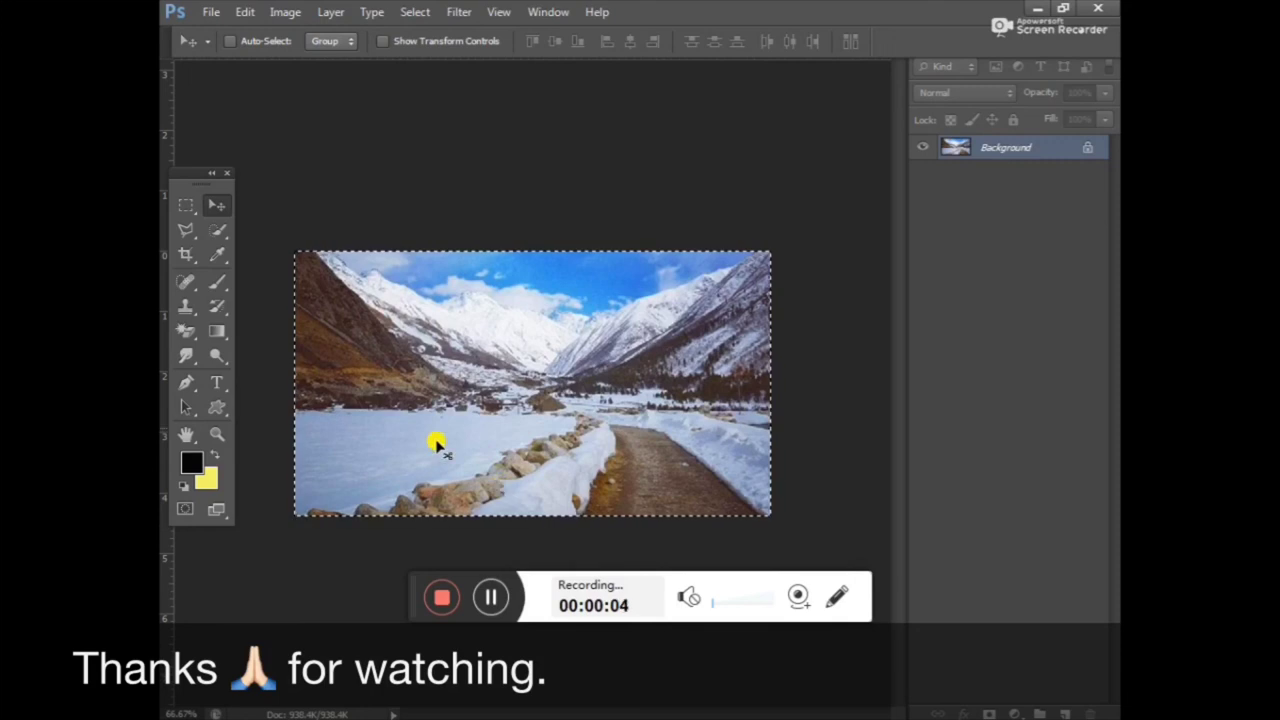
pyautogui.click(548, 11)
pyautogui.click(560, 586)
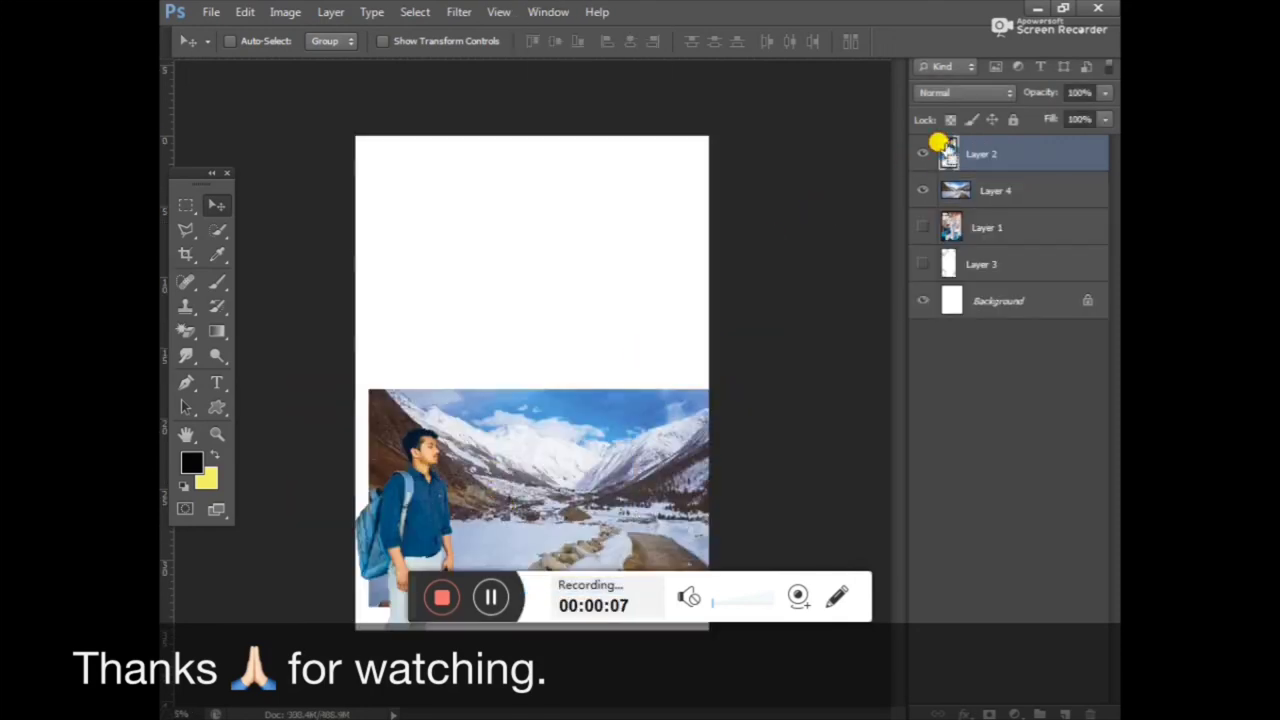
pyautogui.keyDown('ctrl'); pyautogui.click(947, 148); pyautogui.keyUp('ctrl')
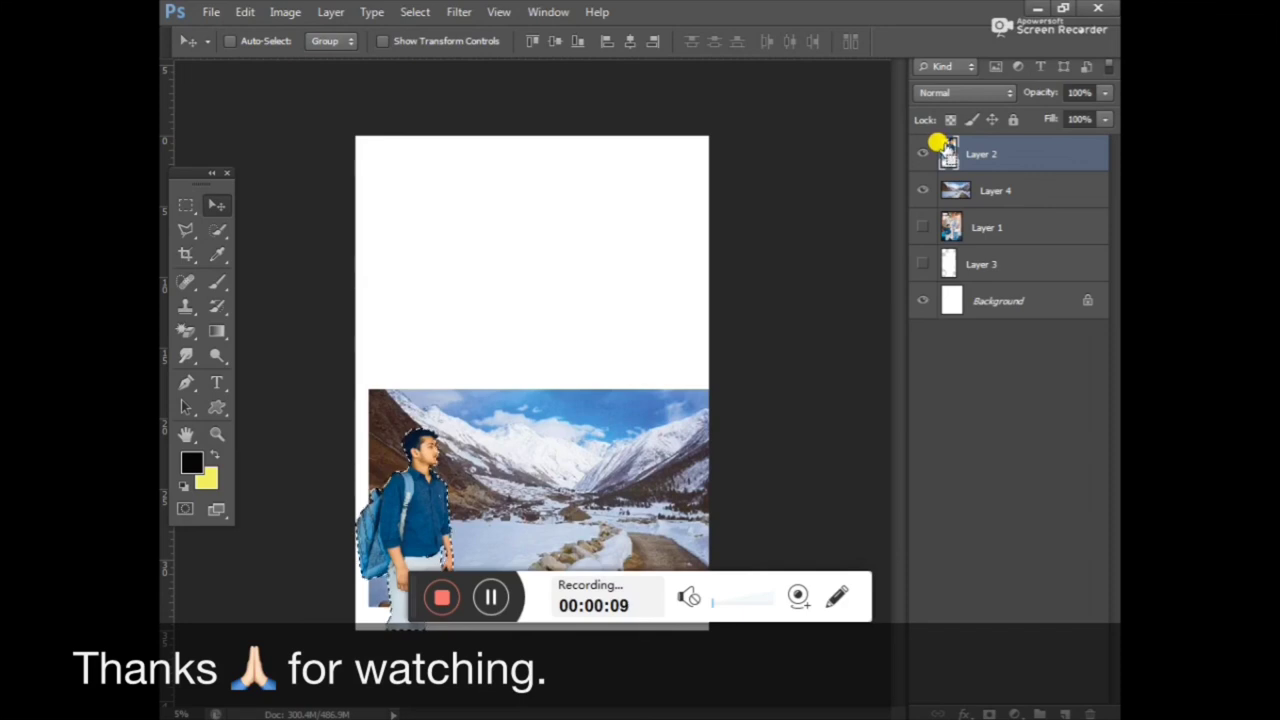
pyautogui.click(548, 12)
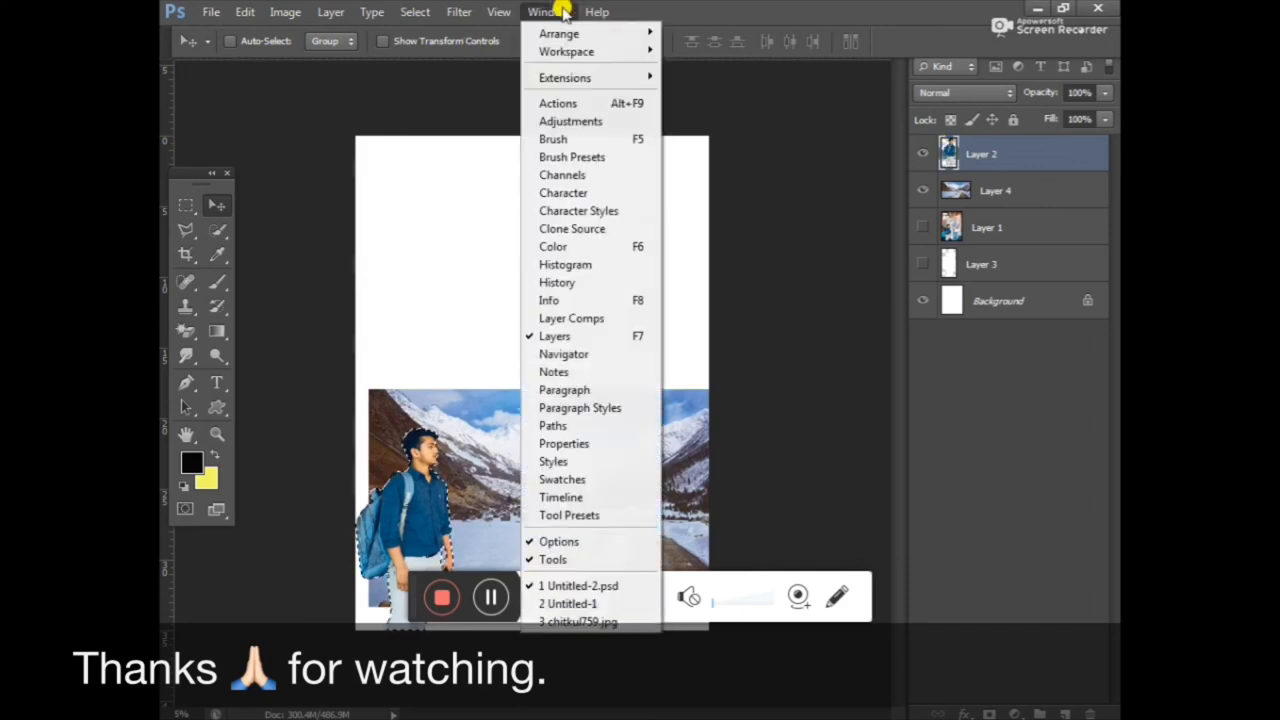
pyautogui.click(583, 603)
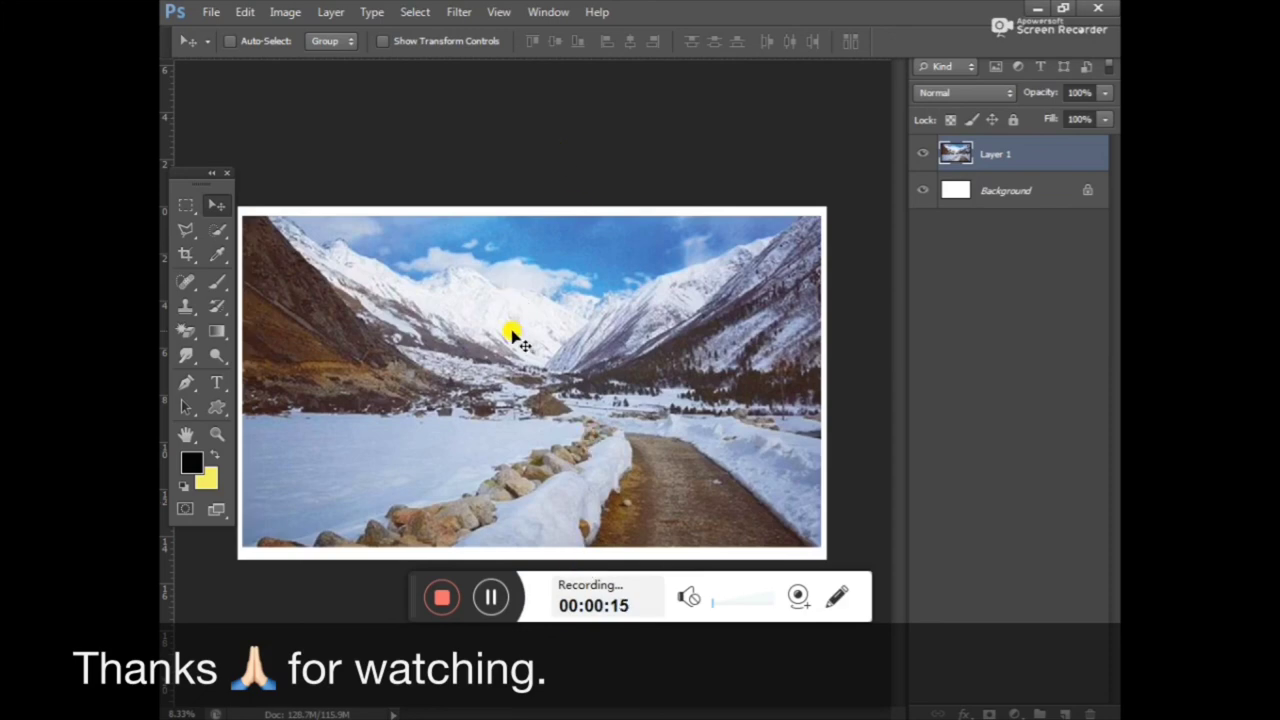
pyautogui.hotkey('ctrl', 'v')
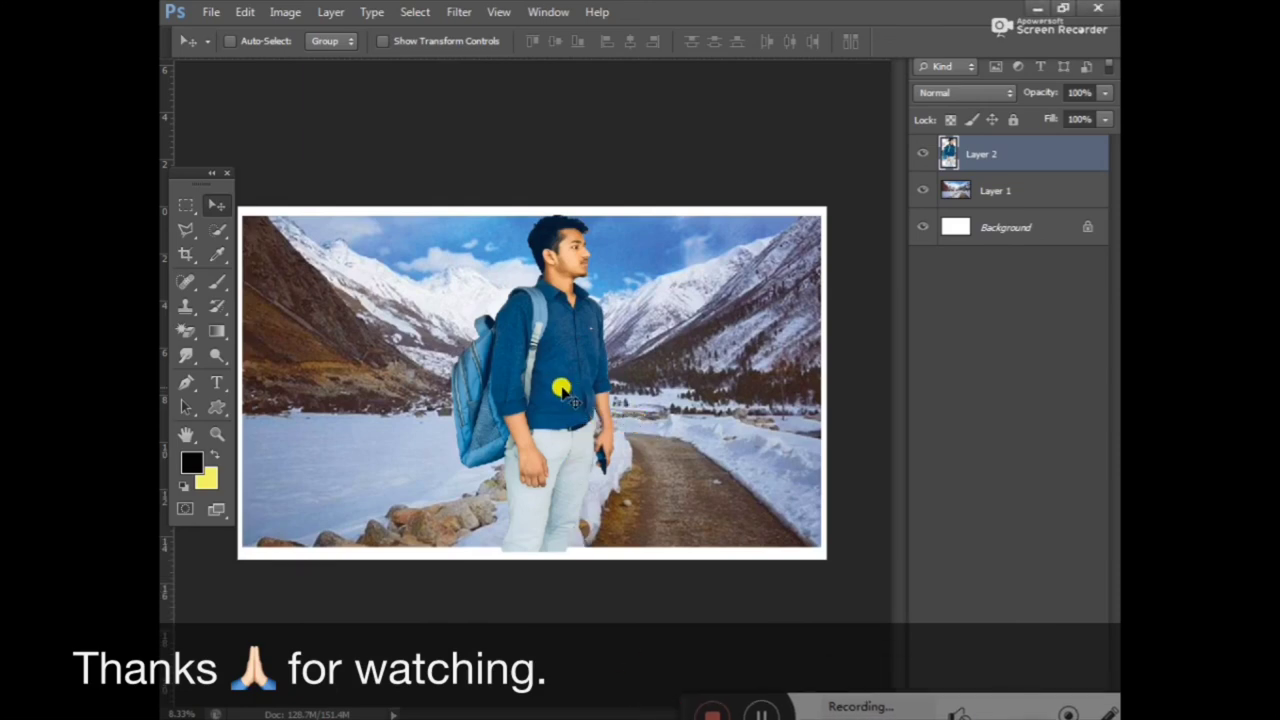
# Scale the pasted person down to about 54% and apply the transform.
pyautogui.moveTo(543, 354); pyautogui.dragTo(662, 405)
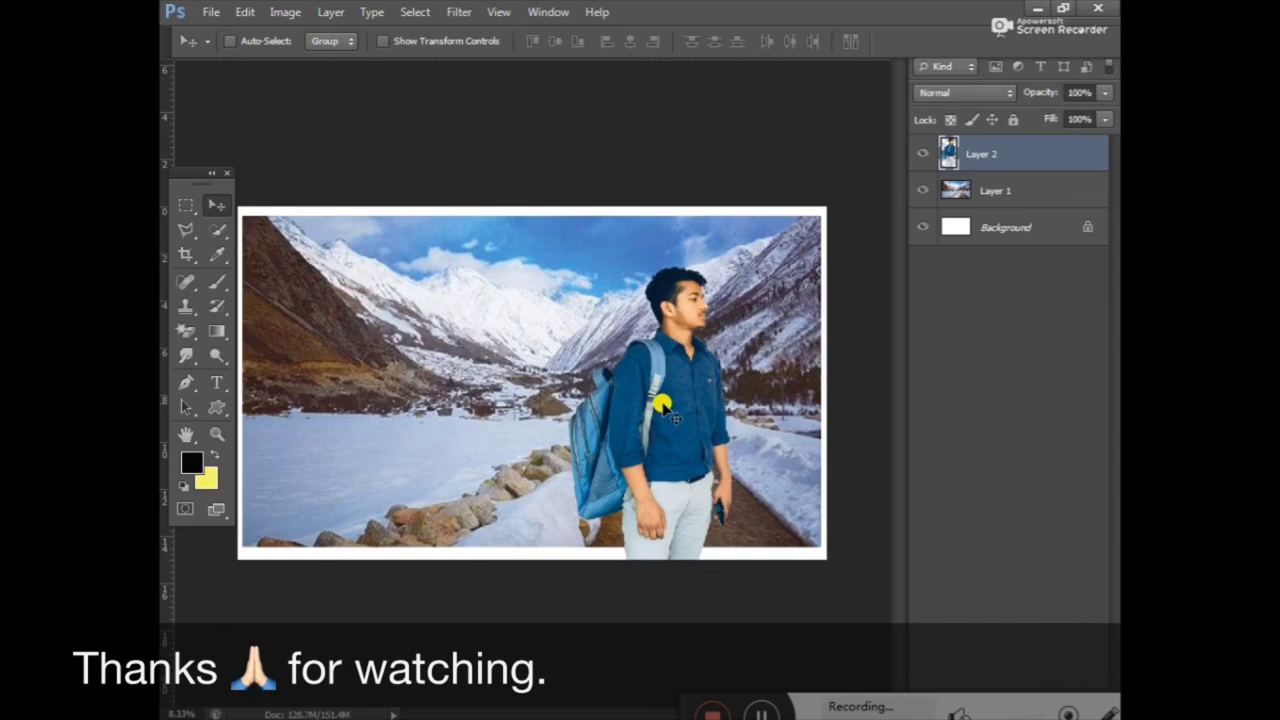
pyautogui.hotkey('ctrl', 't')
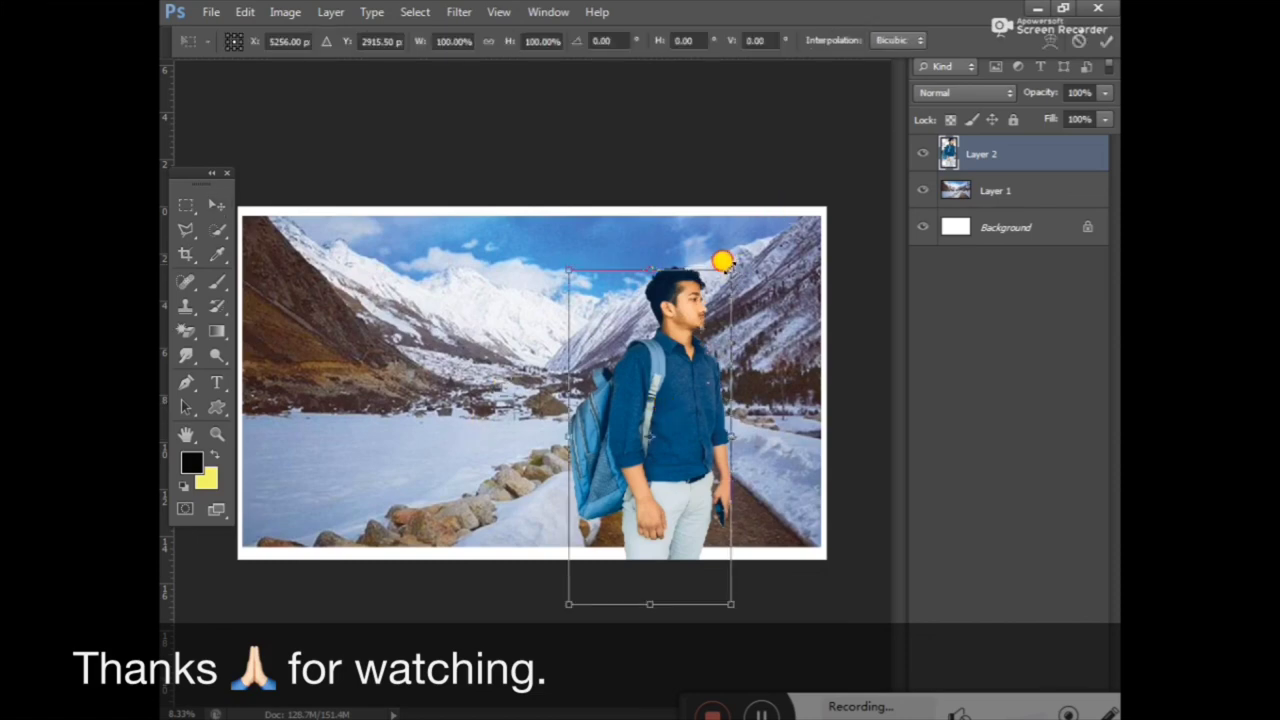
pyautogui.moveTo(724, 261); pyautogui.dragTo(640, 409)
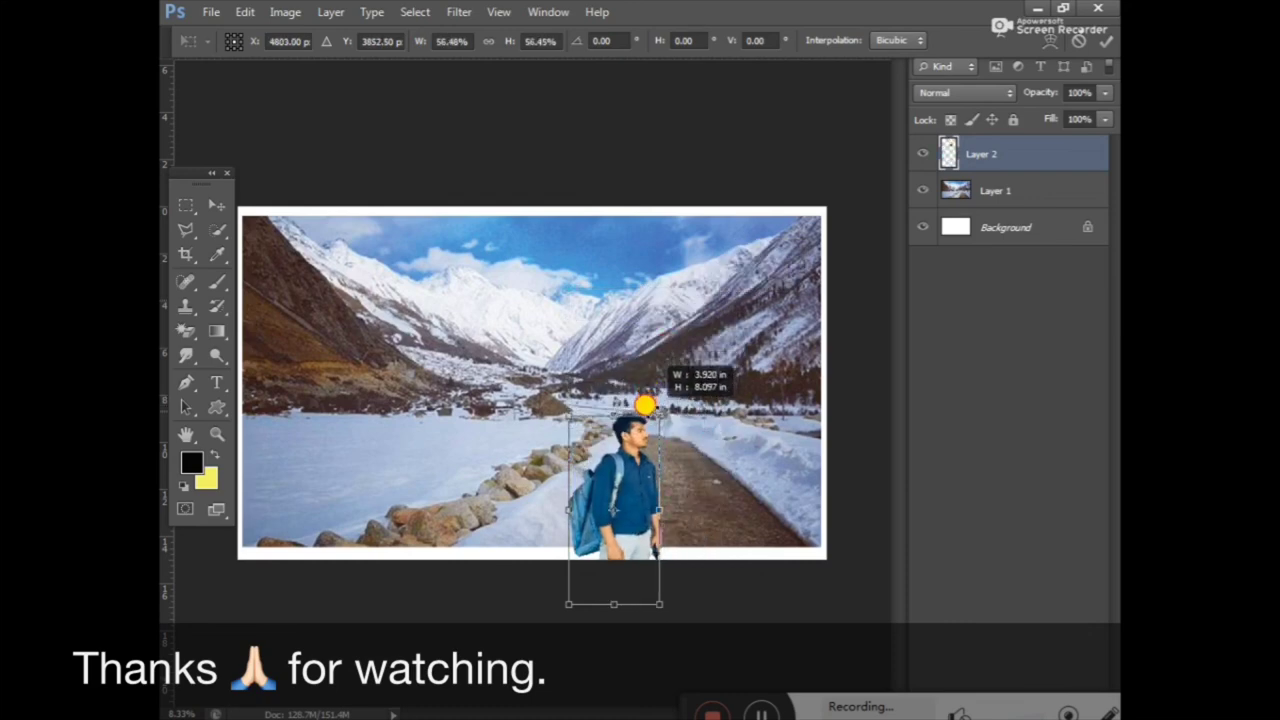
pyautogui.click(218, 210)
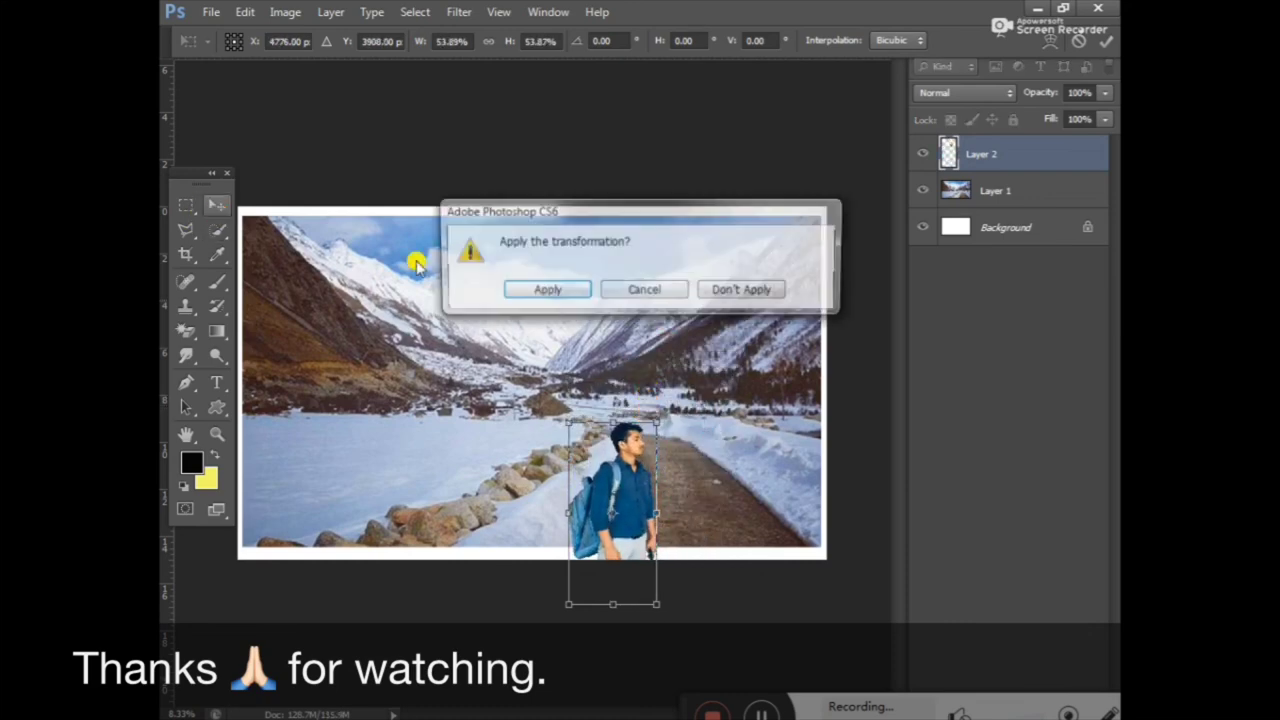
pyautogui.click(513, 293)
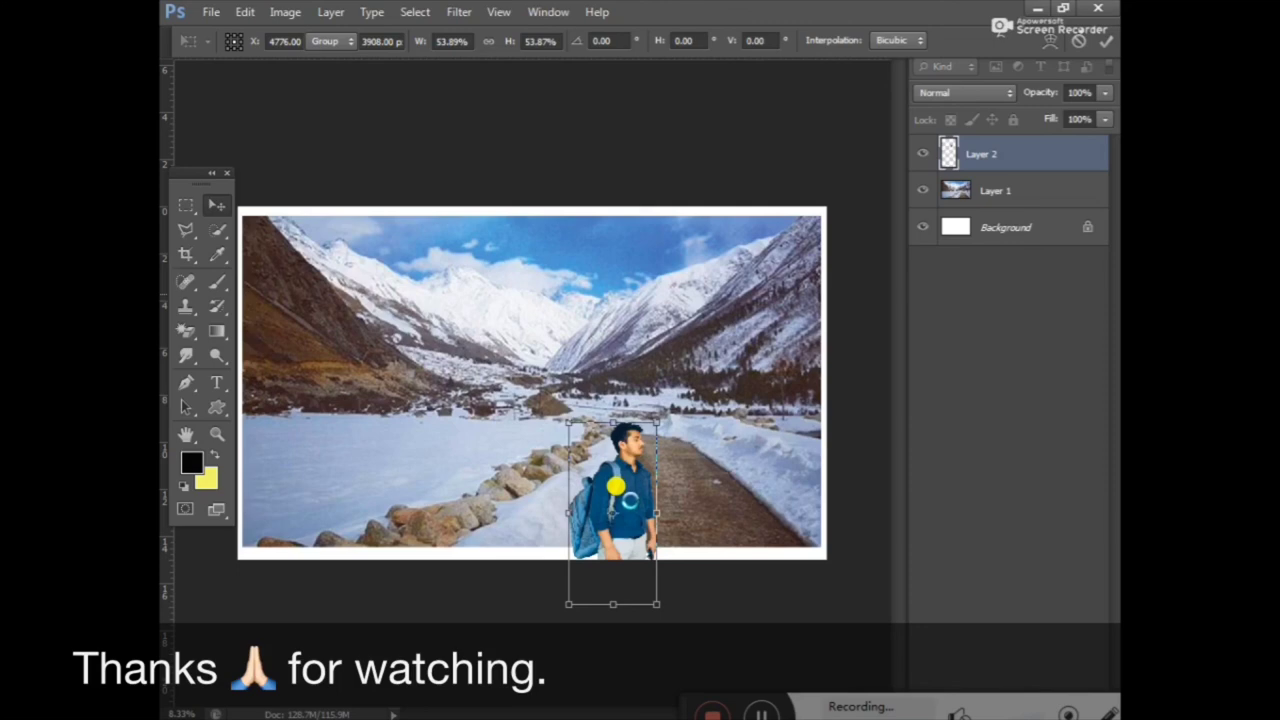
# Position the person on the snow at the lower left of the valley.
pyautogui.moveTo(622, 524); pyautogui.dragTo(655, 468)
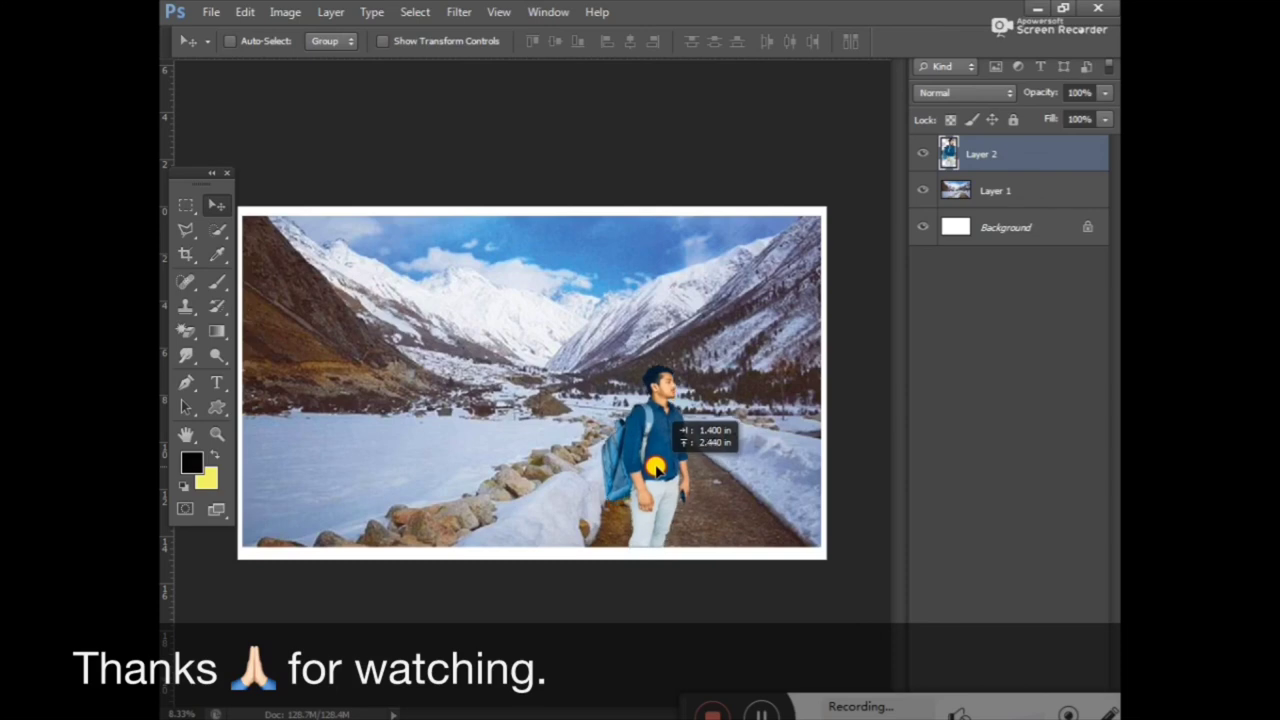
pyautogui.click(679, 475)
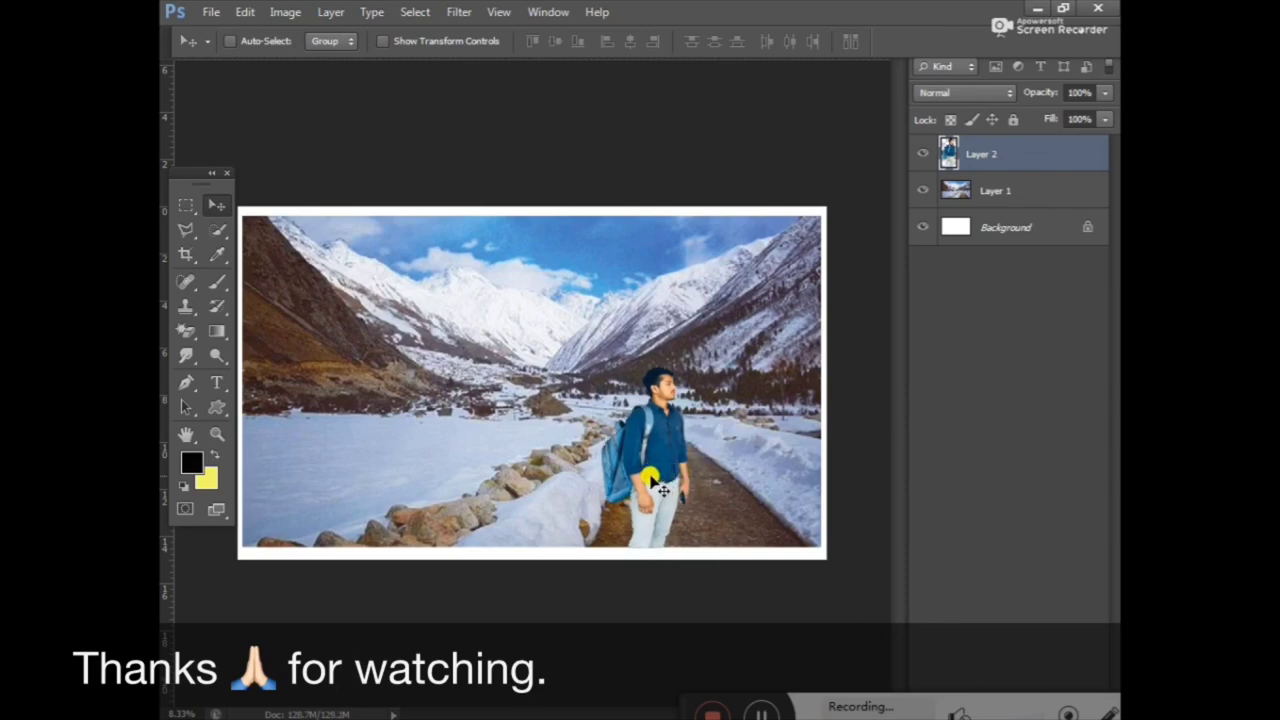
pyautogui.moveTo(661, 489); pyautogui.dragTo(289, 476)
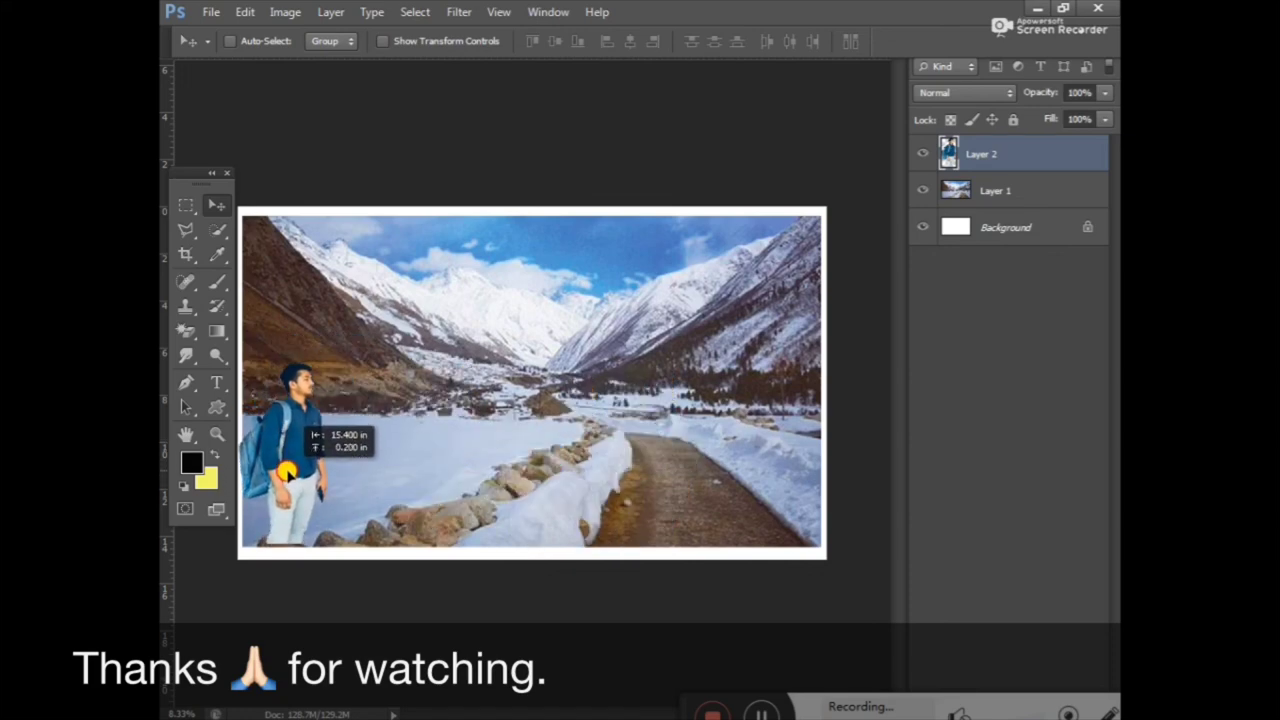
pyautogui.moveTo(289, 474)
pyautogui.mouseDown()
pyautogui.moveTo(472, 447)
pyautogui.moveTo(481, 462)
pyautogui.mouseUp()
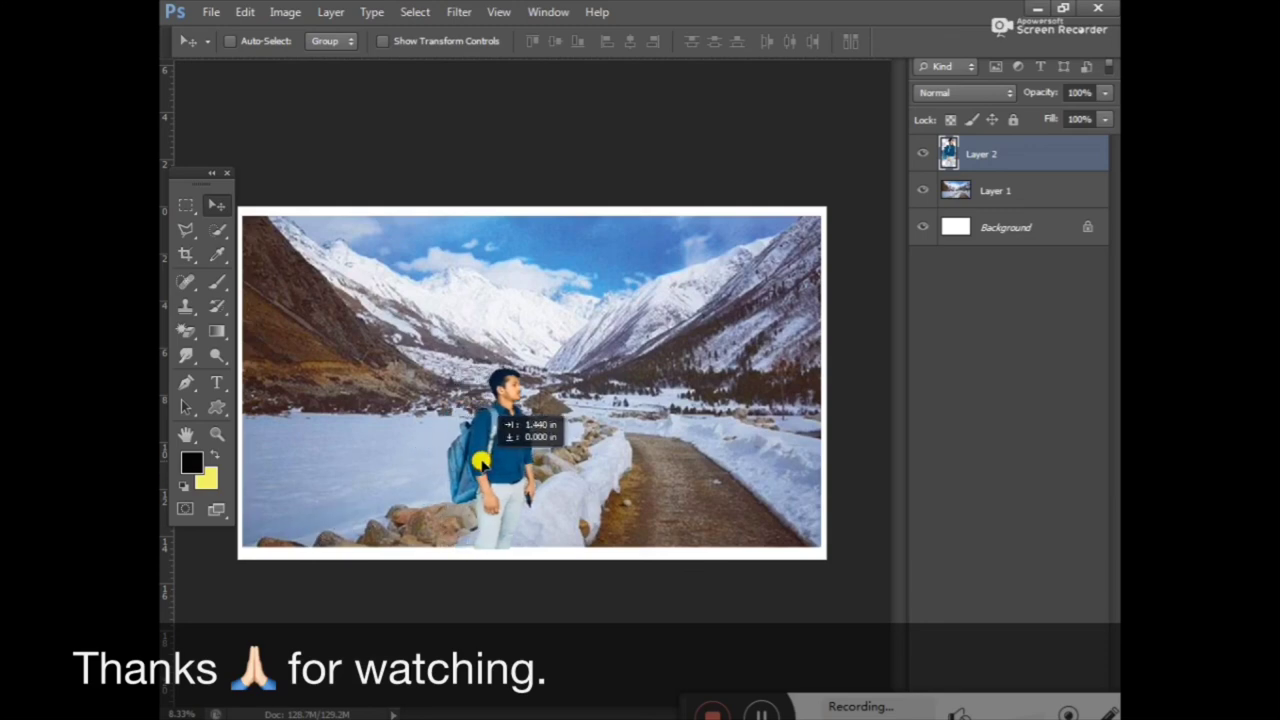
pyautogui.moveTo(500, 447)
pyautogui.mouseDown()
pyautogui.moveTo(516, 450)
pyautogui.moveTo(307, 450)
pyautogui.mouseUp()
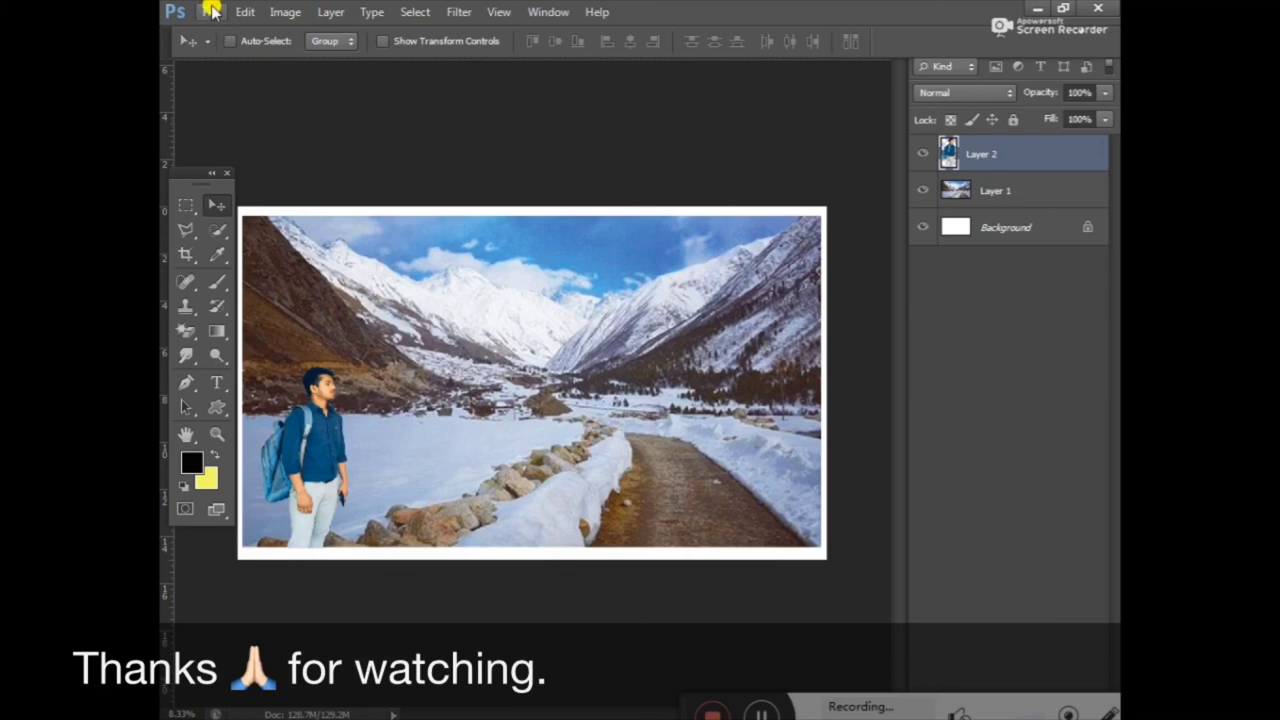
# Save the composite as Untitled-1.jpg in JPEG format in the Downloads folder.
pyautogui.click(211, 12)
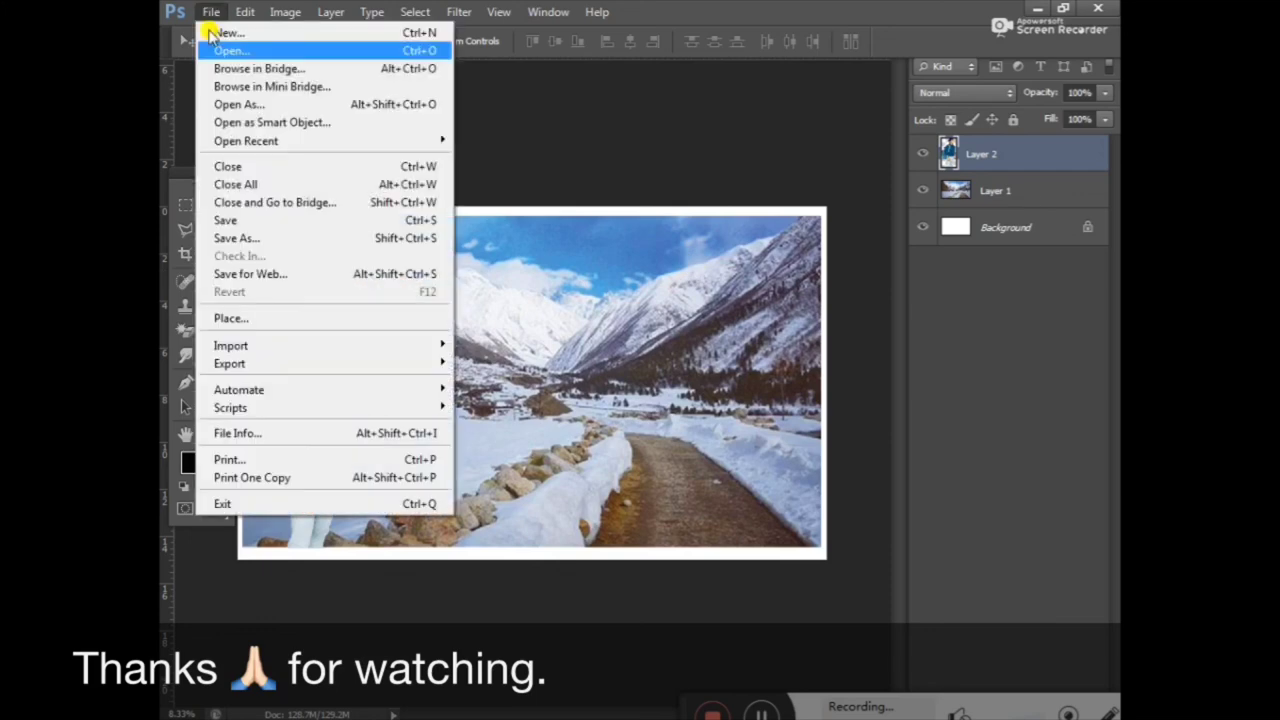
pyautogui.click(240, 238)
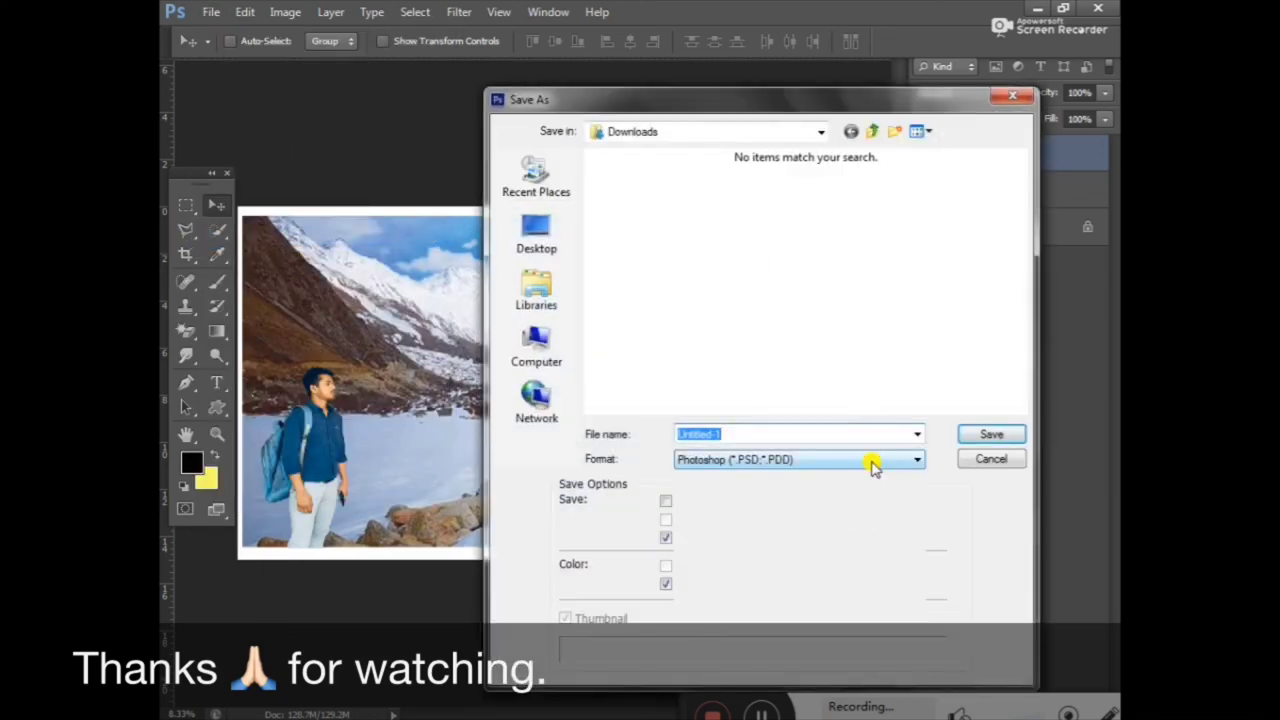
pyautogui.click(873, 465)
pyautogui.click(718, 538)
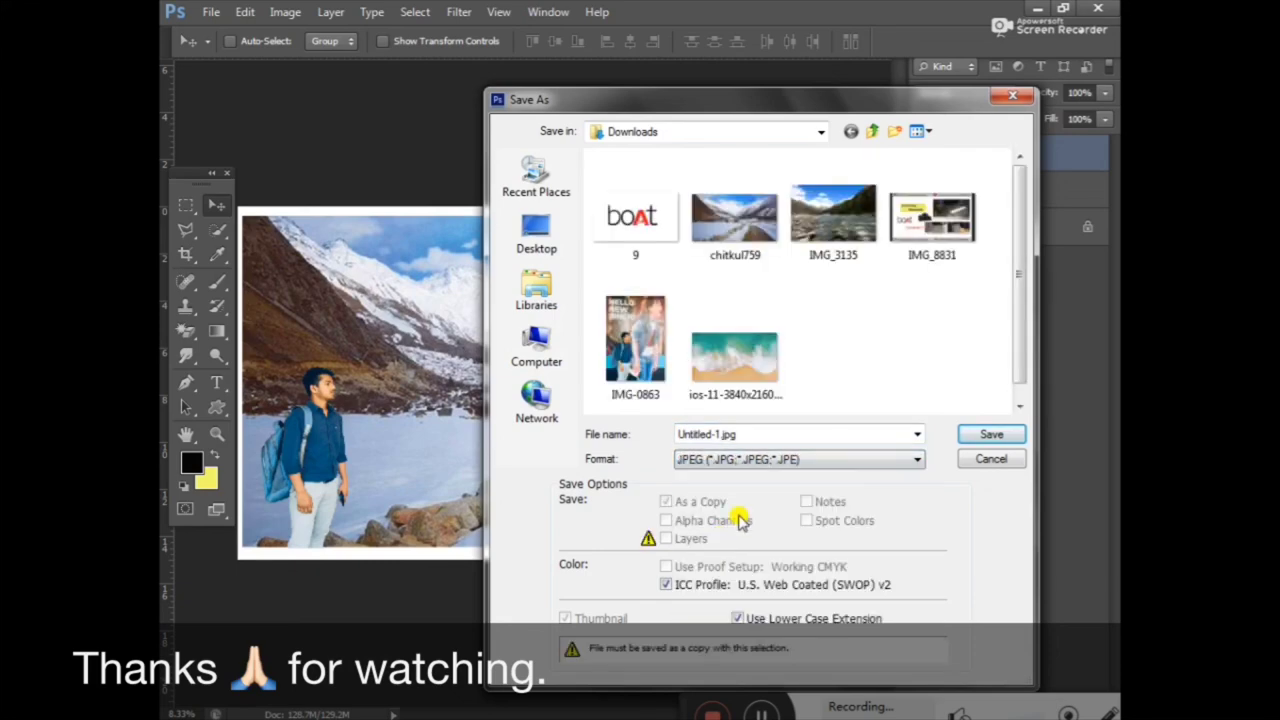
pyautogui.click(990, 434)
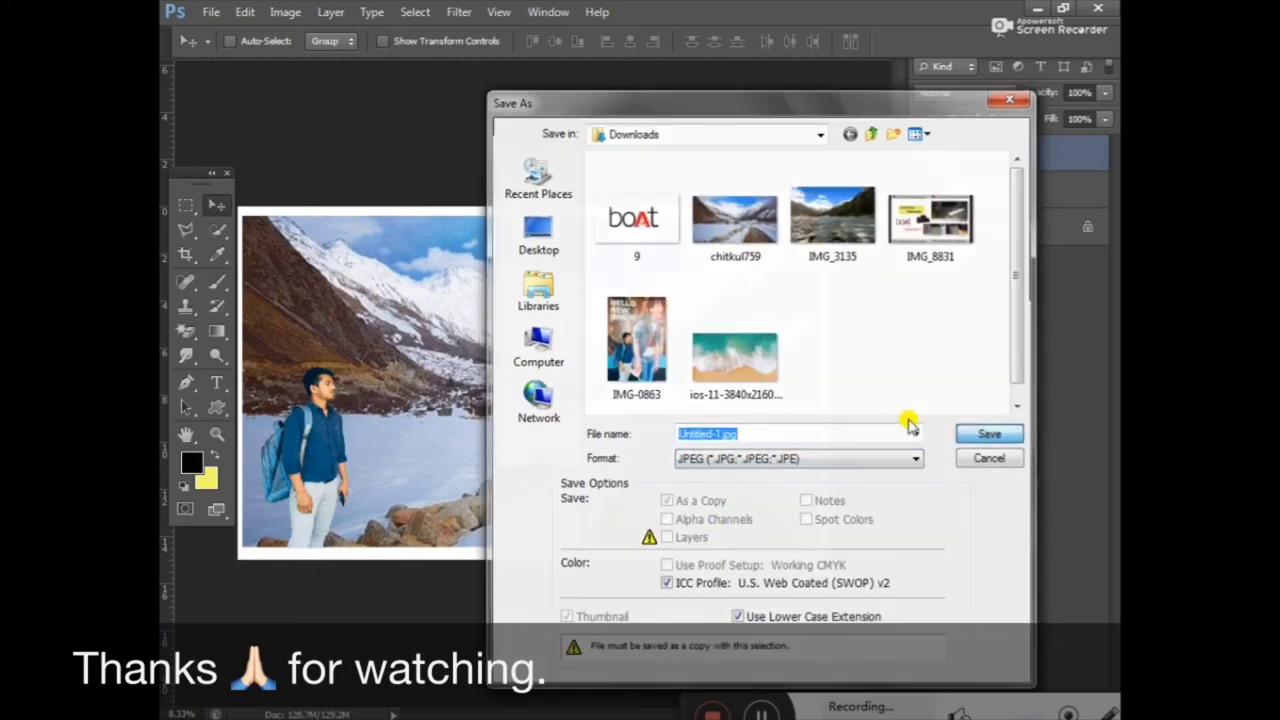